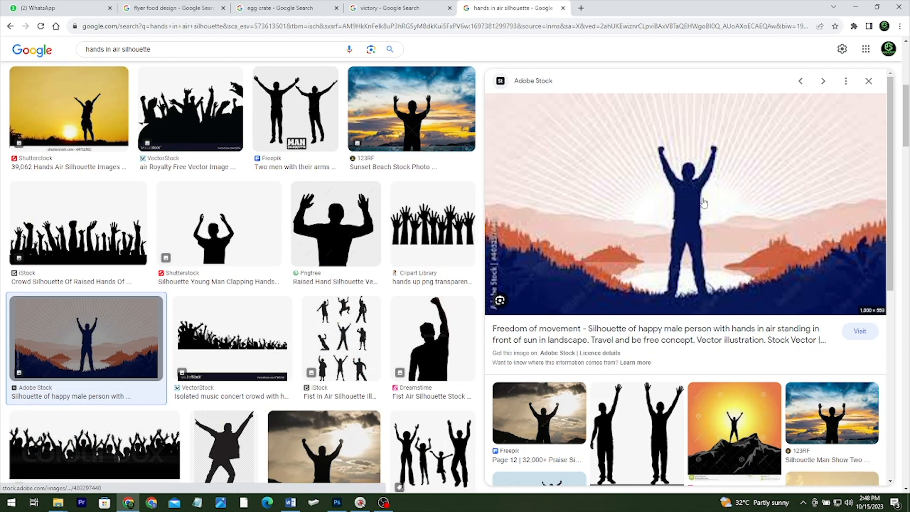
- Copy the Adobe Stock silhouette image of a man standing with raised hands in front of the sun
right_click(687, 195)
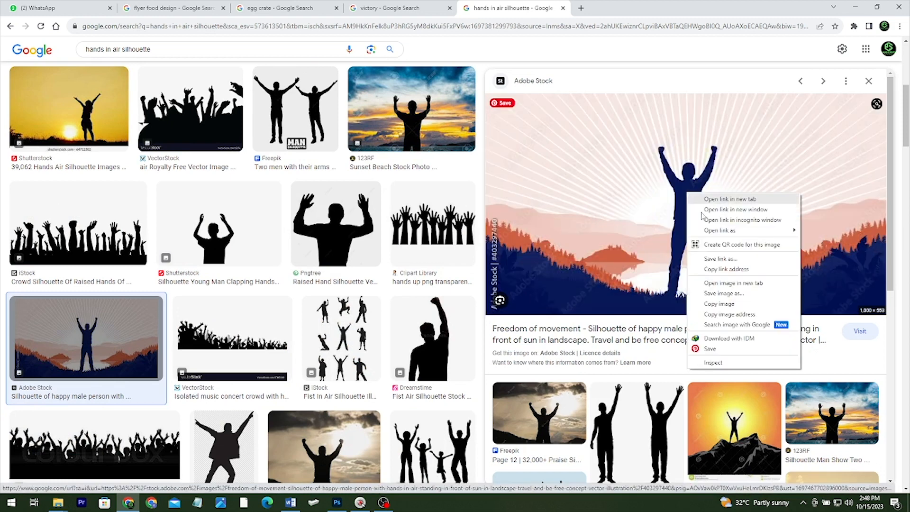
left_click(718, 304)
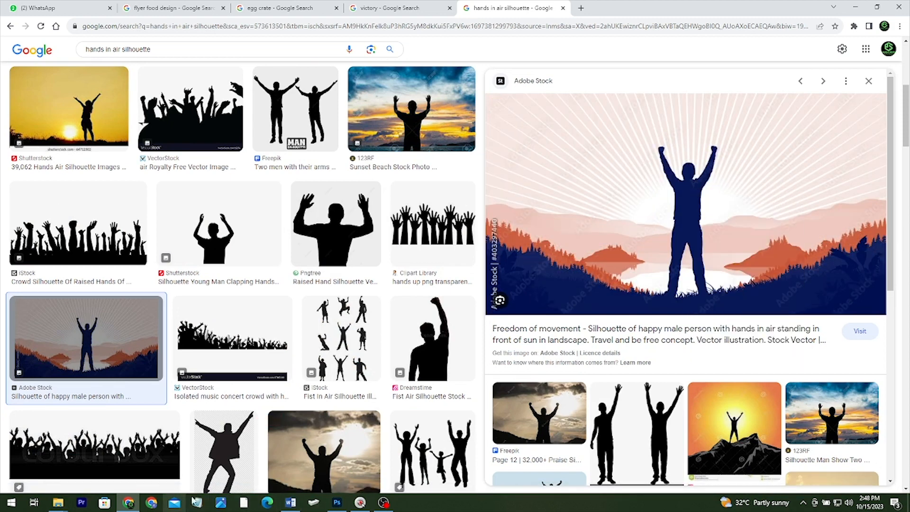
mouse_move(336, 504)
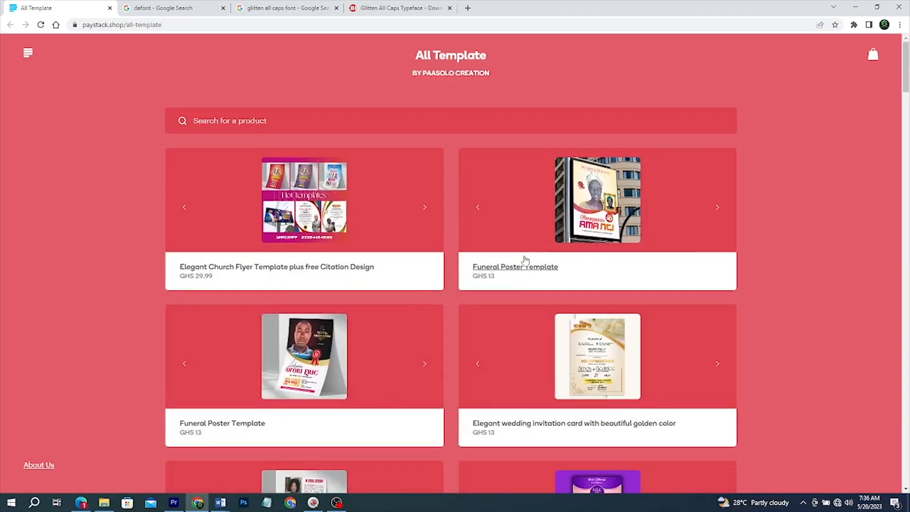
- Browse the flyer, funeral poster and wedding invitation templates in the All Template store
scroll(525, 259, "down", 15)
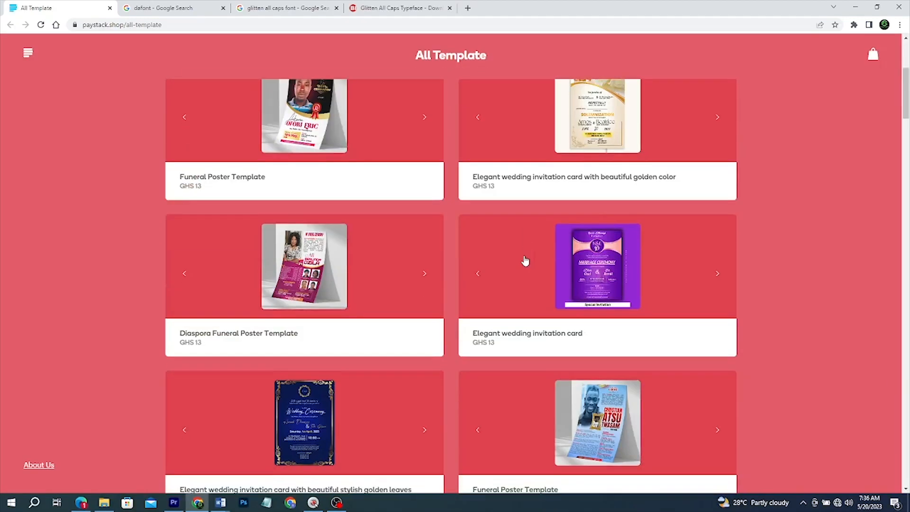
scroll(524, 260, "down", 16)
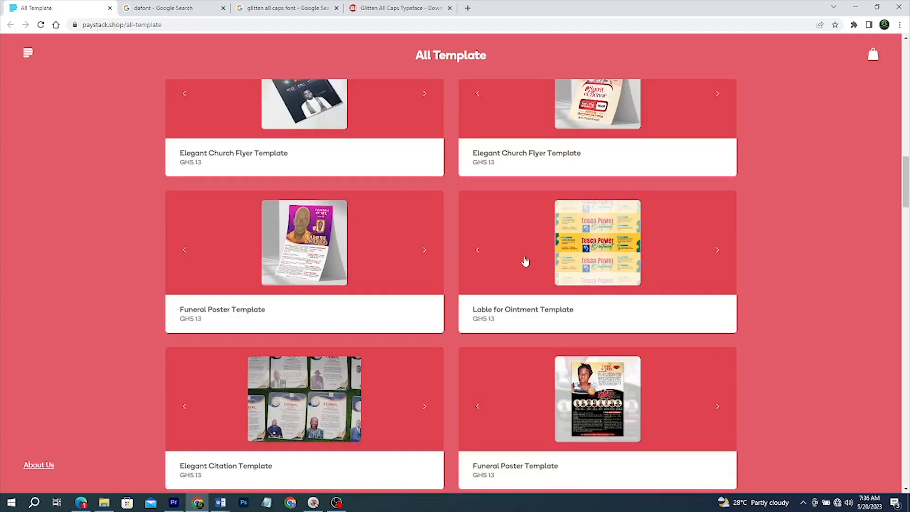
scroll(524, 260, "down", 6)
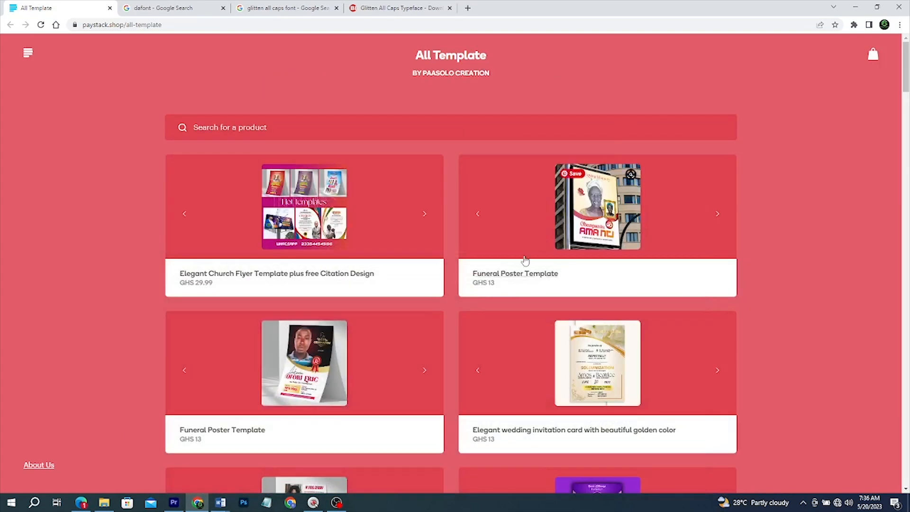
scroll(524, 259, "down", 7)
scroll(524, 260, "down", 15)
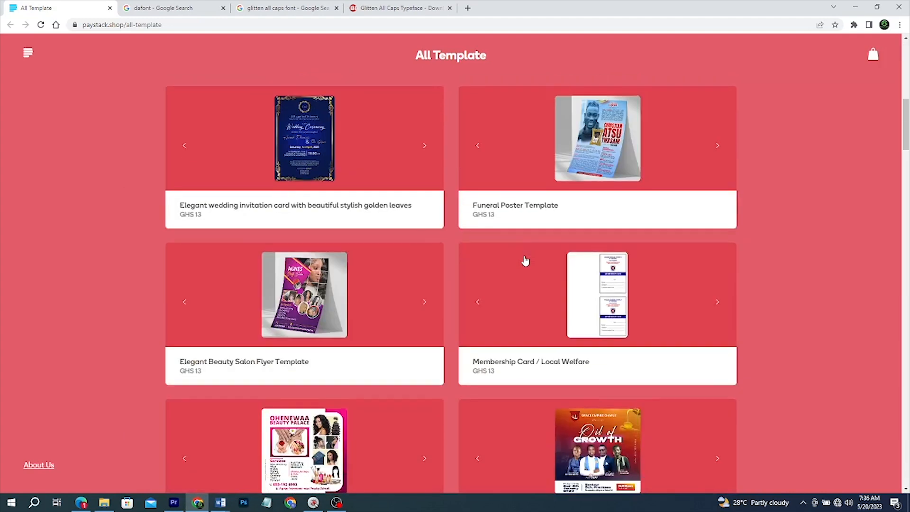
scroll(524, 260, "down", 20)
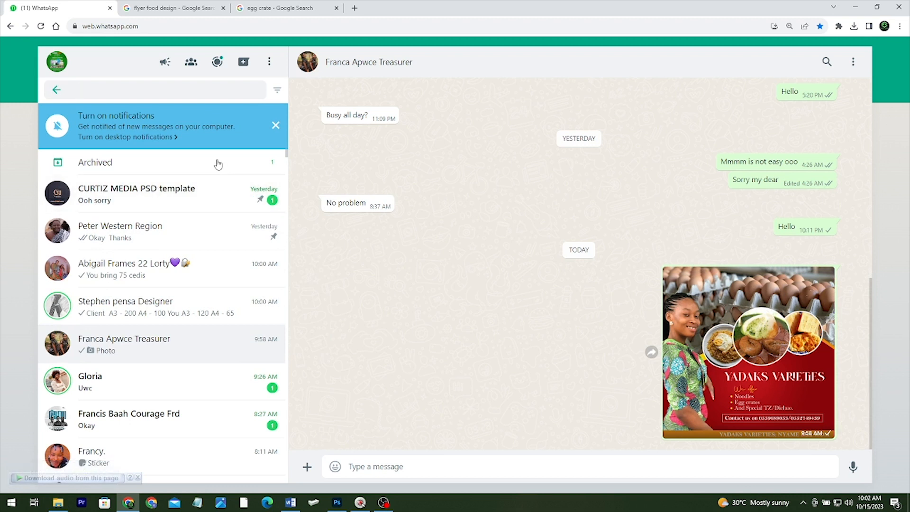
- Find the client's WhatsApp chat with the term daap and download the _0.jpg photo from it
left_click(172, 345)
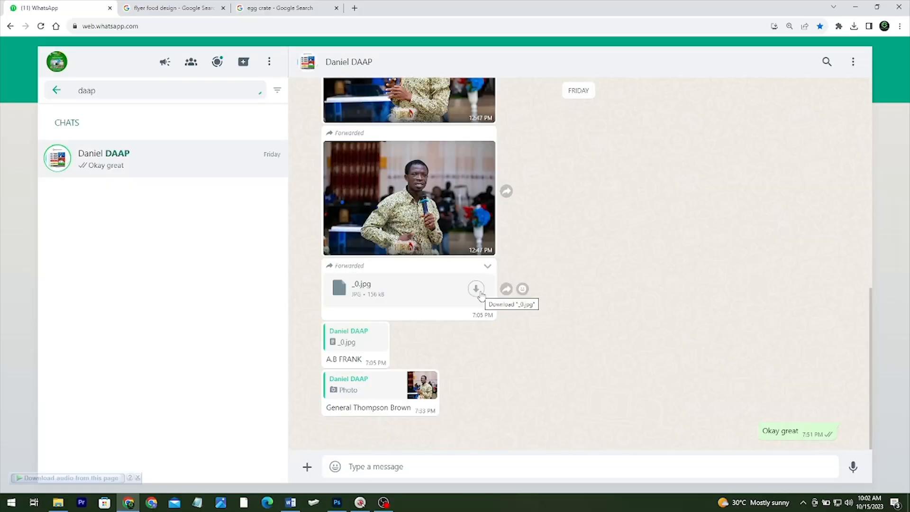
scroll(482, 298, "up", 2)
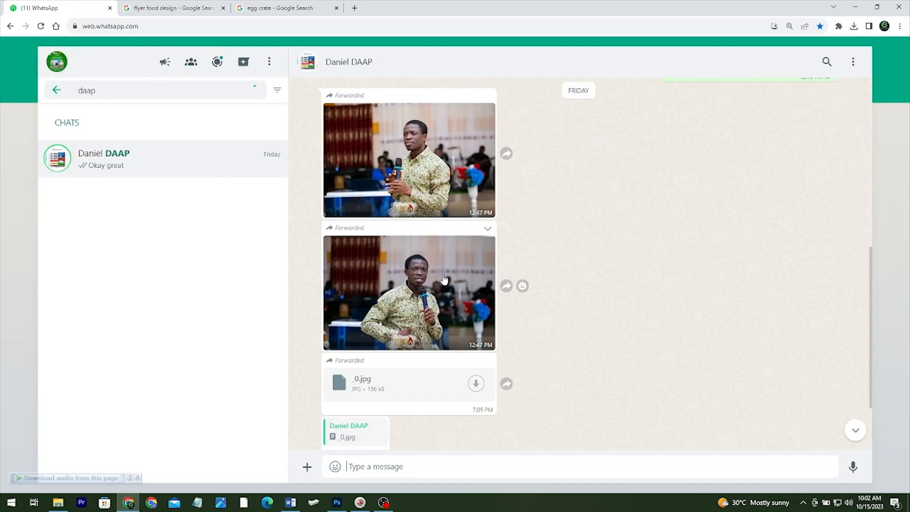
left_click(476, 382)
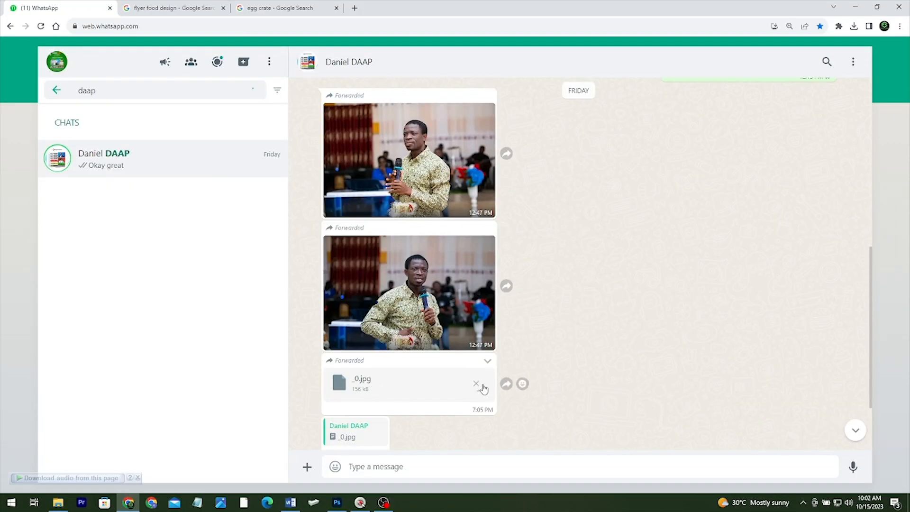
left_click(492, 333)
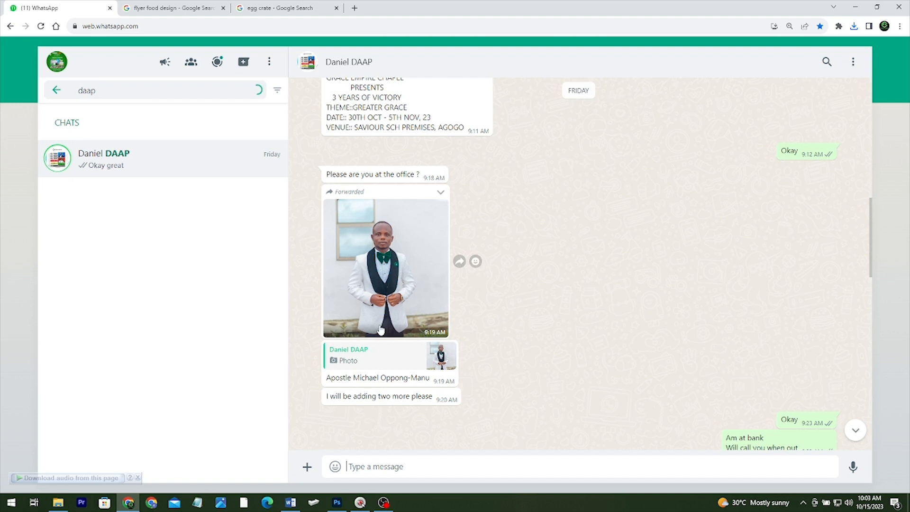
- Copy the Grace Empire Chapel event details from the chat into the Word document, below the existing text
key("ctrl+c")
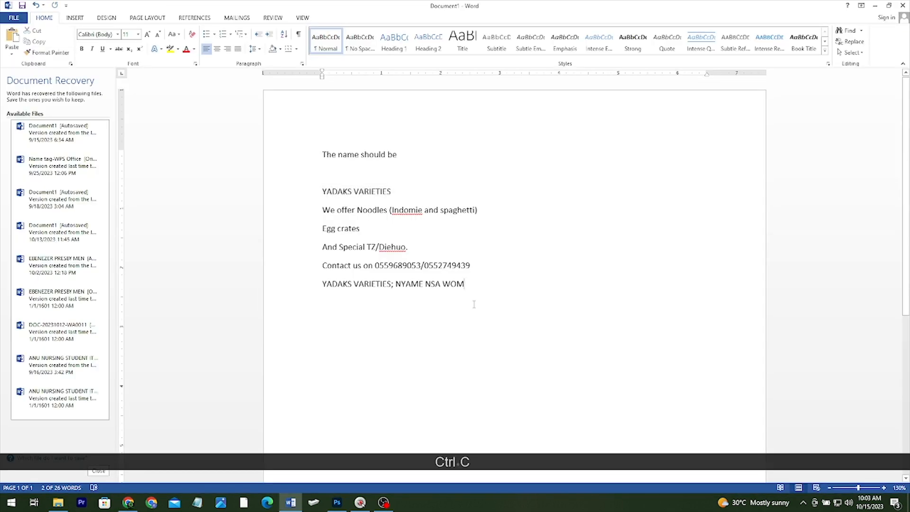
key("Return")
key("Return")
key("Return")
key("ctrl+v")
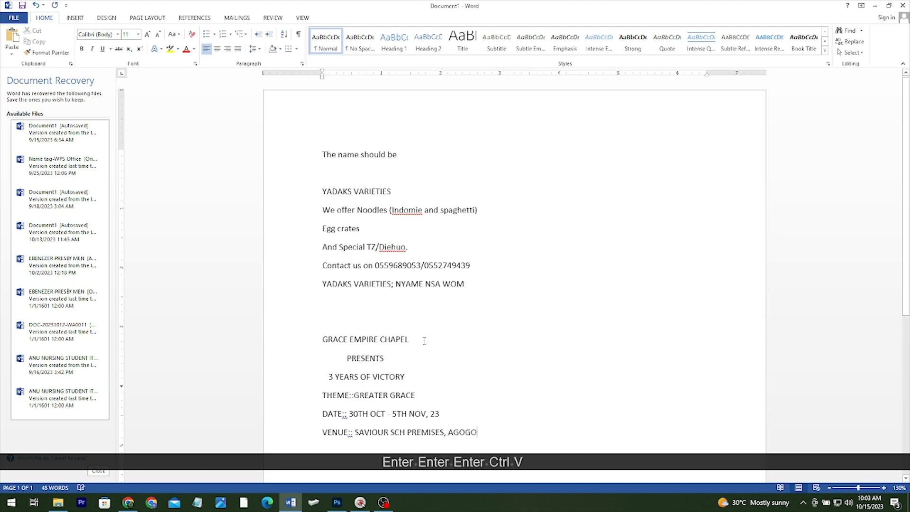
key("Return")
key("Return")
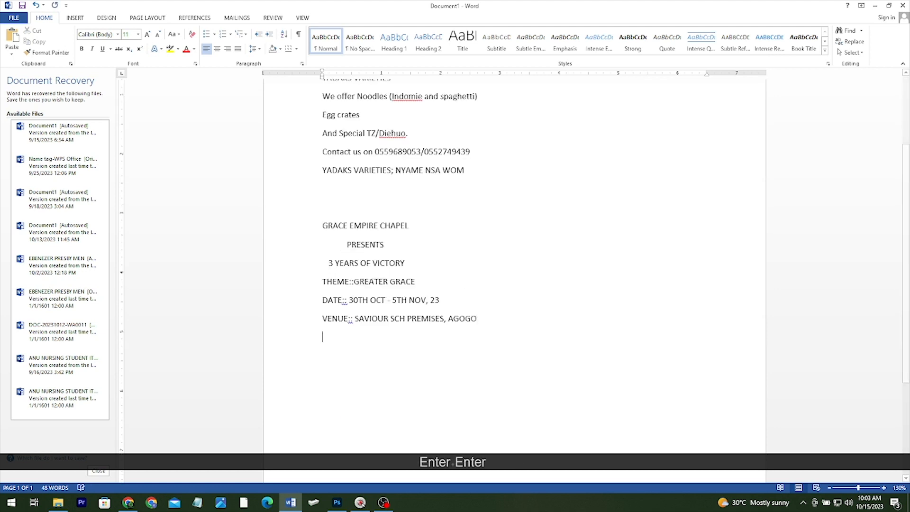
- Copy the apostle's name from the WhatsApp chat and paste it below the event details in Word
key("alt+Tab")
scroll(415, 329, "down", 3)
left_click_drag(429, 283, 238, 296)
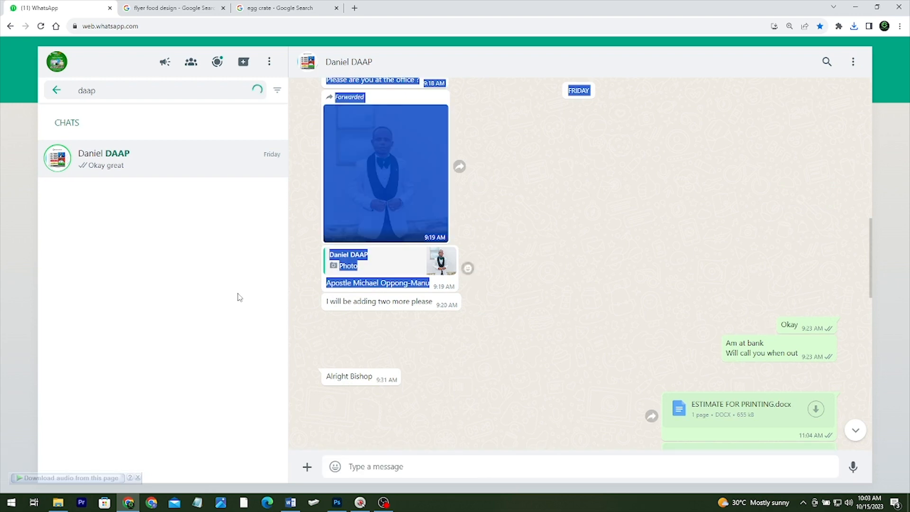
key("ctrl+c")
key("alt+Tab")
key("ctrl+v")
key("Return")
- Return to the WhatsApp chat and select the minister's name written in reply to the _0.jpg file
key("alt+Tab")
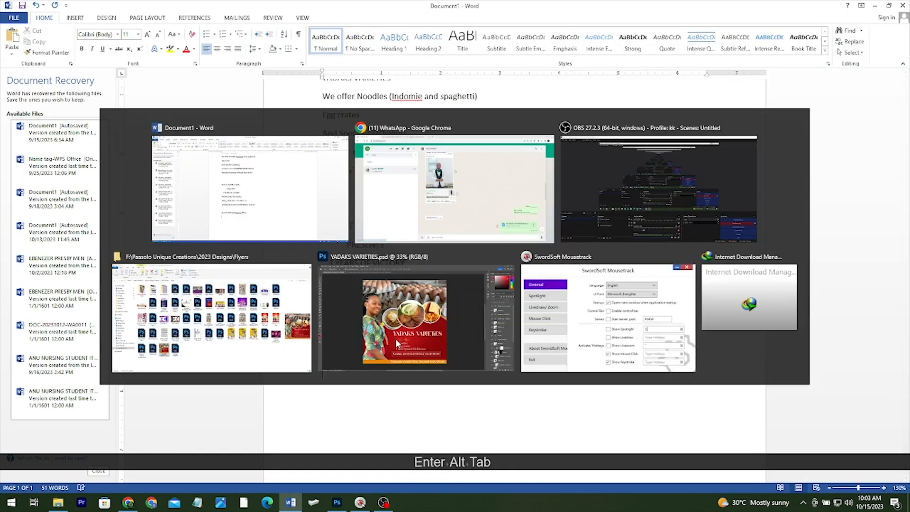
scroll(397, 344, "down", 3)
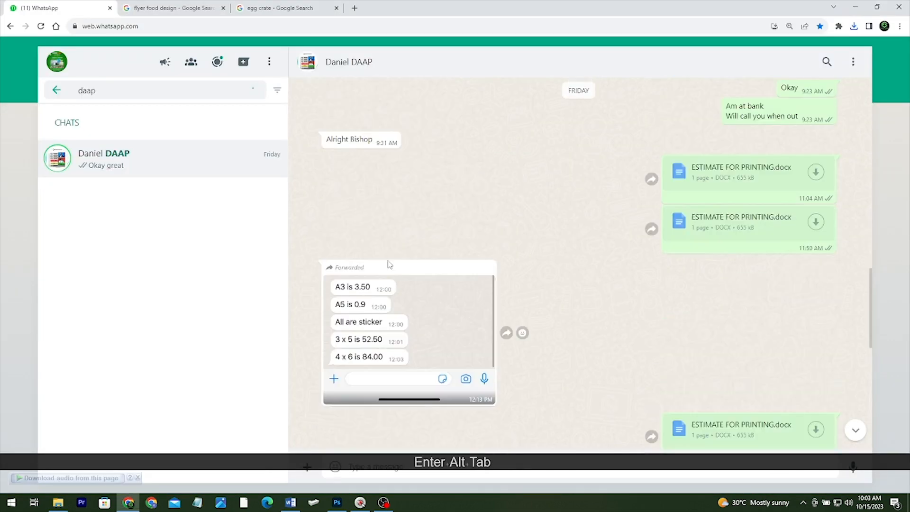
scroll(388, 264, "down", 7)
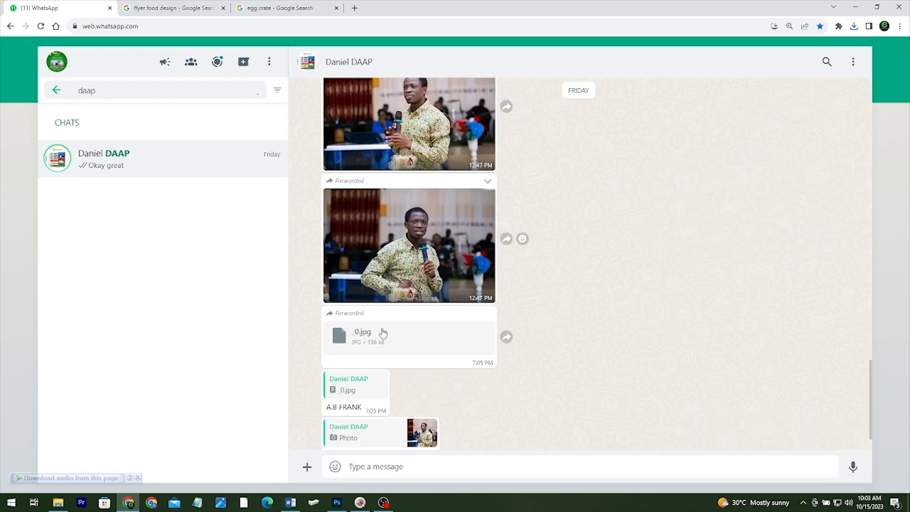
scroll(383, 333, "down", 1)
left_click_drag(362, 359, 324, 362)
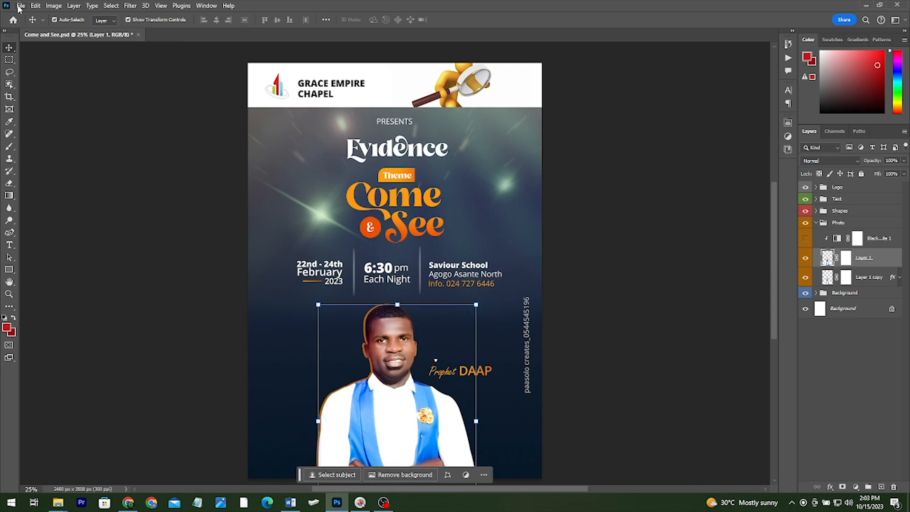
- Create a new Photoshop print document with the Letter preset, 8.5 x 11 inches at 300 ppi
left_click(21, 5)
left_click(30, 16)
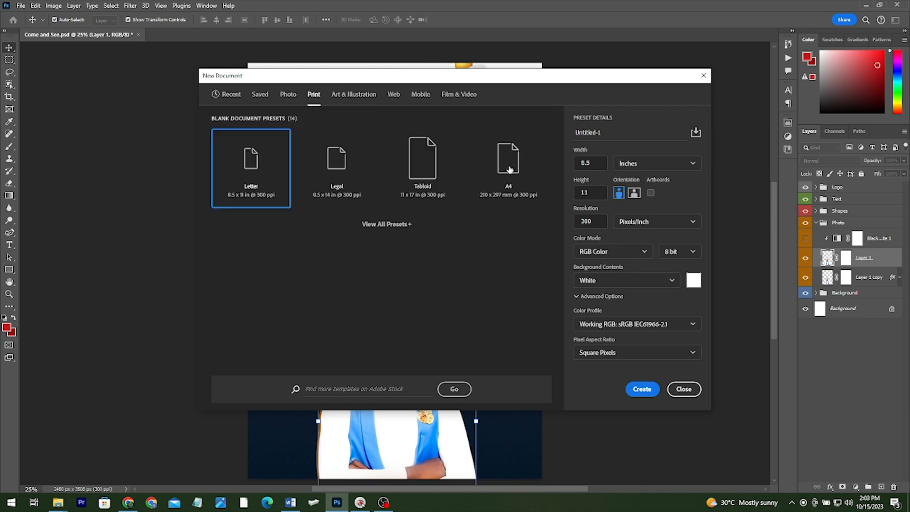
key("Tab")
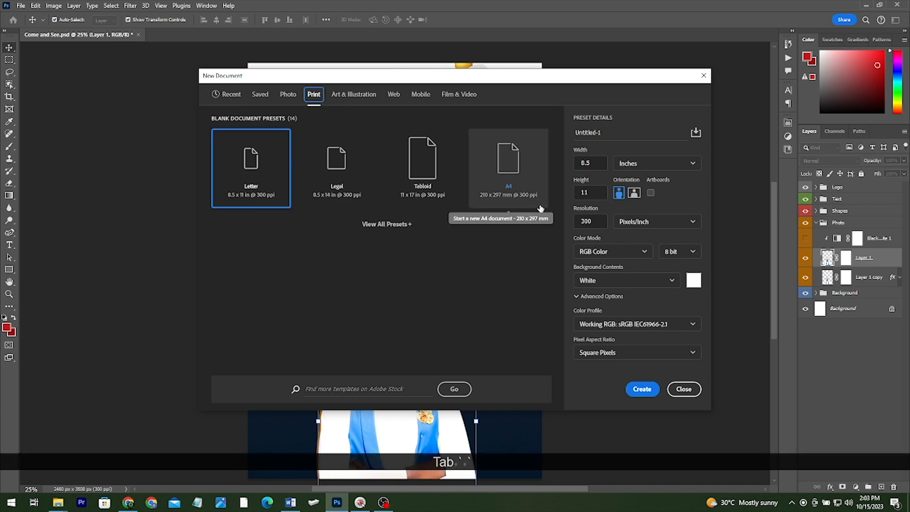
left_click(641, 388)
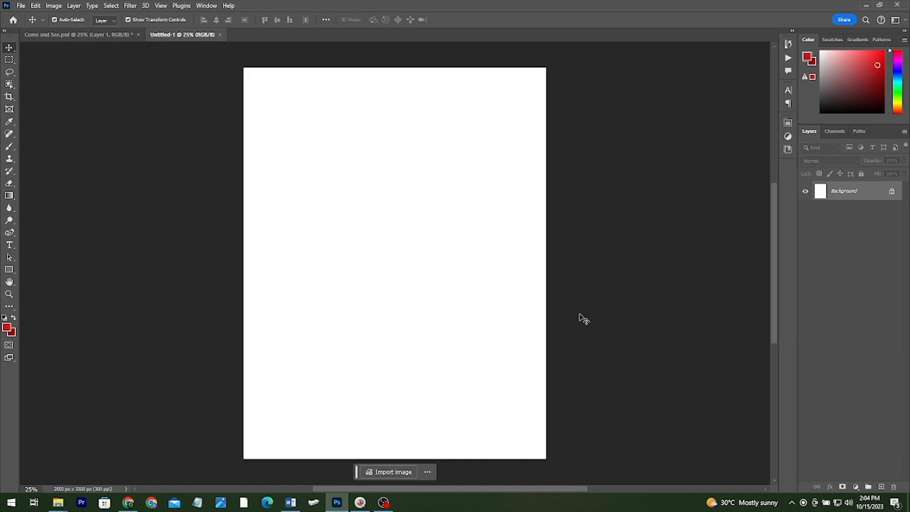
- In the Word document, replace the double colon after THEME with a single colon and a space
left_click(291, 503)
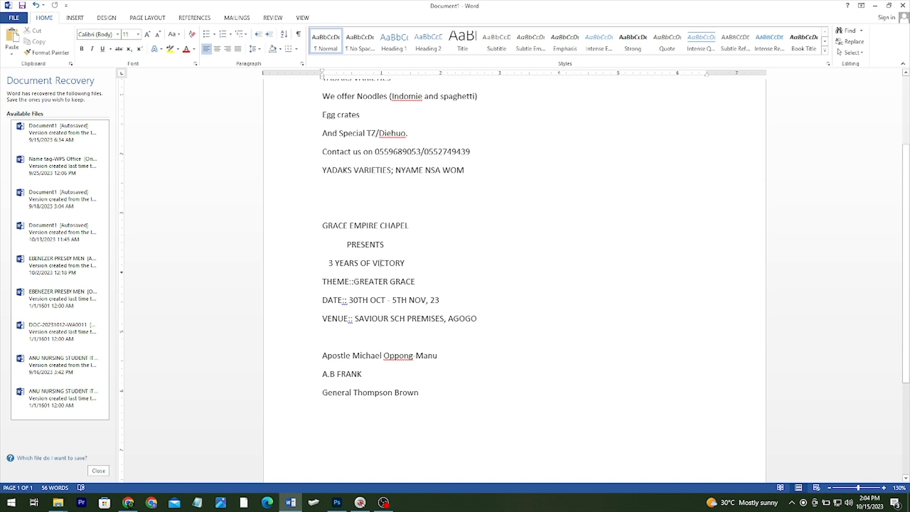
left_click(353, 282)
key("BackSpace")
key("BackSpace")
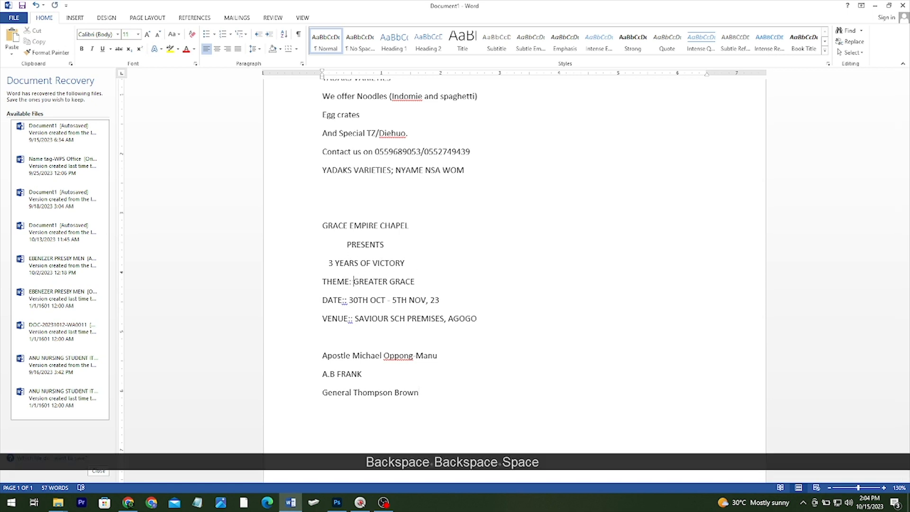
- In Photoshop, bring the logo, the Grace Empire Chapel name and the PRESENTS text from Come and See.psd into Untitled-1
left_click(339, 505)
left_click(69, 34)
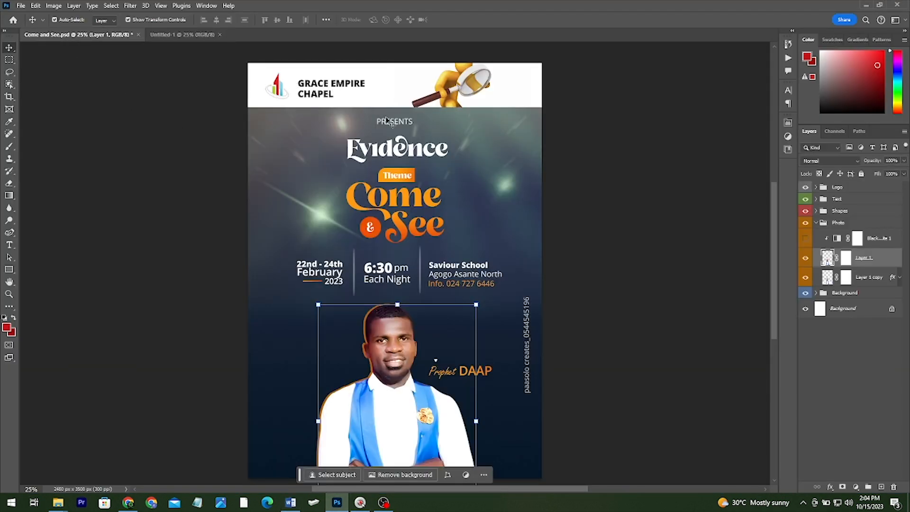
left_click(281, 90)
left_click(331, 88, "shift")
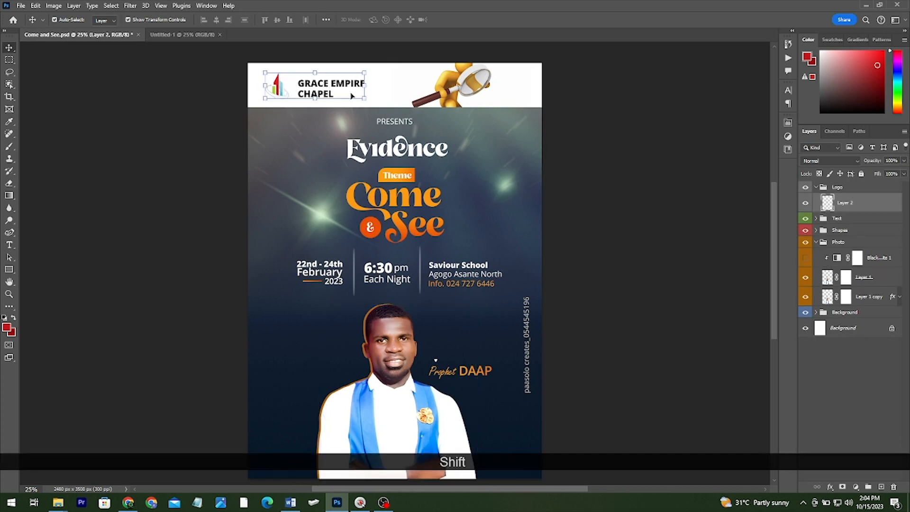
left_click(391, 123, "shift")
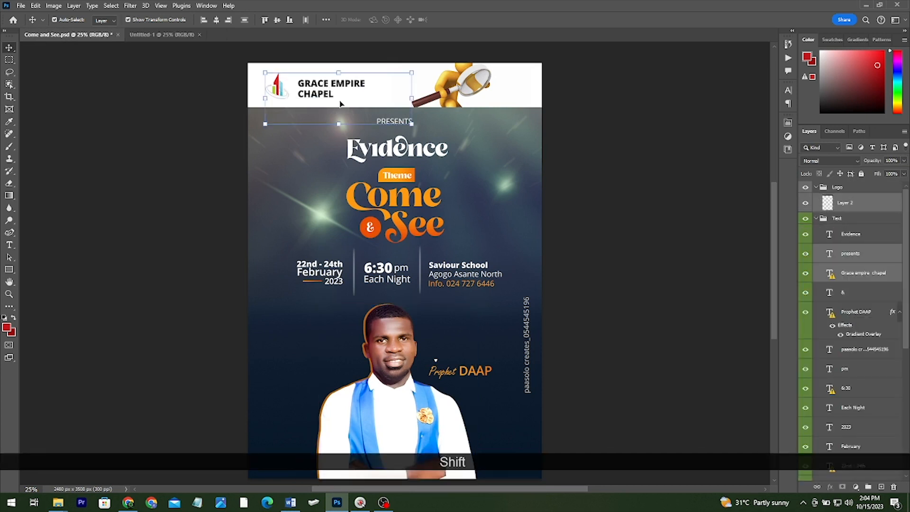
left_click_drag(296, 52, 378, 118)
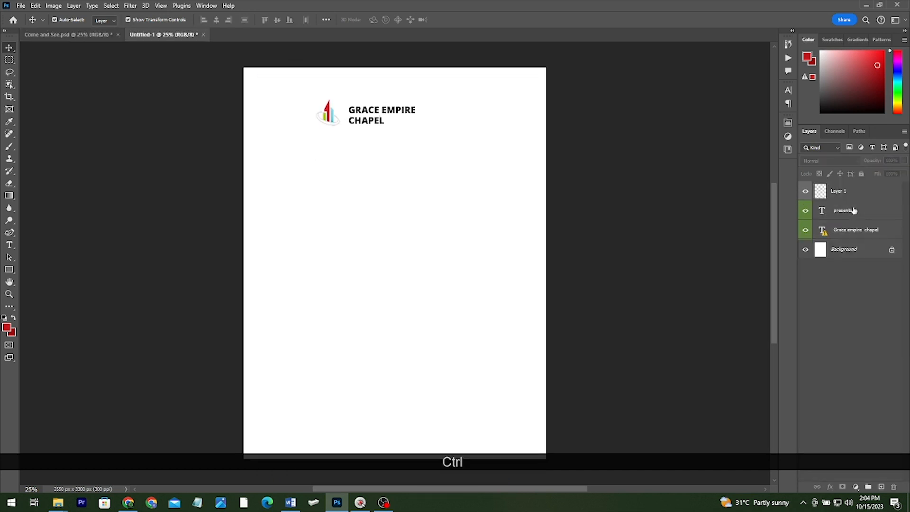
- Change the PRESENTS text colour to black in Untitled-1, and return to the Come and See.psd document
left_click(853, 211, "ctrl")
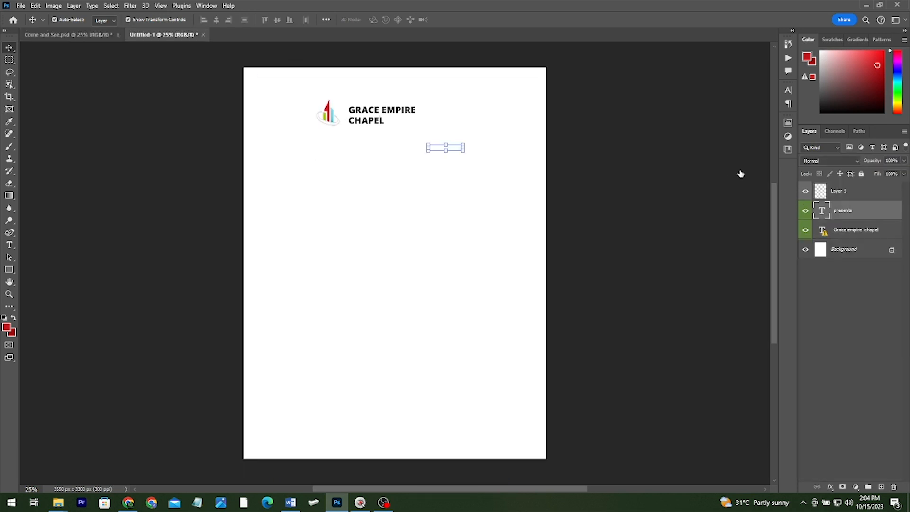
left_click(788, 90)
left_click(759, 146)
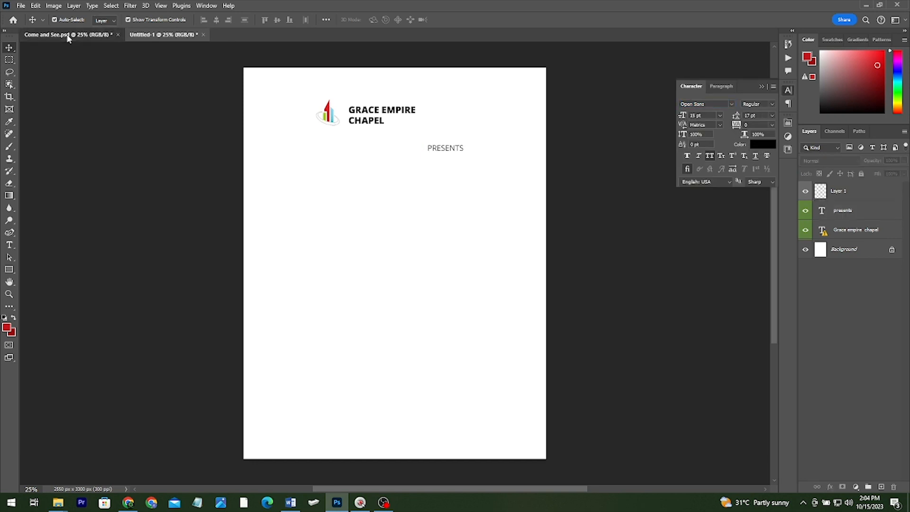
left_click(67, 35)
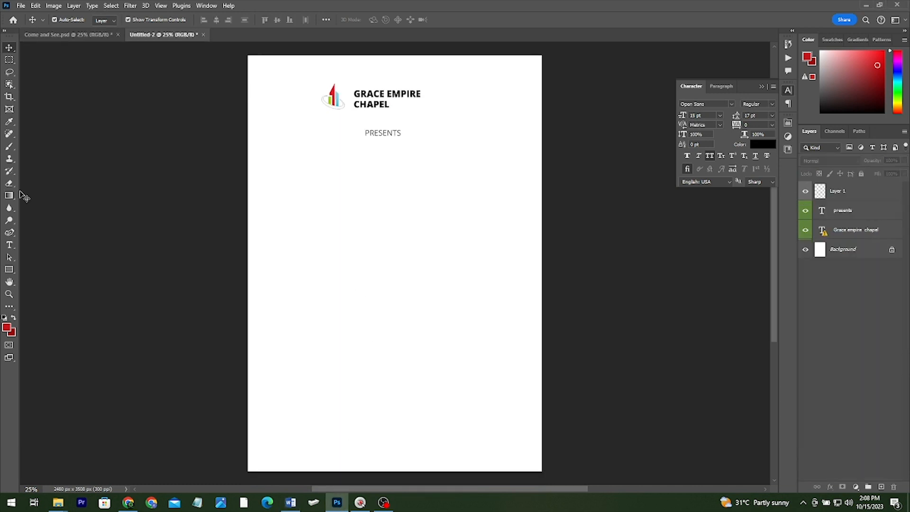
- Add the number 3 from the Word document's title as large black text below PRESENTS, in the GLITTEN ALL CAPS font
left_click(10, 245)
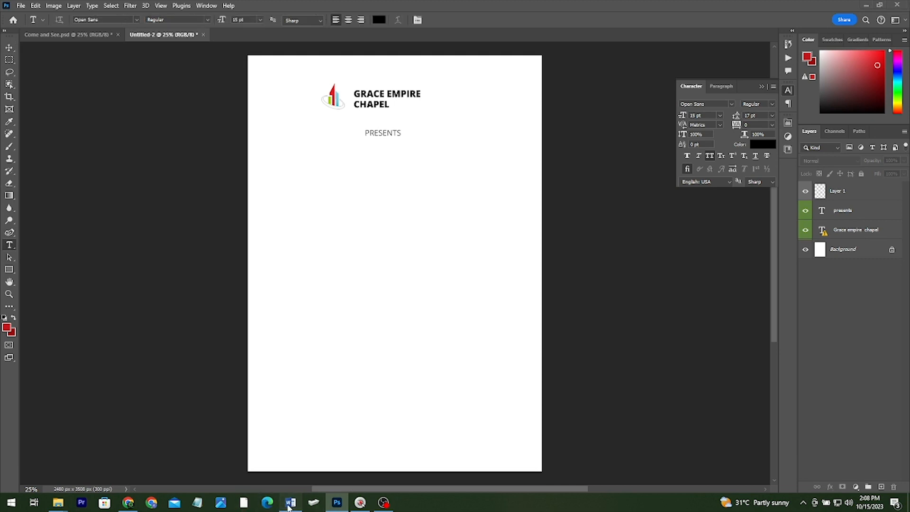
left_click(289, 505)
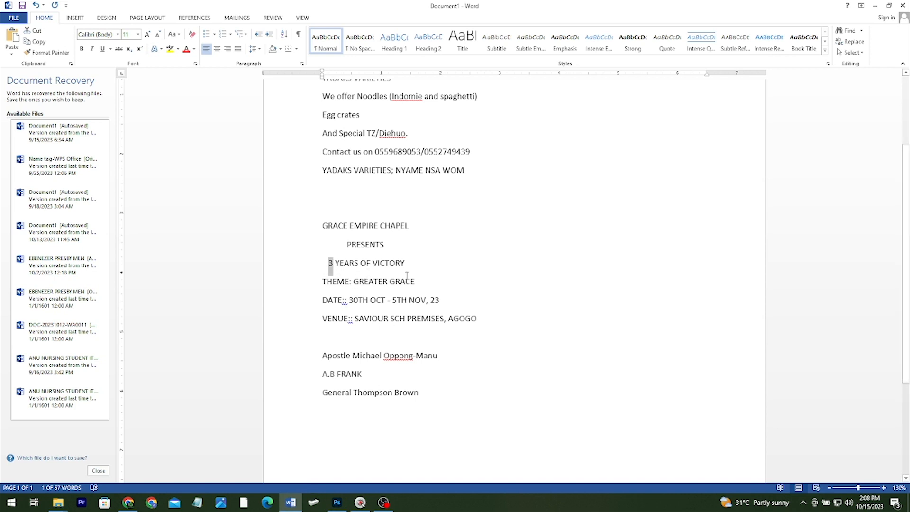
left_click(337, 502)
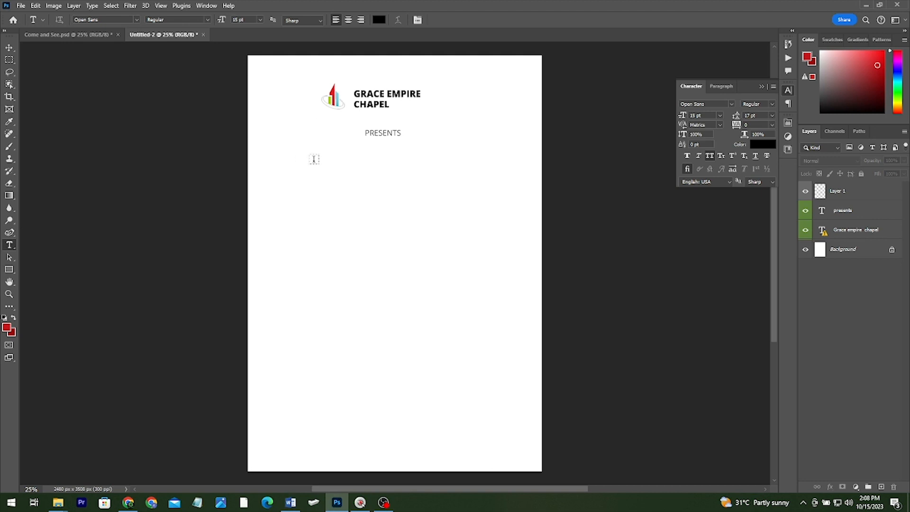
left_click(351, 155)
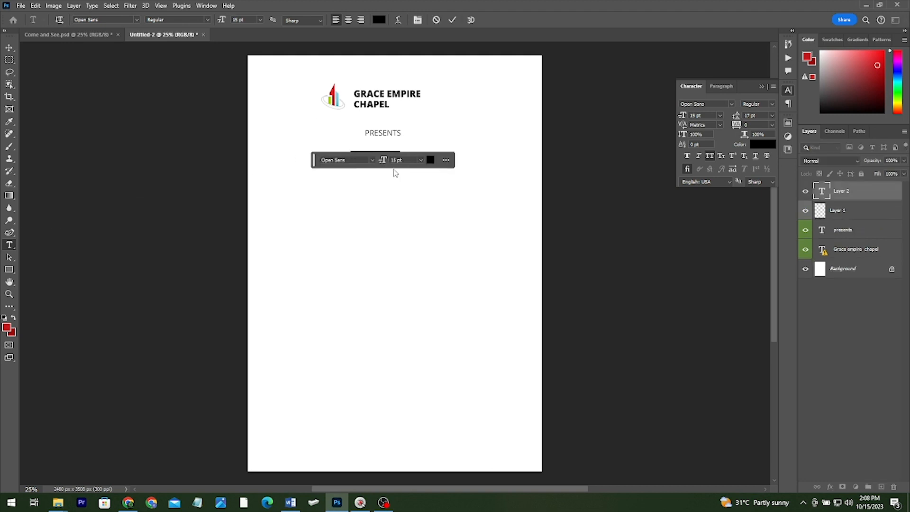
type("3")
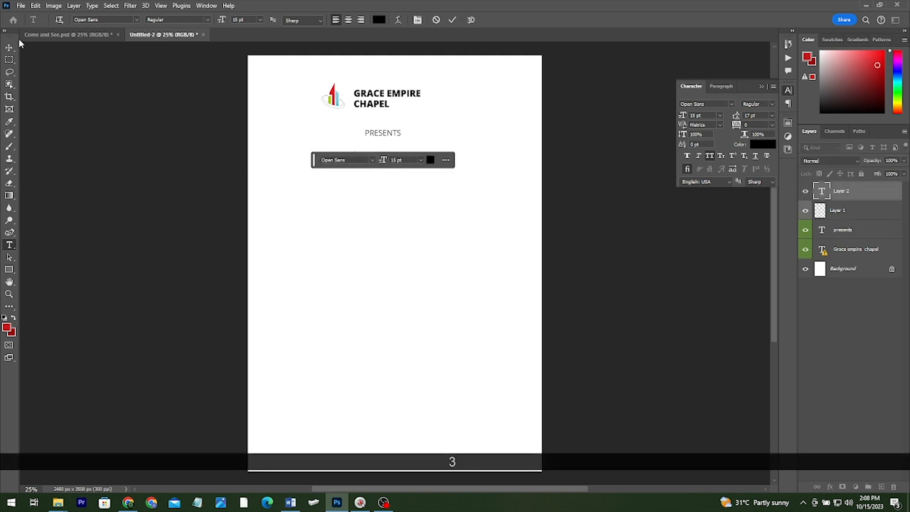
left_click(9, 47)
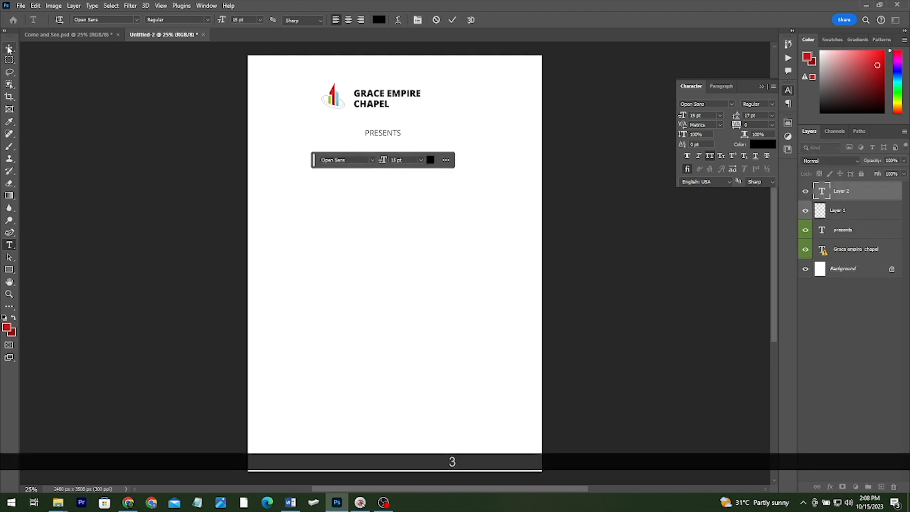
left_click(732, 104)
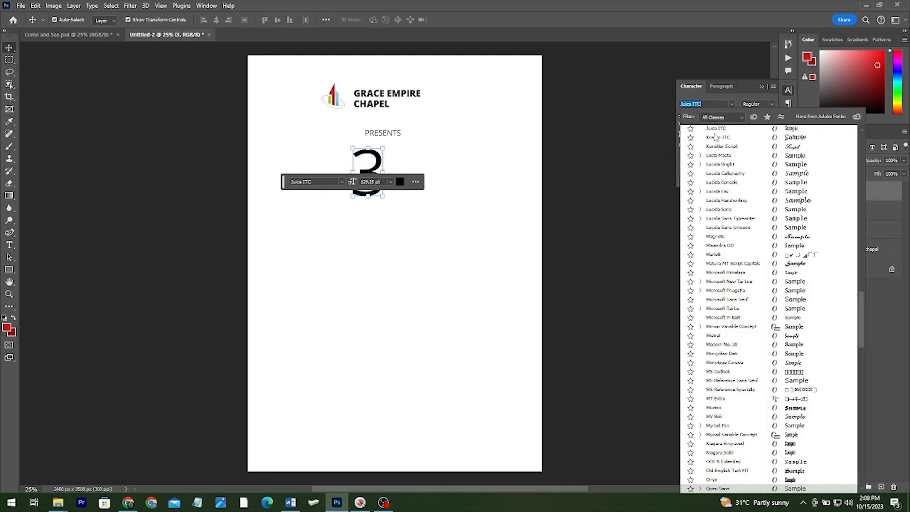
scroll(715, 138, "down", 3)
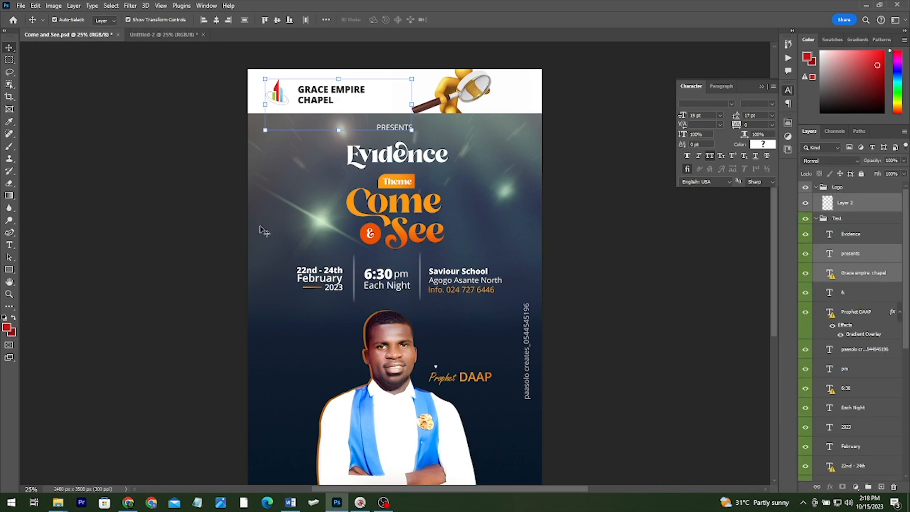
- Bring the photo of the man in the blue vest from Come and See.psd into Untitled-2 and scale it to about 81%
left_click_drag(414, 397, 378, 307)
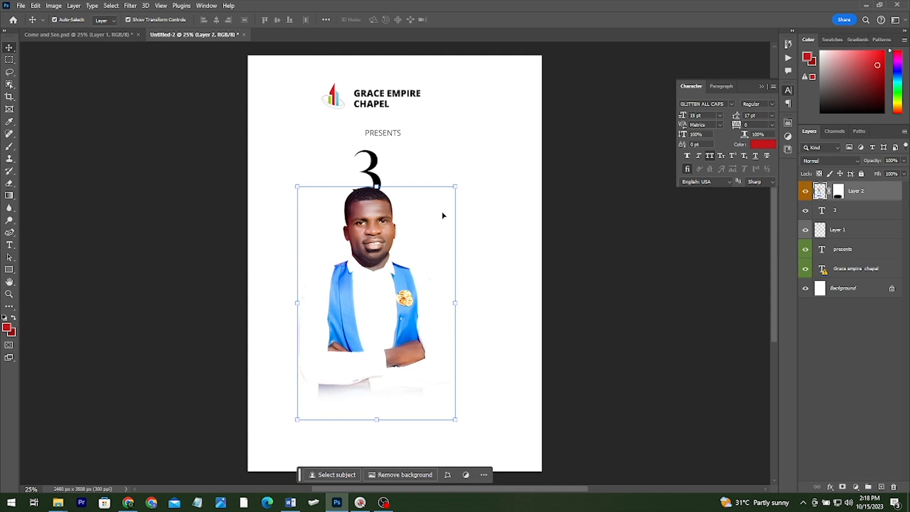
left_click_drag(455, 187, 441, 206)
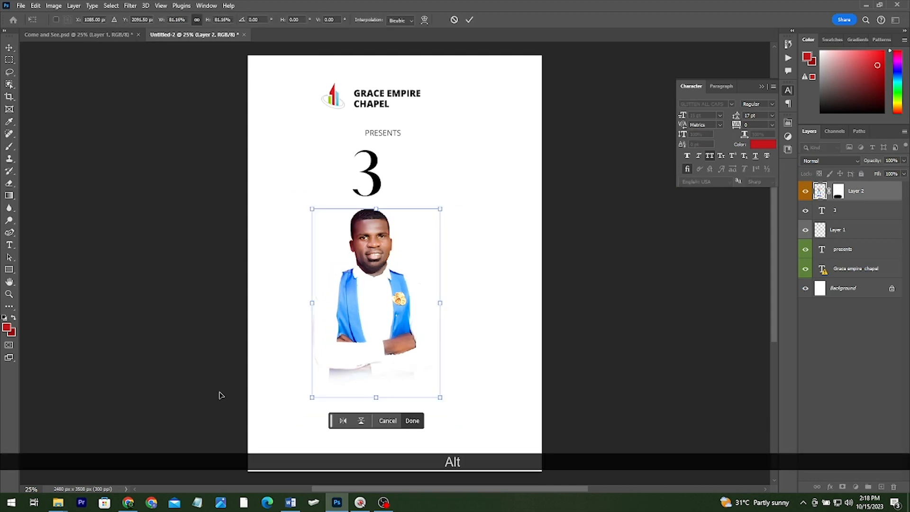
- Find the three newest portrait photos in the Downloads folder and open them in Photoshop
left_click(58, 502)
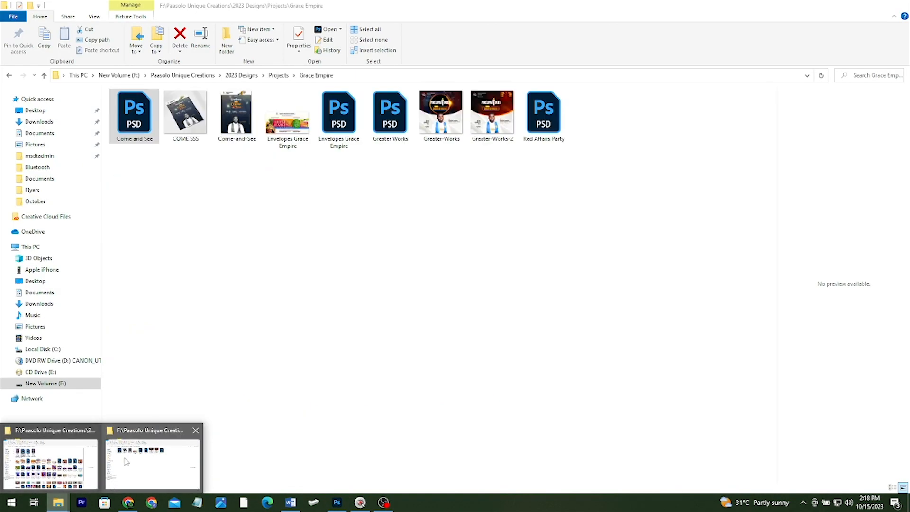
left_click(82, 460)
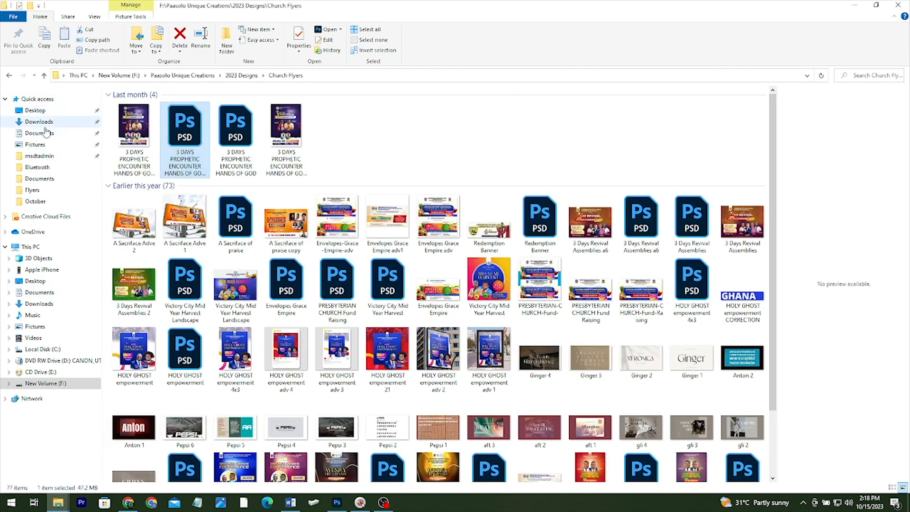
left_click(40, 122)
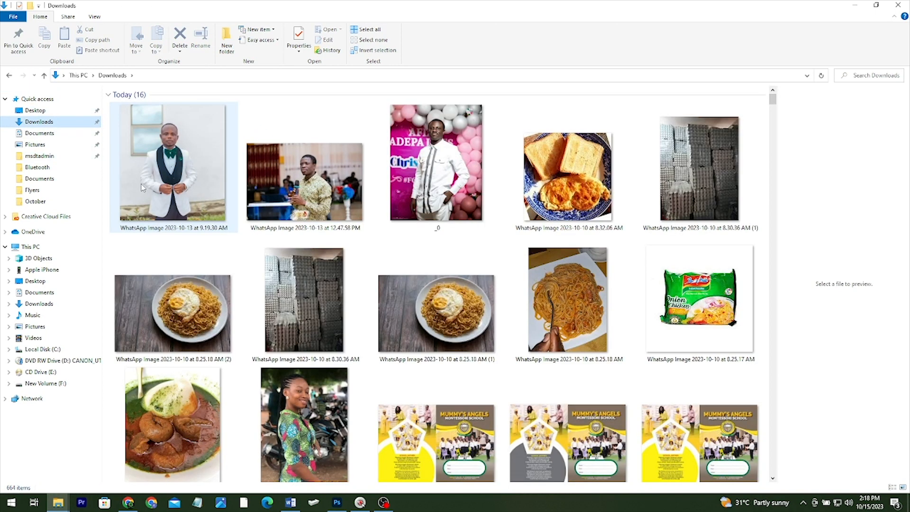
left_click(180, 161)
left_click(459, 182, "shift")
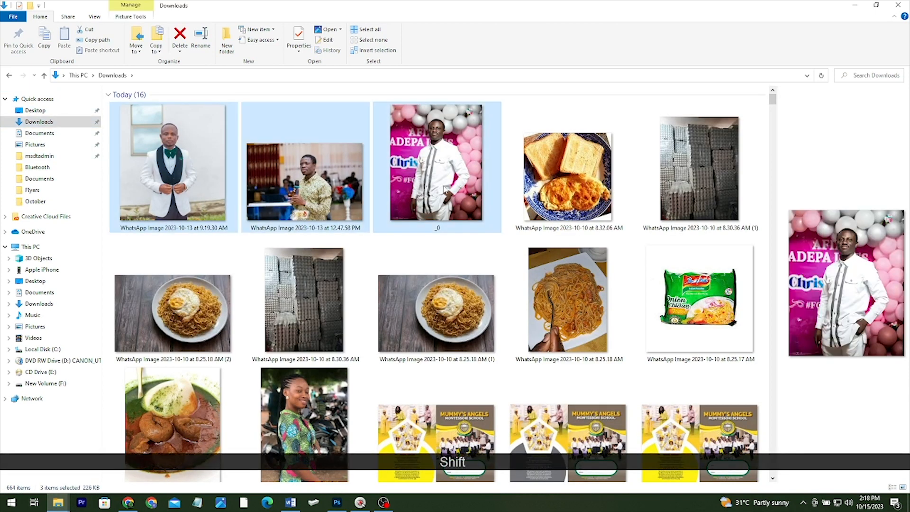
left_click_drag(459, 182, 493, 1)
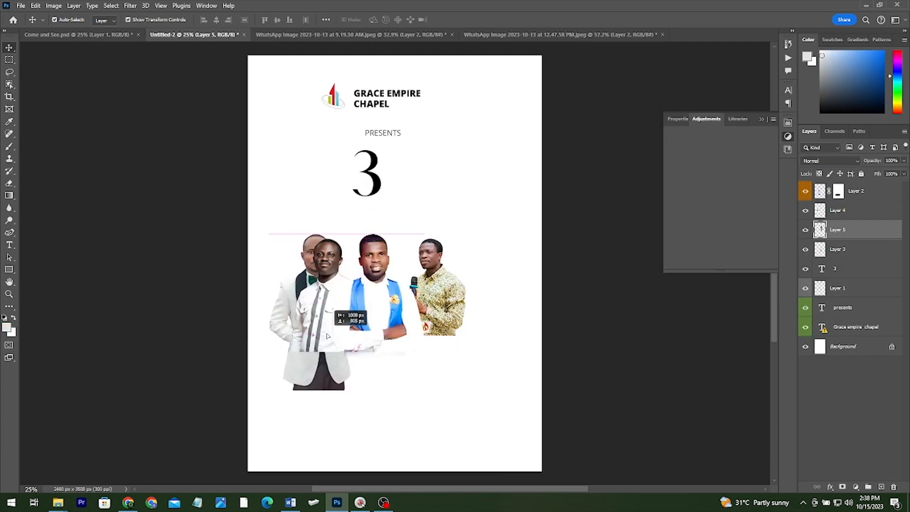
- Raise the man in the white suit above the white-shirted man and shift the man in the blue vest slightly right
left_click_drag(331, 332, 339, 299)
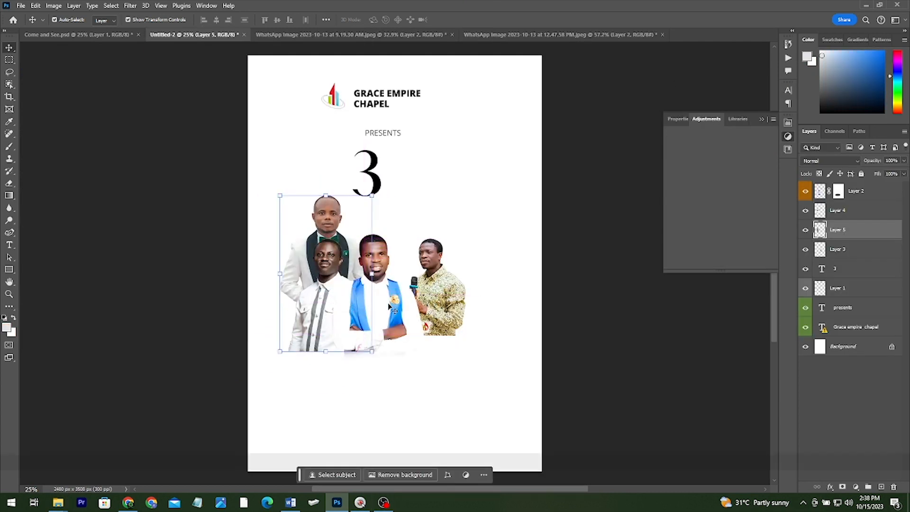
scroll(379, 298, "up", 3)
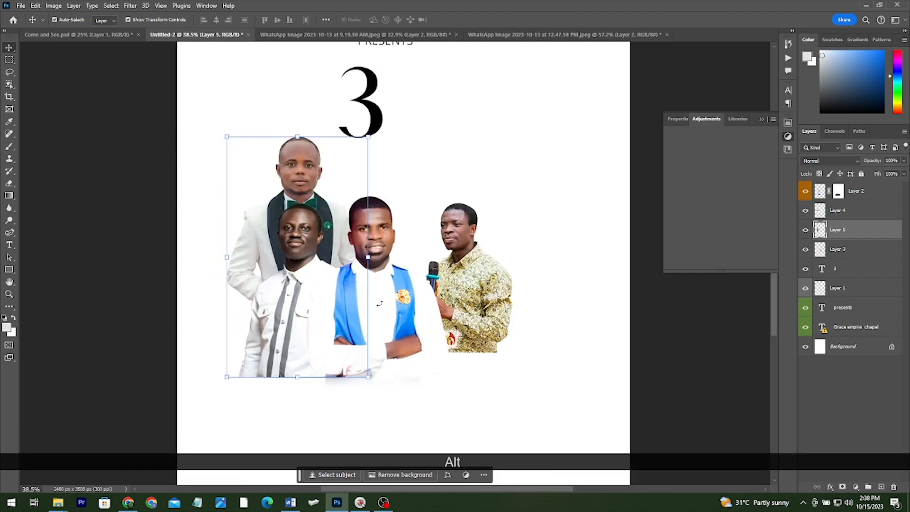
left_click_drag(393, 301, 400, 302)
- Flip the man with the microphone horizontally and scale him up to about 114%
left_click(483, 284)
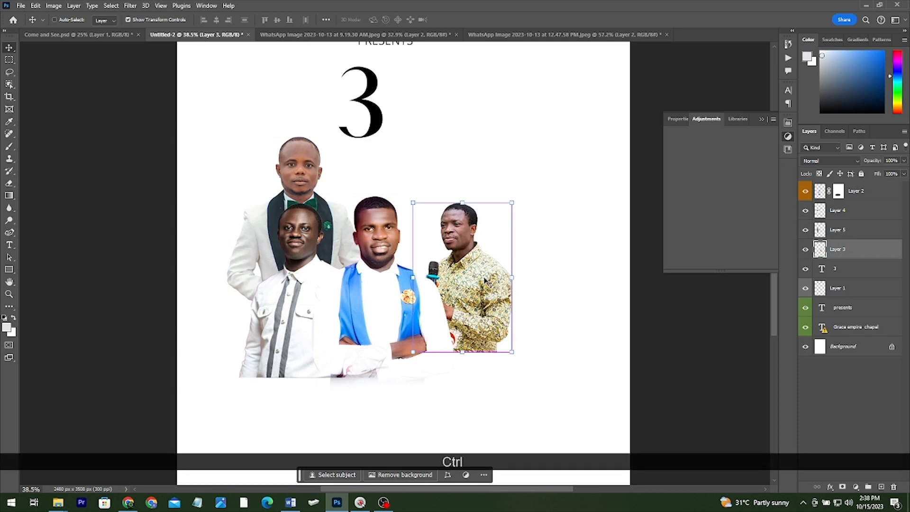
key("ctrl+t")
right_click(485, 279)
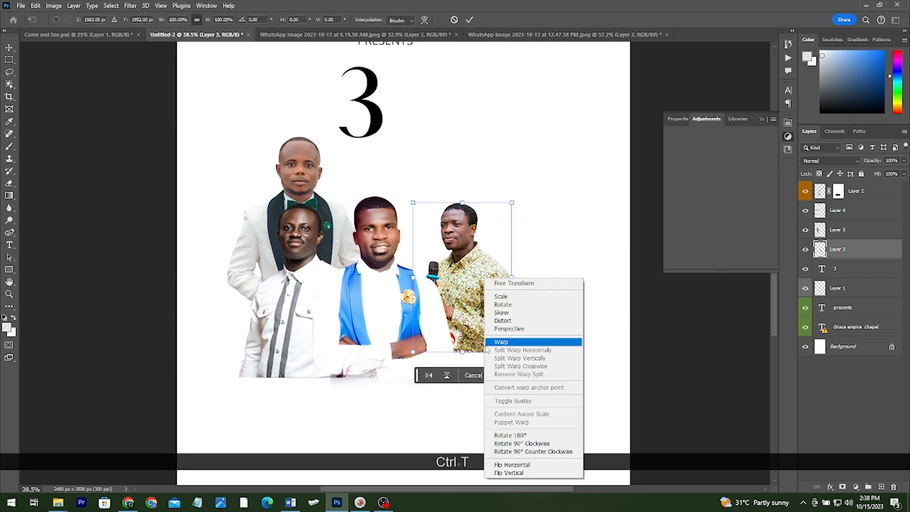
left_click(521, 464)
key("Return")
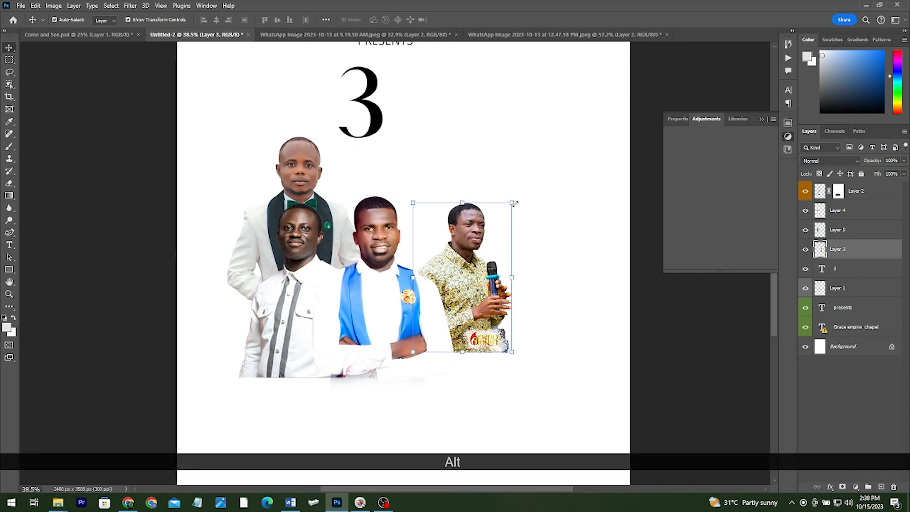
left_click_drag(511, 203, 519, 193)
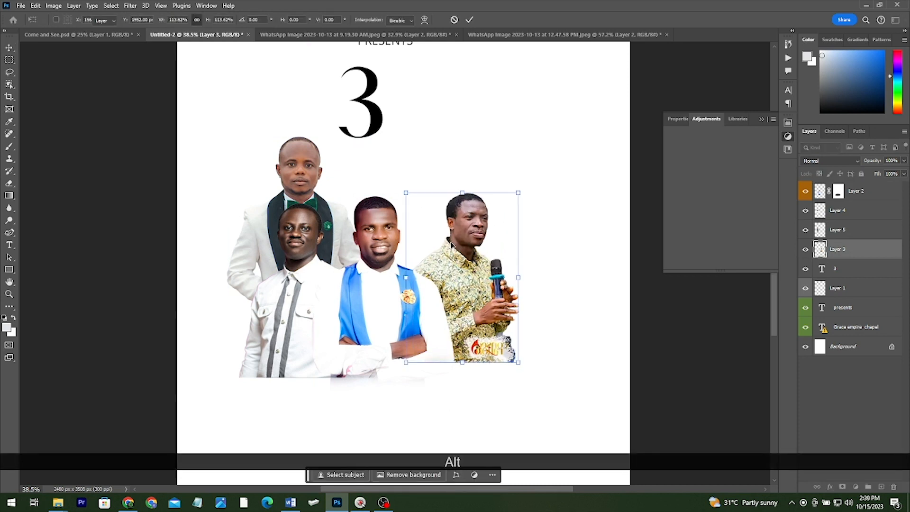
key("Return")
- Centre the man in the suit above the blue-vested man, lower the blue-vested man, and move the man with the microphone inward
left_click_drag(305, 179, 382, 181)
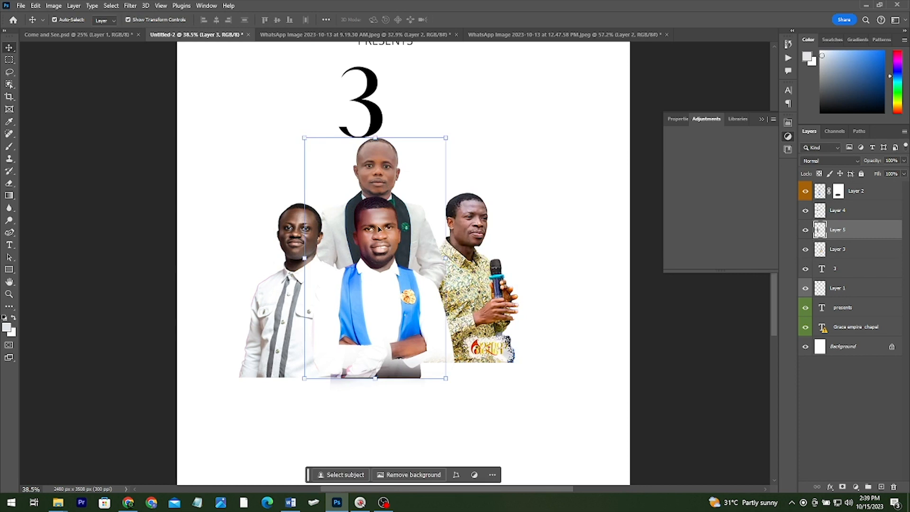
left_click_drag(378, 228, 378, 265)
left_click_drag(497, 281, 479, 286)
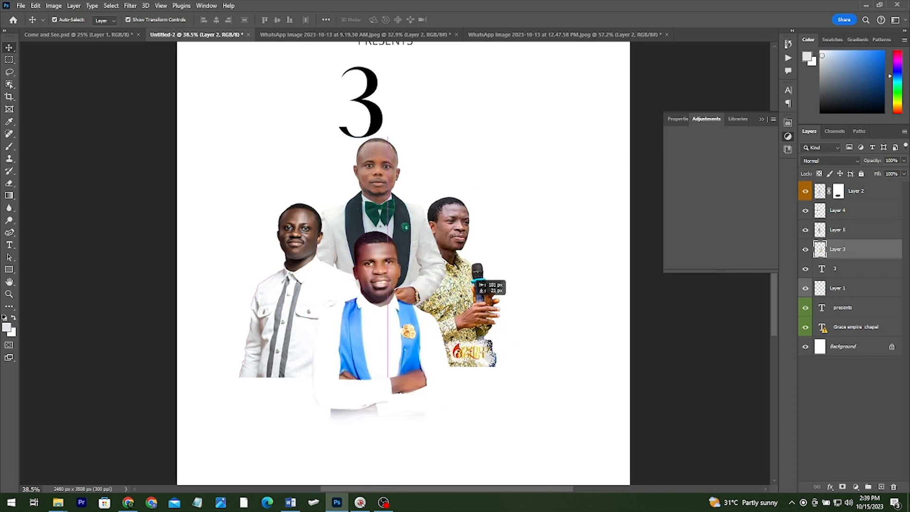
- Move the suited man's layer behind the man with the microphone, keeping it directly above the 3 text layer
left_click(371, 176, "ctrl")
key("ctrl+bracketleft")
key("ctrl+bracketleft")
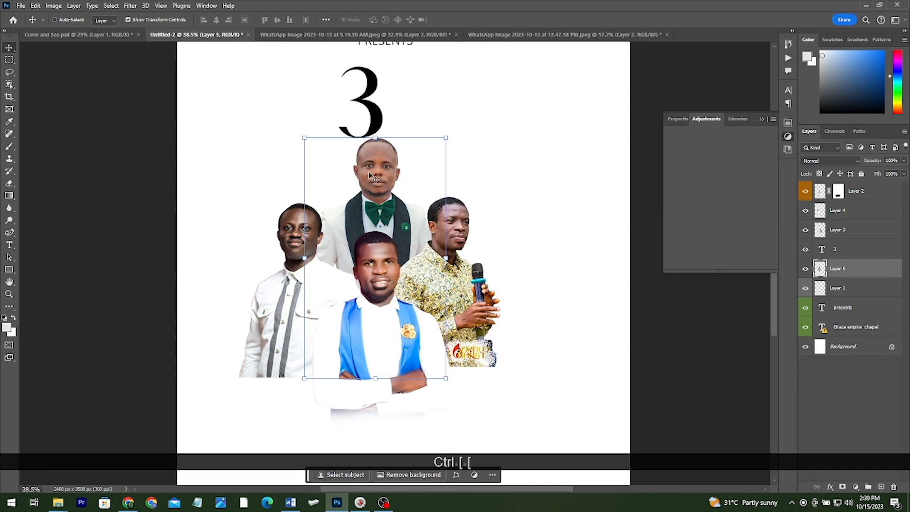
key("ctrl+bracketright")
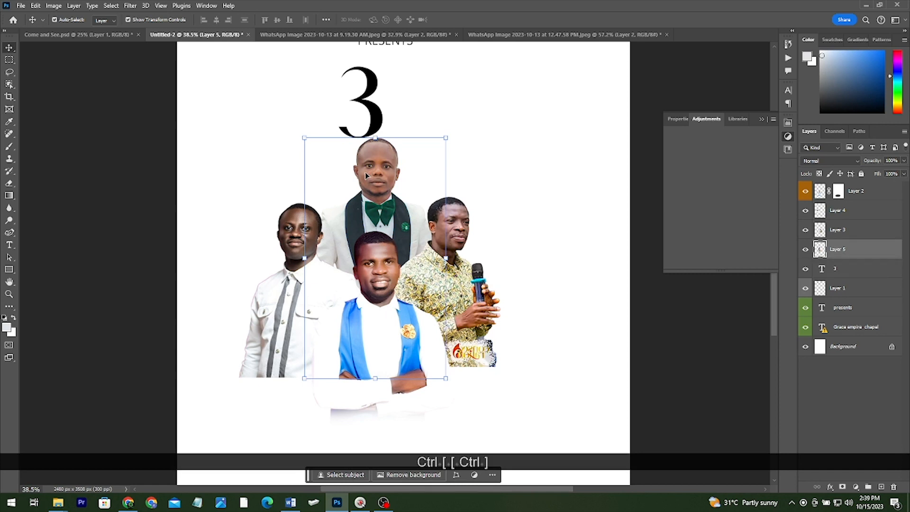
- Tighten the group by nudging the white-shirted man inward and the blue-vested man up, and enlarge the suited man to about 102%
left_click_drag(279, 317, 288, 317)
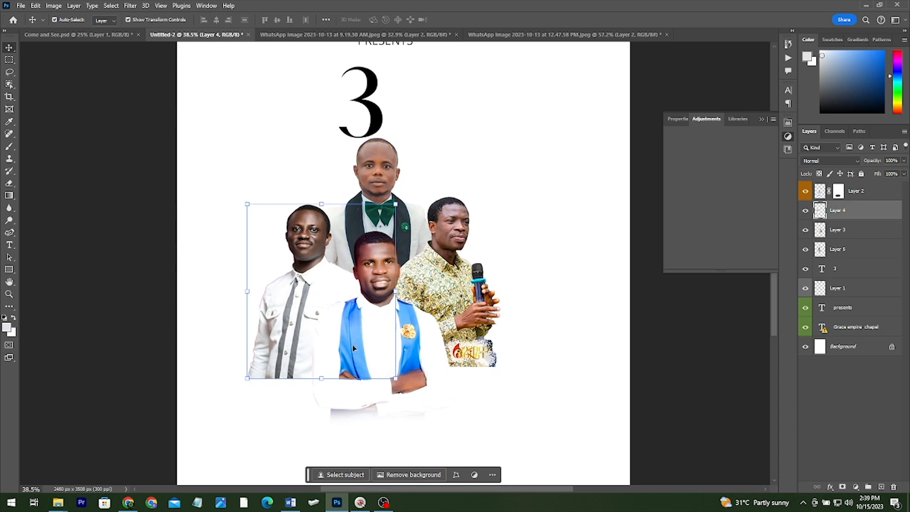
left_click_drag(353, 348, 358, 306)
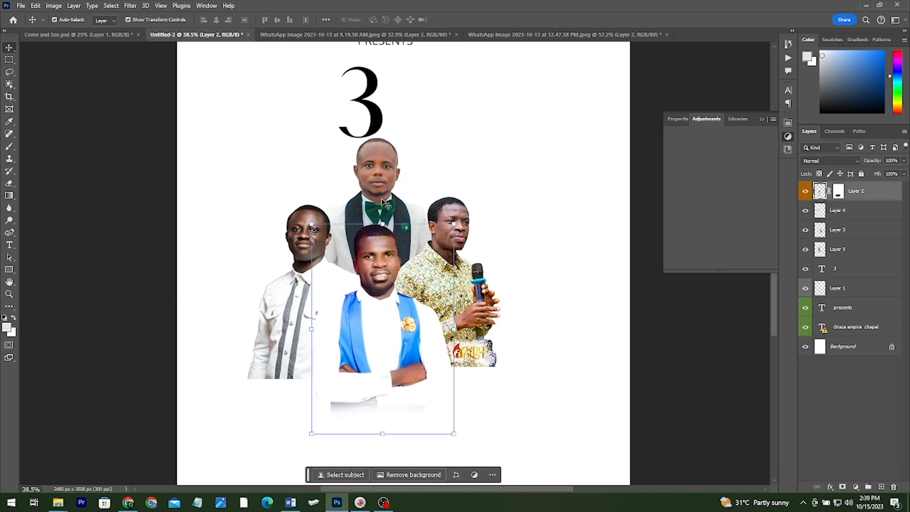
left_click(388, 177)
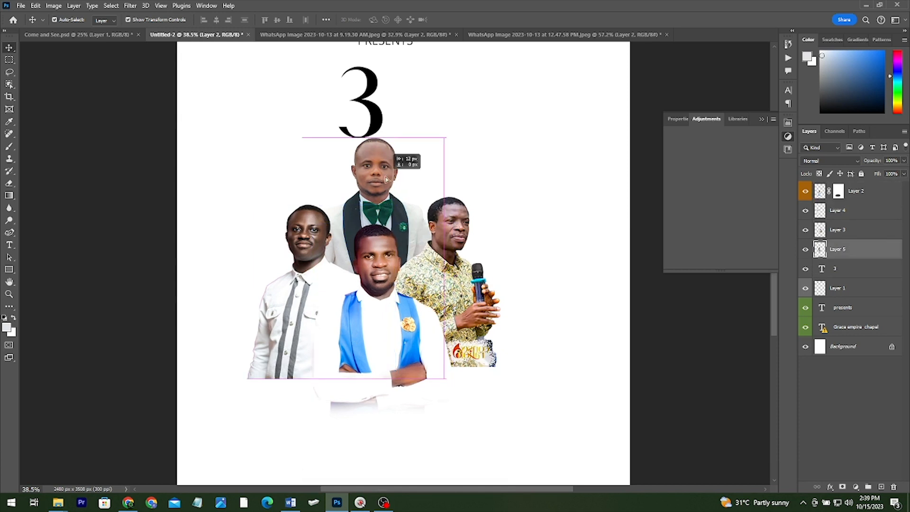
left_click_drag(443, 136, 448, 129)
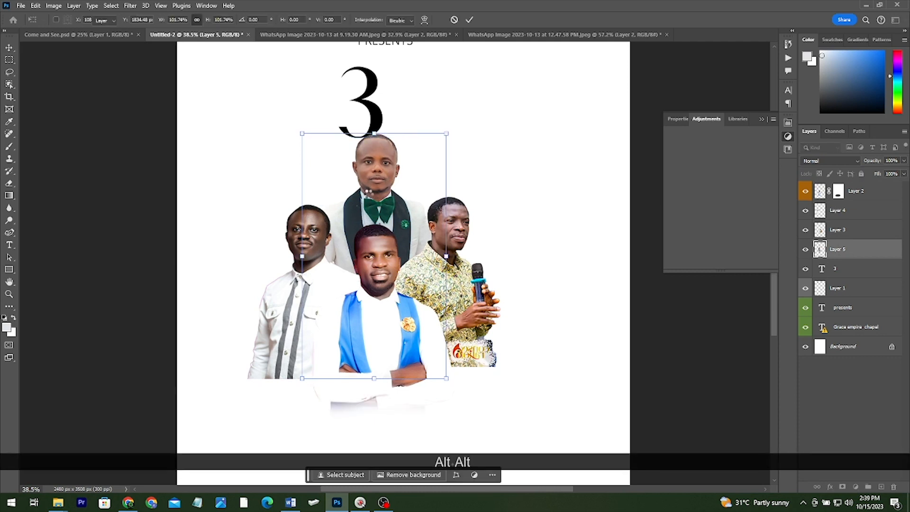
- Slightly enlarge the man in the blue vest and adjust his position at the front of the group
scroll(370, 231, "down", 3)
left_click(374, 294)
left_click_drag(379, 371, 378, 382)
left_click_drag(377, 329, 377, 334)
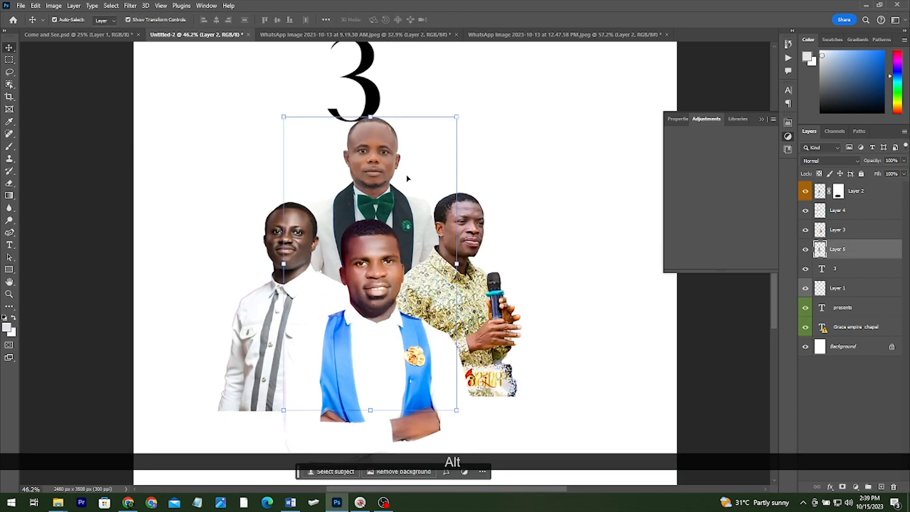
- Scale all four portrait layers together to about 96% and move the group slightly up and towards the right of the page
scroll(407, 178, "down", 3)
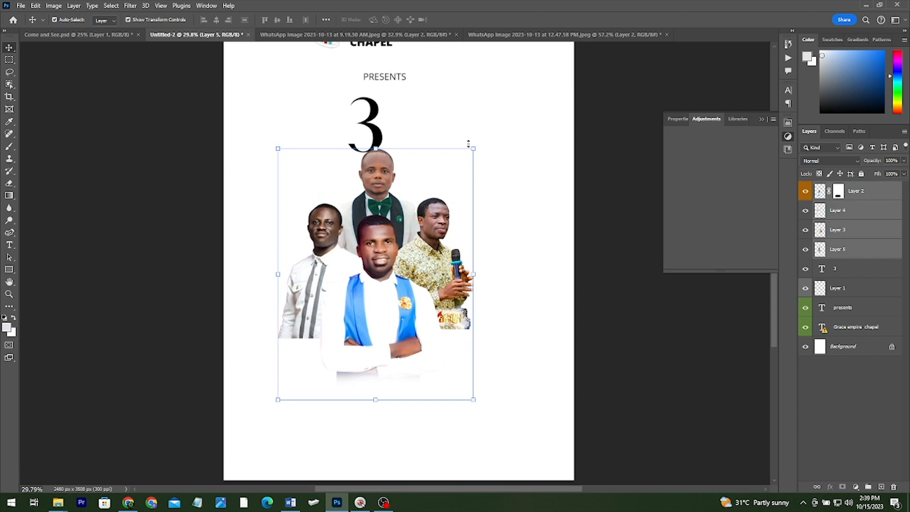
left_click_drag(468, 143, 465, 153)
key("Return")
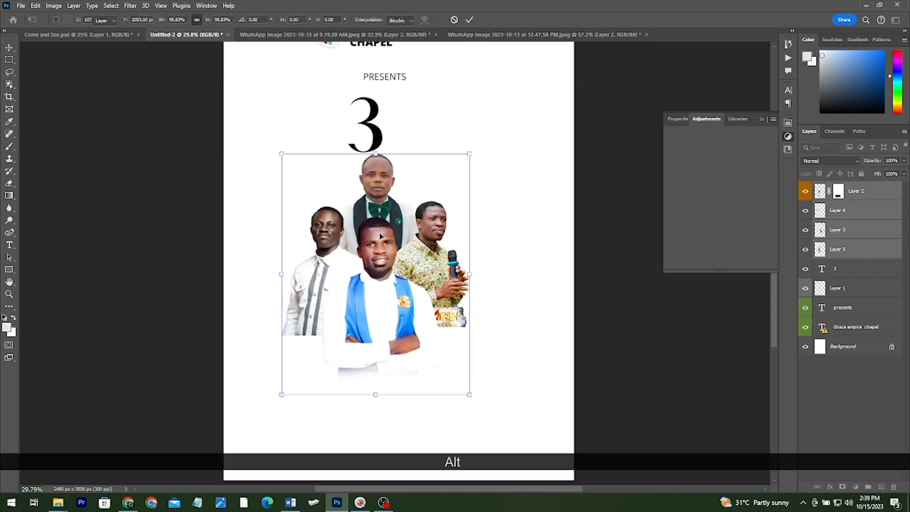
left_click_drag(381, 234, 405, 224)
scroll(405, 224, "up", 1)
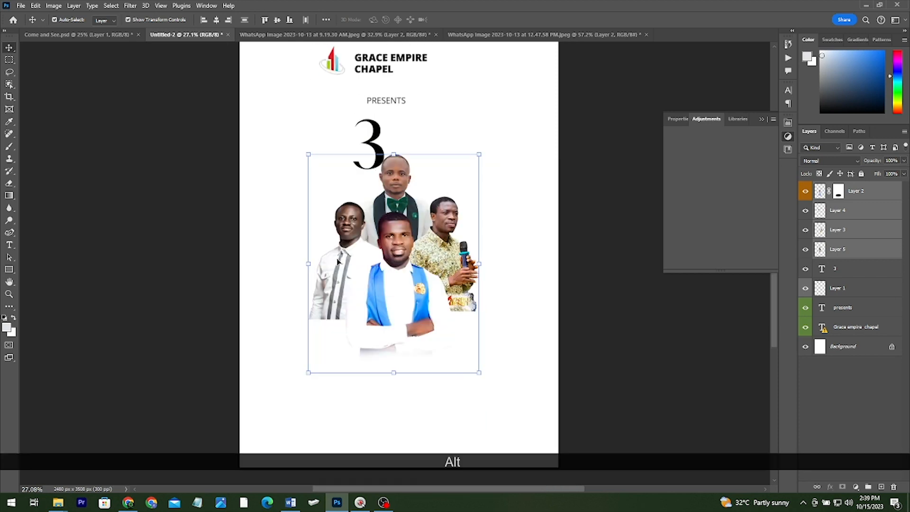
- Add a layer mask to the white-shirted man's layer and make the mask active for editing
left_click(301, 262)
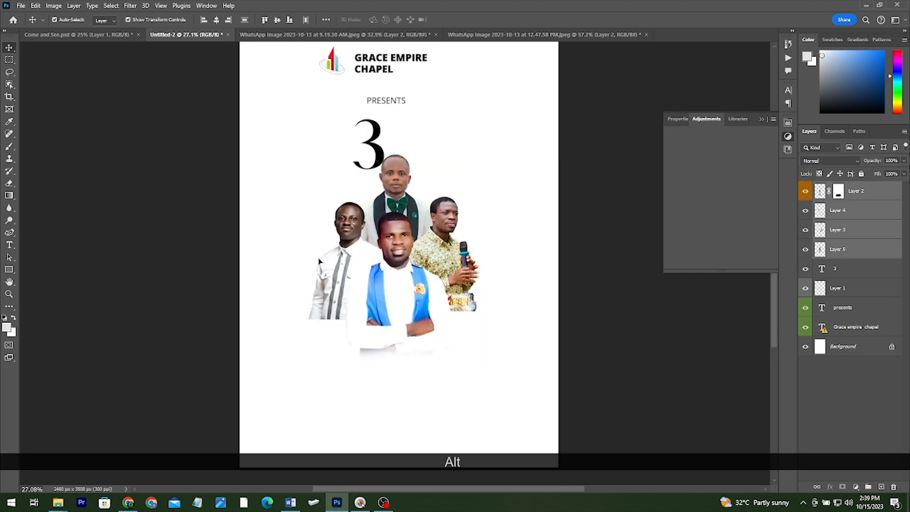
left_click(352, 270)
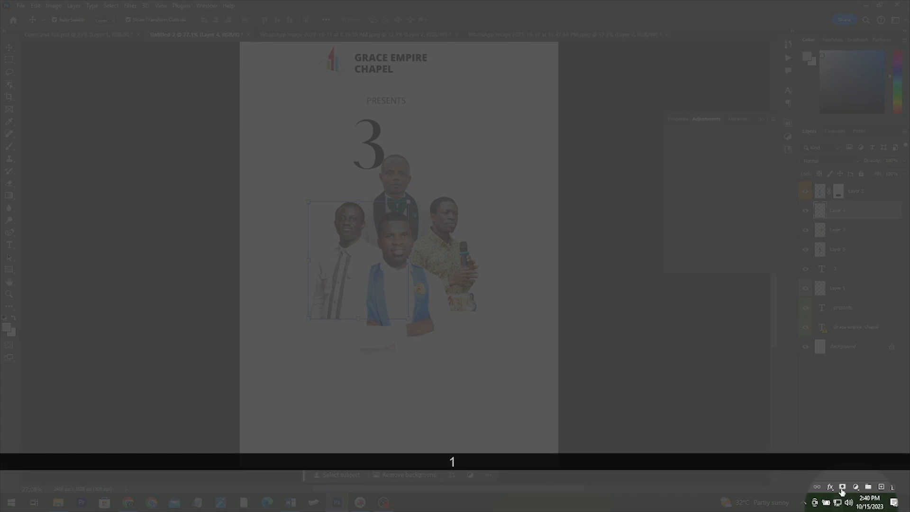
left_click(841, 487)
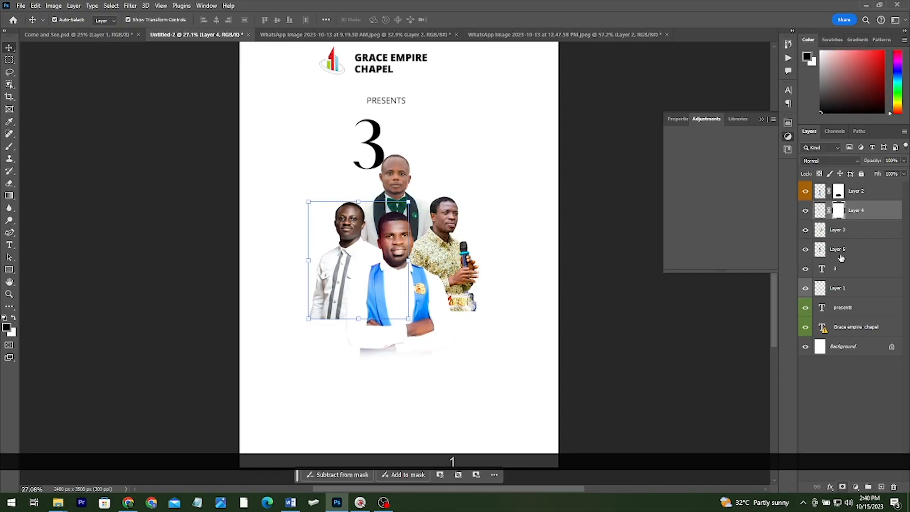
left_click(838, 210)
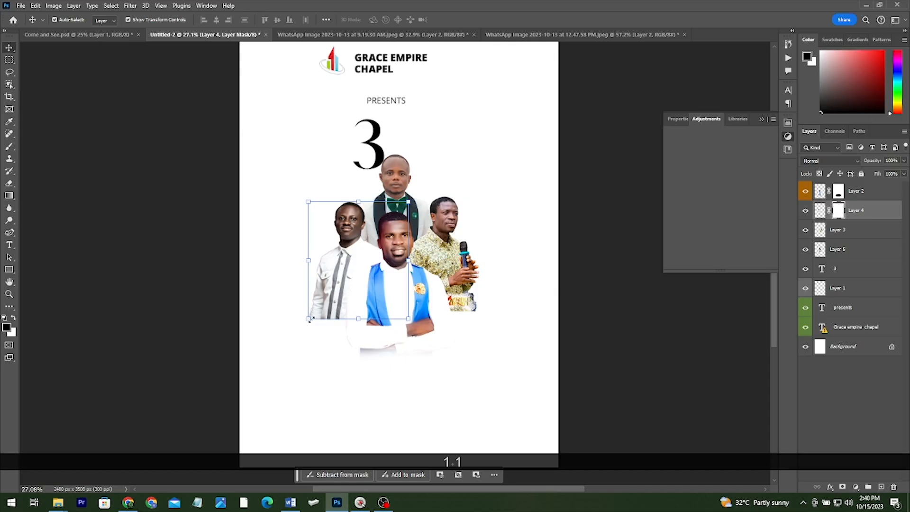
- Fade out the white-shirted man's lower edge by painting black on his mask with a 400 px Soft Round brush
key("b")
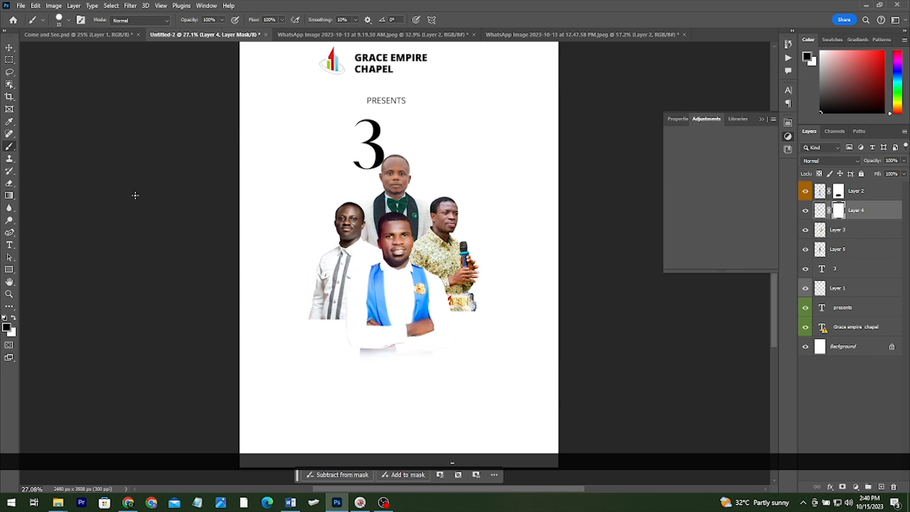
key("bracketright")
key("bracketright")
key("bracketright")
key("bracketright")
key("bracketright")
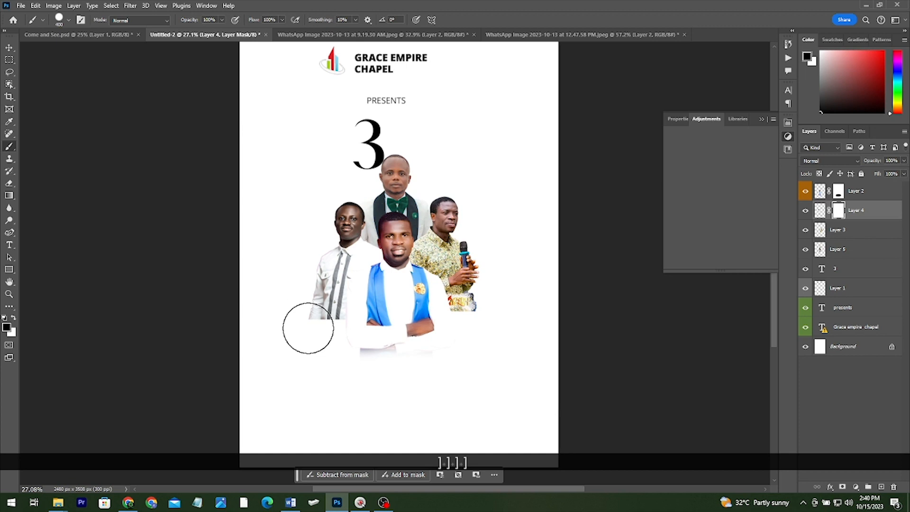
key("ctrl+z")
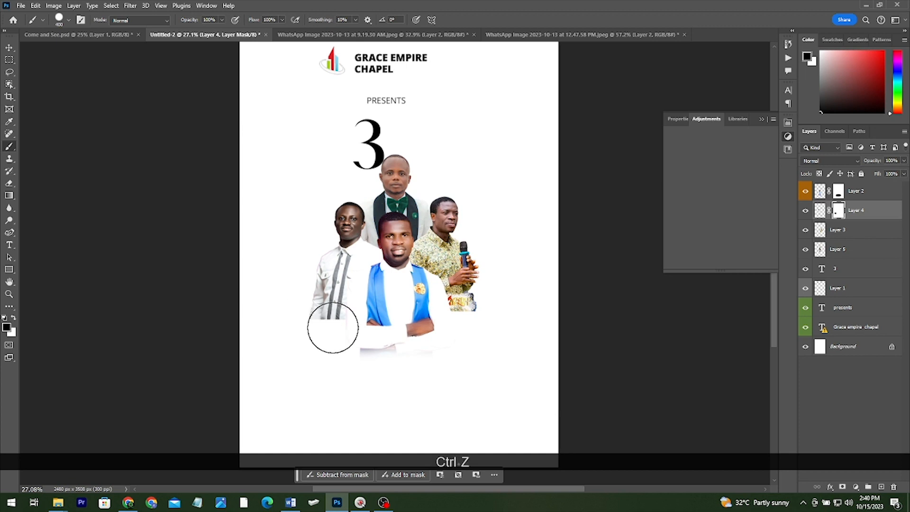
right_click(339, 327)
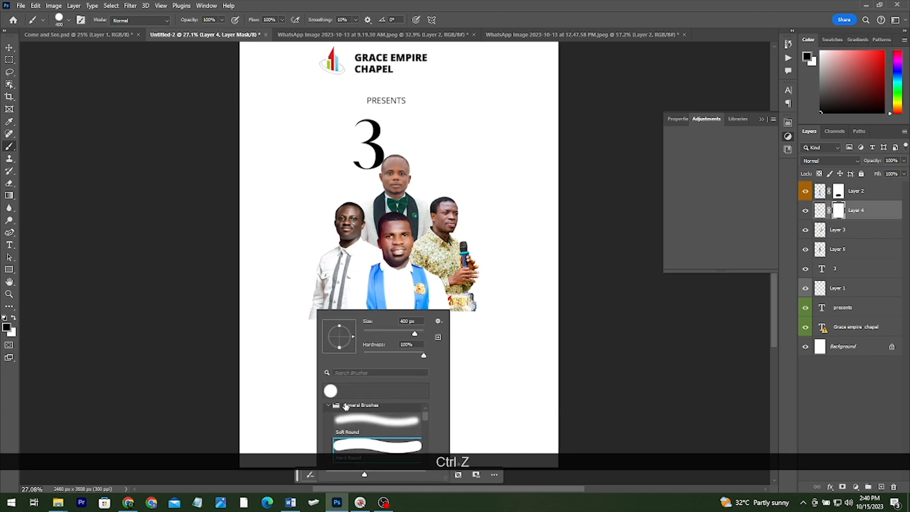
left_click(352, 420)
mouse_move(305, 324)
left_mouse_down()
mouse_move(359, 338)
mouse_move(308, 351)
mouse_move(380, 329)
left_mouse_up()
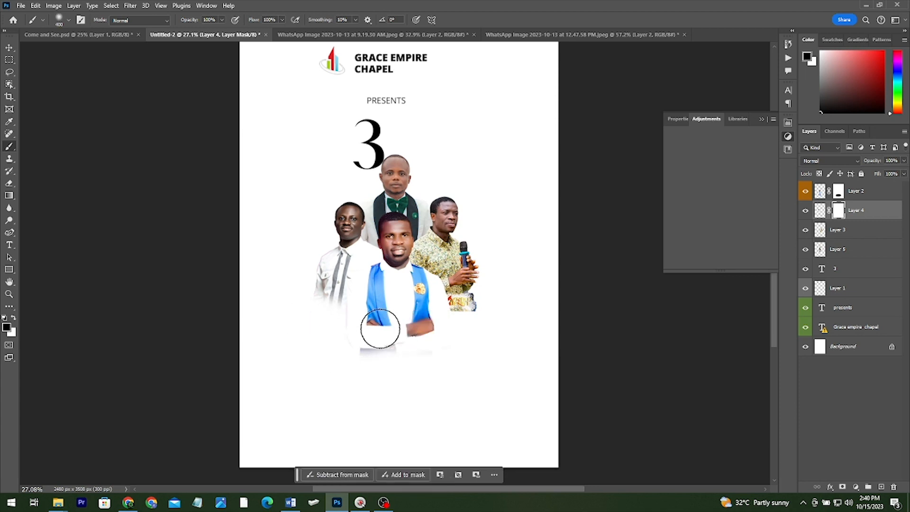
- Add a layer mask to the man with the microphone and fade his lower edge with the same soft brush
left_click(847, 231)
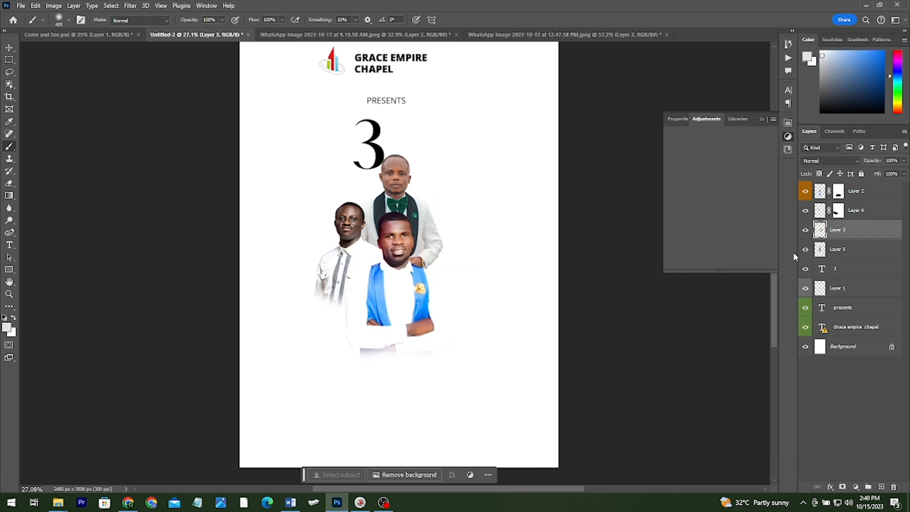
left_click(841, 486)
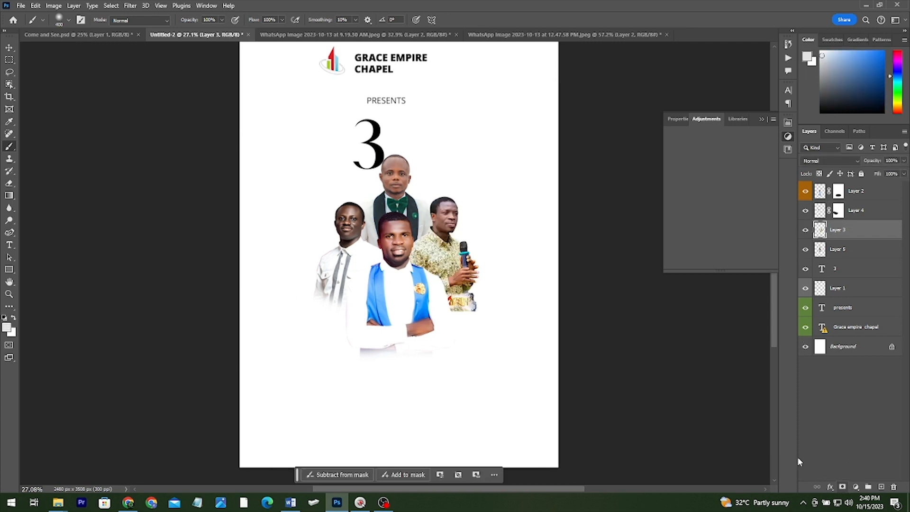
mouse_move(462, 323)
left_mouse_down()
mouse_move(518, 295)
mouse_move(473, 320)
mouse_move(516, 309)
mouse_move(481, 302)
mouse_move(449, 318)
mouse_move(498, 317)
left_mouse_up()
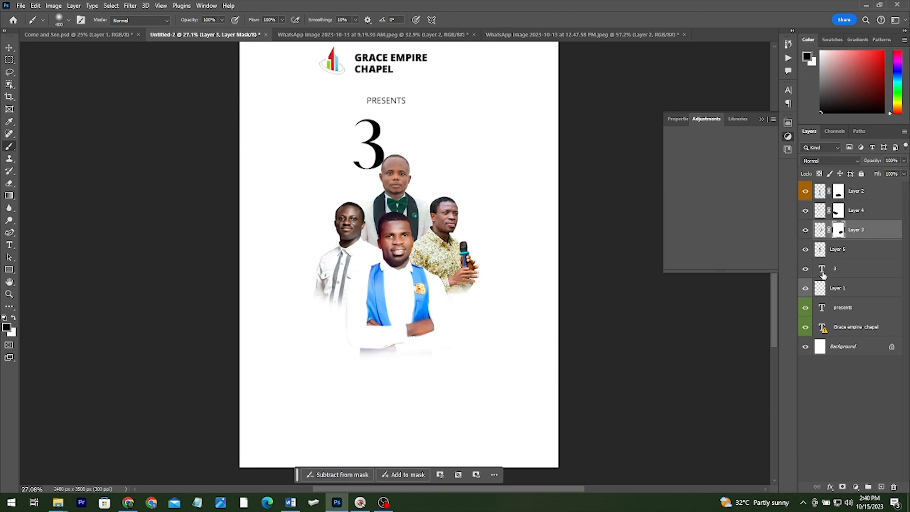
- Soften the lower edge of the blue-vested man by painting along it on his layer's existing mask
left_click(828, 251)
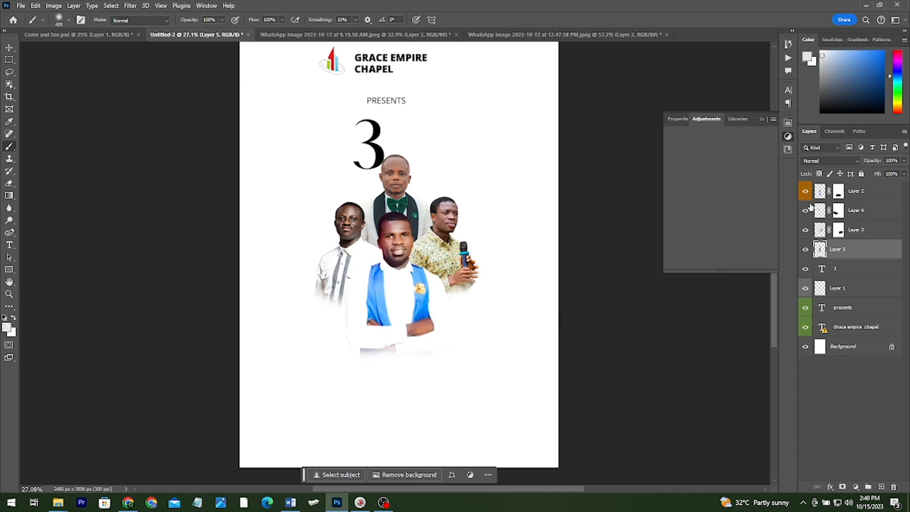
left_click(837, 194)
left_click_drag(412, 364, 370, 359)
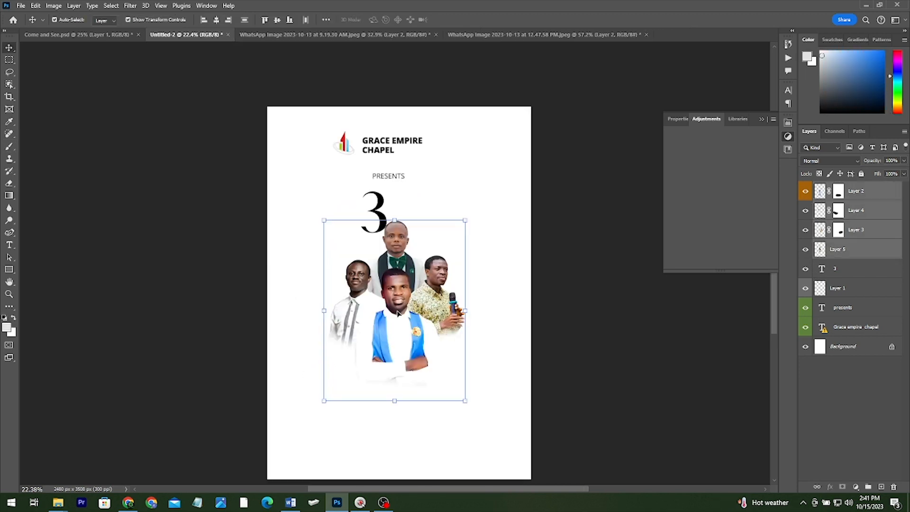
- Move the four portraits up towards the header and place the 3 text at the front of the stack, below the group
left_click_drag(397, 313, 397, 268)
left_click(848, 271)
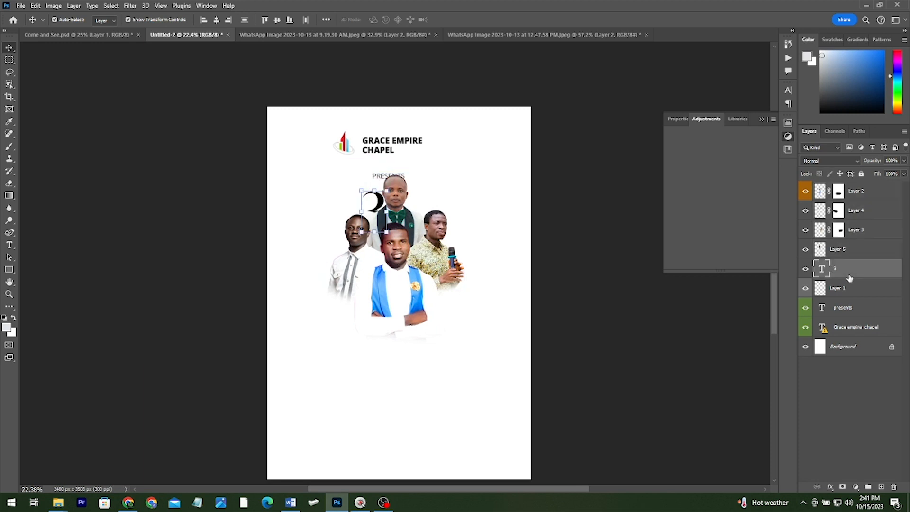
key("ctrl+shift+bracketright")
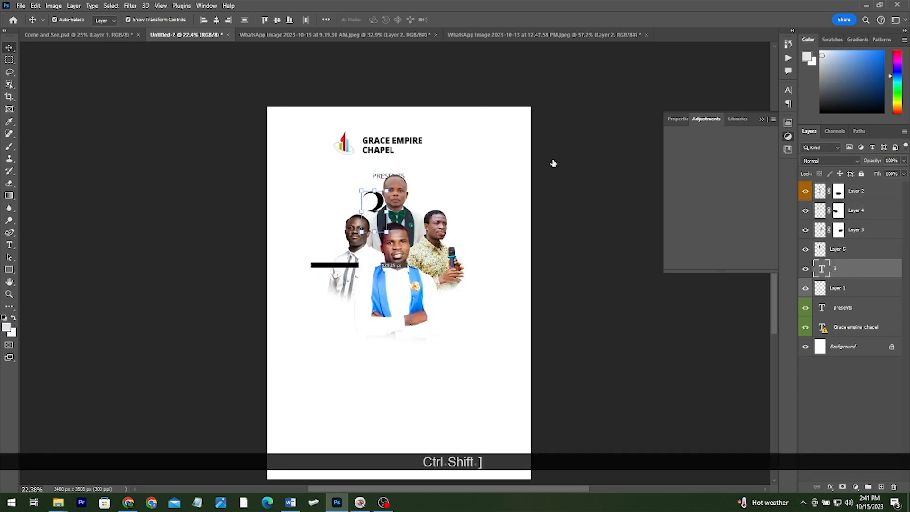
left_click_drag(367, 210, 353, 362)
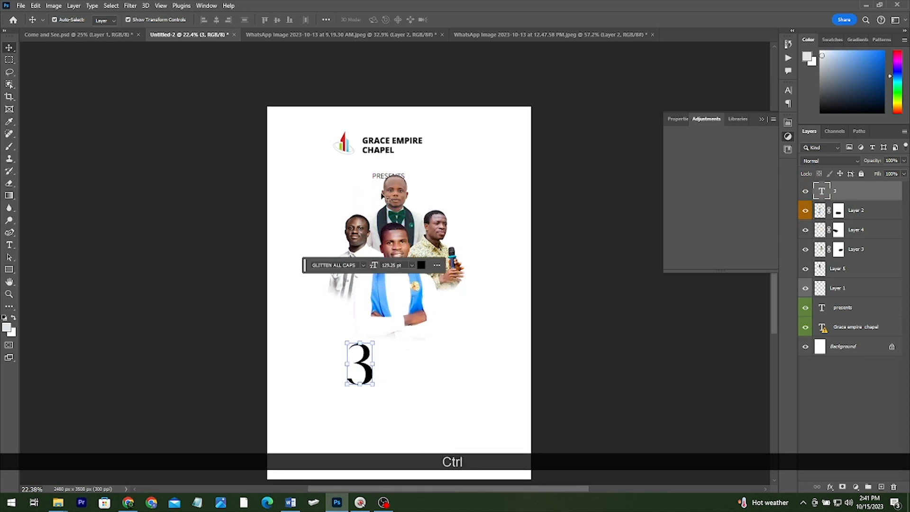
- Shift the logo and church name left, scale them to about 89%, and place PRESENTS to their right on the same line
scroll(385, 192, "up", 4)
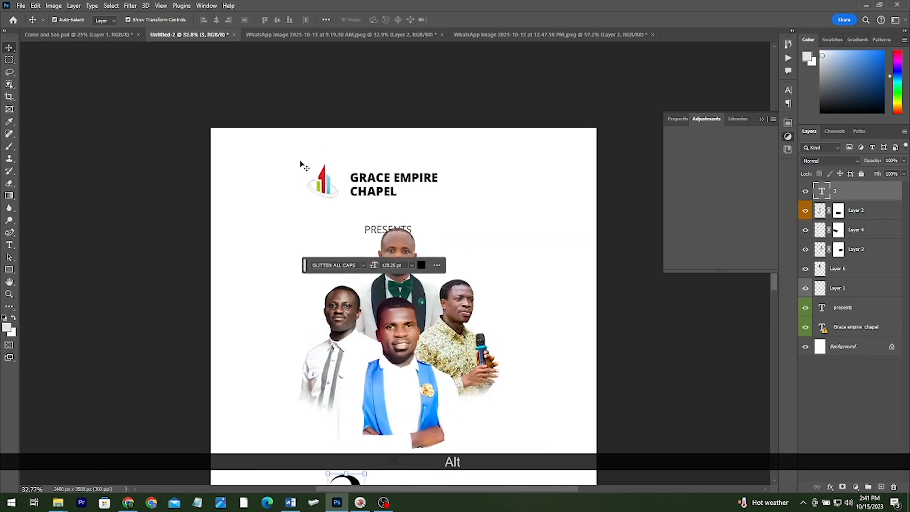
left_click_drag(300, 160, 335, 174)
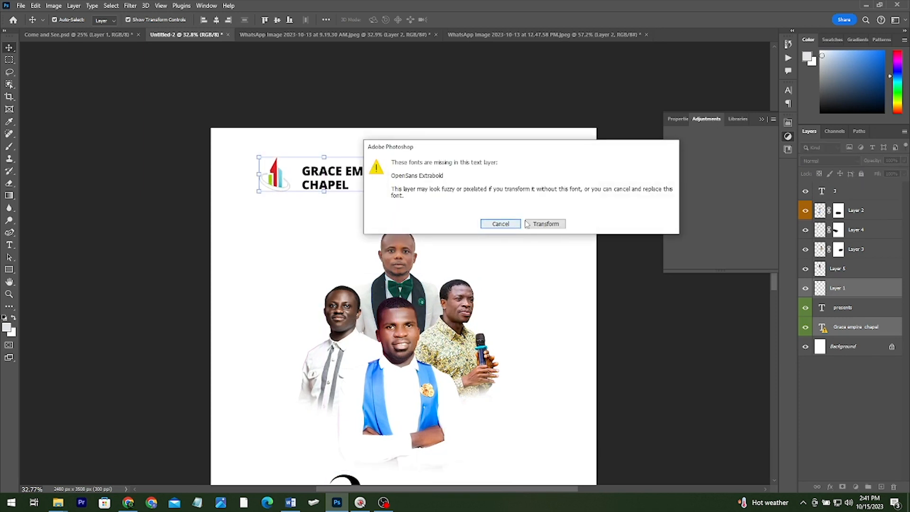
left_click(527, 224)
left_click_drag(386, 155, 374, 162)
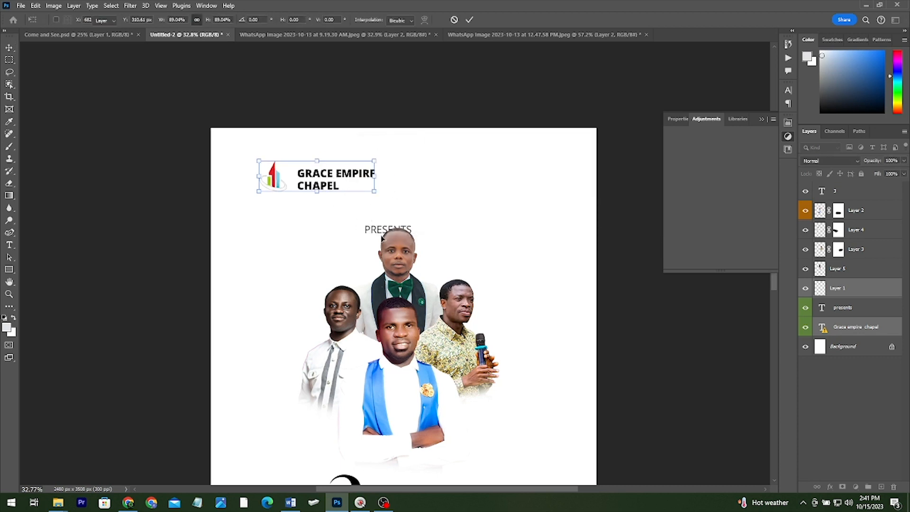
key("Return")
left_click_drag(382, 238, 444, 181)
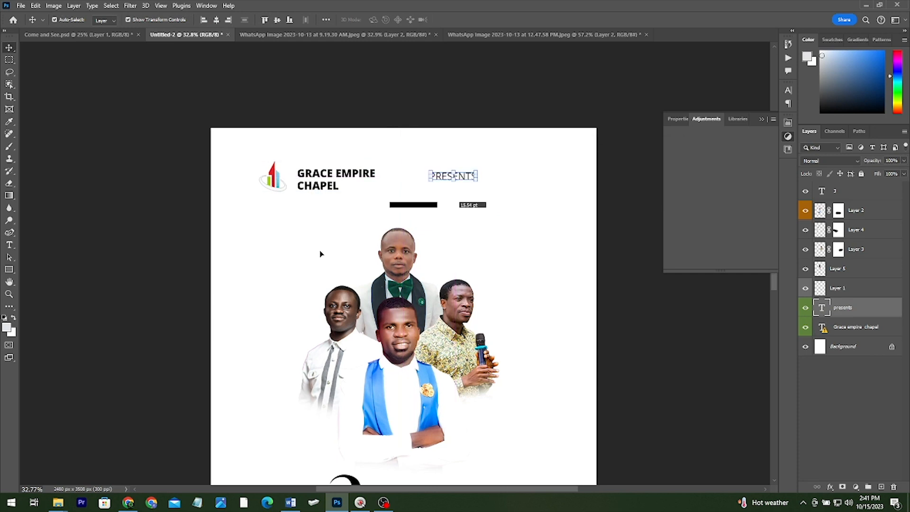
- Move the four portraits up close beneath the header and raise the 3 to sit just under them
scroll(313, 244, "down", 2)
left_click_drag(286, 231, 421, 262)
left_click_drag(396, 277, 396, 249)
scroll(396, 325, "down", 1)
scroll(398, 327, "down", 1)
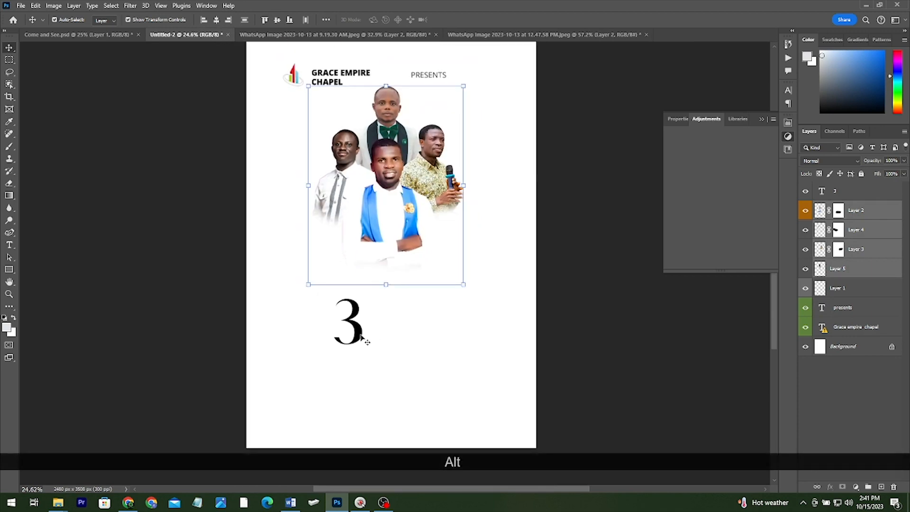
left_click_drag(365, 339, 360, 308)
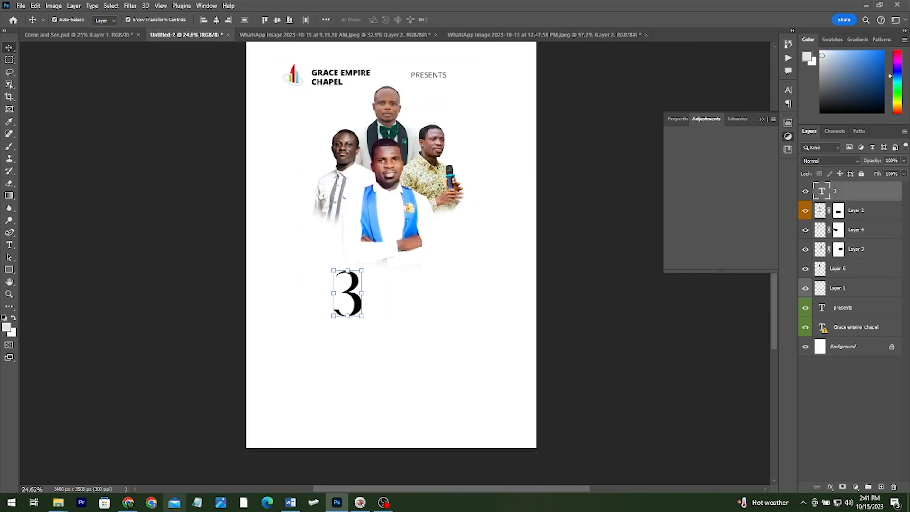
- Switch to the Word document and copy OF VICTORY from the 3 YEARS OF VICTORY line for the flyer
key("alt+Tab")
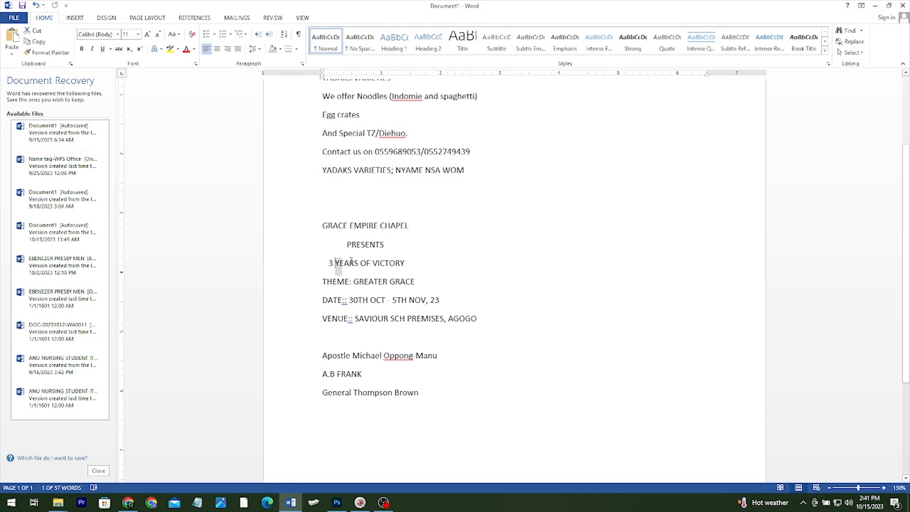
left_click_drag(360, 264, 400, 264)
key("ctrl+c")
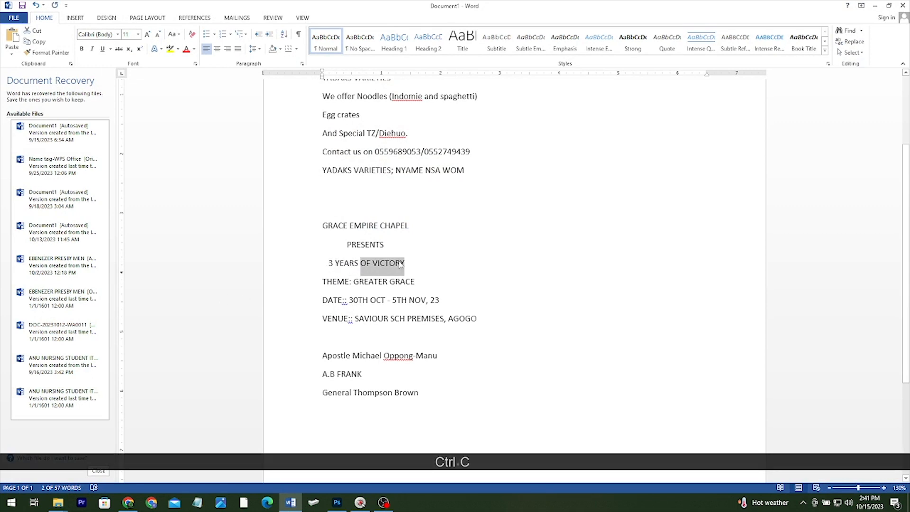
key("alt+Tab")
- Add a new text layer reading VICTORY to the right of the 3
key("t")
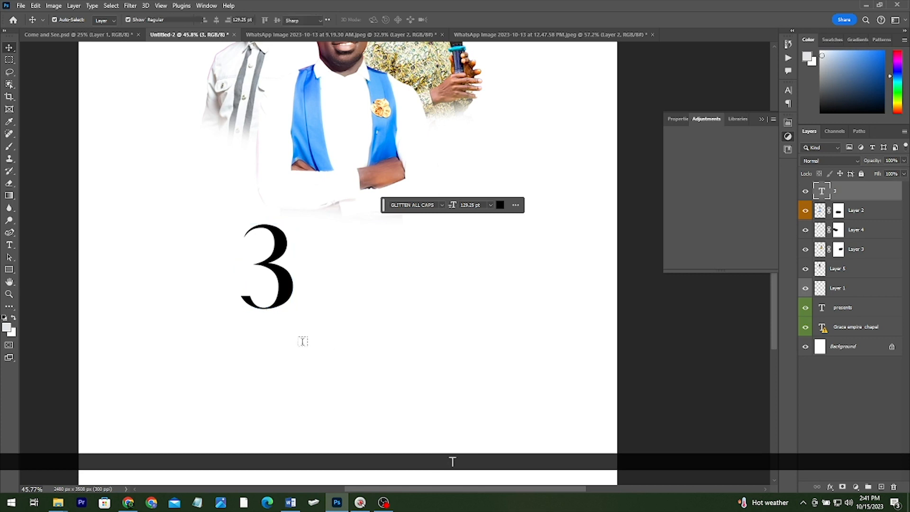
key("ctrl+v")
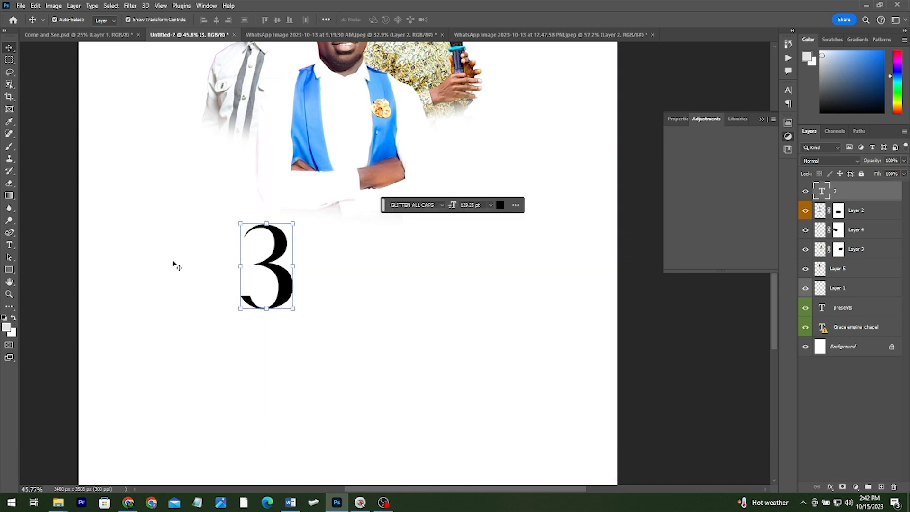
left_click(9, 244)
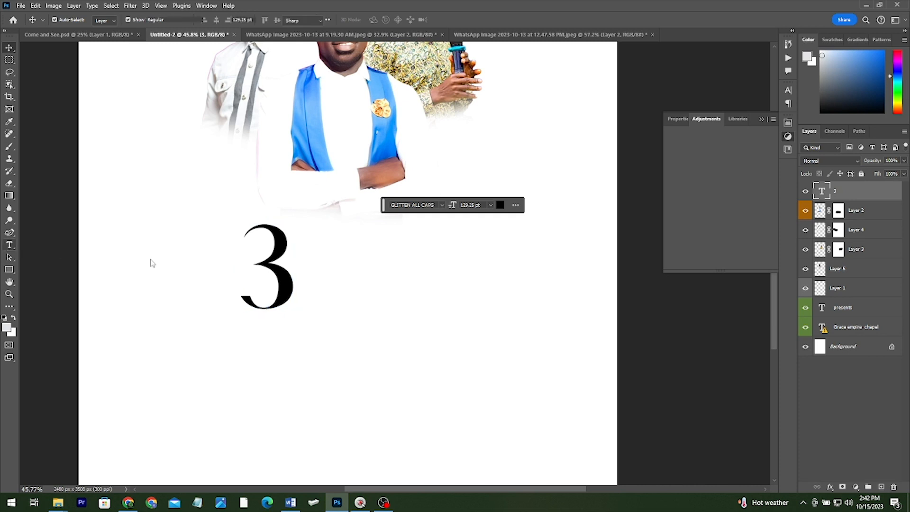
left_click(359, 290)
key("ctrl+v")
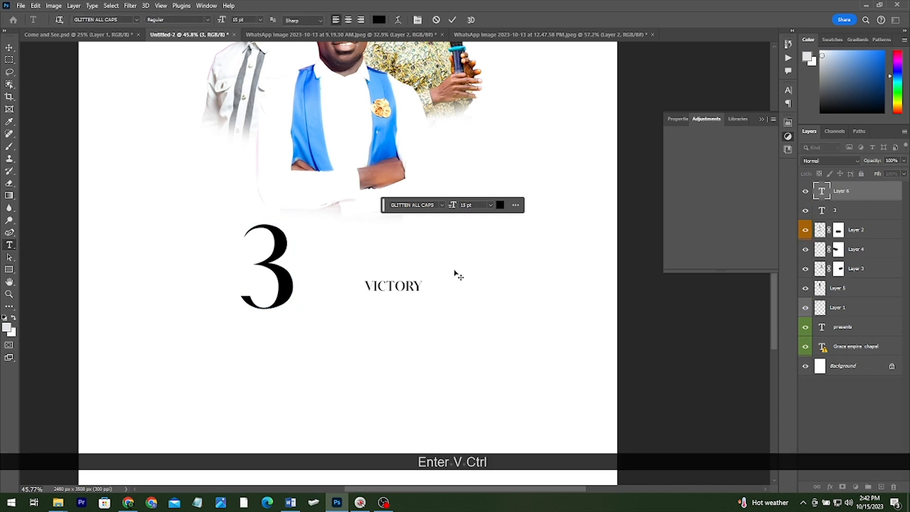
key("ctrl+Return")
- Enlarge the VICTORY text proportionally about its centre so it fills the space beside the 3
key("v")
key("ctrl+t")
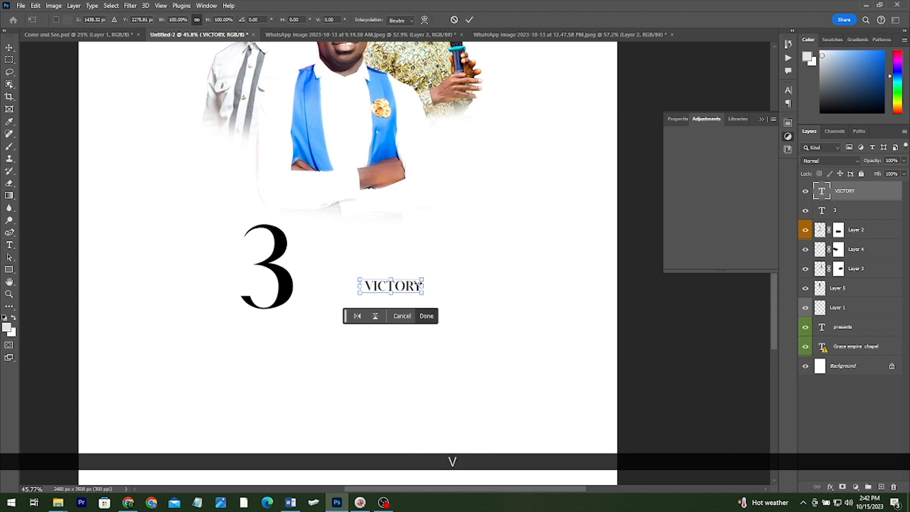
left_click_drag(421, 279, 473, 267)
key("Return")
- Add a 15 pt text layer reading YEAR OF above VICTORY
key("t")
left_click(338, 246)
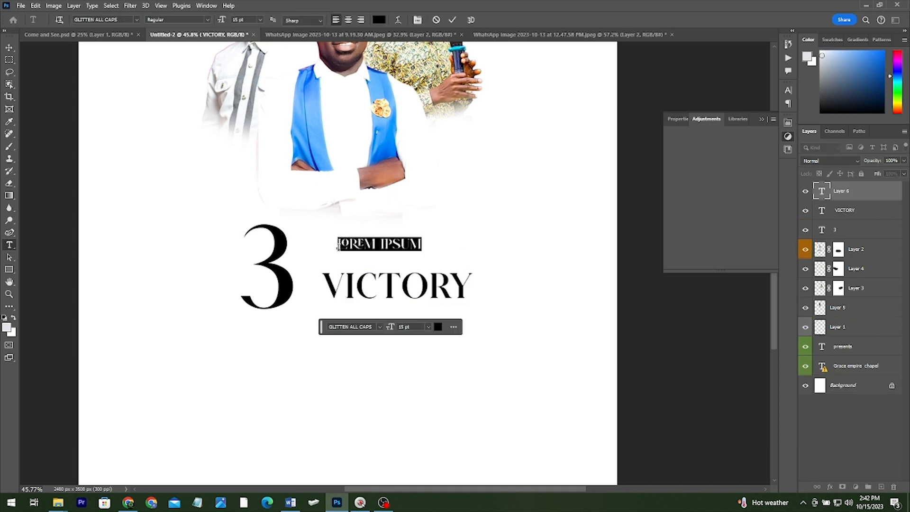
type("YEAR ")
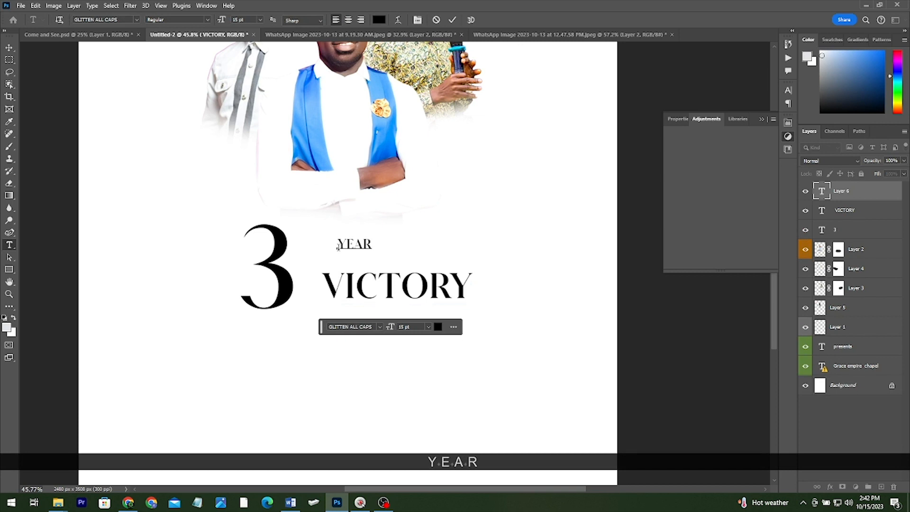
type("OF")
key("Return")
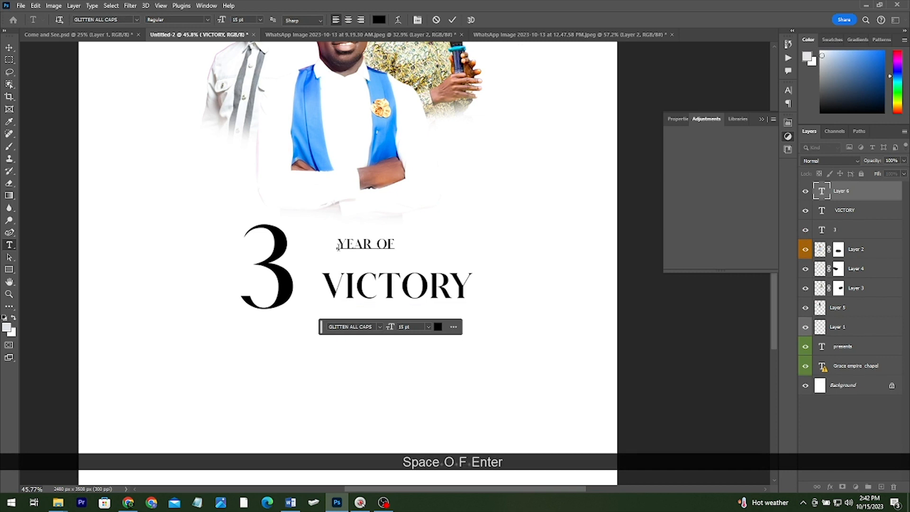
key("v")
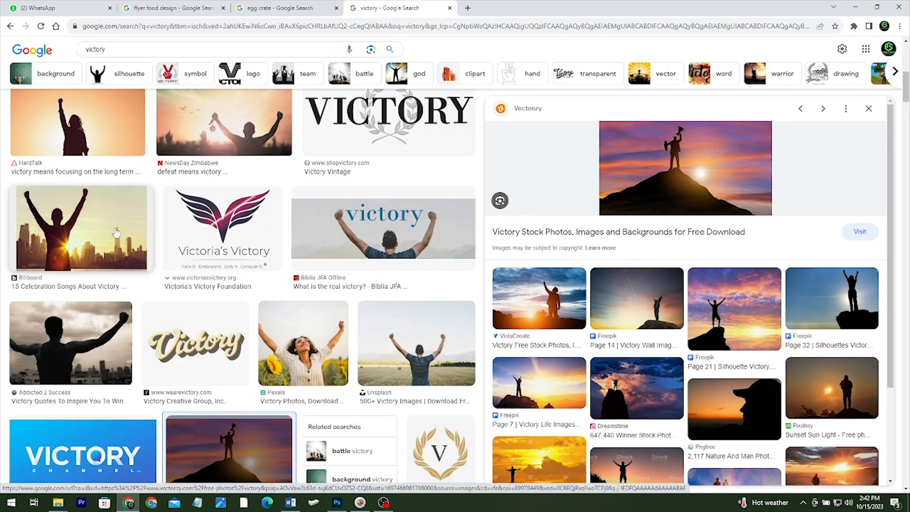
- Try to copy the Vecteezy image of the silhouetted man holding a trophy from the victory search results into the Photoshop flyer
scroll(227, 237, "up", 3)
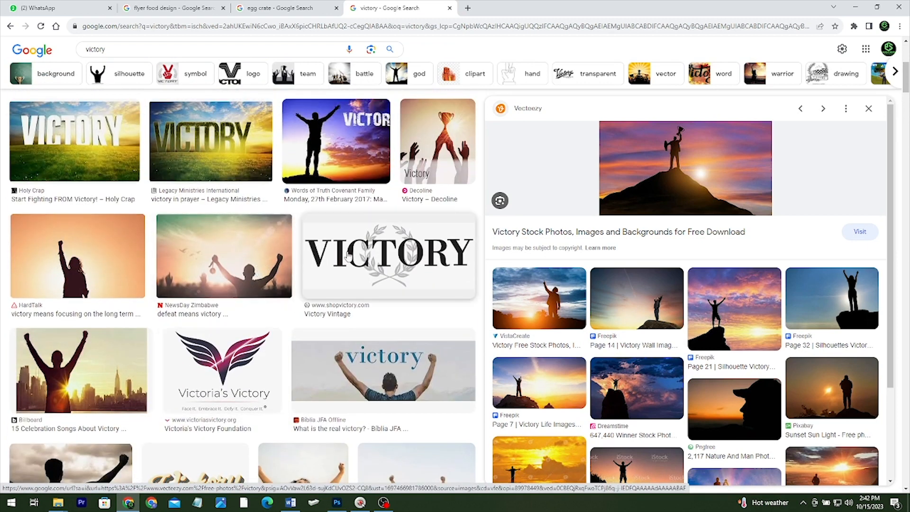
key("alt+Tab")
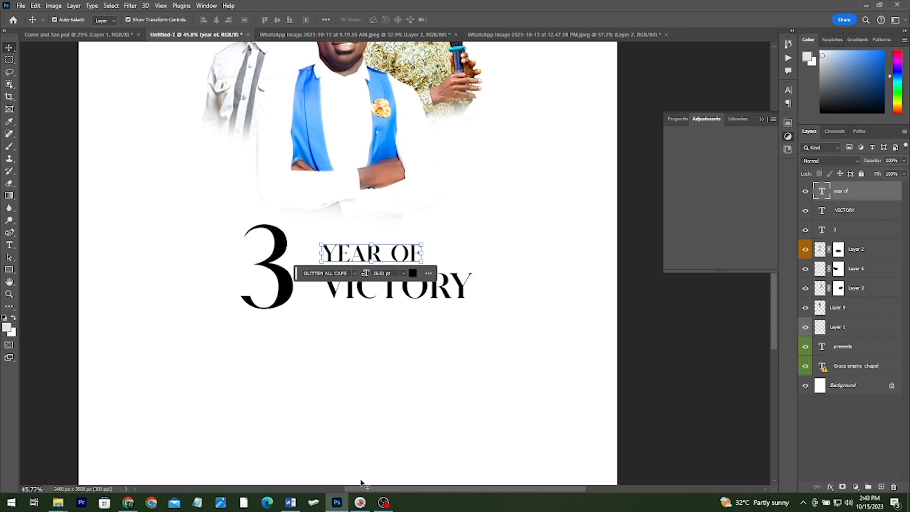
left_click(337, 502)
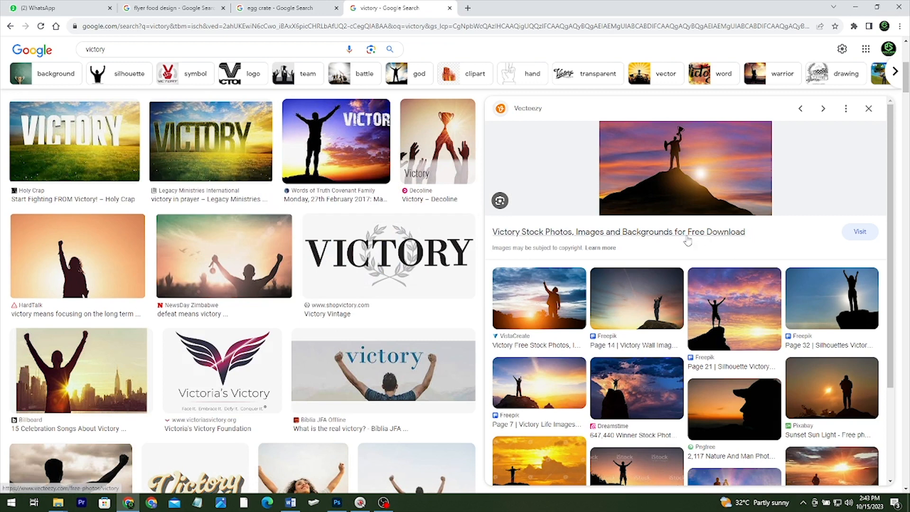
right_click(669, 169)
left_click(708, 278)
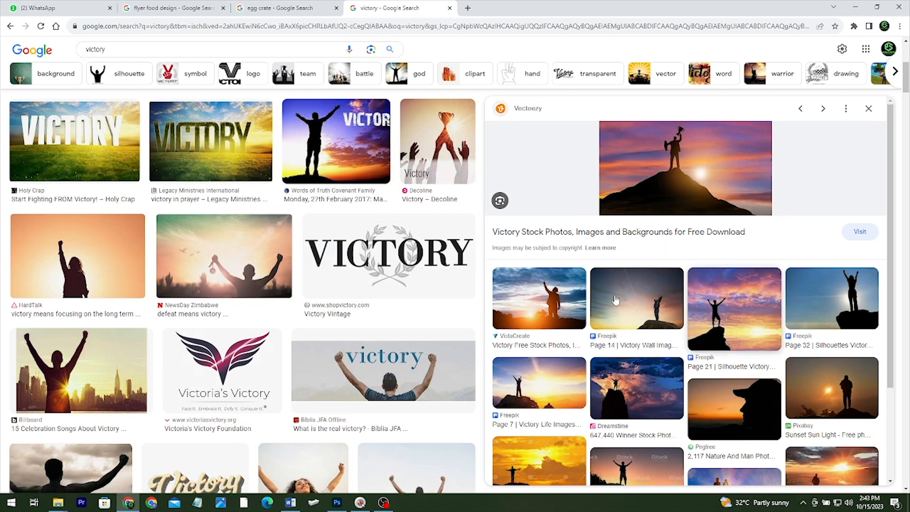
left_click(337, 502)
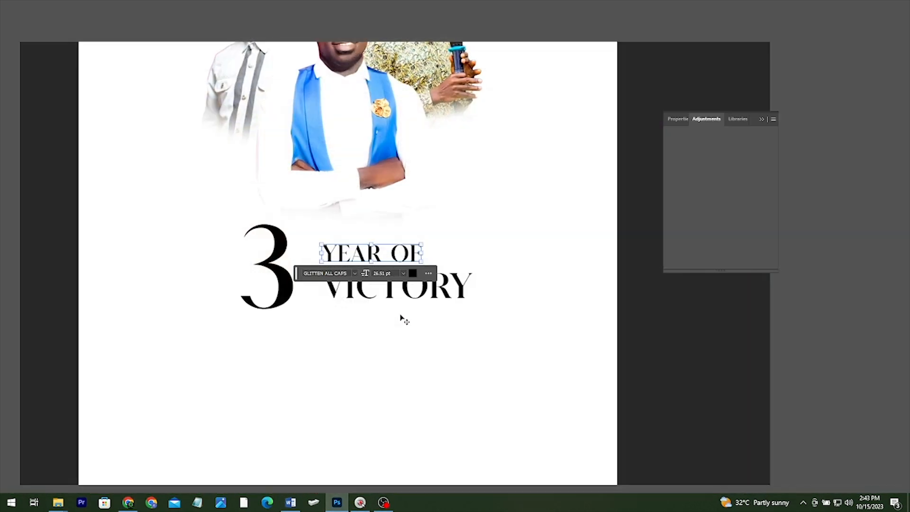
scroll(379, 302, "up", 1)
scroll(383, 303, "down", 2)
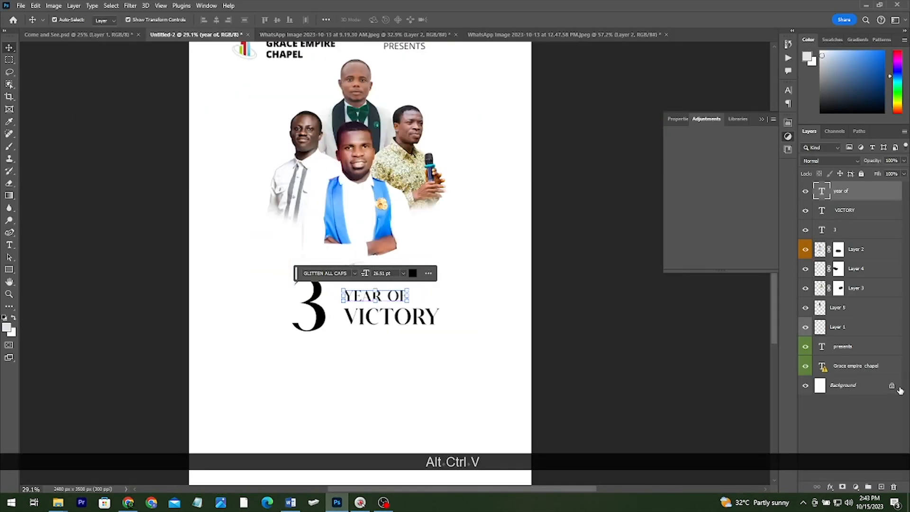
key("ctrl+alt+v")
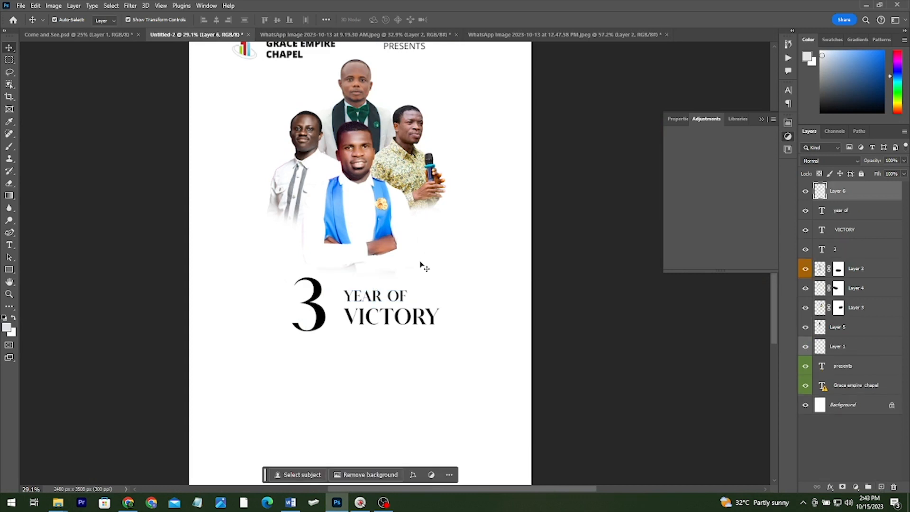
key("ctrl+v")
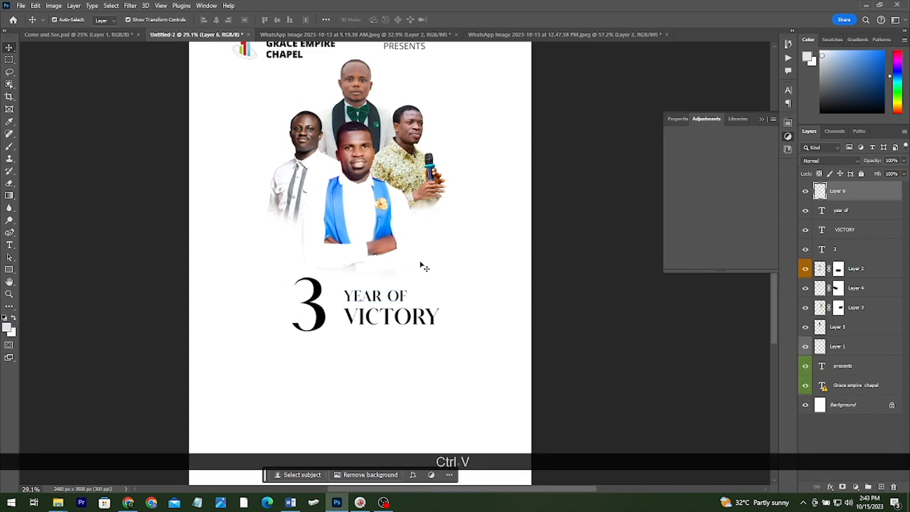
- Switch to the browser, copy the Vecteezy trophy silhouette image again, and paste it into the Photoshop flyer
left_click(148, 503)
right_click(718, 149)
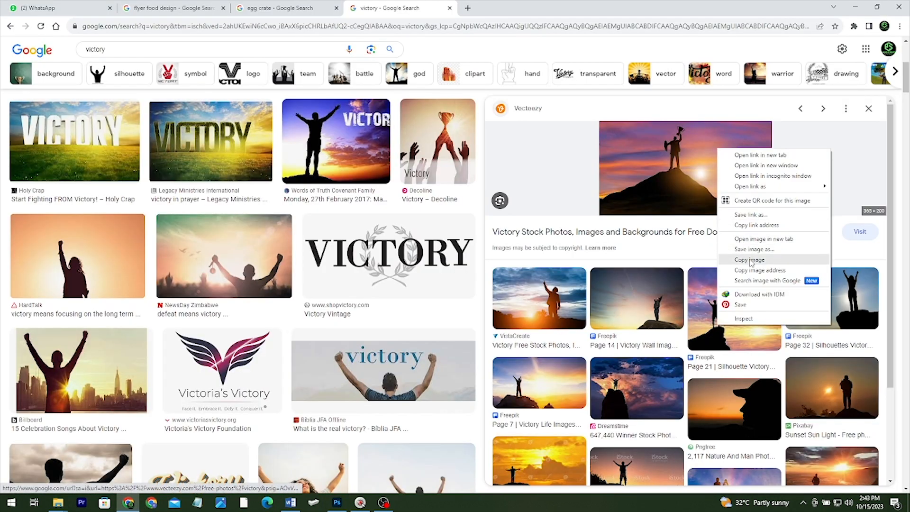
left_click(752, 261)
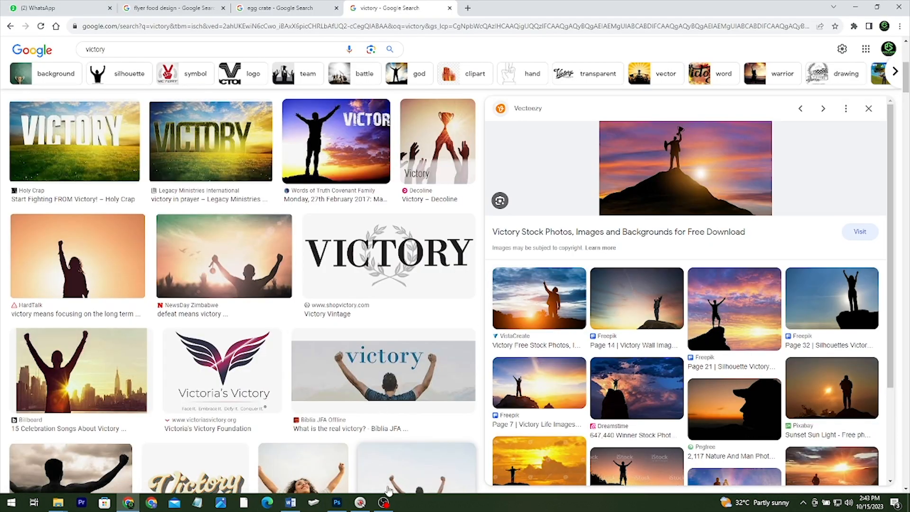
left_click(337, 502)
key("ctrl+v")
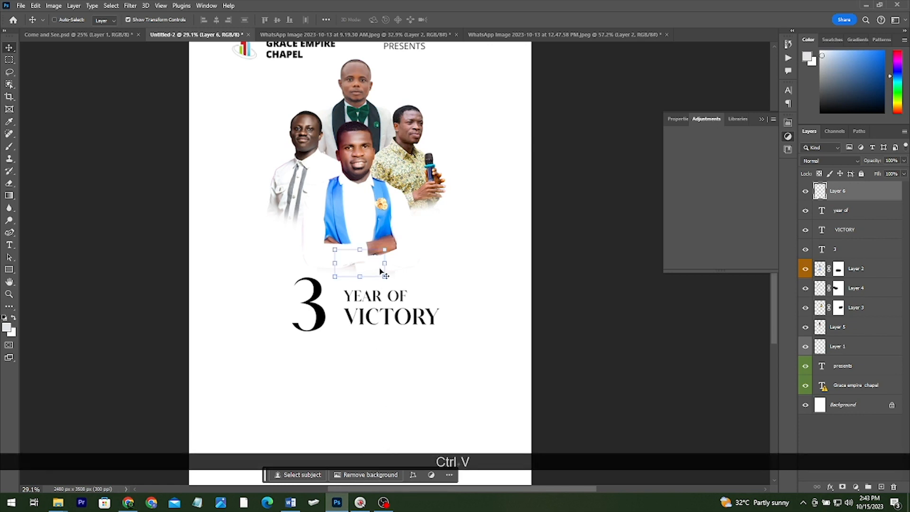
- Scale the pasted trophy image proportionally about its centre to about 498%
left_click_drag(385, 249, 490, 204)
scroll(497, 288, "up", 2)
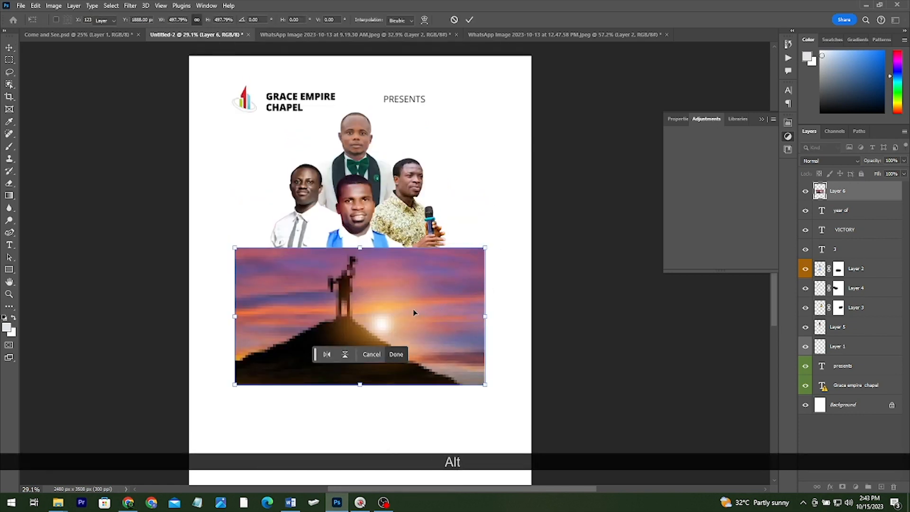
key("Return")
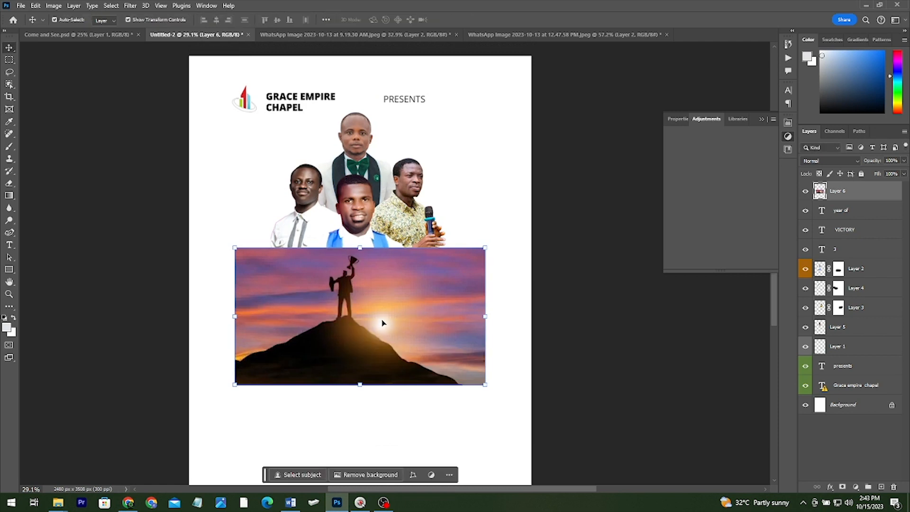
- Enlarge the trophy image to about 170% over the flyer's upper right, and send its layer behind all the text and portraits
scroll(382, 323, "down", 1)
left_click_drag(390, 313, 505, 166)
left_click_drag(505, 166, 506, 155)
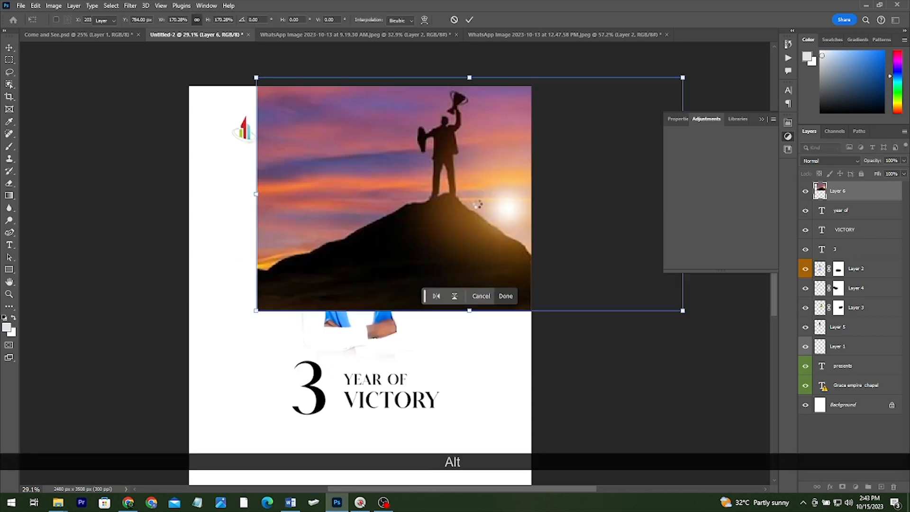
key("Return")
key("ctrl+shift+[")
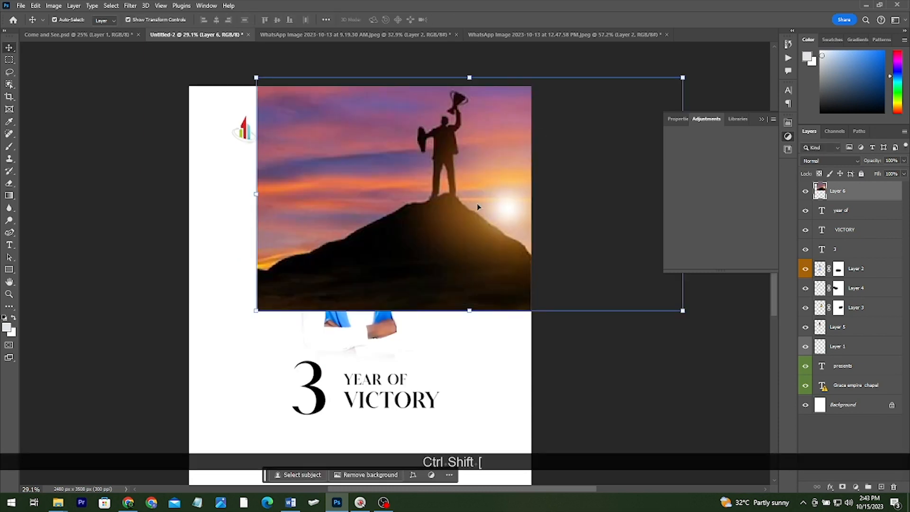
- Draw a rectangle of about 2575 by 3609 px covering the whole page, and place it beneath the trophy image layer
key("alt")
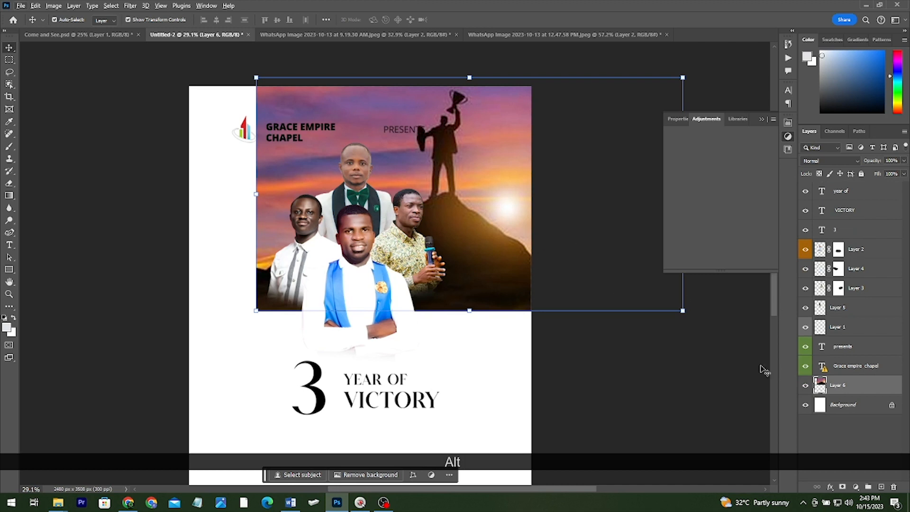
scroll(571, 340, "down", 1)
scroll(571, 340, "down", 1)
scroll(501, 349, "down", 1, "alt")
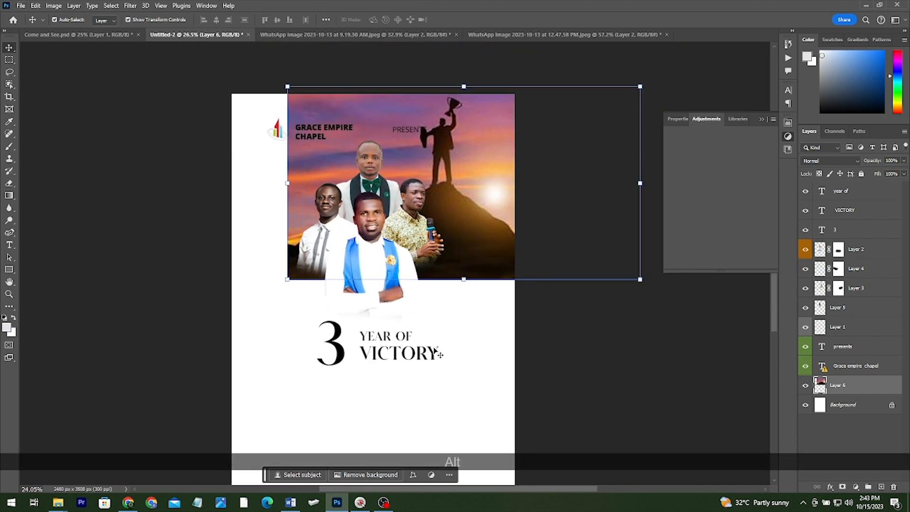
scroll(257, 359, "down", 1, "alt")
scroll(257, 358, "down", 1)
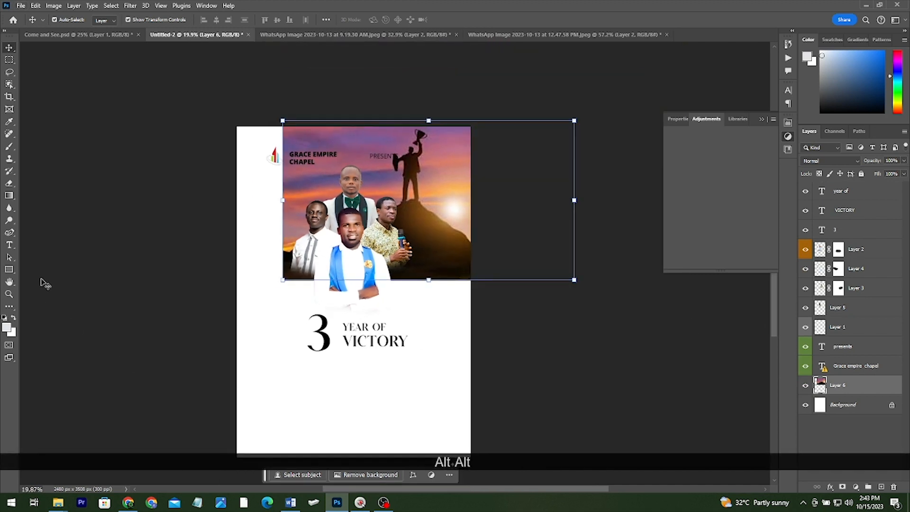
left_click(9, 269)
scroll(206, 184, "down", 4)
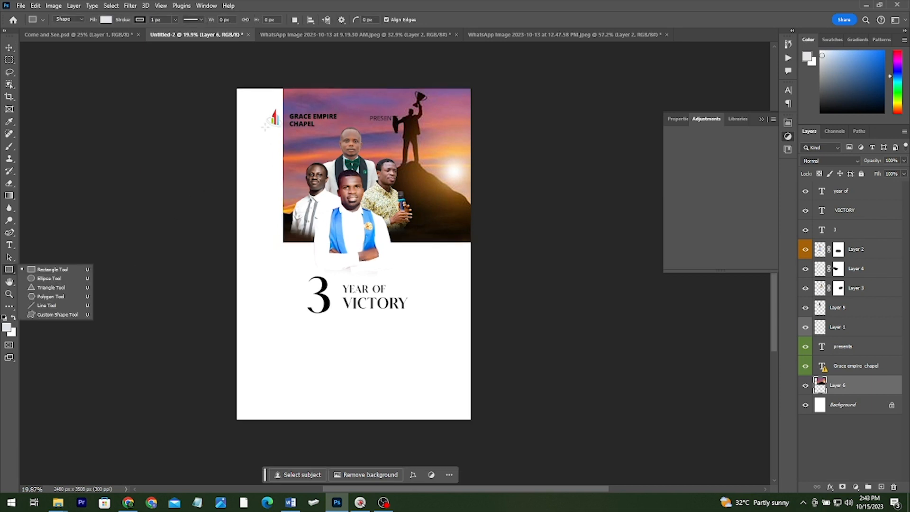
left_click_drag(232, 84, 475, 423)
left_click_drag(846, 385, 862, 406)
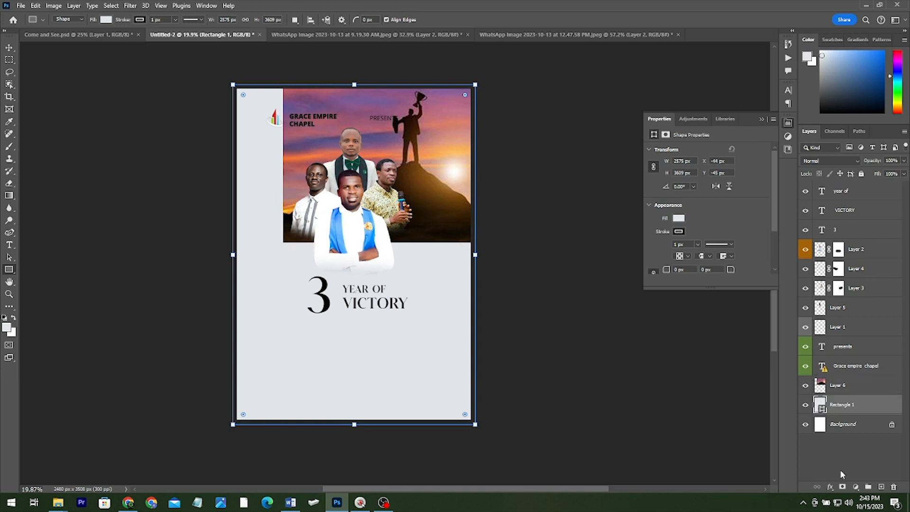
- Add a Gradient Overlay to the background rectangle with the Radial style, and shift its centre up behind the portraits
left_click(827, 487)
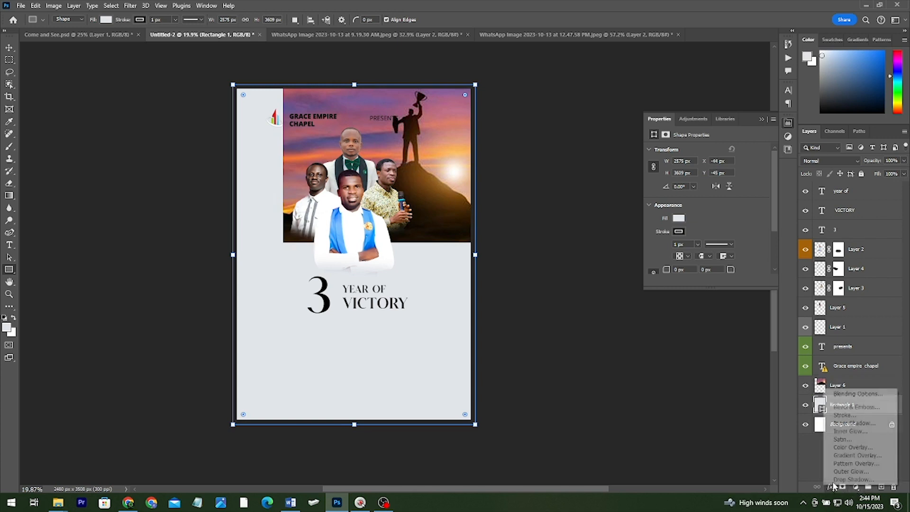
left_click(856, 455)
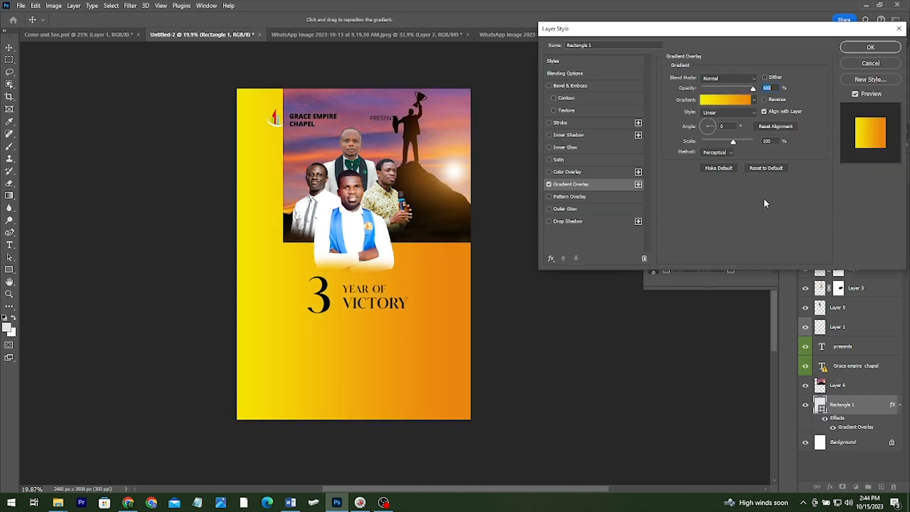
left_click(711, 115)
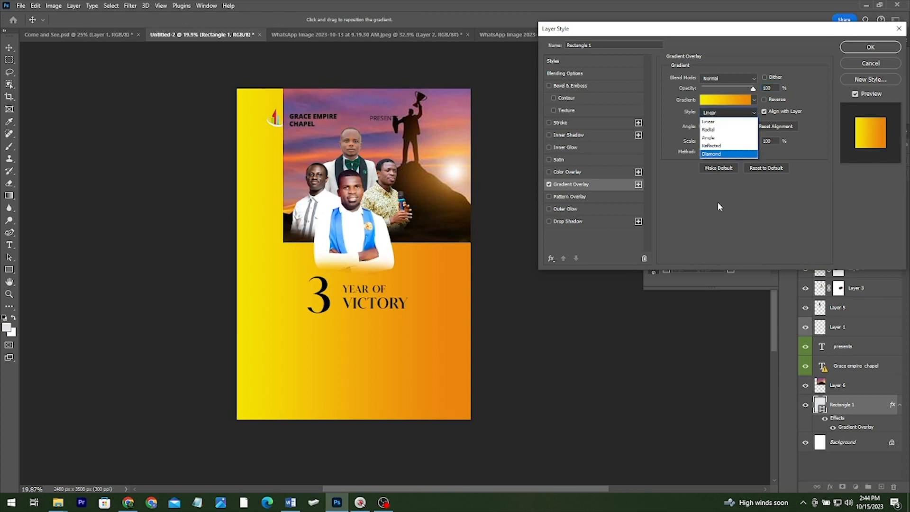
left_click(711, 130)
left_click_drag(363, 237, 386, 191)
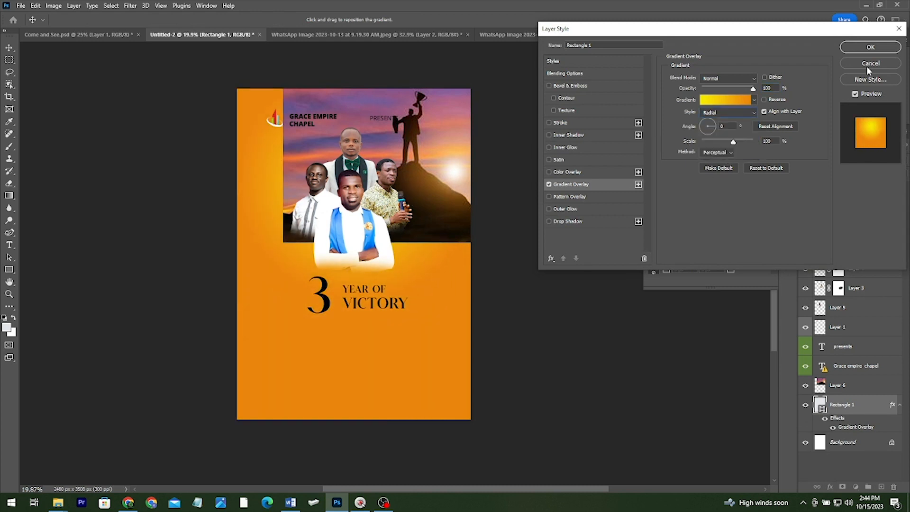
- Change the rectangle's overlay gradient to the light-to-dark blue preset and apply the layer style
left_click(725, 100)
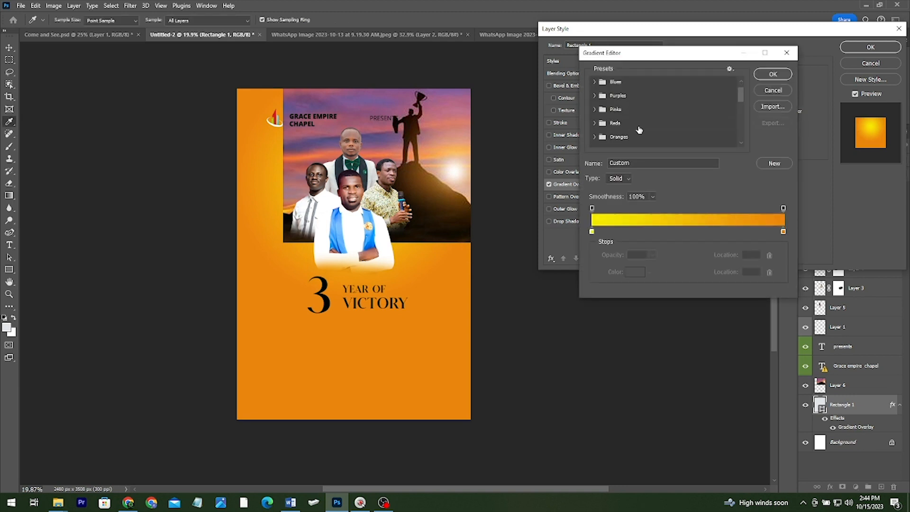
scroll(642, 119, "down", 5)
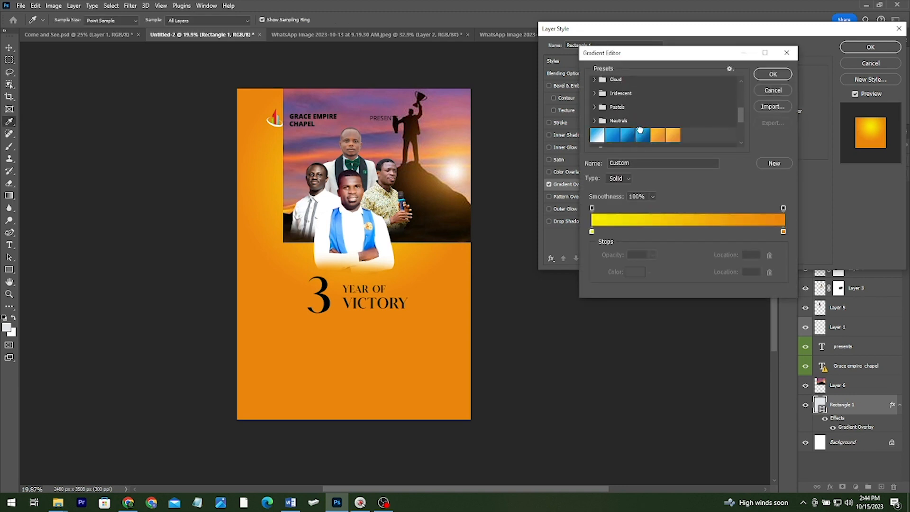
left_click(642, 134)
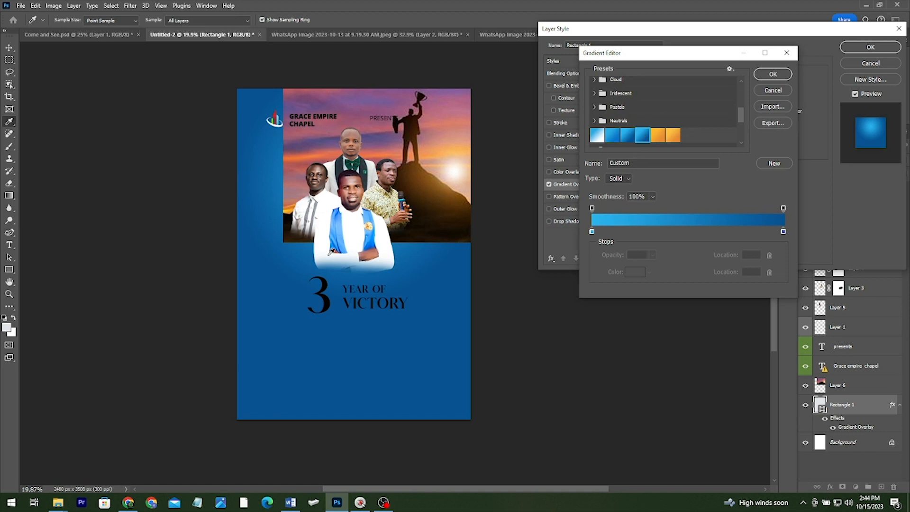
left_click(784, 75)
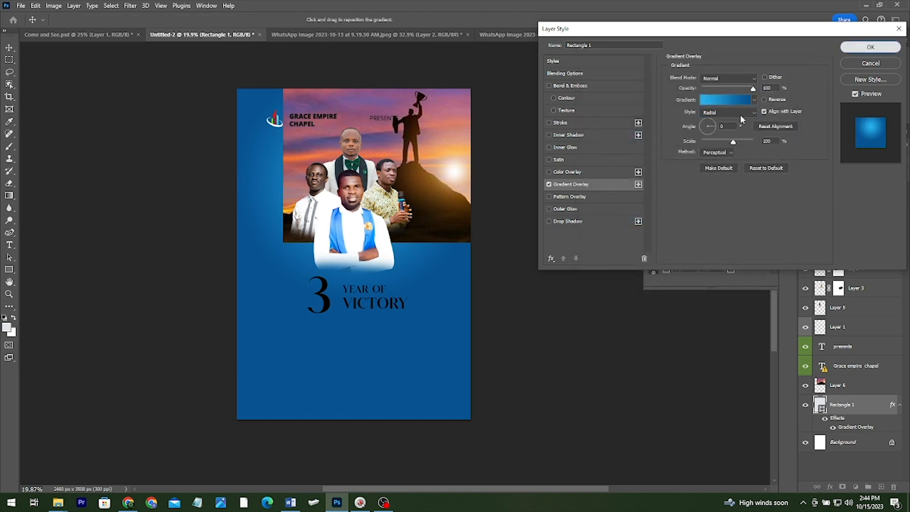
key("Return")
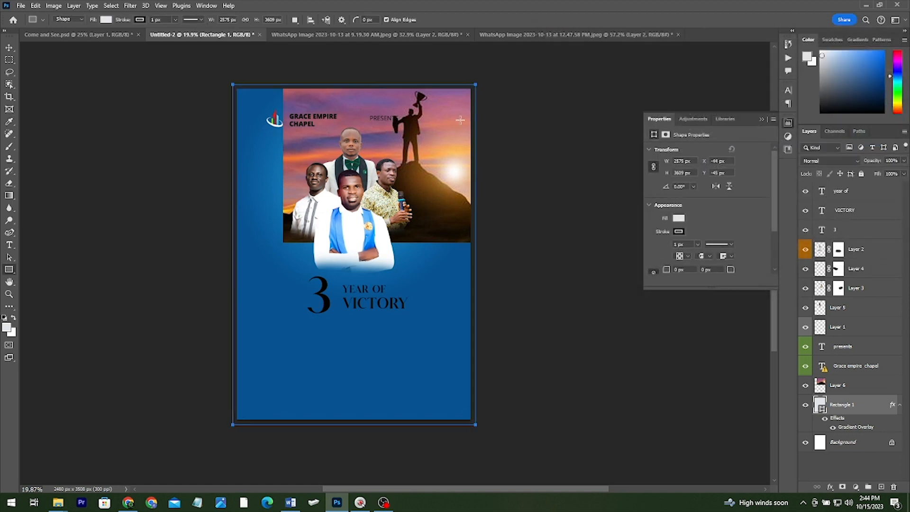
left_click(459, 121)
left_click(507, 117)
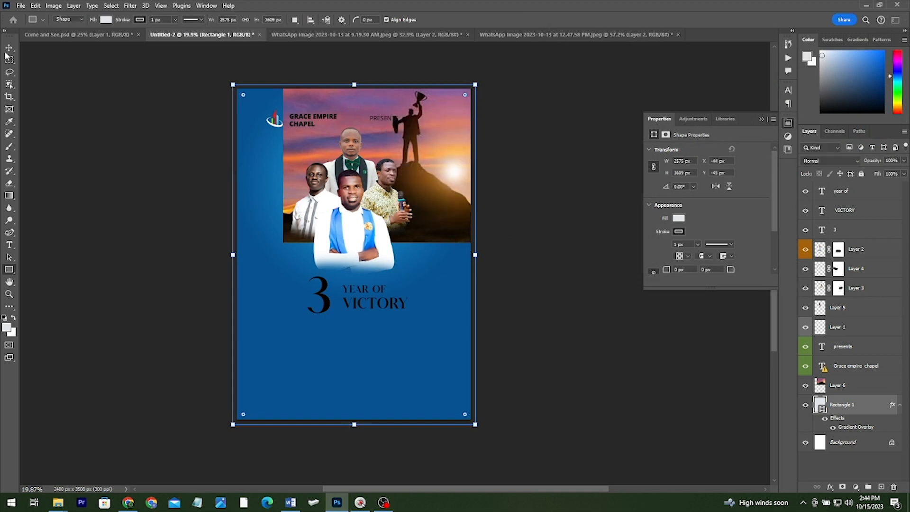
- Move the trophy image slightly left and align its top with the page's upper edge, at about X 399 px, Y 6 px
left_click(8, 47)
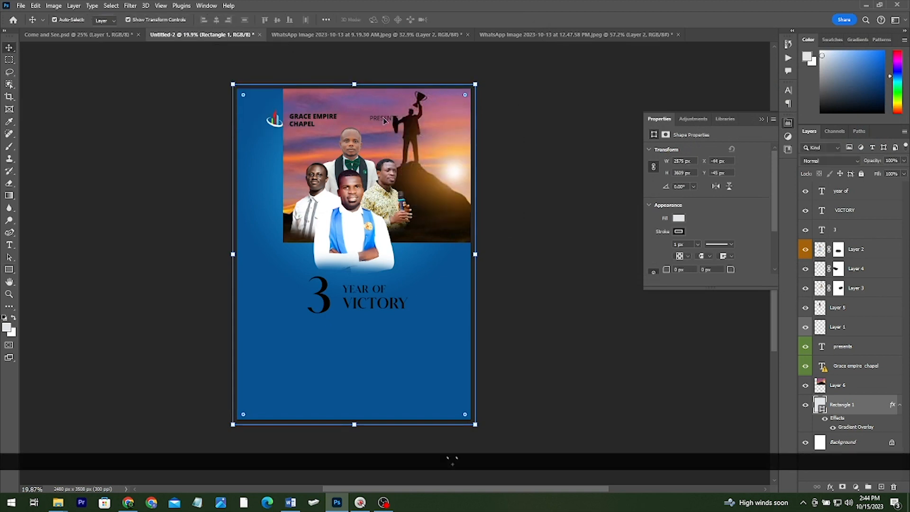
left_click(445, 172)
mouse_move(445, 172)
left_mouse_down()
mouse_move(424, 176)
mouse_move(453, 158)
left_mouse_up()
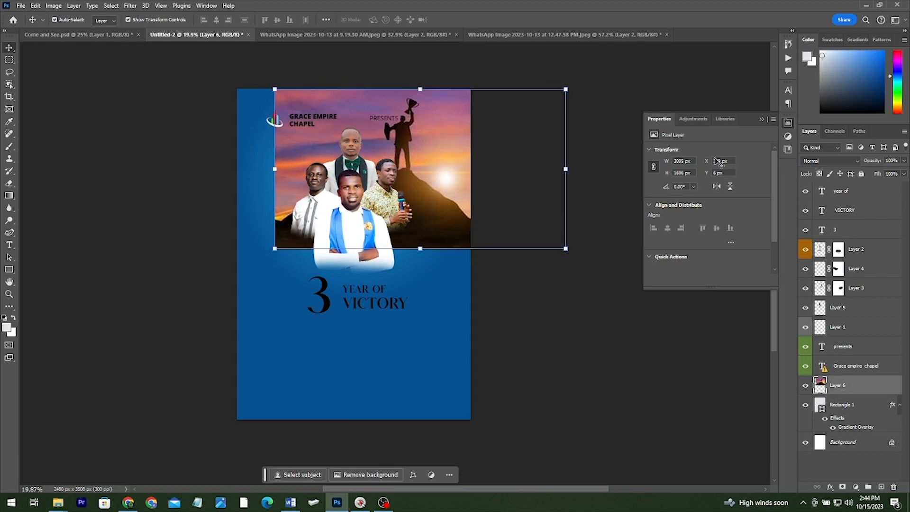
- Try darker blend modes on the trophy image layer and set it to Linear Dodge (Add)
left_click(835, 163)
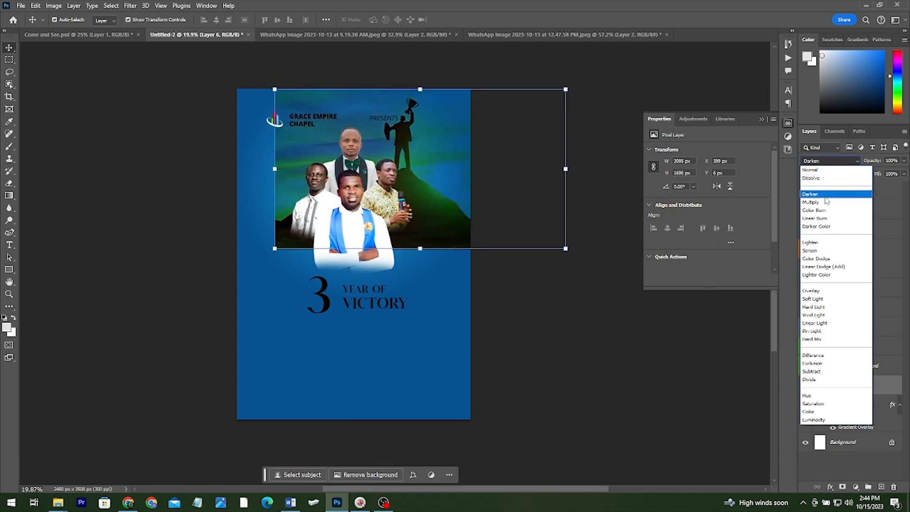
left_click(827, 202)
left_click(830, 161)
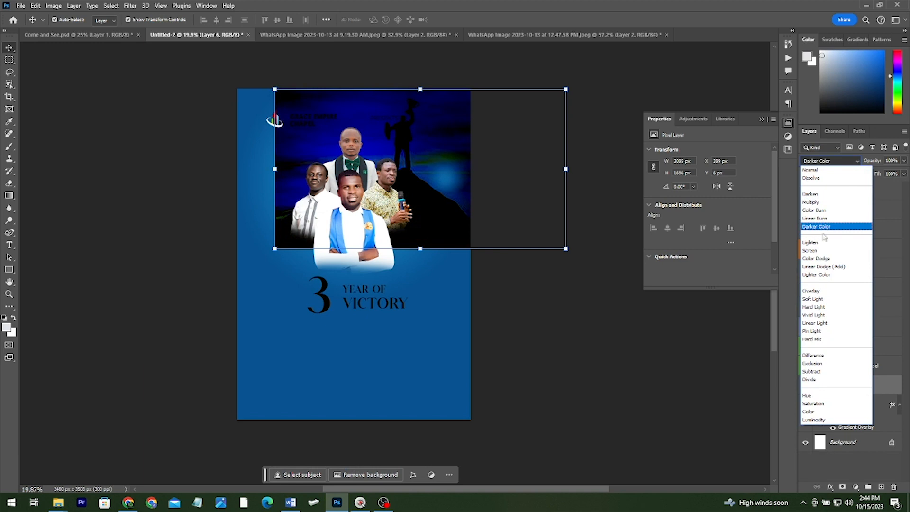
left_click(807, 267)
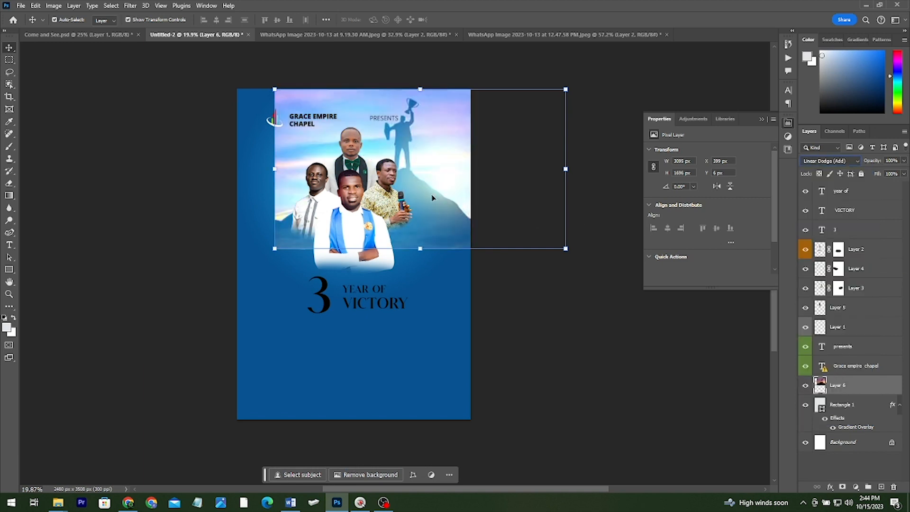
- Move the trophy image to about X 529 px, Y 58 px, then add a layer mask and paint out its hard edges in black
left_click_drag(431, 197, 444, 201)
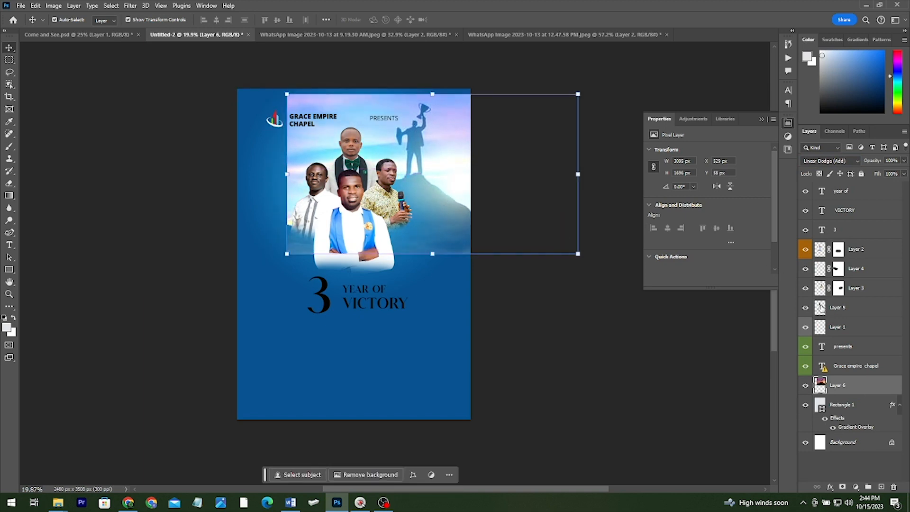
left_click(842, 487)
key("b")
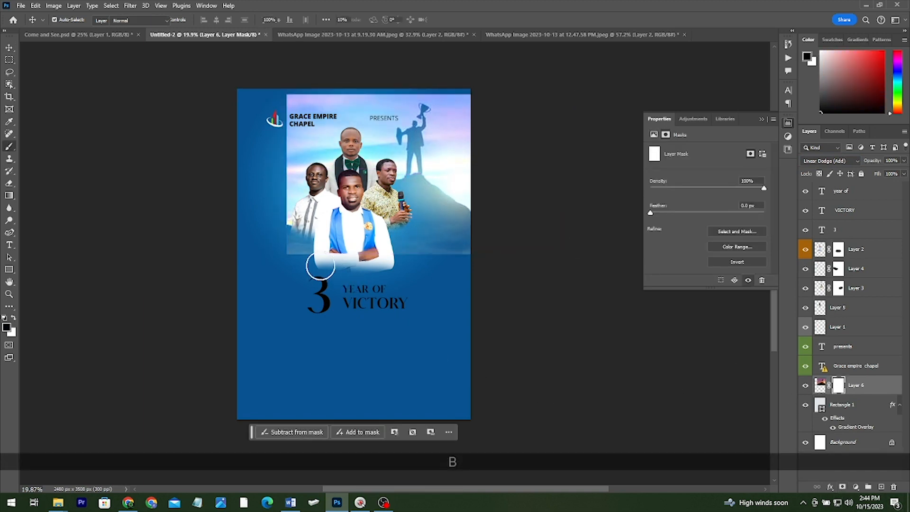
key("]")
key("]")
key("]")
key("]")
mouse_move(289, 258)
left_mouse_down()
mouse_move(271, 141)
mouse_move(274, 228)
mouse_move(278, 69)
mouse_move(293, 78)
mouse_move(350, 73)
mouse_move(314, 86)
mouse_move(359, 76)
mouse_move(257, 100)
left_mouse_up()
key("v")
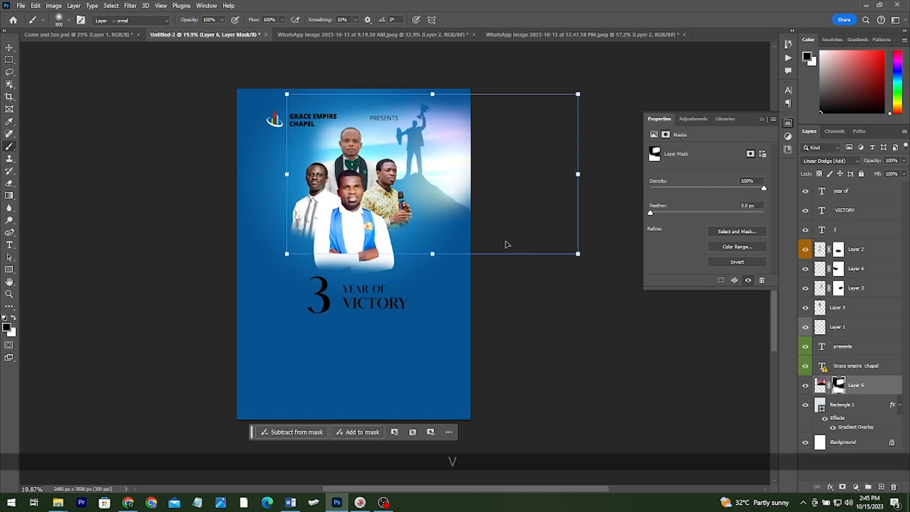
- Hide and show the trophy image layer to compare the flyer with and without it, and reselect that layer
left_click(453, 303)
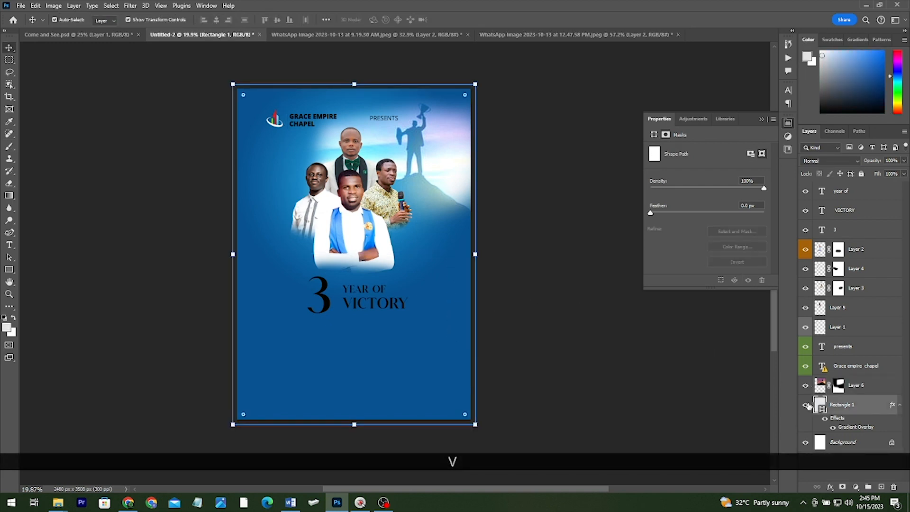
left_click(802, 387)
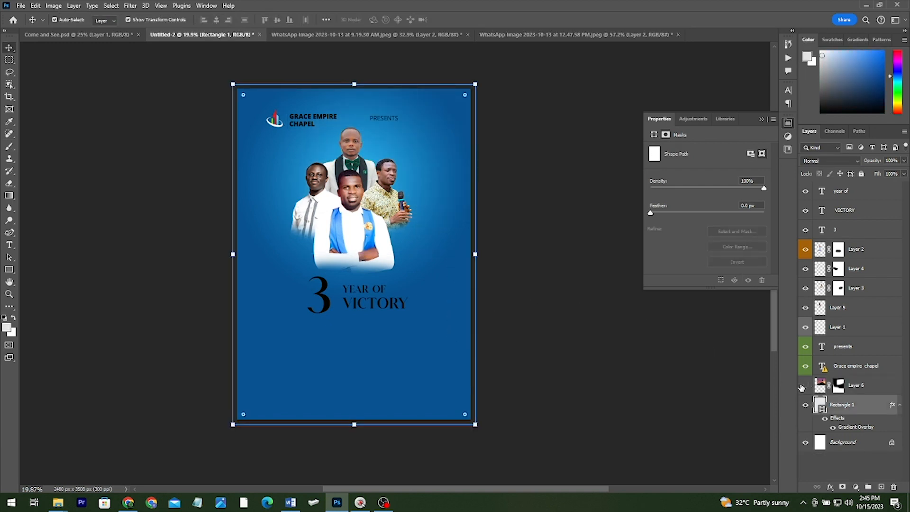
left_click(802, 387)
left_click(821, 386)
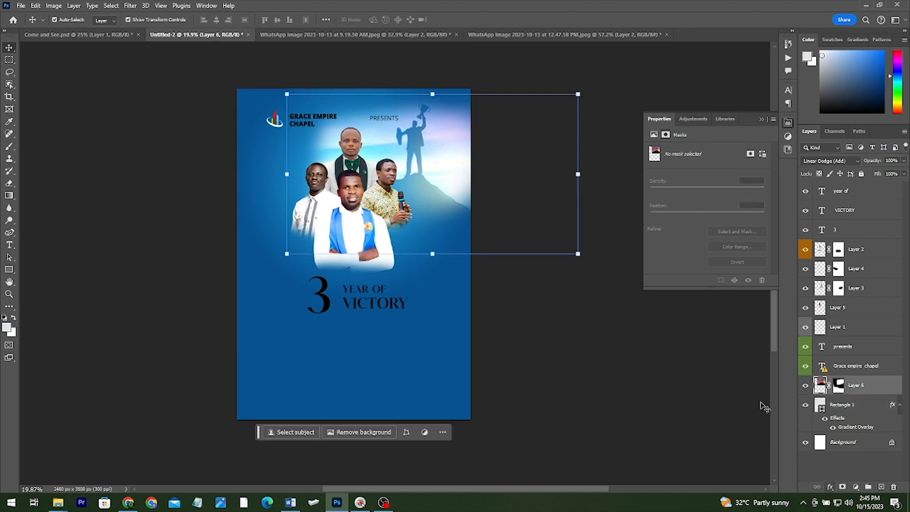
- Set the Brush tool's opacity to 19% and lower the trophy image layer's opacity to 78%
key("b")
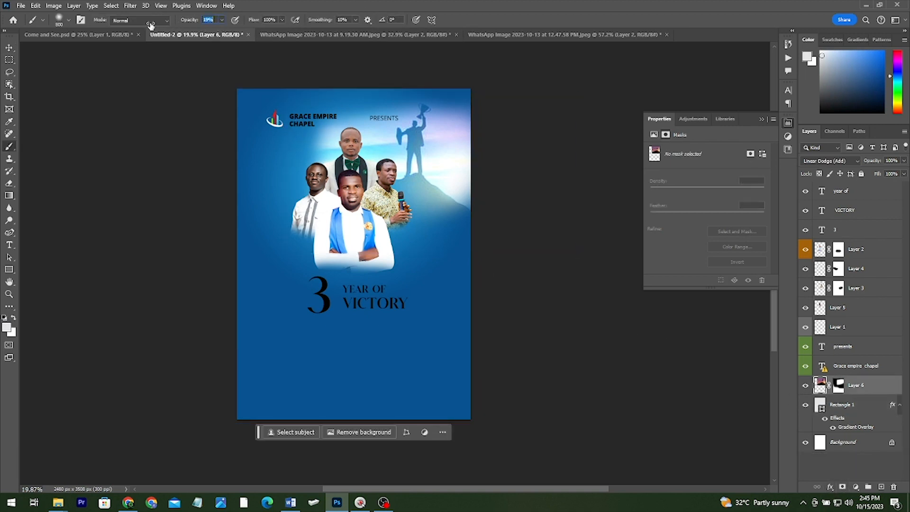
type("19")
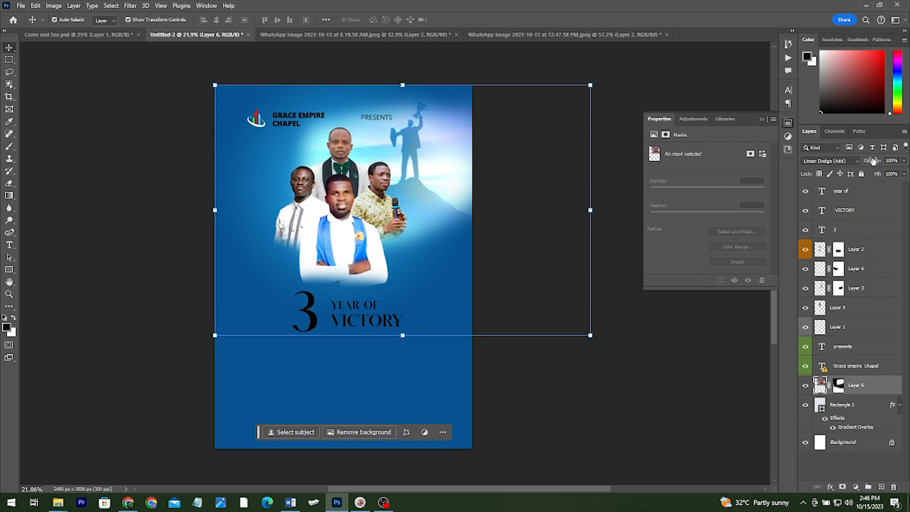
left_click_drag(872, 161, 861, 163)
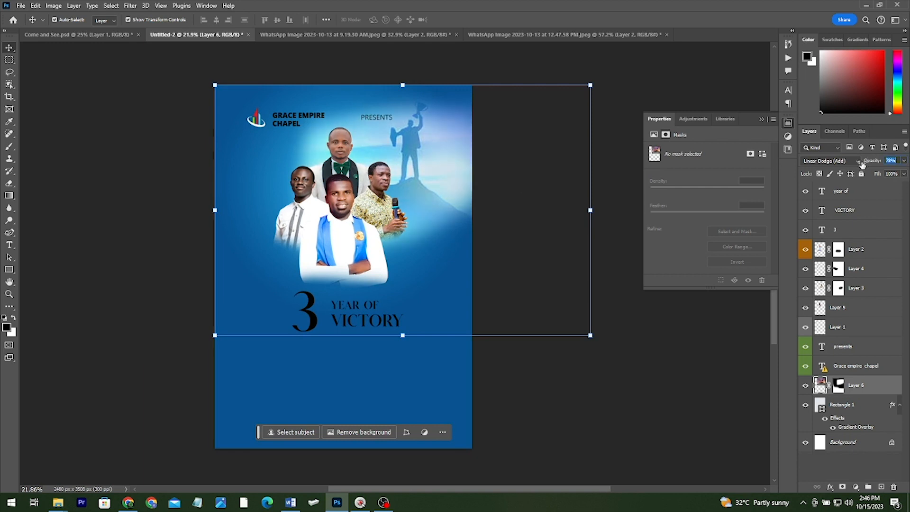
- Change the background rectangle's Gradient Overlay to a radial gradient from white to light blue and apply the layer style
left_click(434, 392)
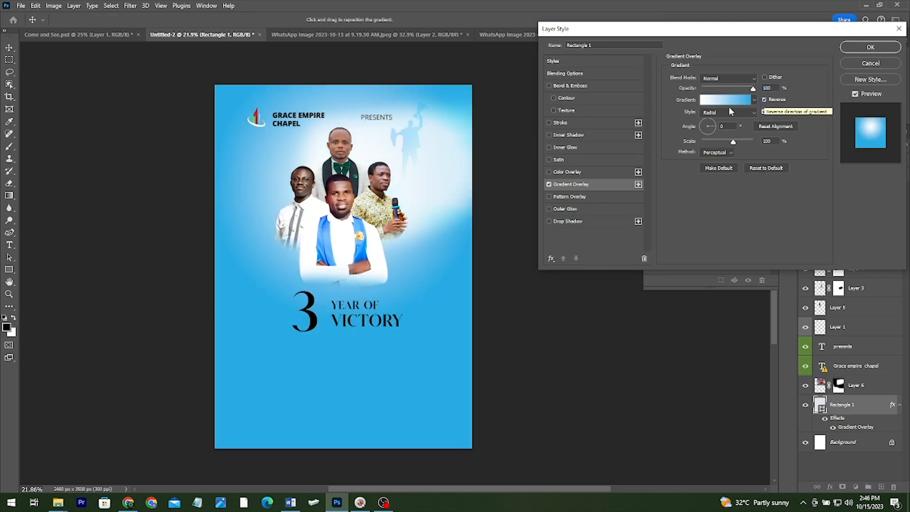
left_click(724, 100)
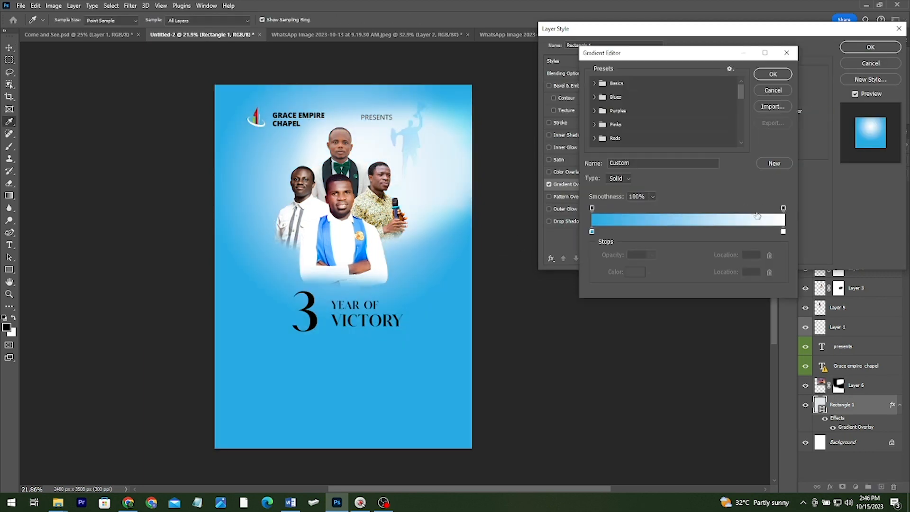
left_click(768, 74)
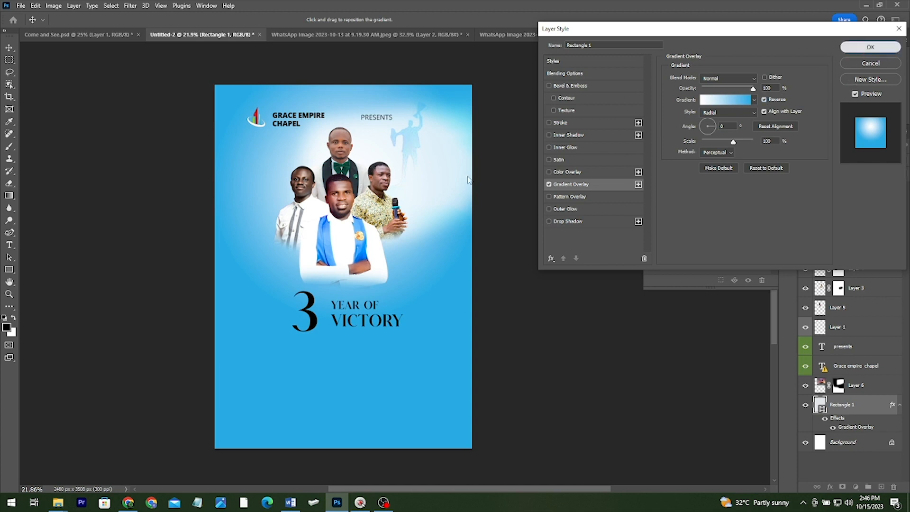
left_click(860, 47)
- Try Lighten on the trophy image layer, then set it to Screen blending at 100% opacity
left_click(422, 158)
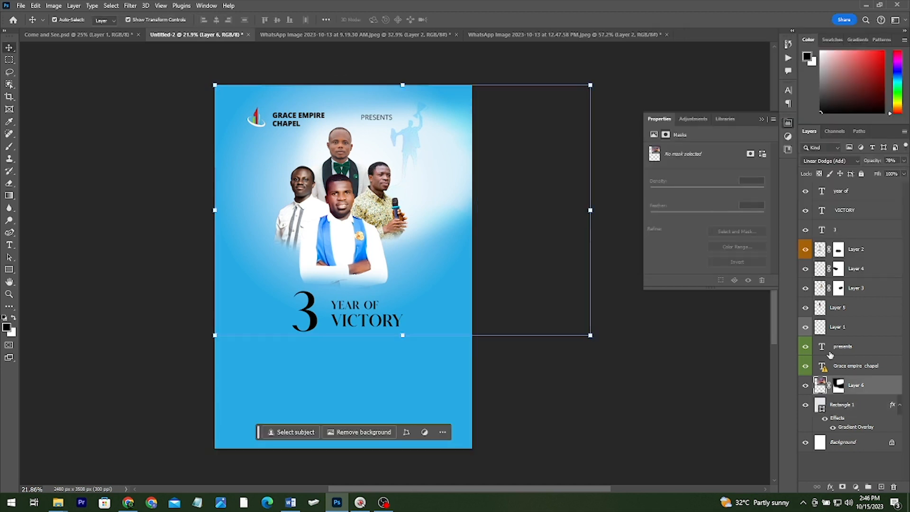
left_click(827, 162)
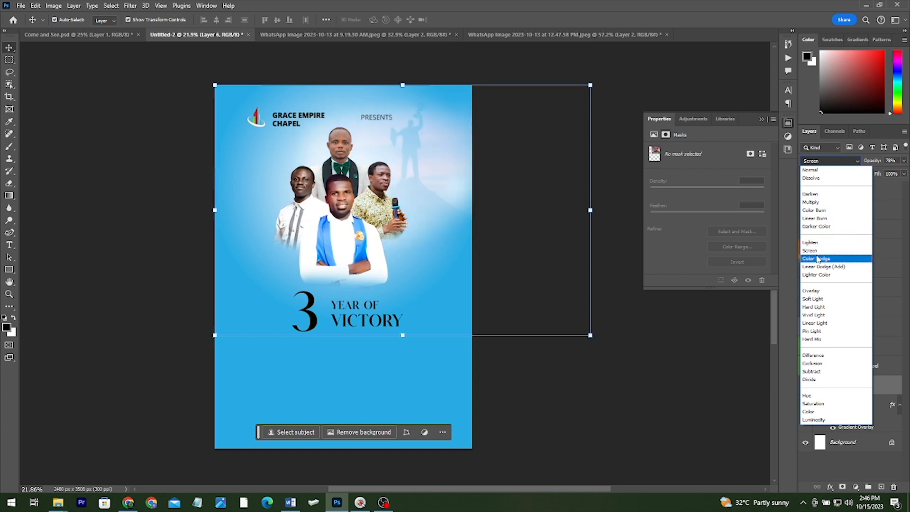
left_click(816, 243)
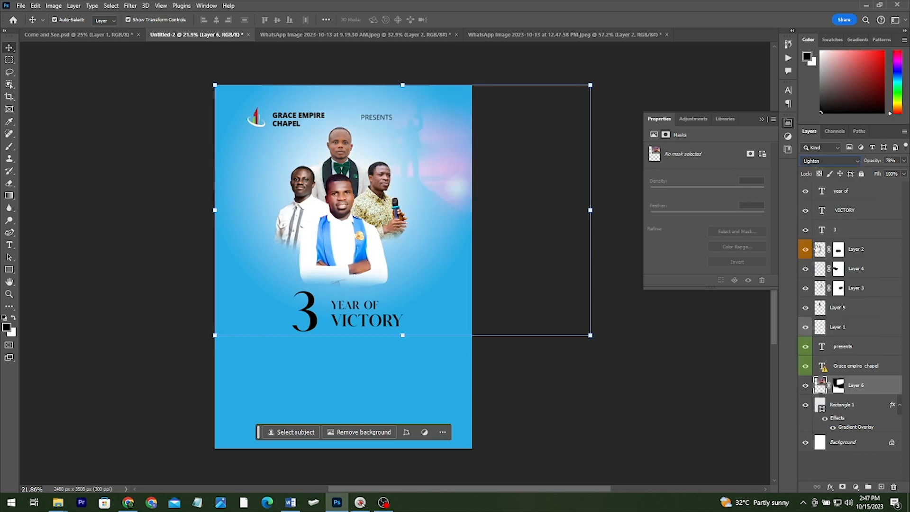
left_click_drag(870, 164, 909, 164)
left_click(837, 159)
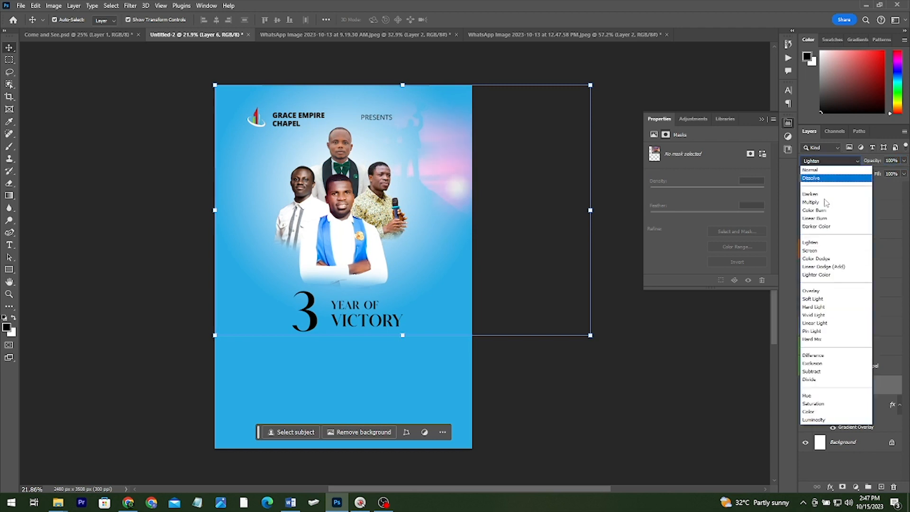
left_click(811, 250)
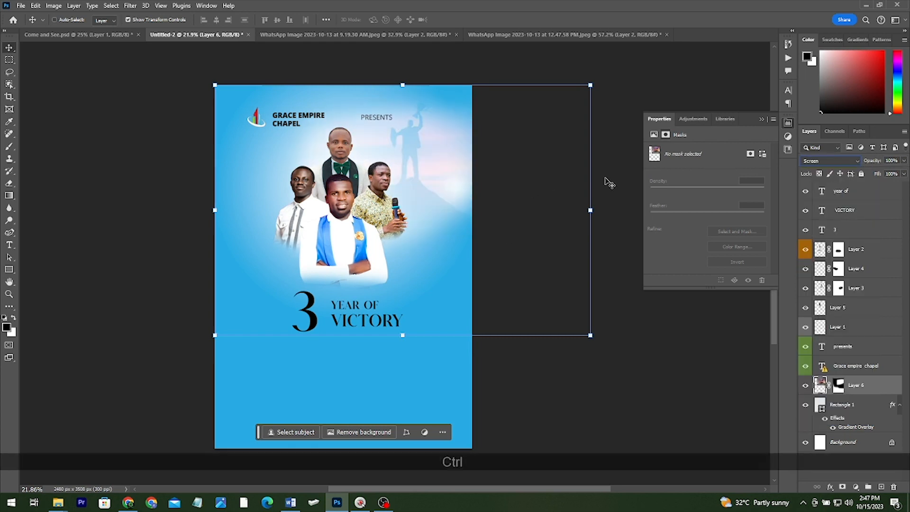
key("ctrl+j")
key("ctrl+z")
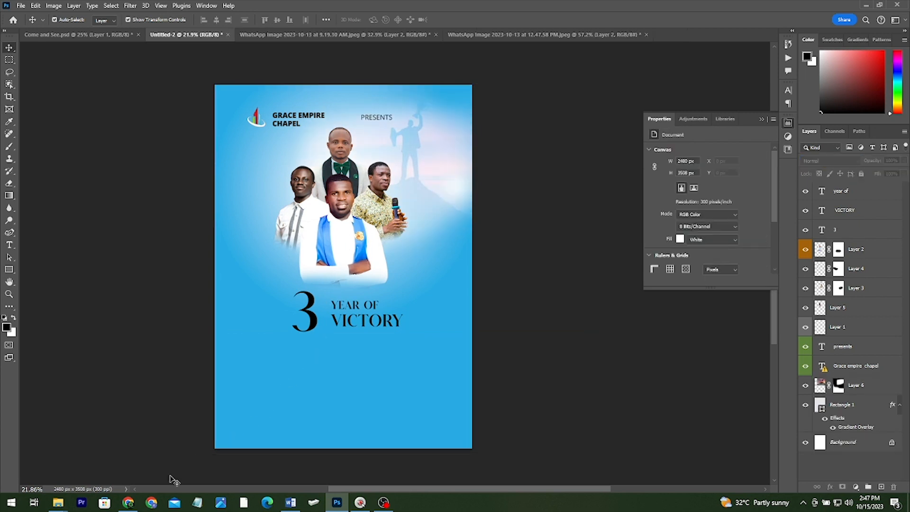
- Switch to Chrome and look through the Google Images results for victory
left_click(131, 504)
left_click(131, 504)
scroll(437, 308, "up", 1)
scroll(365, 369, "up", 1)
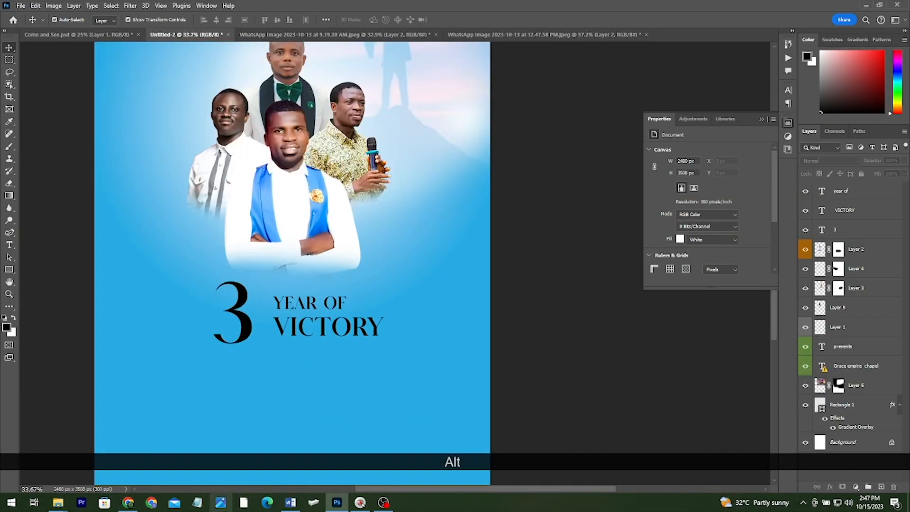
left_click(129, 502)
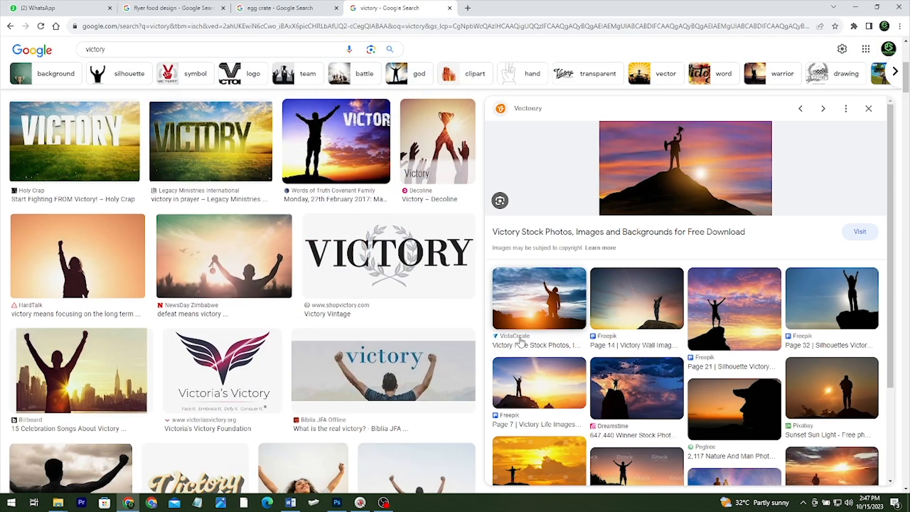
scroll(520, 340, "up", 1)
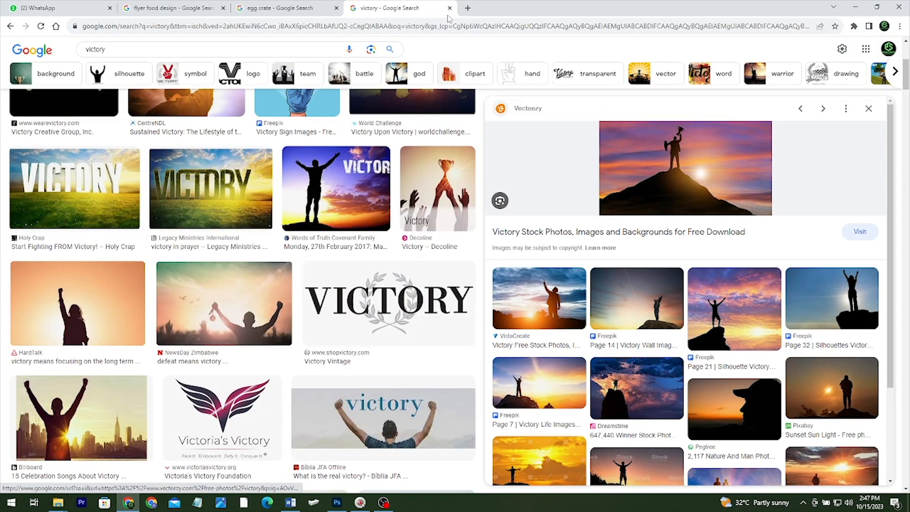
- Search Google Images for "hands in air silhouette" in a new browser tab
left_click(467, 8)
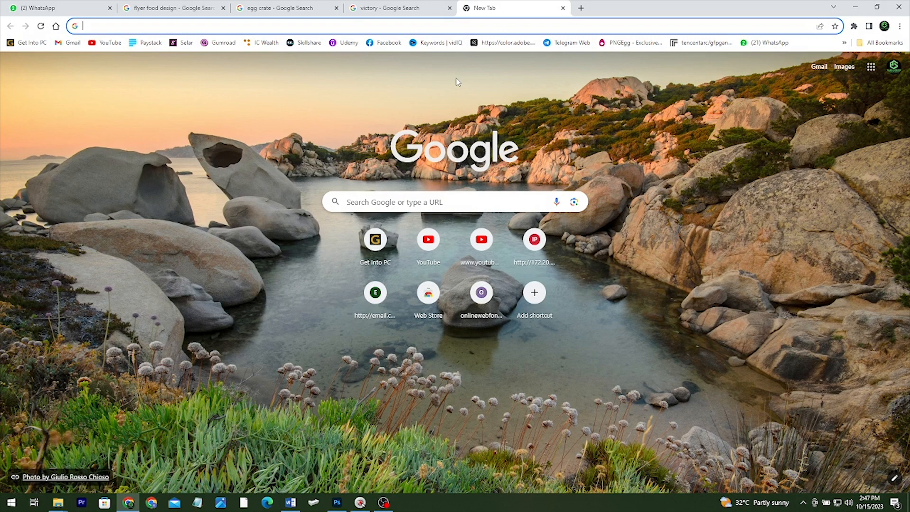
type("hand")
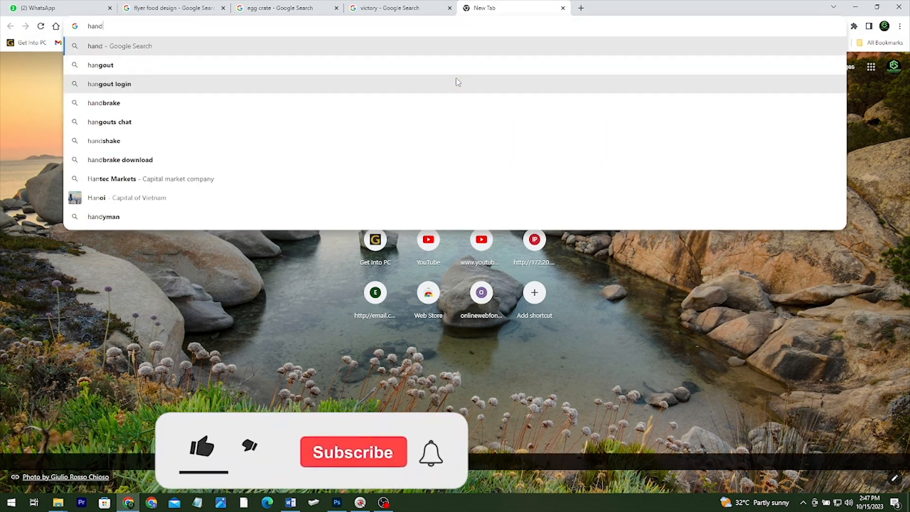
type("s in ")
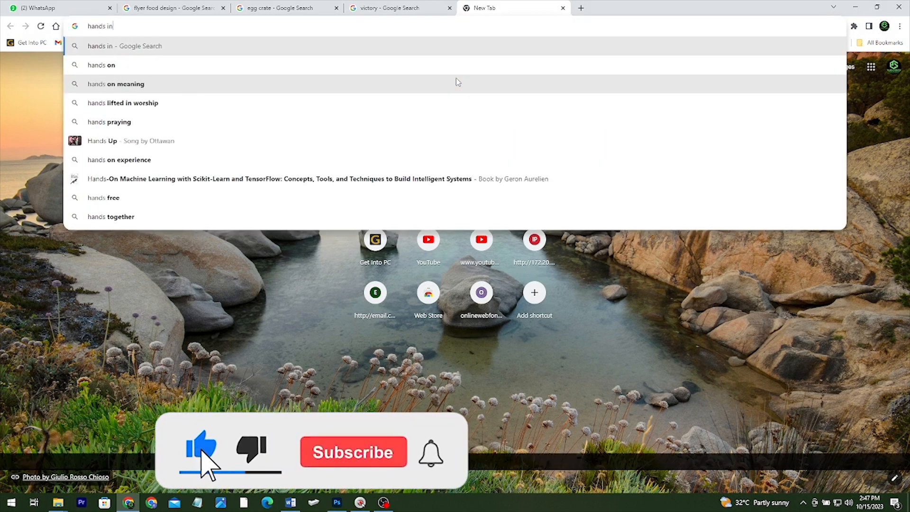
type("ai")
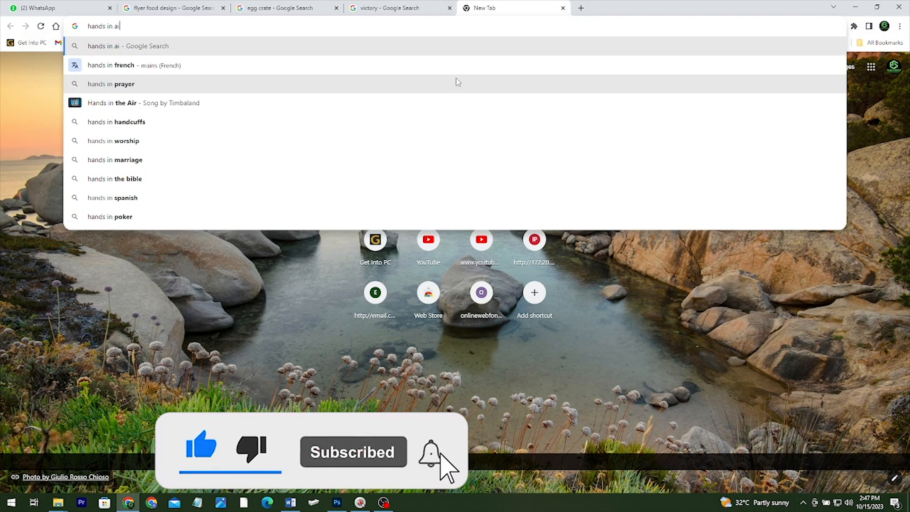
type("r si")
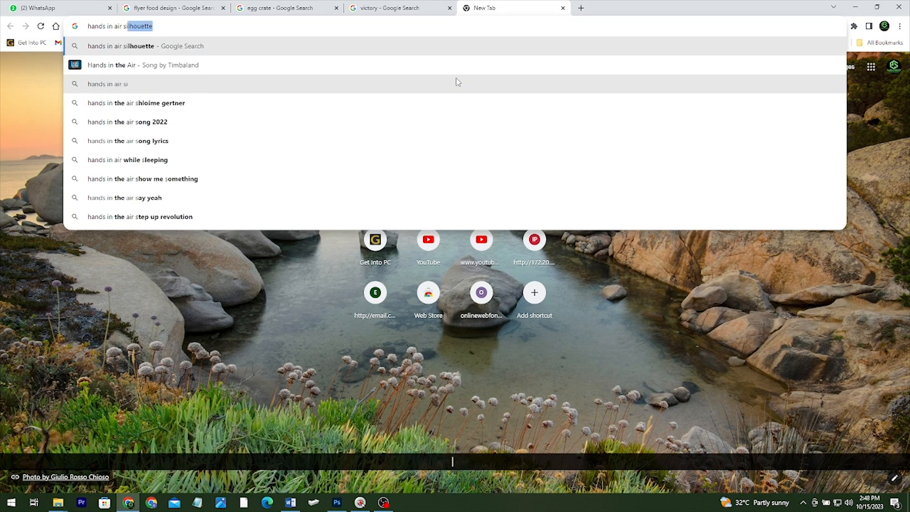
key("BackSpace")
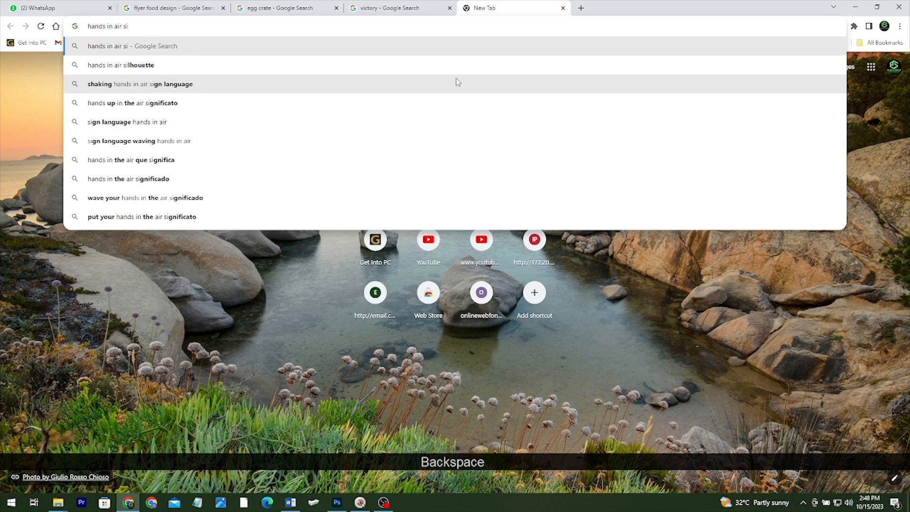
left_click(182, 65)
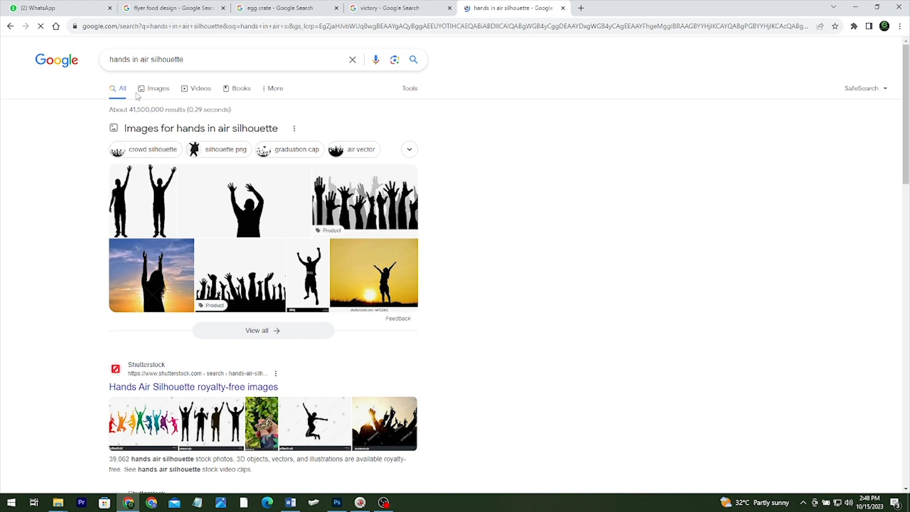
left_click(150, 90)
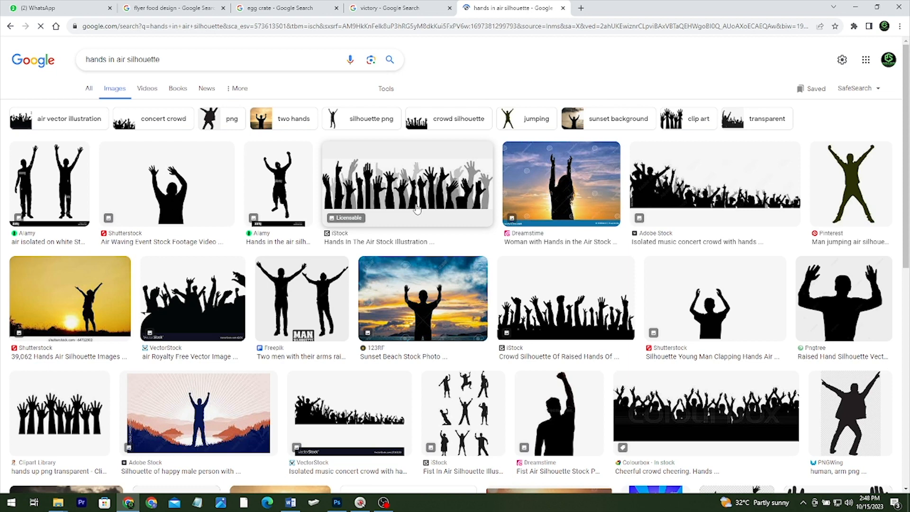
- Copy the Adobe Stock silhouette of a man with raised arms in front of the sun and paste it into the flyer in Photoshop
scroll(393, 345, "down", 2)
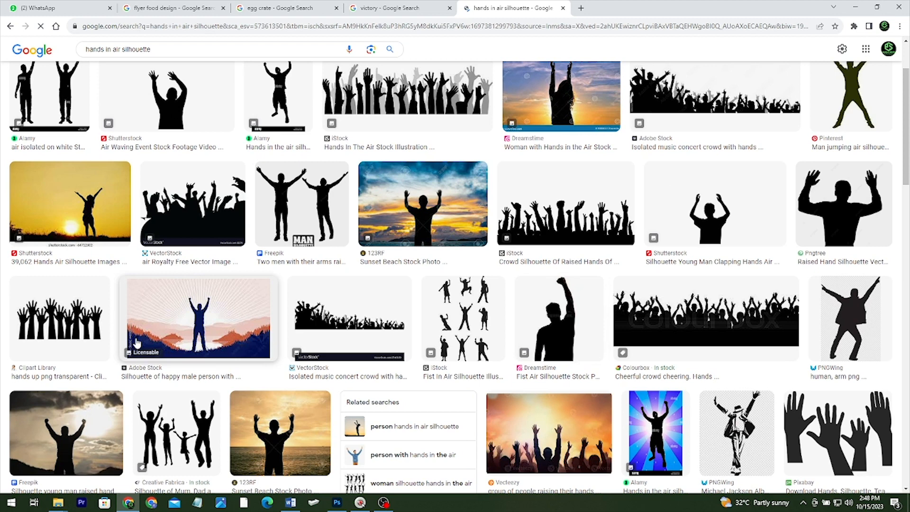
scroll(137, 343, "down", 3)
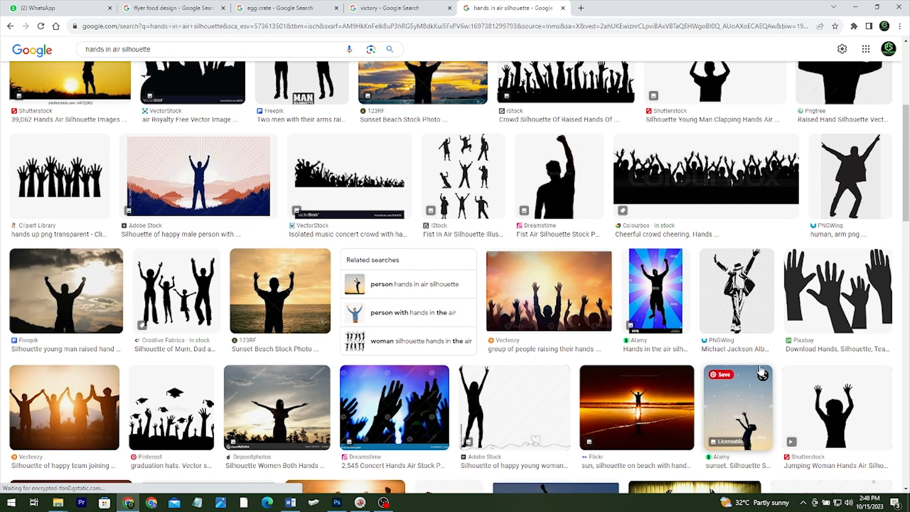
scroll(277, 306, "up", 3)
scroll(278, 306, "down", 2)
scroll(283, 333, "down", 1)
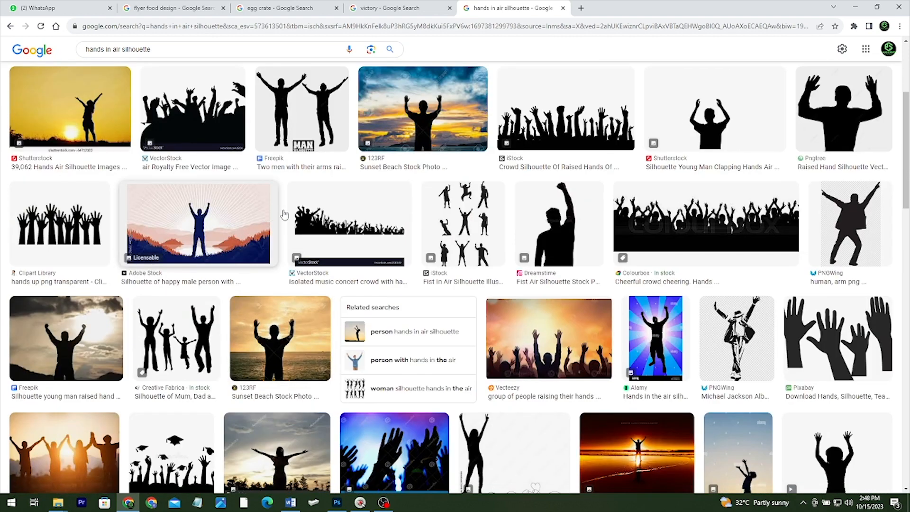
left_click(203, 208)
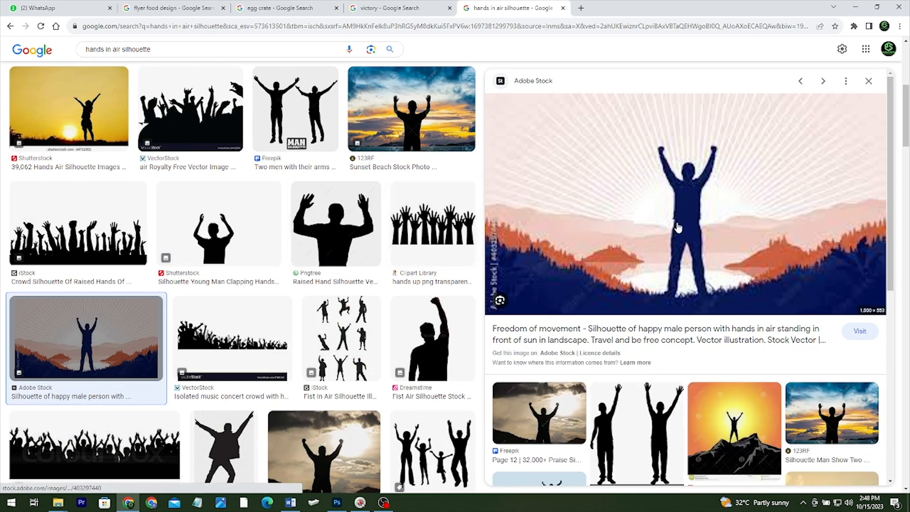
right_click(685, 194)
left_click(717, 307)
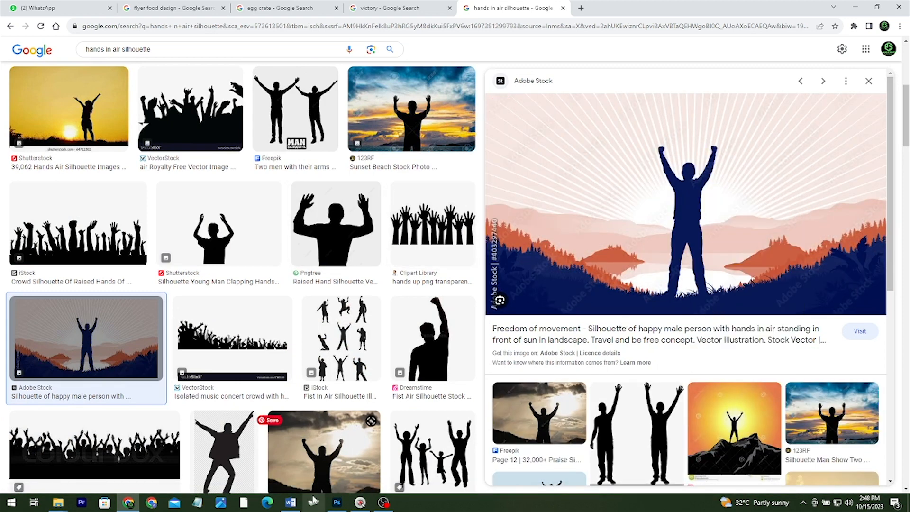
left_click(337, 503)
key("ctrl+v")
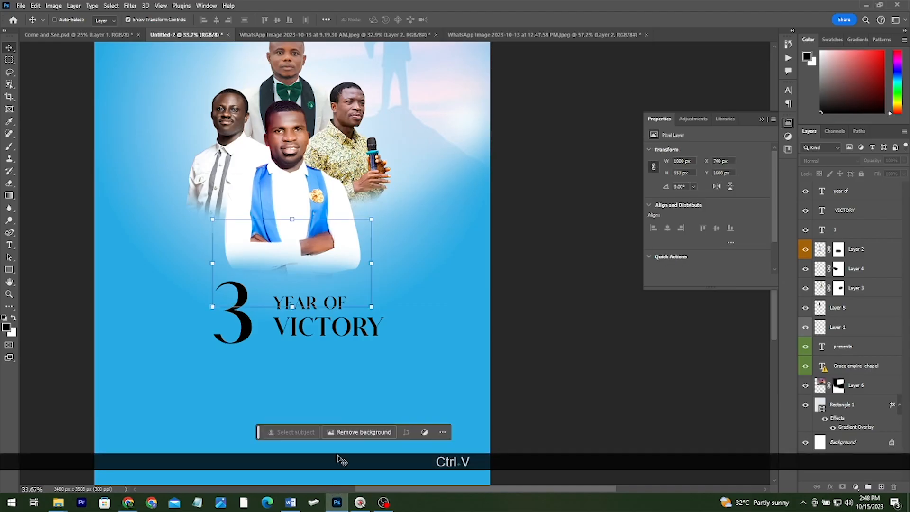
- Isolate the man with raised arms from the pasted sunrise image with the Magic Wand and copy his silhouette onto its own layer
scroll(310, 274, "up", 3)
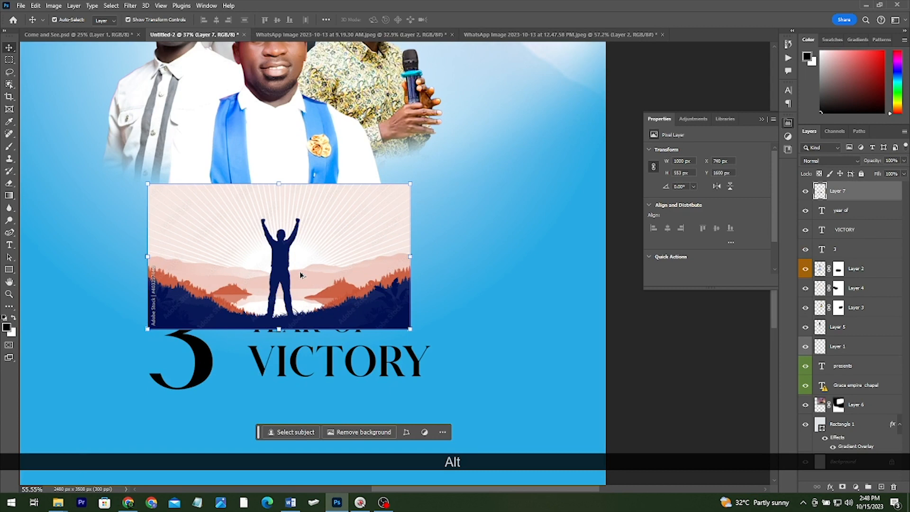
scroll(299, 271, "up", 1)
scroll(299, 268, "up", 2)
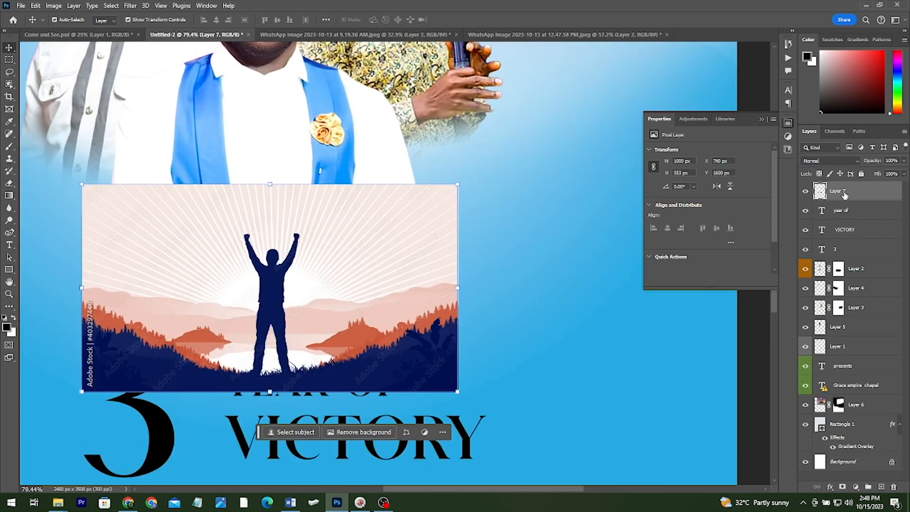
scroll(263, 284, "up", 3)
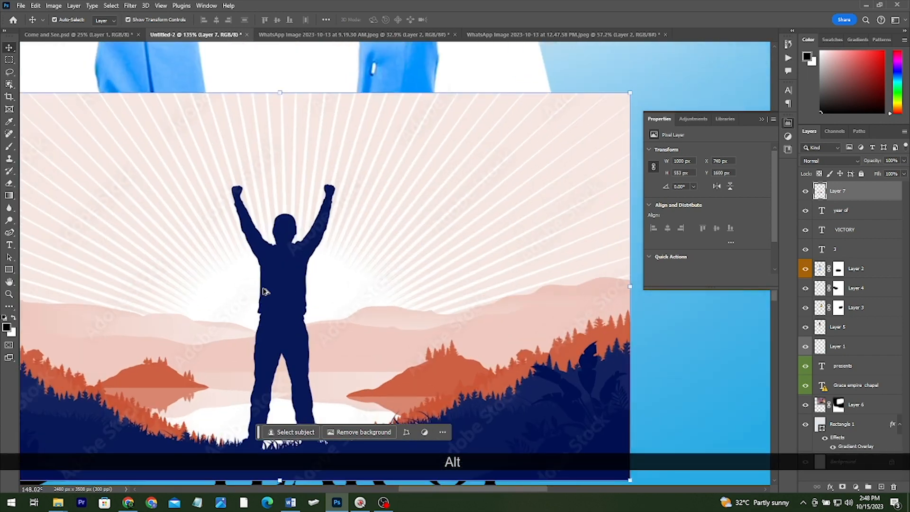
scroll(264, 291, "up", 2)
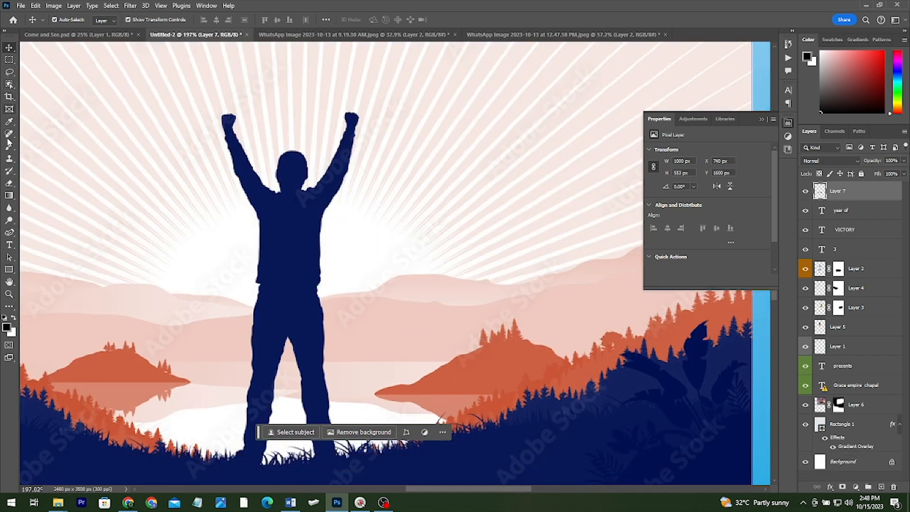
left_click(9, 72)
left_click(10, 85)
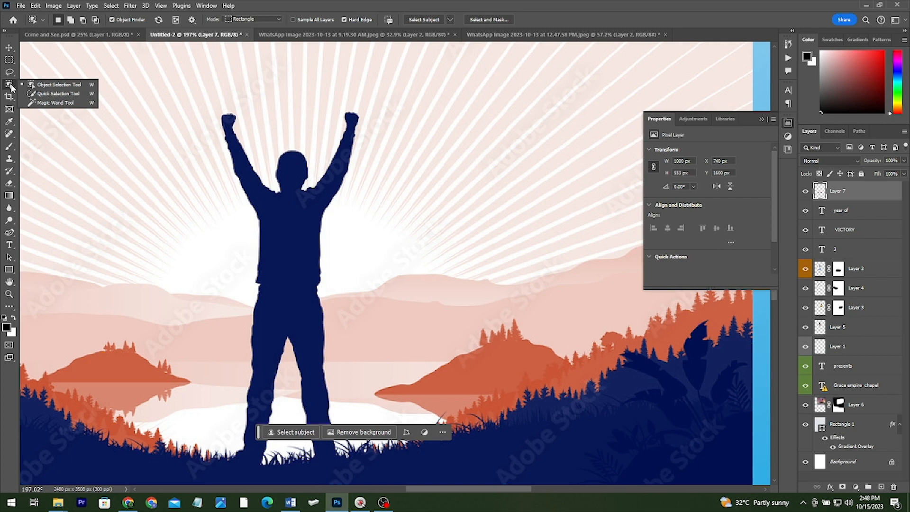
left_click(56, 102)
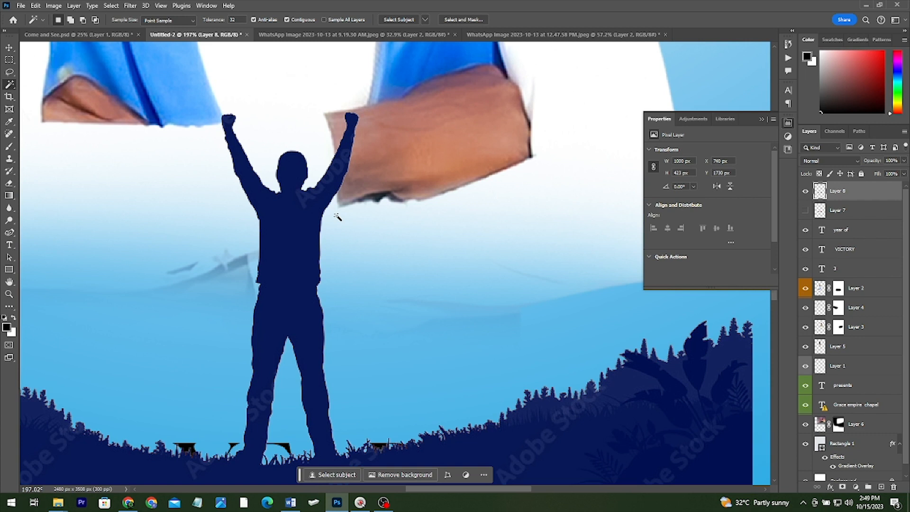
key("ctrl+j")
key("v")
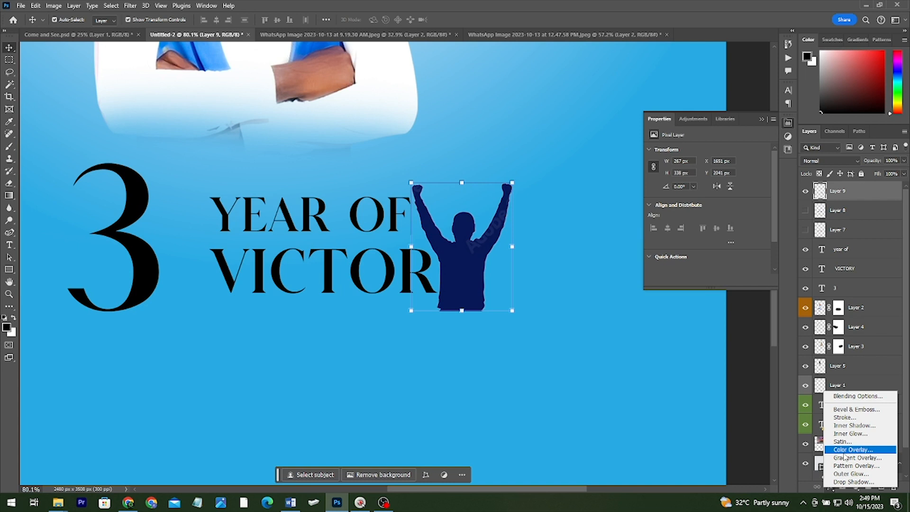
- Apply a black Color Overlay at 100% opacity to the raised-arms silhouette beside the VICTORY text
left_click(844, 450)
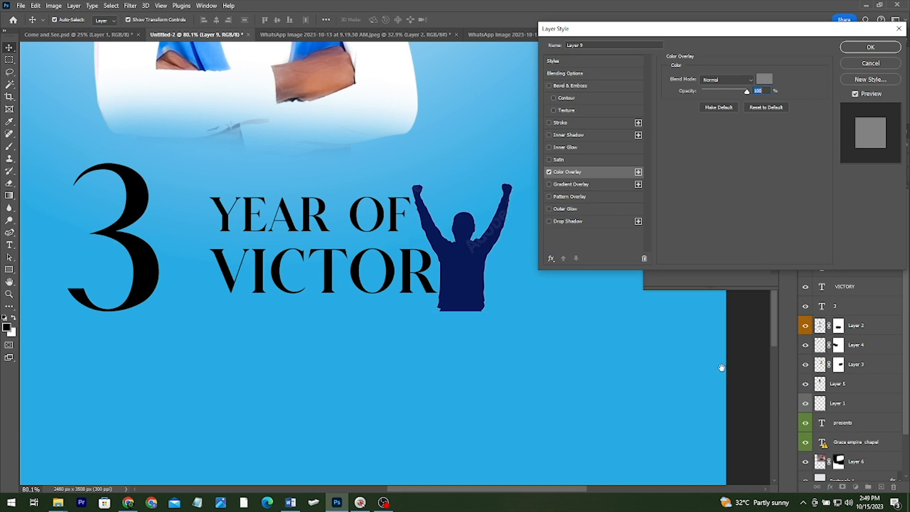
key("Return")
scroll(303, 275, "down", 1)
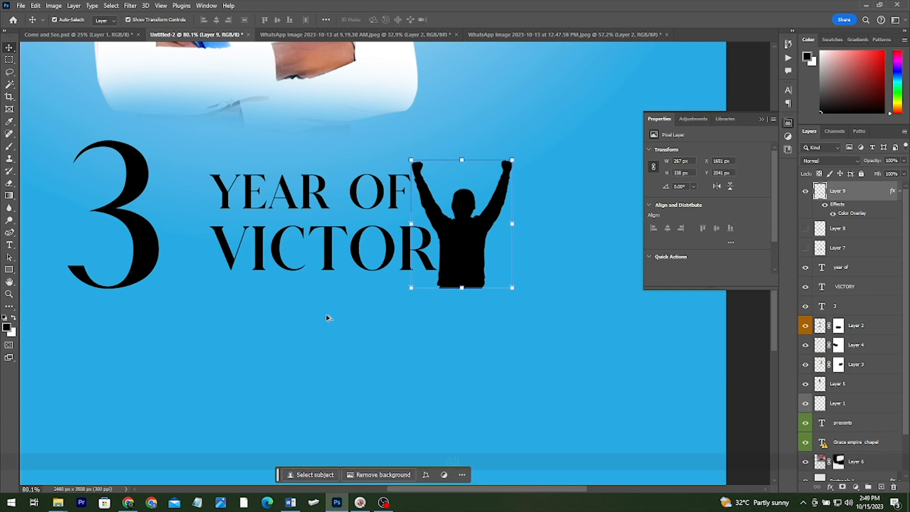
- Draw a black bar about 710 by 35 px under VICTORY and the silhouette, and remove its stroke
left_click(9, 270)
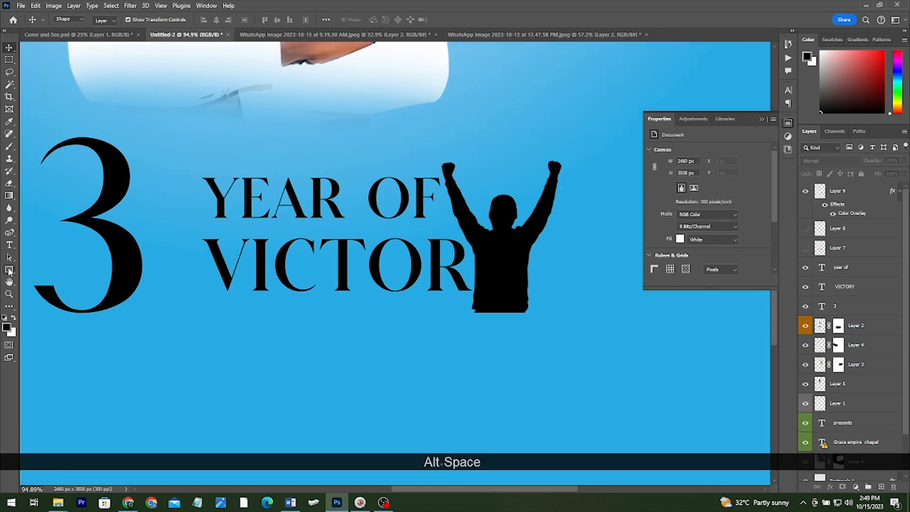
left_click_drag(542, 324, 338, 291)
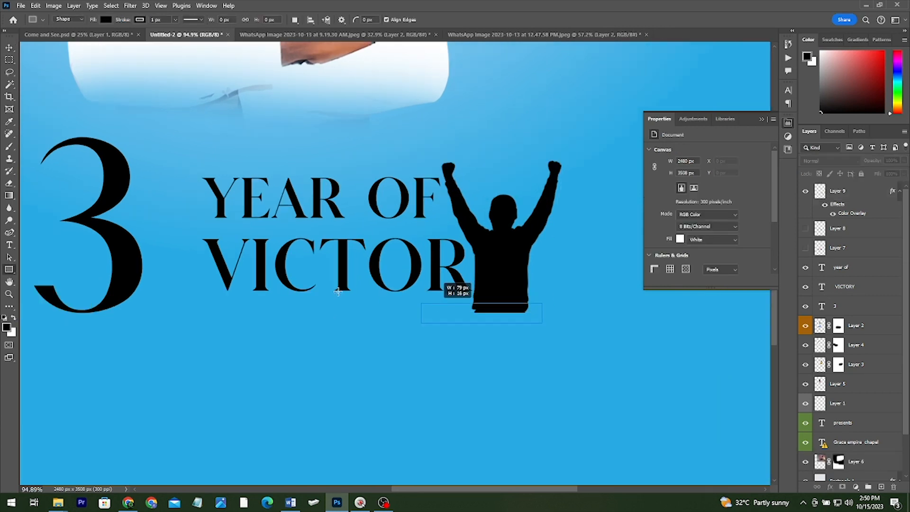
left_click_drag(337, 291, 222, 307)
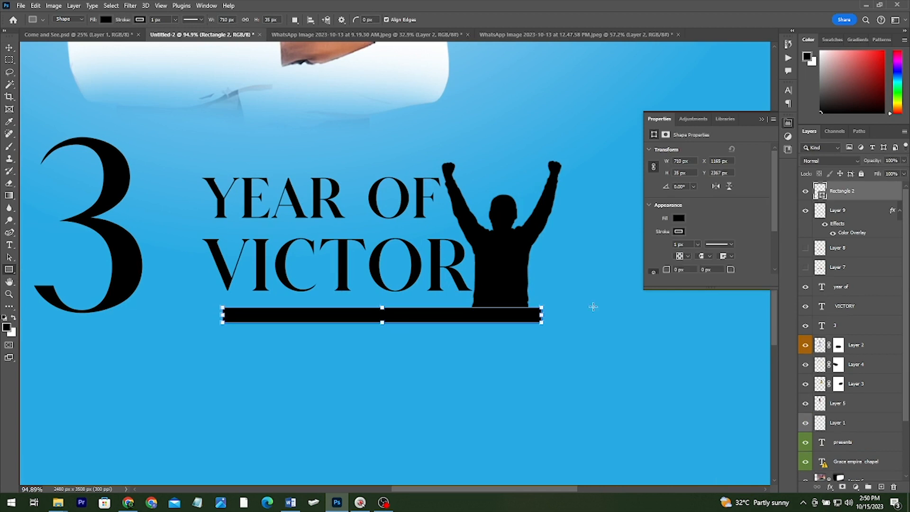
left_click(678, 231)
left_click(659, 249)
left_click_drag(403, 320, 368, 318)
key("v")
key("ctrl+z")
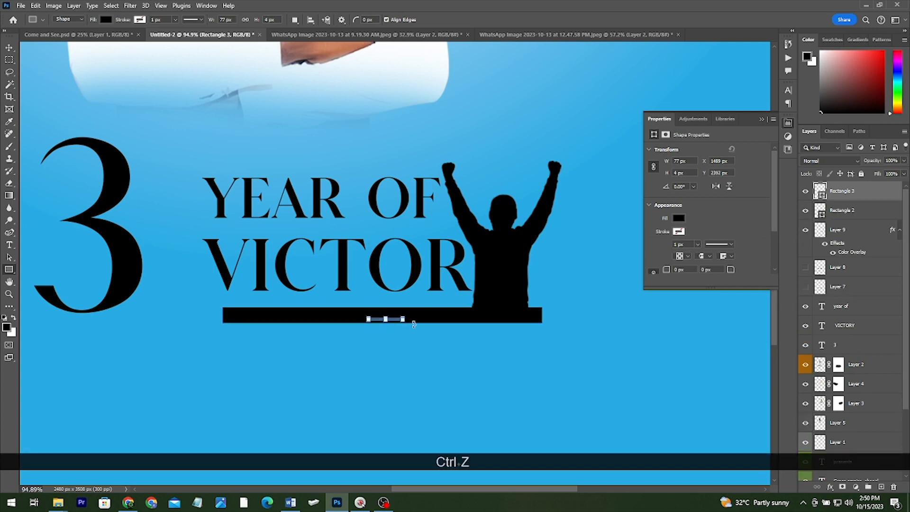
key("v")
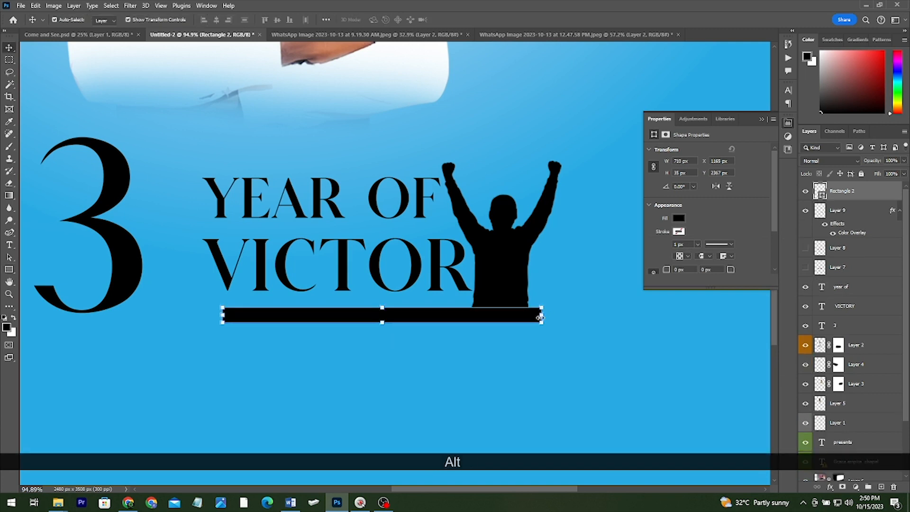
- Shorten the black bar to about 681 px wide so its end lines up with the silhouette's body
scroll(540, 317, "up", 3)
left_click_drag(541, 316, 501, 317)
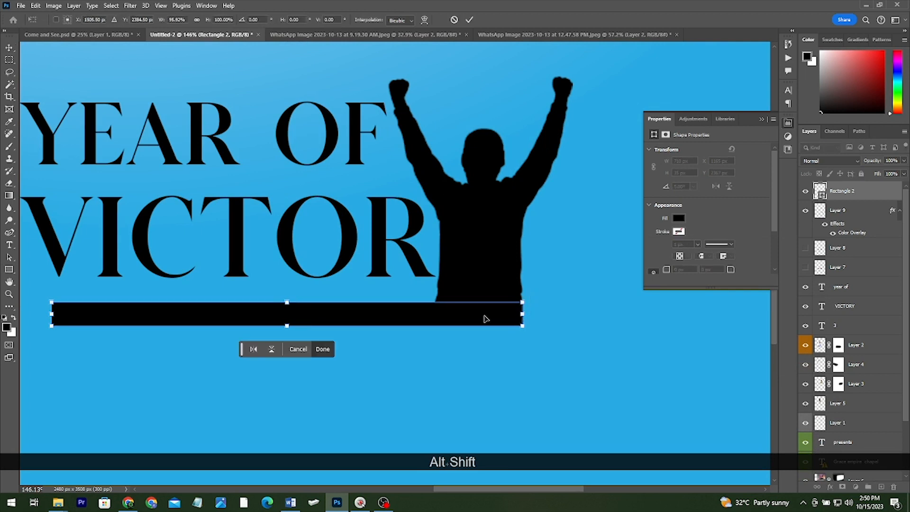
key("Return")
- Select the YEAR OF and VICTORY text layers together and scale them to about 114.8% toward the numeral 3
scroll(487, 316, "down", 2)
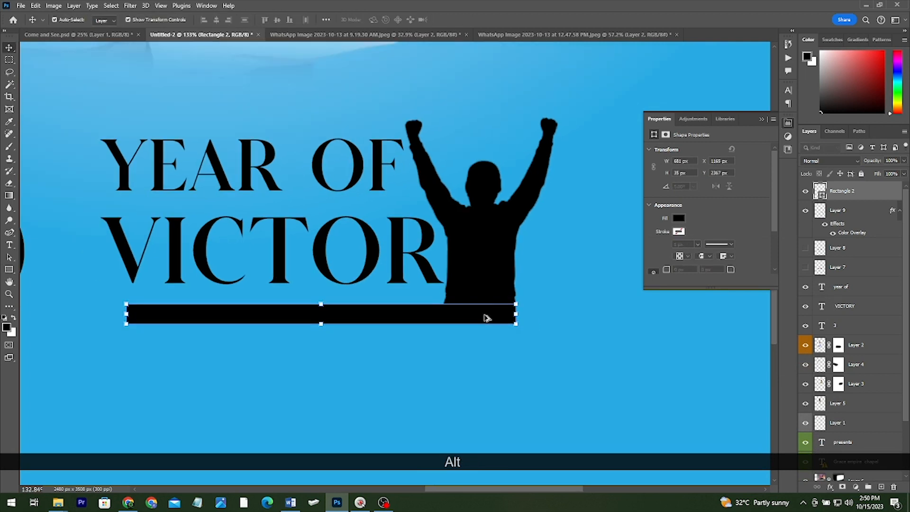
scroll(487, 317, "down", 4)
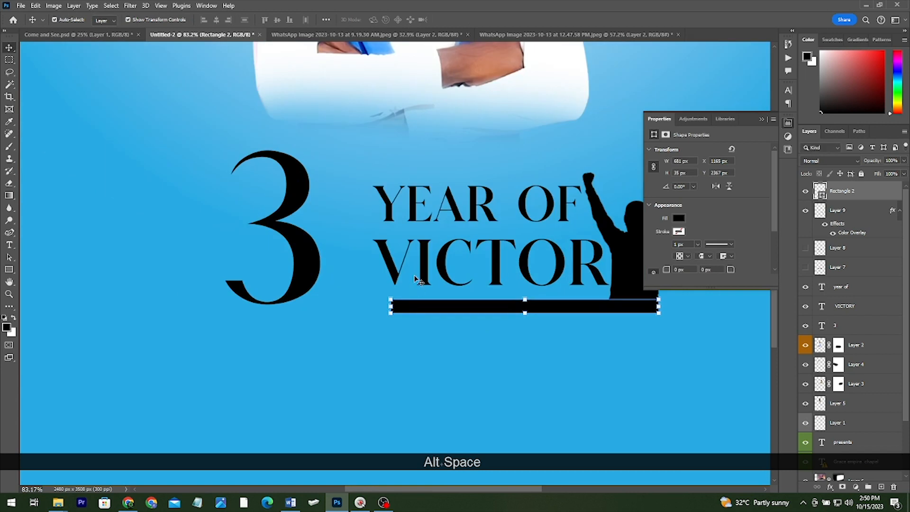
left_click(407, 261)
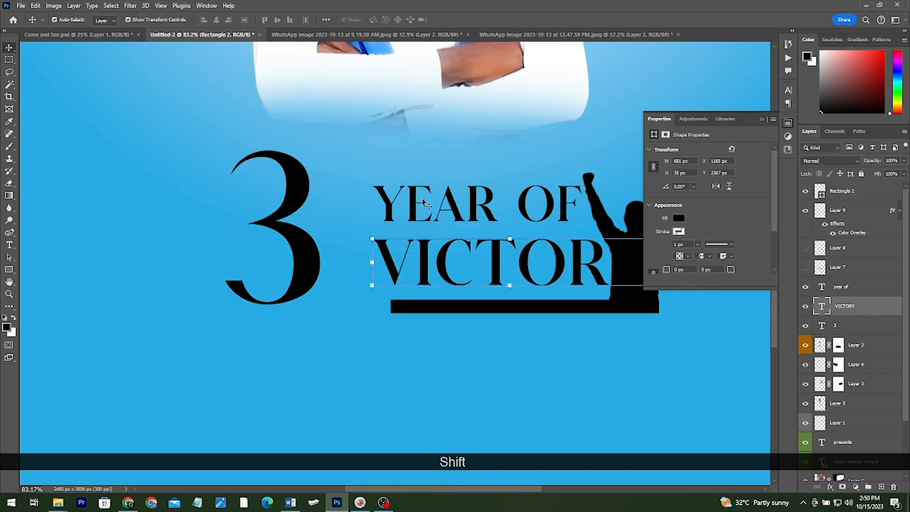
left_click(403, 229, "shift")
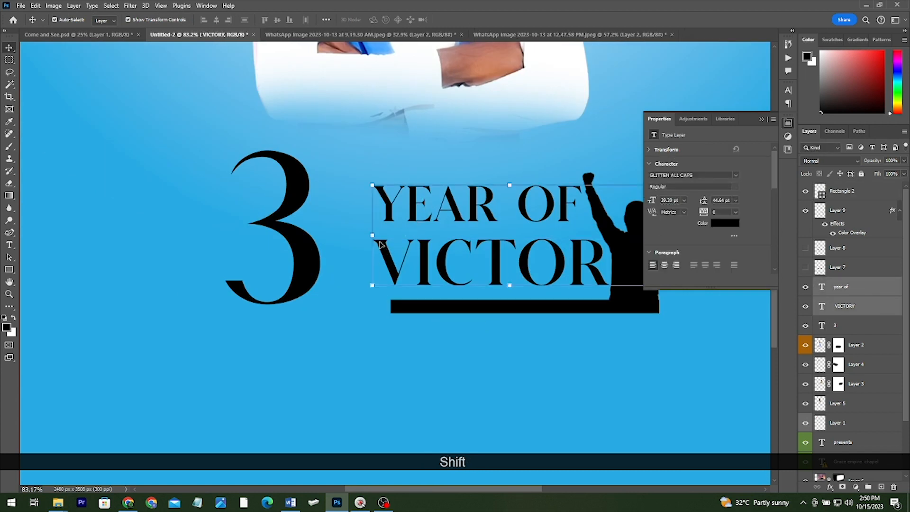
key("ctrl+t")
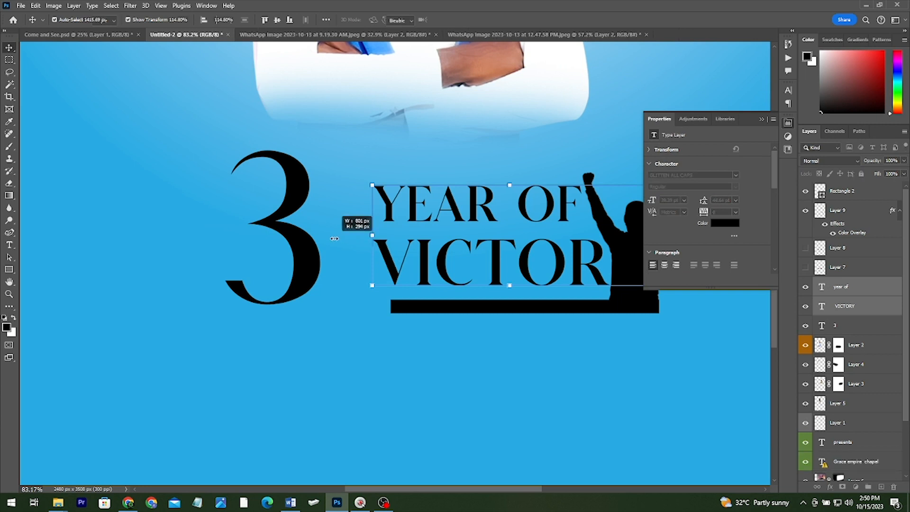
left_click_drag(334, 239, 331, 236)
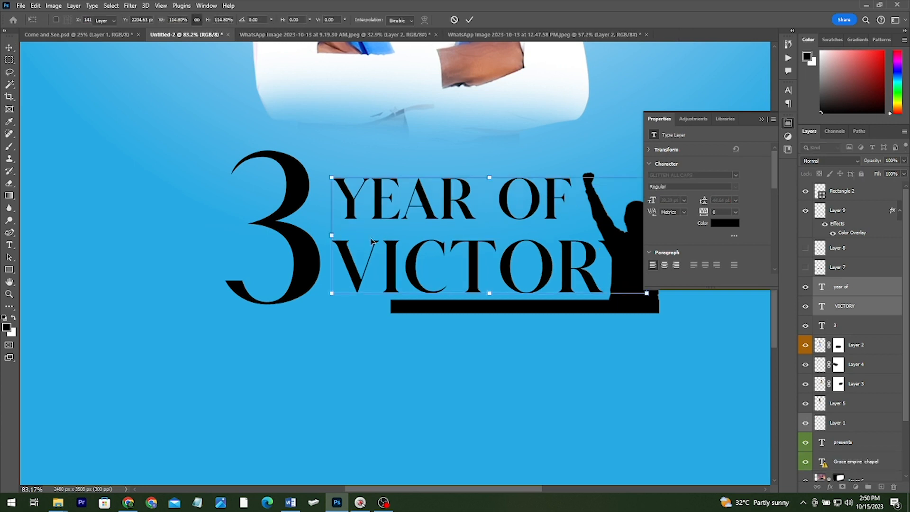
key("Return")
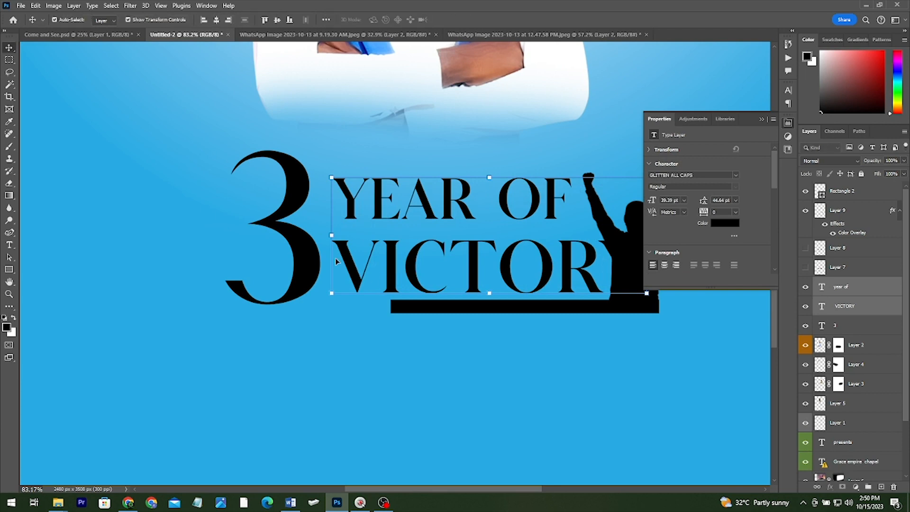
- Edit the VICTORY text to VICTOR so the raised-arms silhouette stands in for the final Y
scroll(337, 258, "down", 3)
scroll(342, 260, "down", 2)
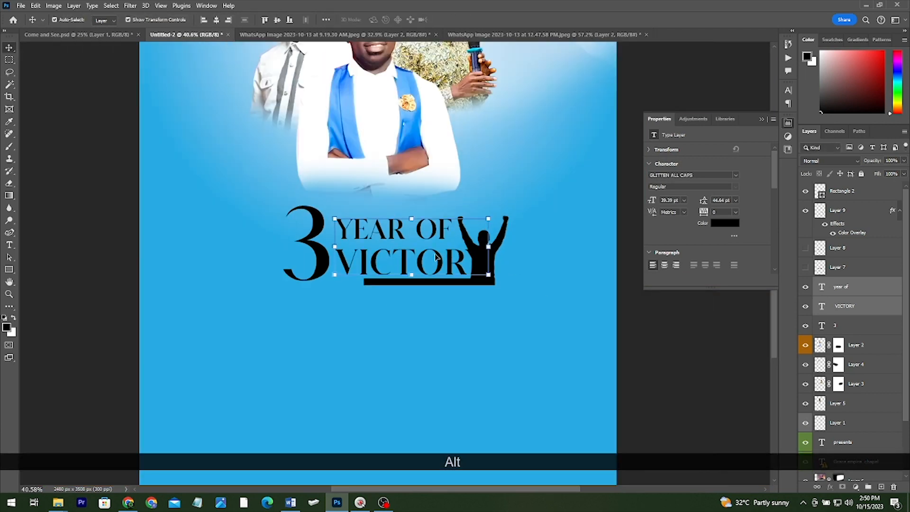
scroll(440, 239, "up", 1)
scroll(440, 239, "up", 3)
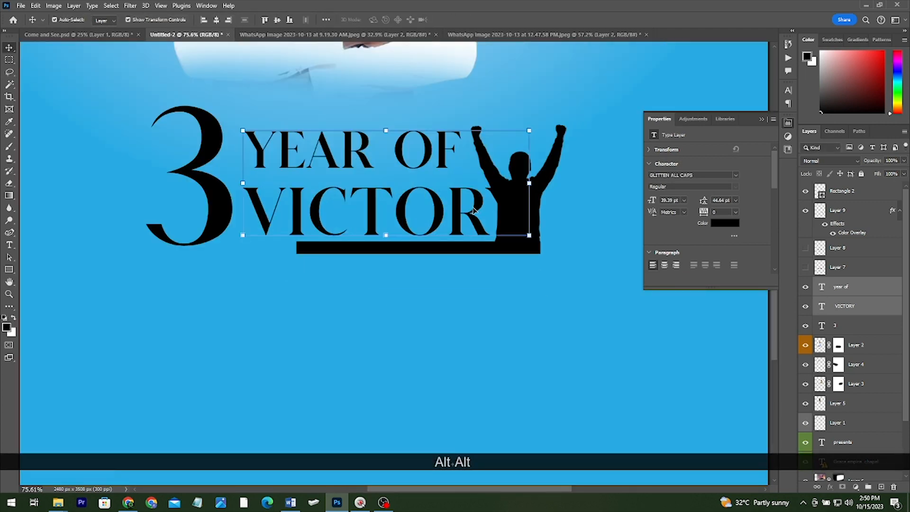
left_click(473, 210)
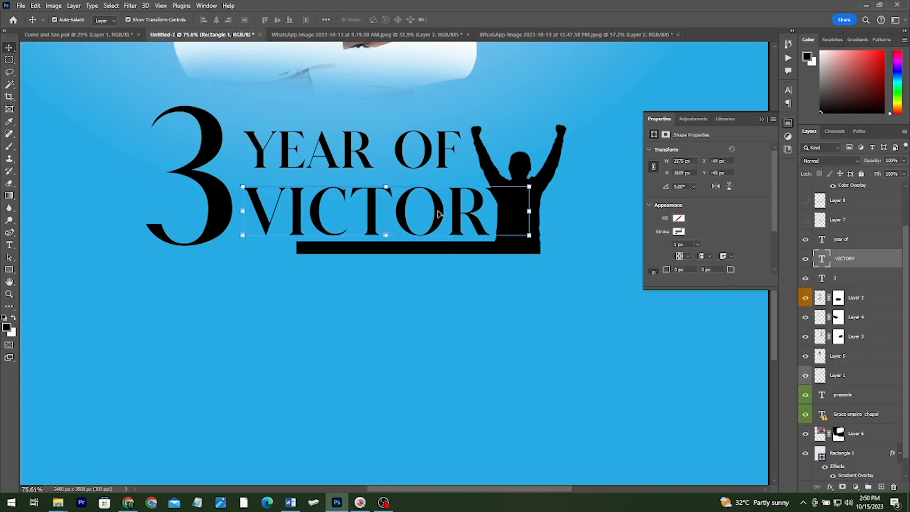
double_click(486, 209)
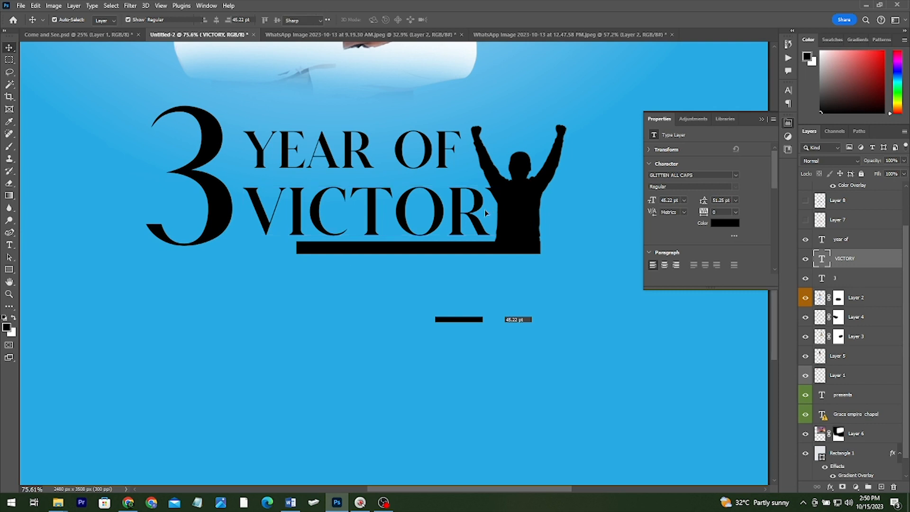
left_click(577, 215)
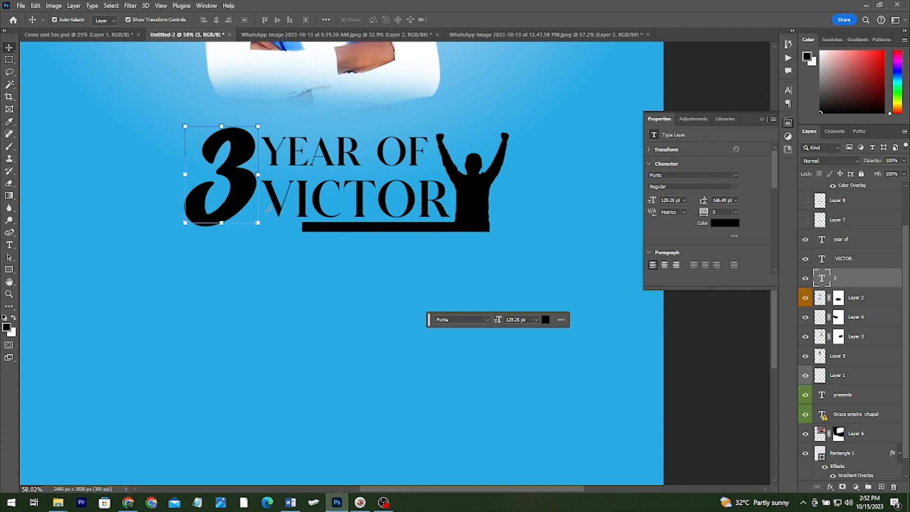
- Duplicate the numeral 3 text layer, keep the original hidden, and set the copy's font to Ginger
key("ctrl+j")
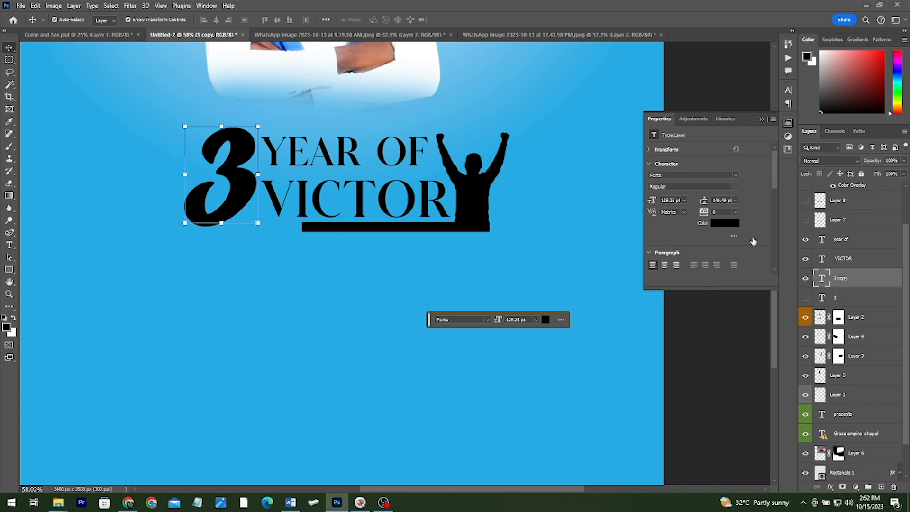
left_click(736, 175)
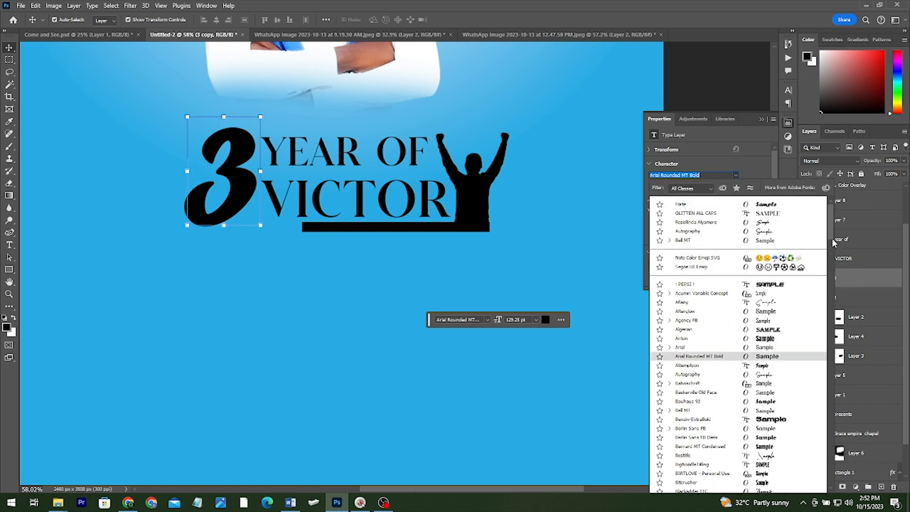
left_click_drag(832, 240, 836, 313)
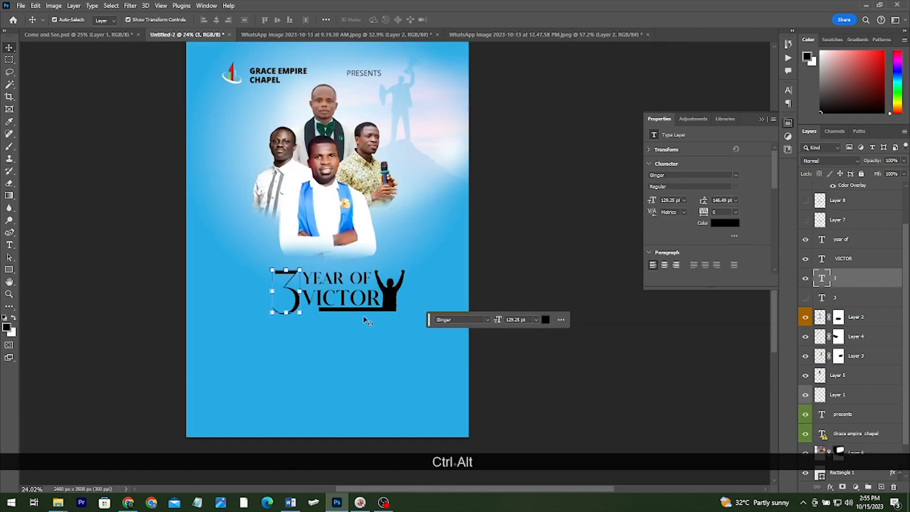
scroll(295, 313, "up", 5)
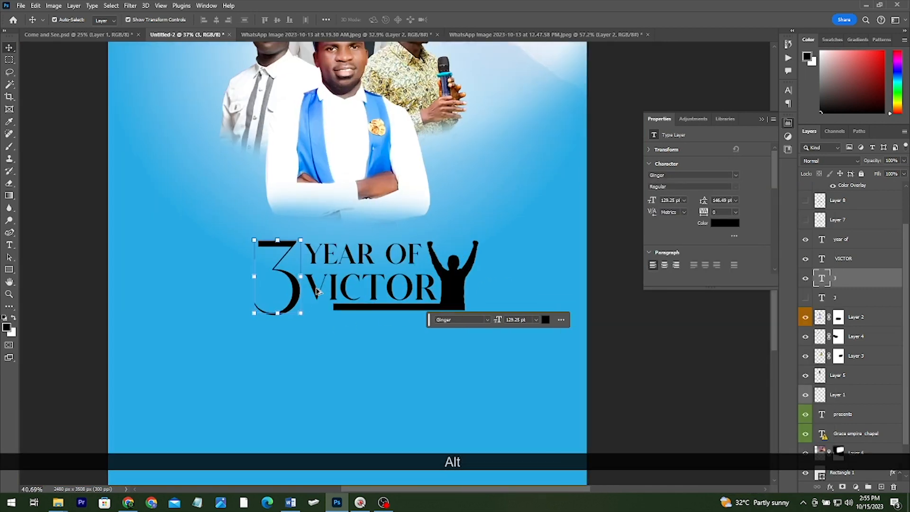
scroll(353, 306, "down", 4)
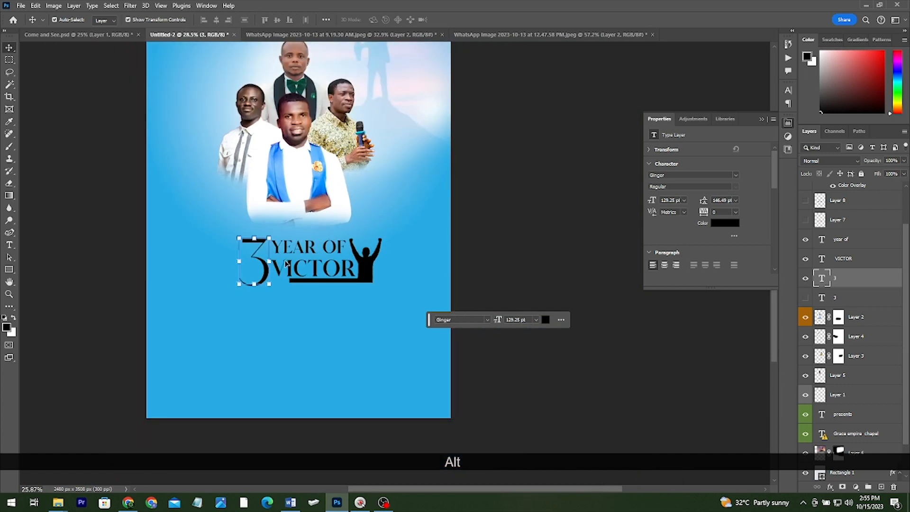
- Lock the Rectangle 1 background layer and enlarge the complete title lockup, silhouette and bar included, to about 141.18% about its centre
scroll(817, 385, "down", 2)
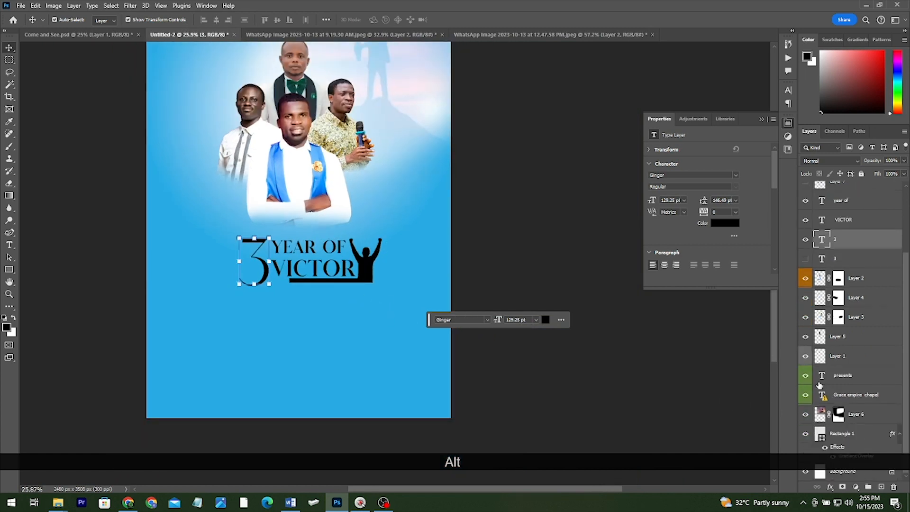
left_click(862, 434)
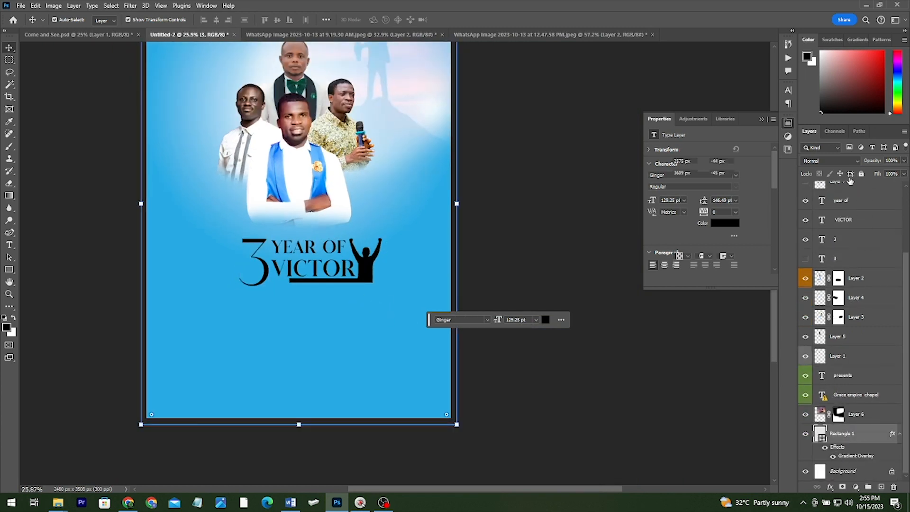
left_click_drag(374, 302, 250, 244)
left_click(410, 114, "shift")
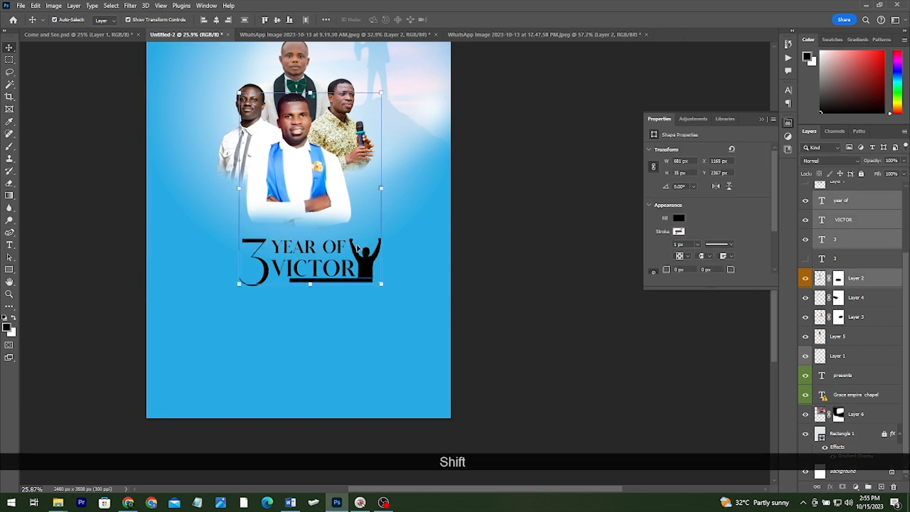
left_click(314, 166, "shift")
key("ctrl+t")
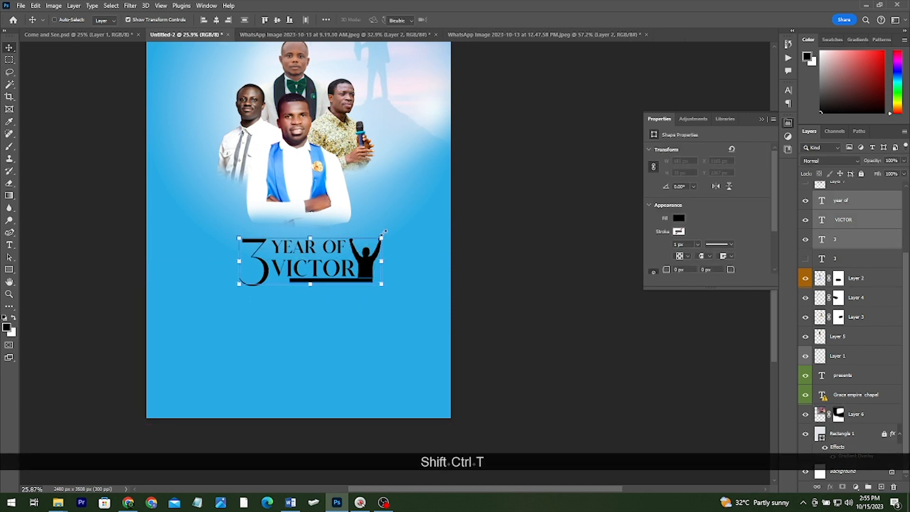
mouse_move(382, 237)
left_mouse_down()
mouse_move(410, 227)
mouse_move(396, 231)
left_mouse_up()
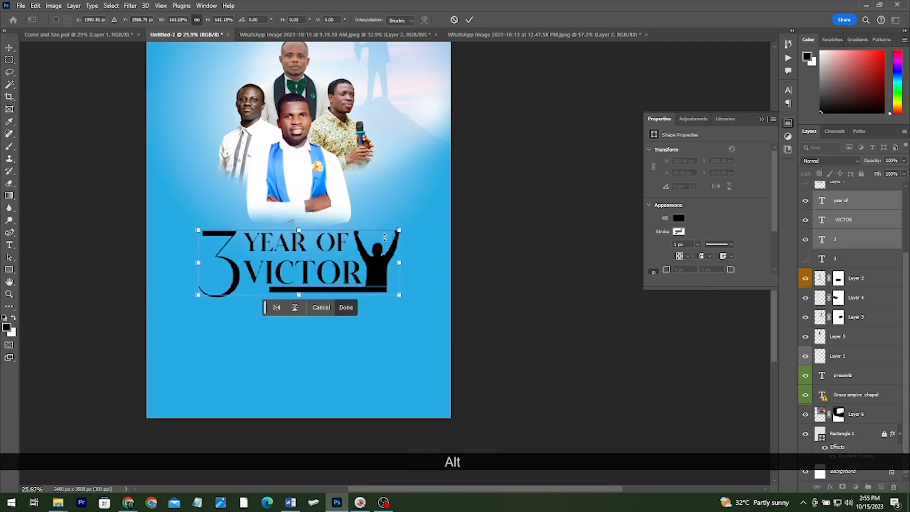
double_click(345, 245)
key("ctrl+t")
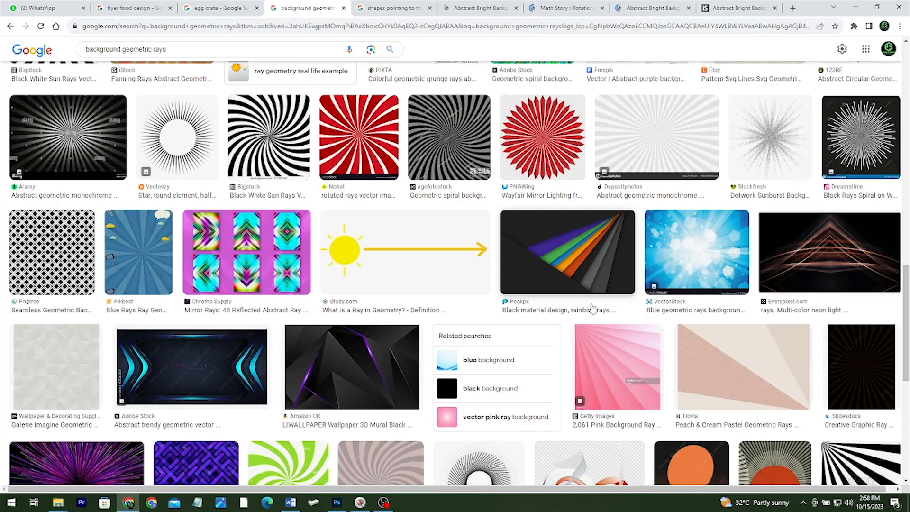
- Switch to Chrome and copy the pale grey-and-white sunburst image from the "background geometric rays" image results
scroll(592, 308, "up", 3)
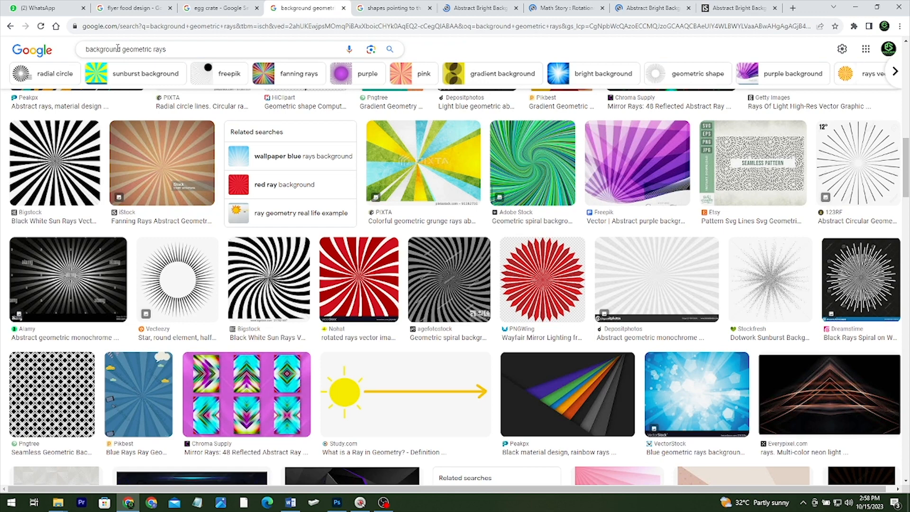
left_click(656, 279)
right_click(682, 247)
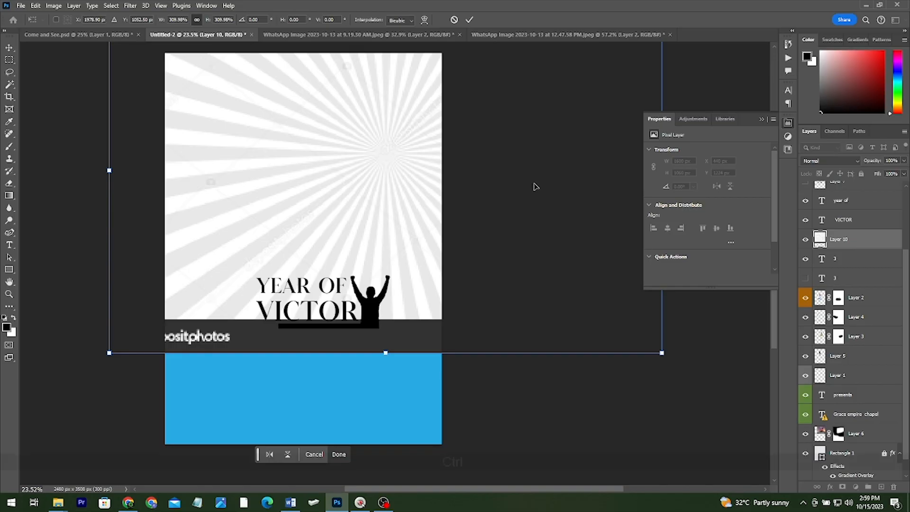
- Undo the enlargement of the pasted sunburst image and cut away the dark Depositphotos strip along its lower edge
key("ctrl+z")
key("ctrl+z")
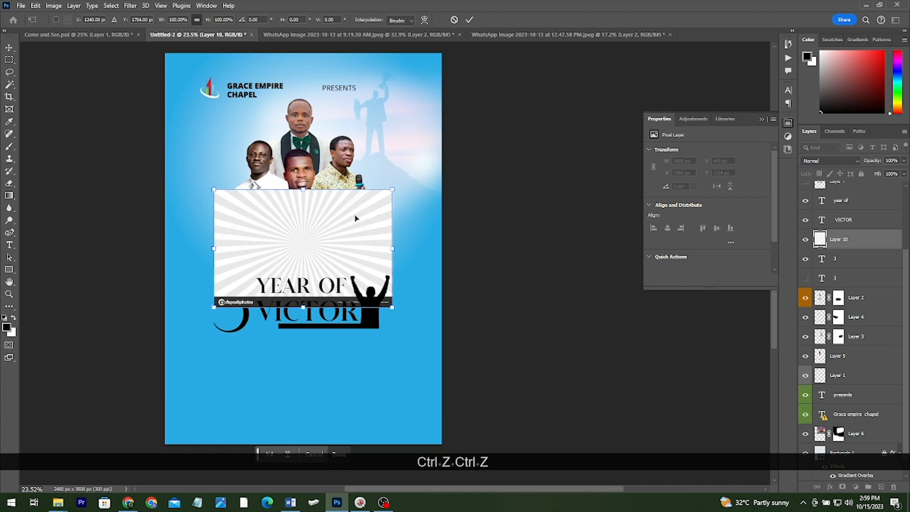
key("ctrl+z")
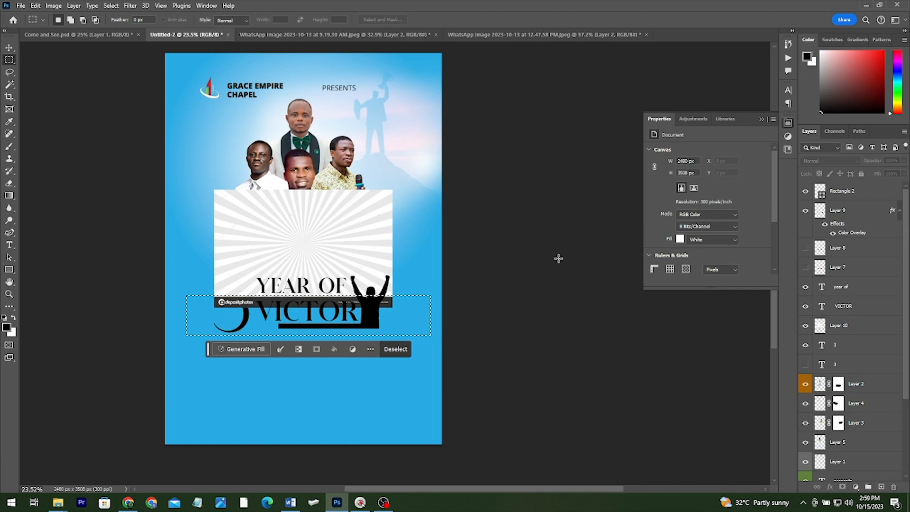
- Enlarge the sunburst image to about 5530 × 3215 px and blend it beneath Layer 6 with Multiply at 27% opacity
left_click_drag(392, 189, 646, 118)
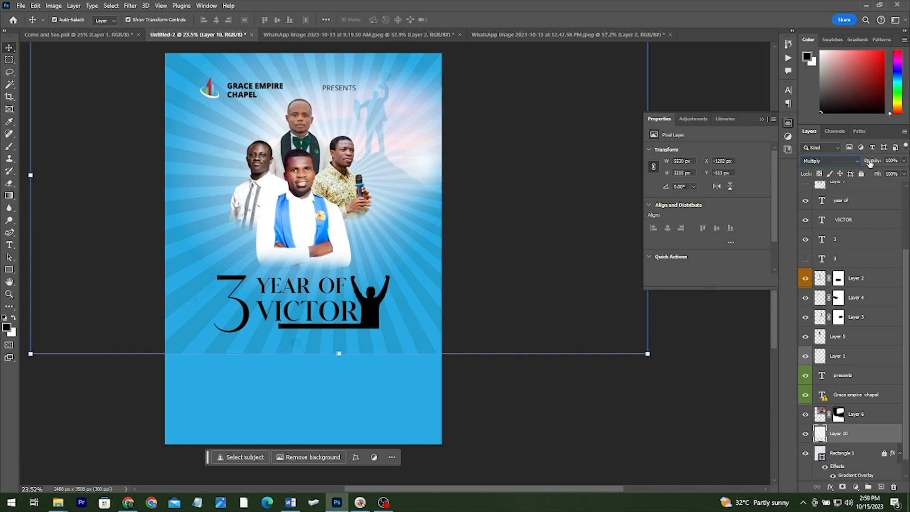
left_click_drag(869, 163, 834, 167)
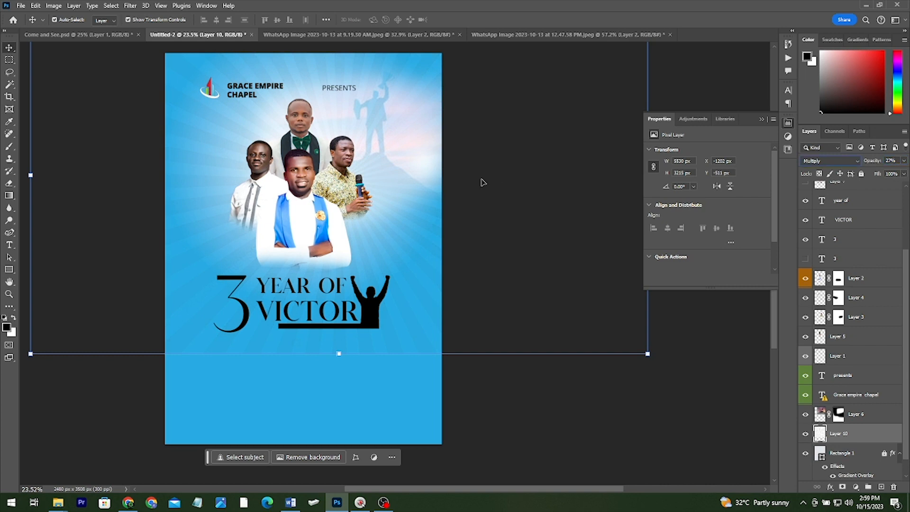
- Scale the sunburst layer to 128.17% and shift it upward so its rays spread out from behind the portraits
key("ctrl")
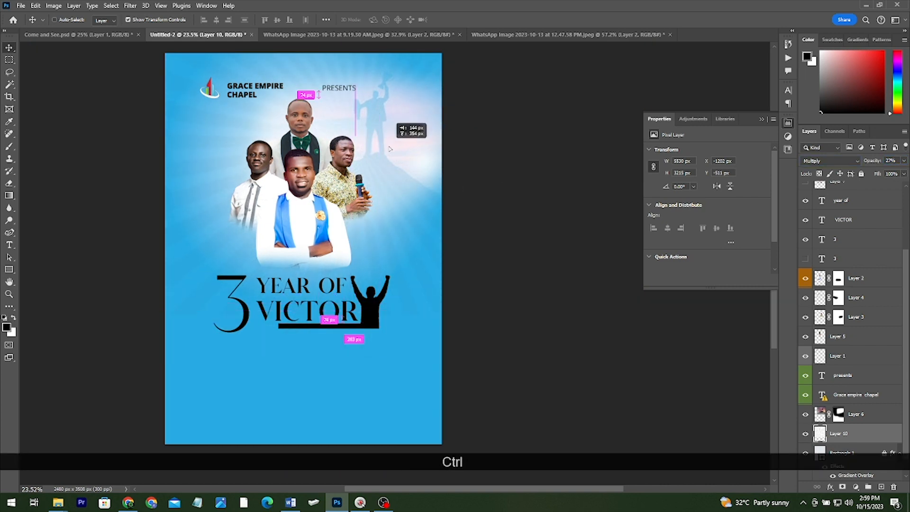
left_click_drag(389, 146, 389, 146)
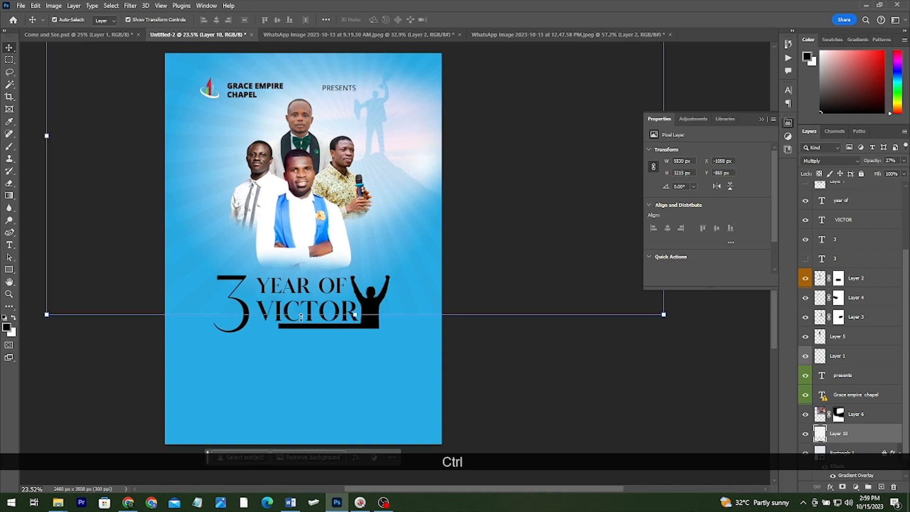
left_click_drag(355, 315, 355, 416)
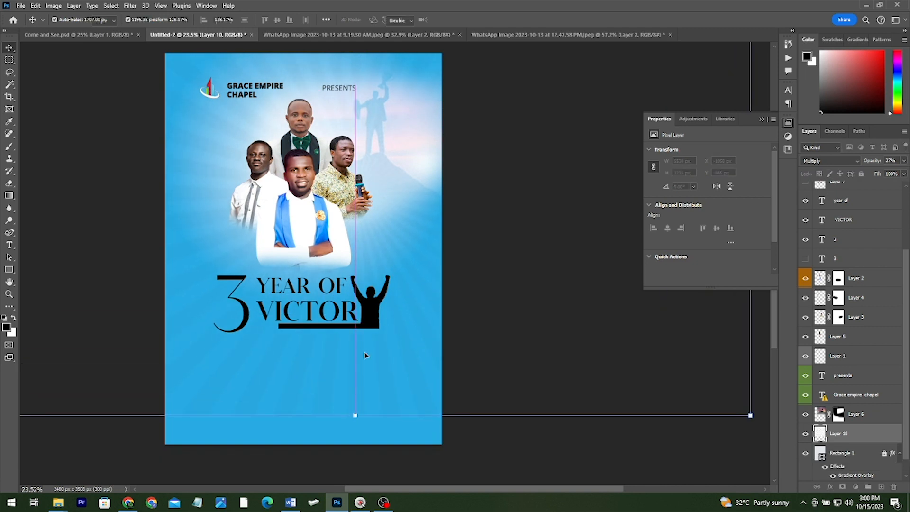
left_click_drag(365, 351, 381, 275)
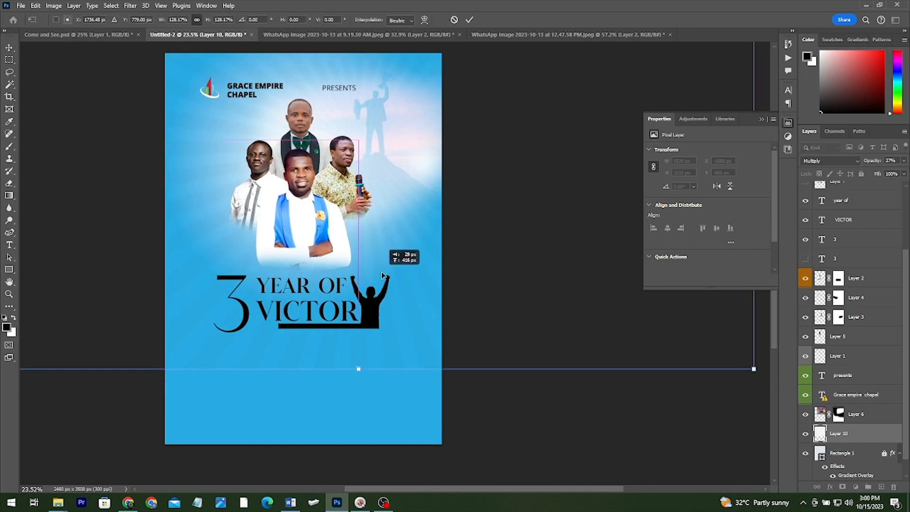
key("Return")
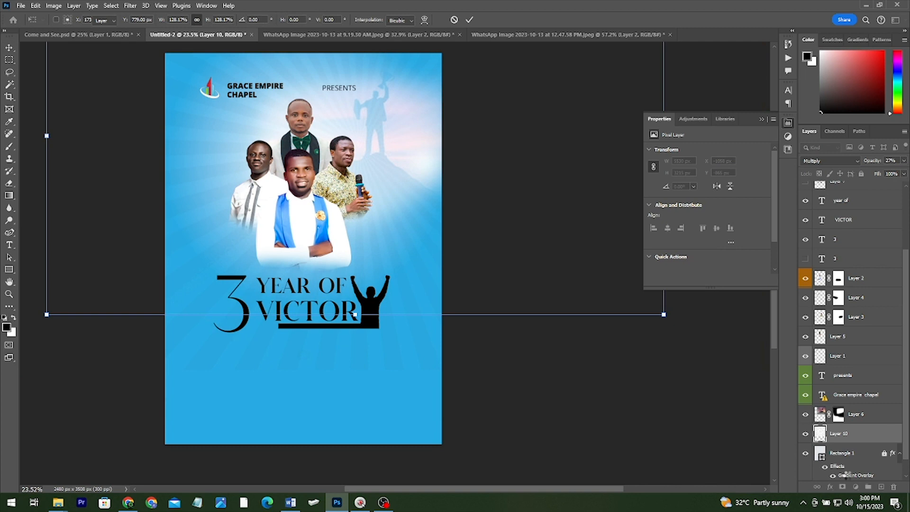
- Keep a single layer mask on the sunburst and fade its lower edge and the area behind the portraits with a soft 1100 px black brush
key("ctrl+z")
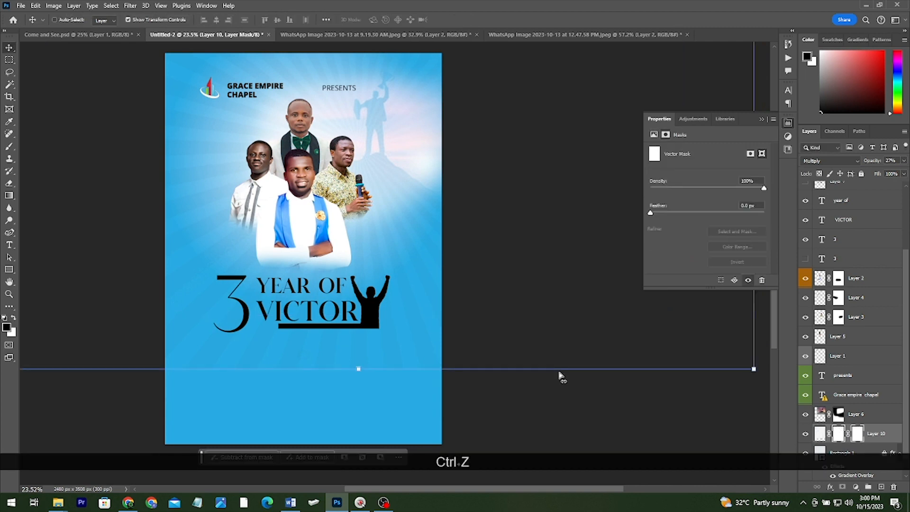
key("b")
key("bracketright")
key("bracketright")
key("bracketright")
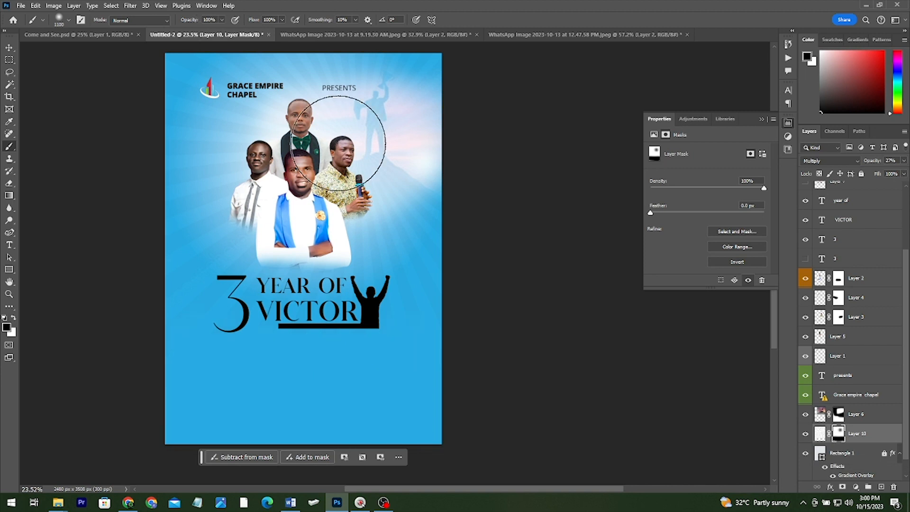
left_click_drag(338, 143, 351, 151)
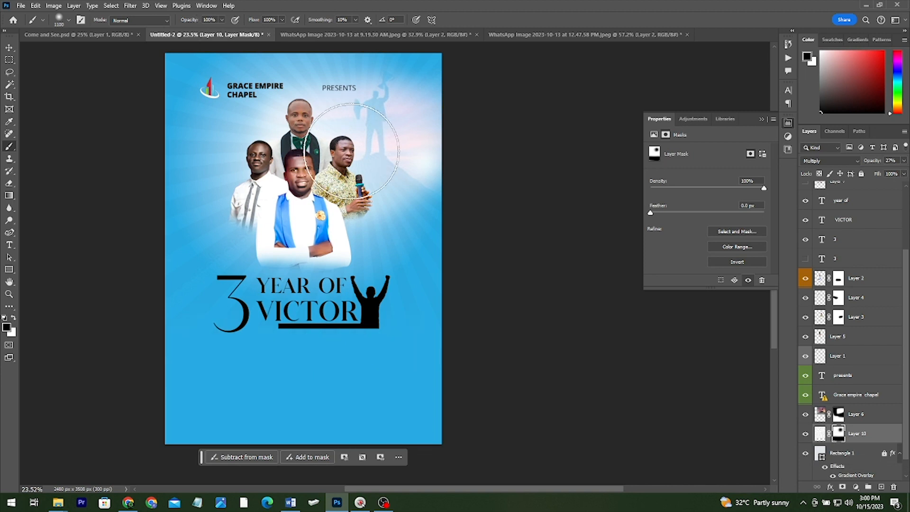
key("v")
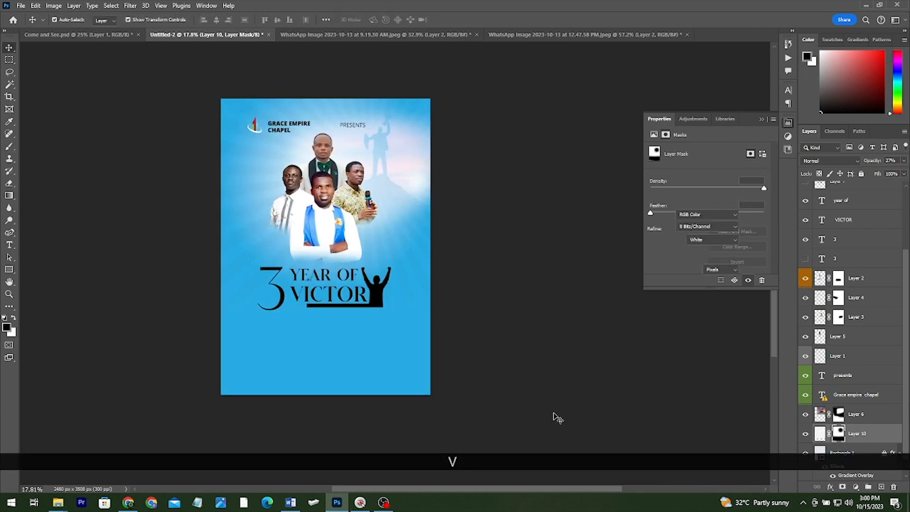
left_click(554, 415, "ctrl")
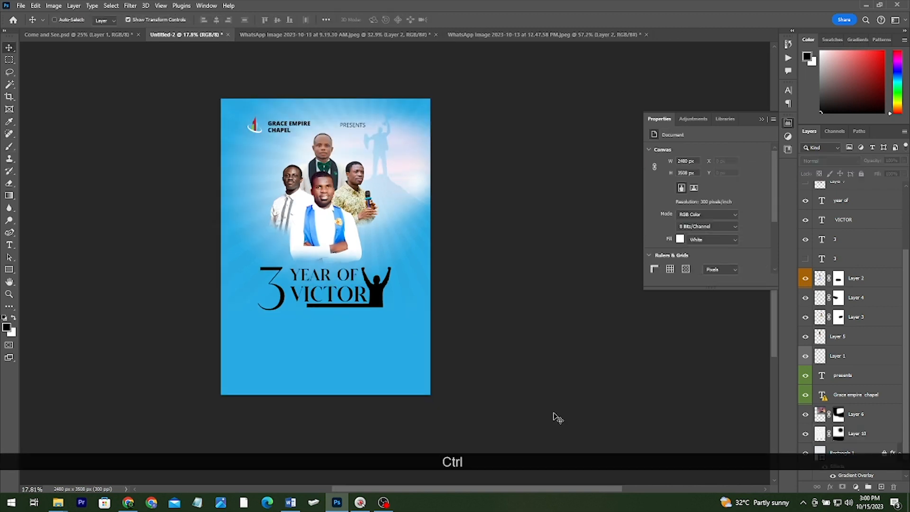
- Add a Gradient Overlay to the VICTOR text using the pale gold-to-white preset
key("ctrl+0")
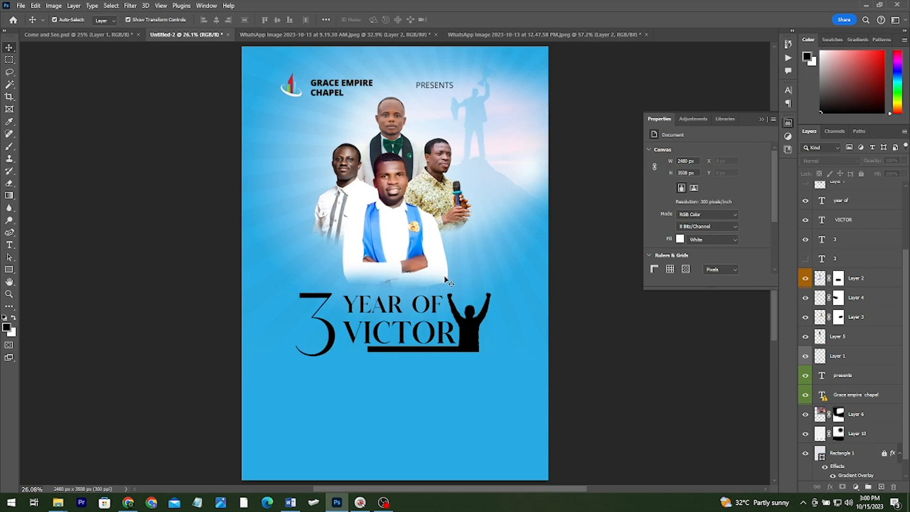
left_click(378, 333)
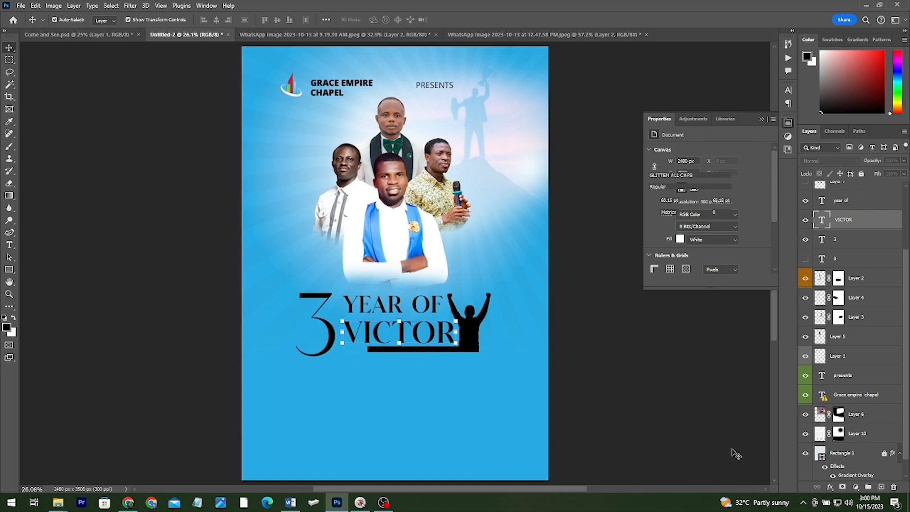
left_click(829, 486)
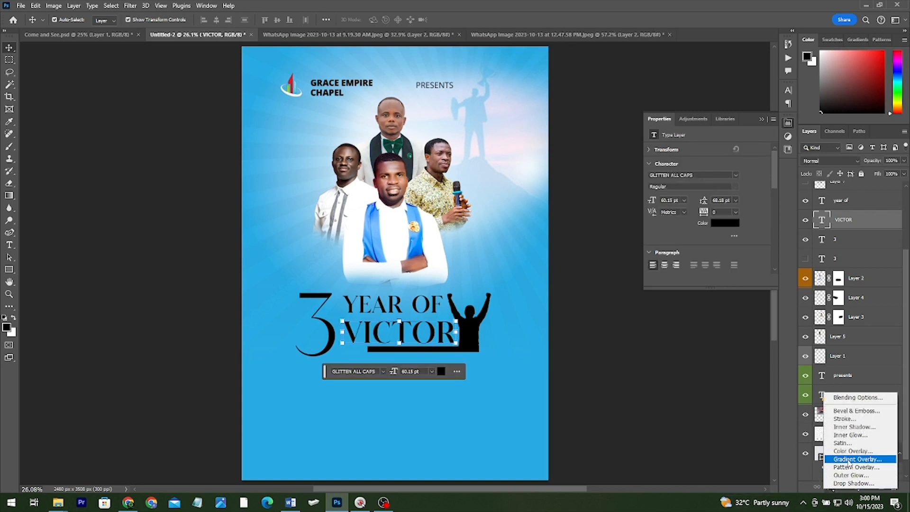
left_click(853, 458)
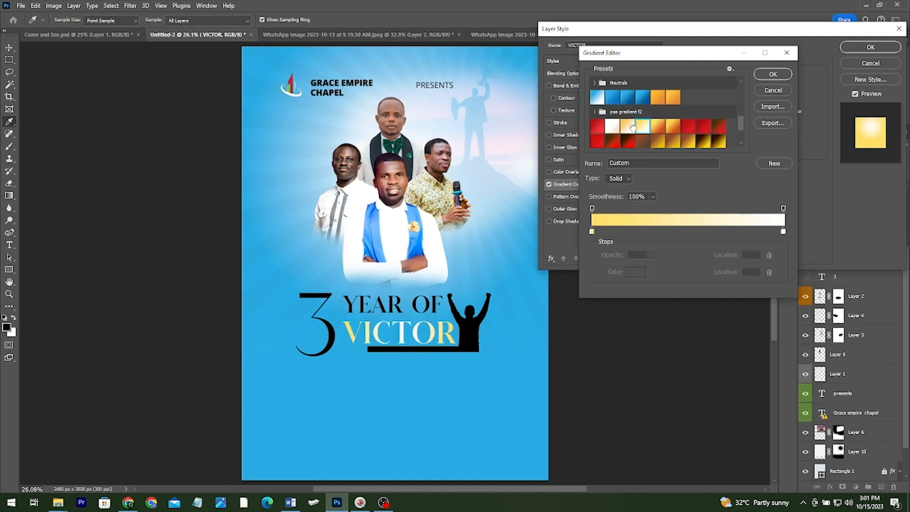
left_click(633, 127)
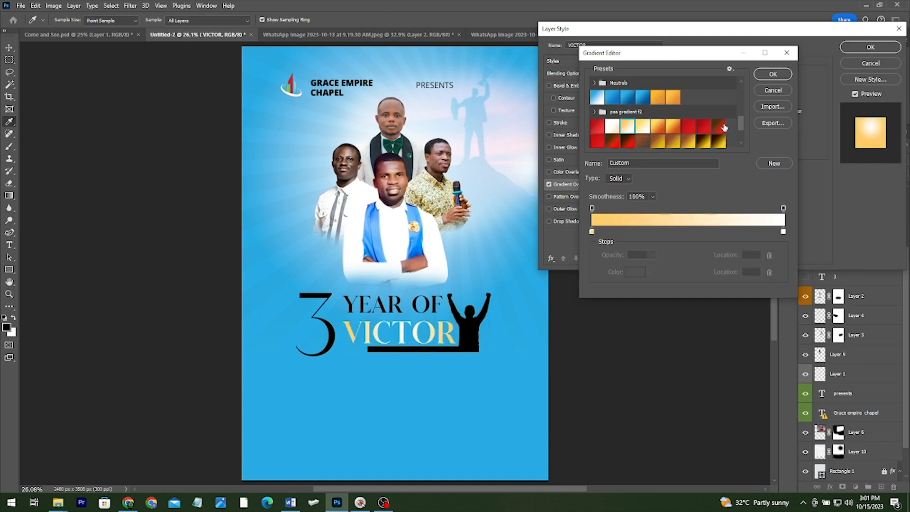
left_click(684, 125)
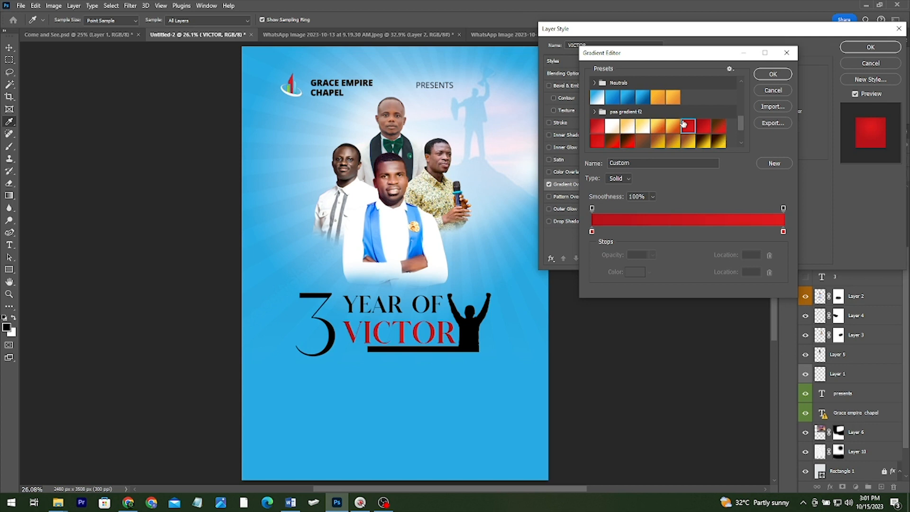
left_click(635, 124)
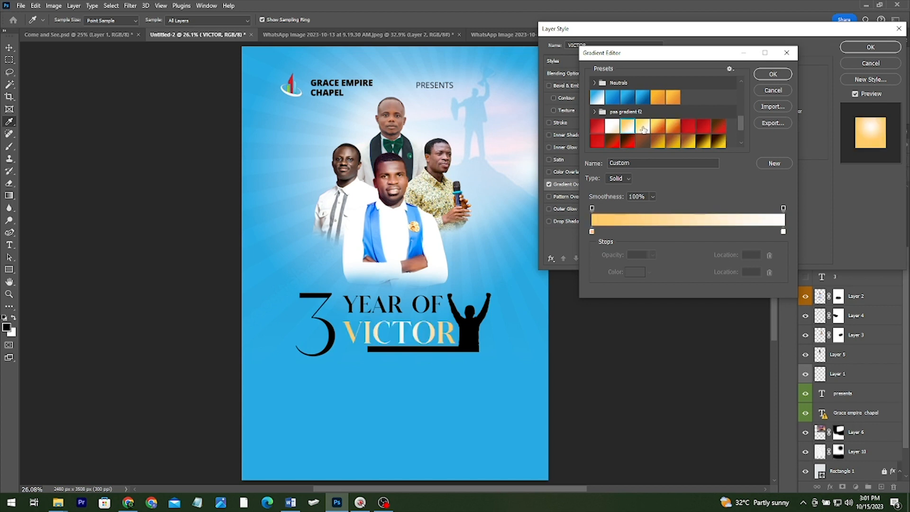
key("Return")
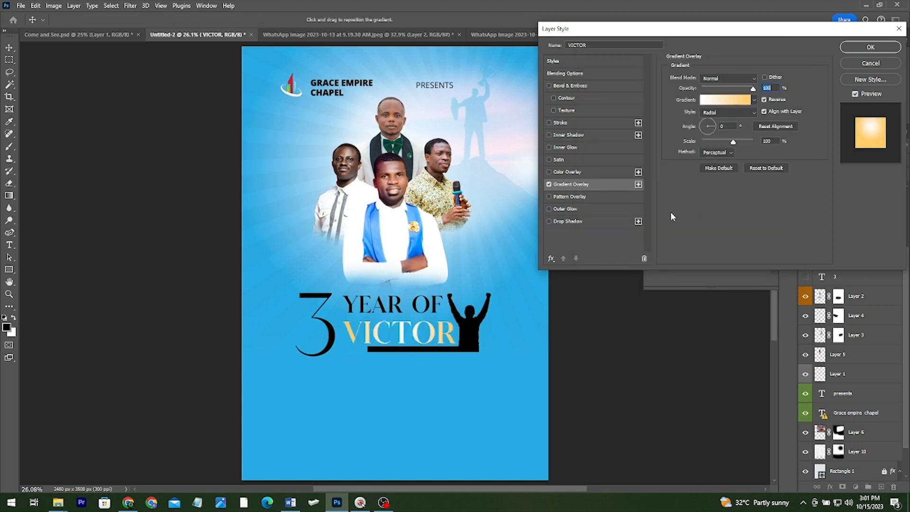
- Change the VICTOR text's gradient overlay style to Linear and apply the layer style
left_click(727, 112)
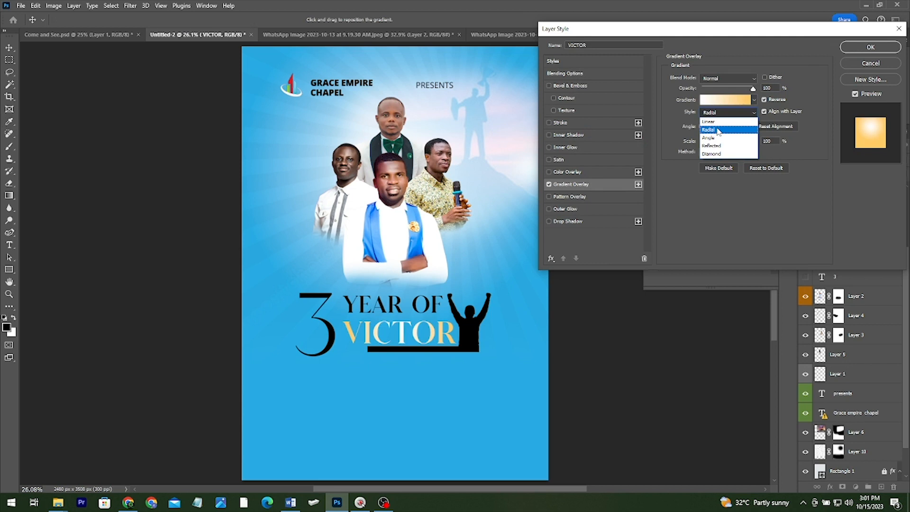
left_click(721, 122)
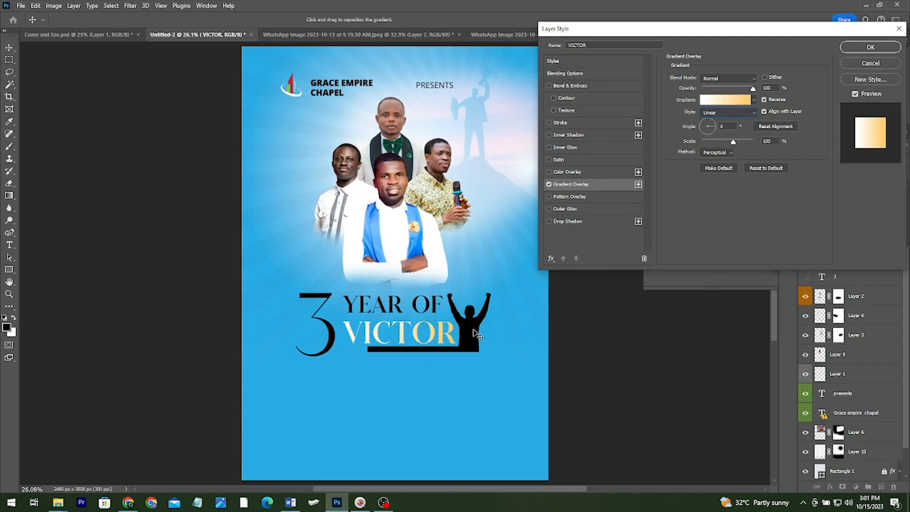
key("Return")
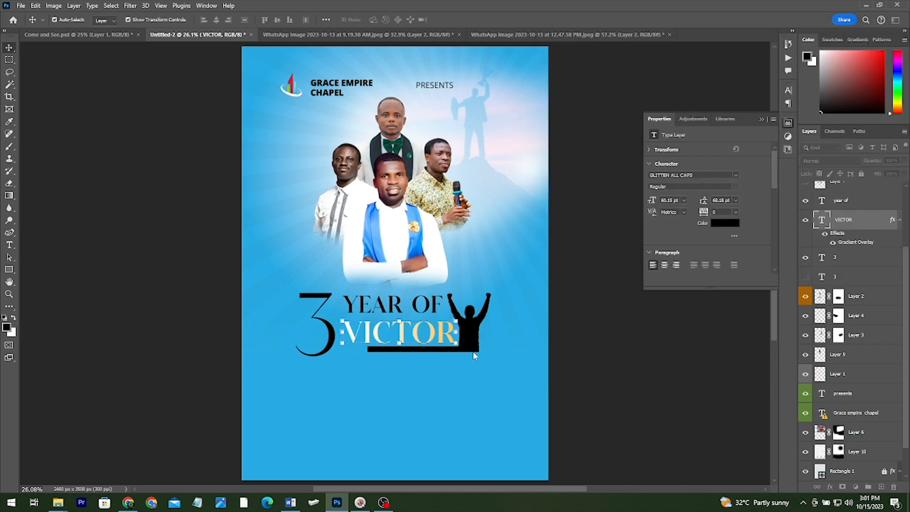
- Set the Color Overlay on the raised-arms silhouette beside VICTOR to gold #fcb734
left_click(474, 355)
scroll(474, 356, "up", 3)
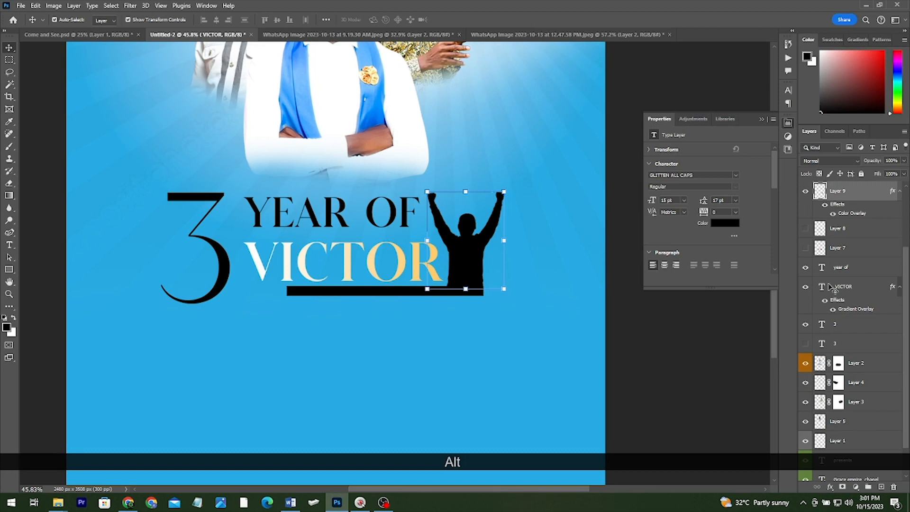
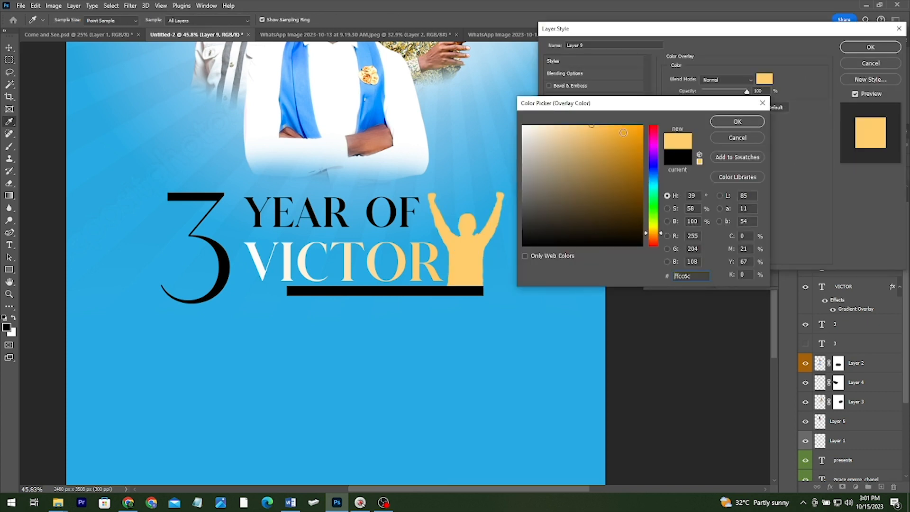
left_click(617, 127)
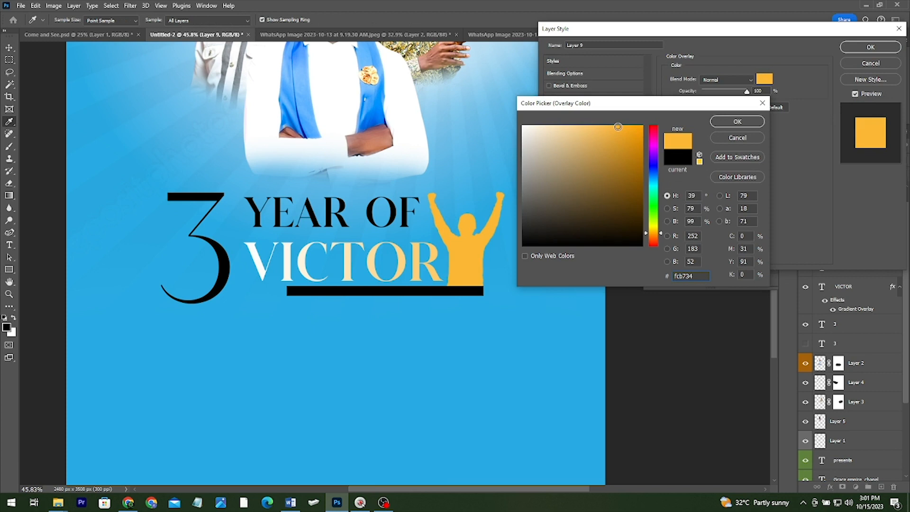
key("Return")
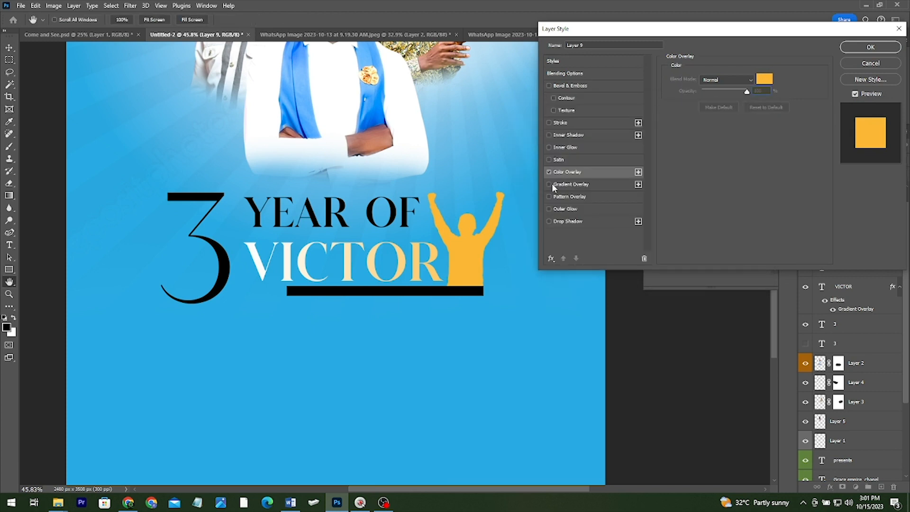
- Turn off the silhouette's Color Overlay and enable a Gradient Overlay with the Linear style instead
left_click(549, 171)
left_click(549, 184)
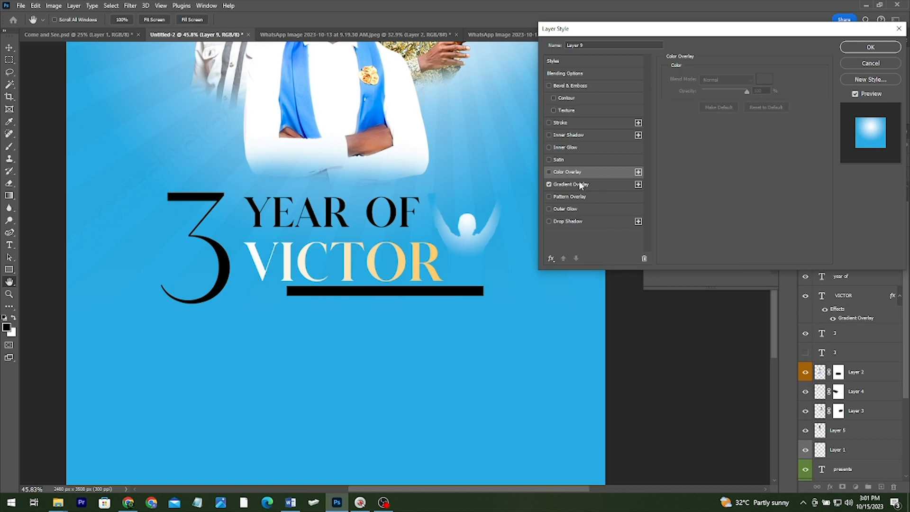
left_click(581, 184)
left_click(724, 112)
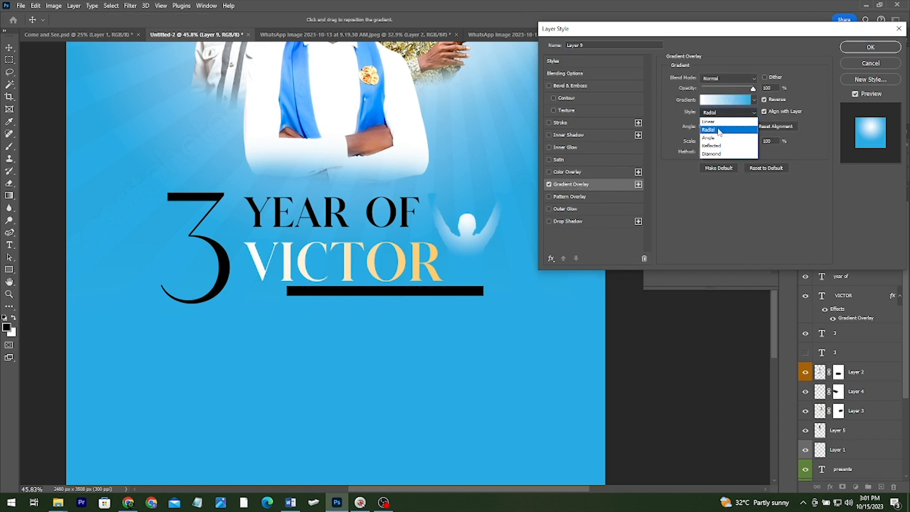
left_click(716, 121)
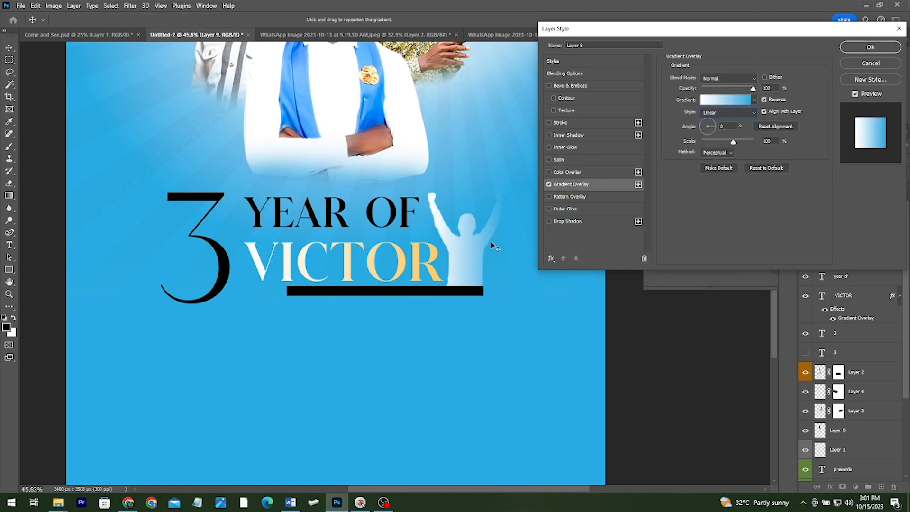
- Recolor the blue stop of the silhouette's gradient to a saturated orange
left_click(732, 100)
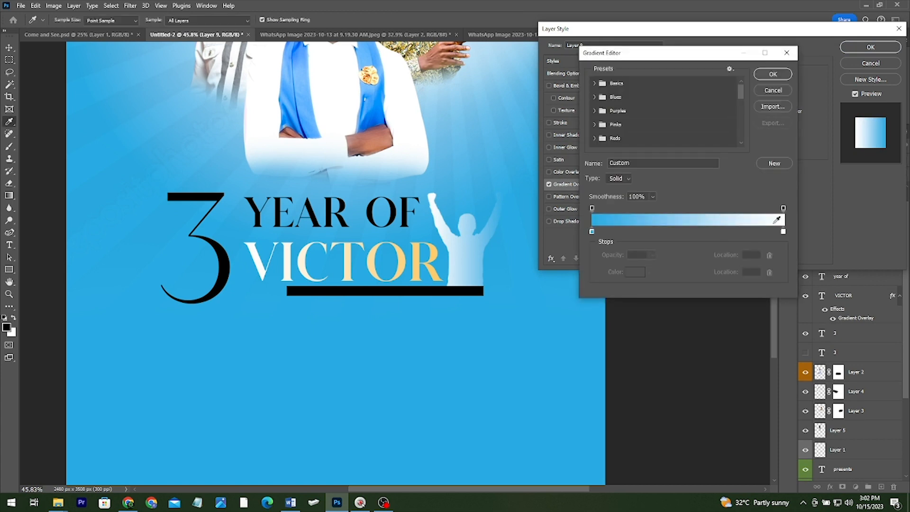
double_click(591, 232)
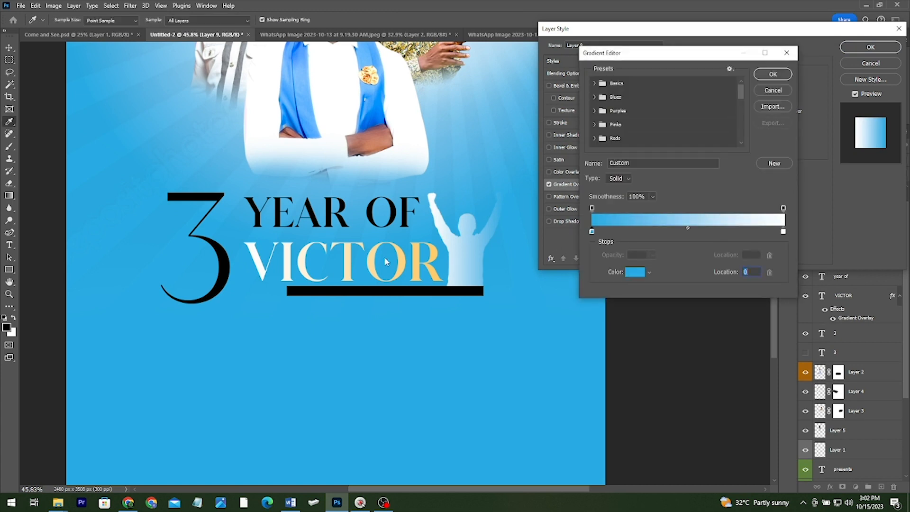
left_click(440, 251)
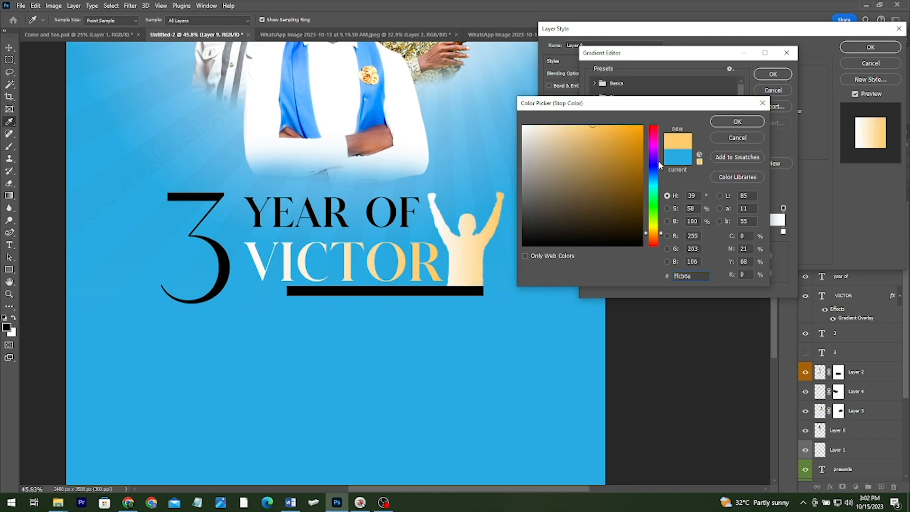
left_click(656, 234)
left_click_drag(631, 135, 631, 120)
left_click(738, 121)
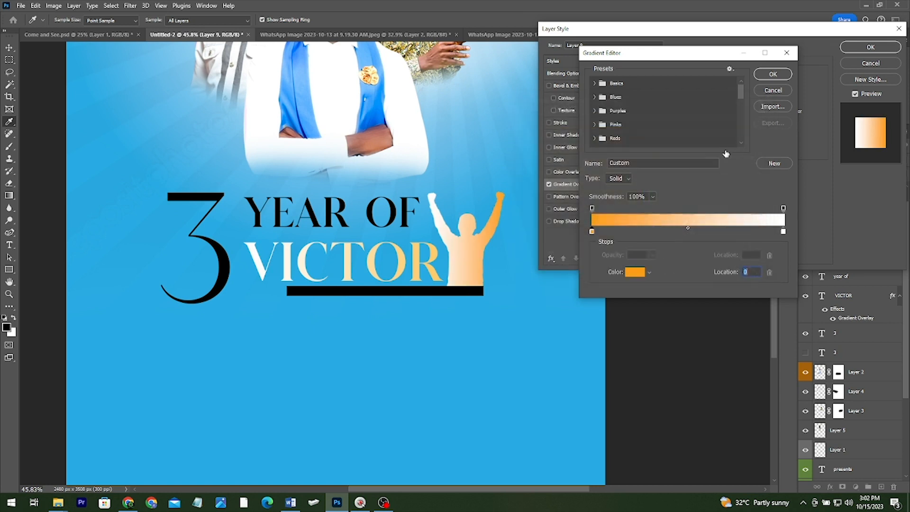
- Set the gradient's white stop to pale gold #ffcb6a sampled from VICTOR, store it as a new preset, and apply the silhouette's style
left_click(782, 231)
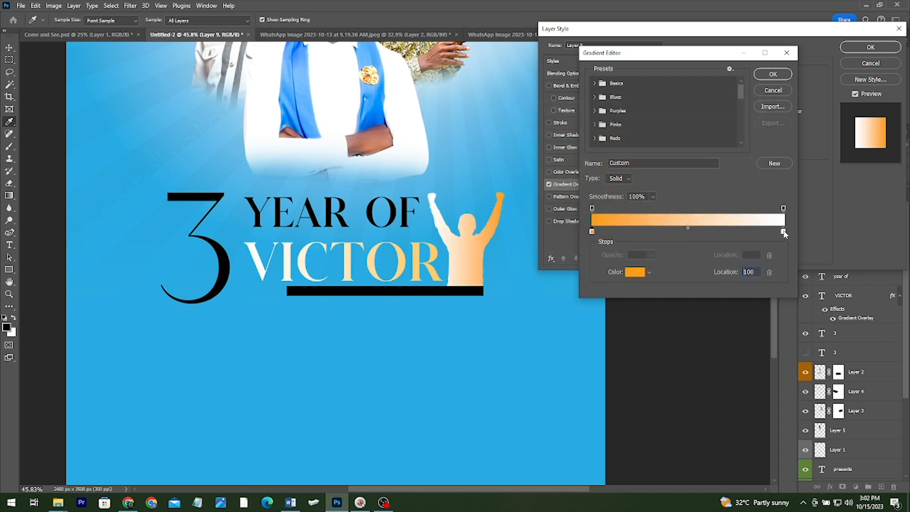
left_click(436, 254)
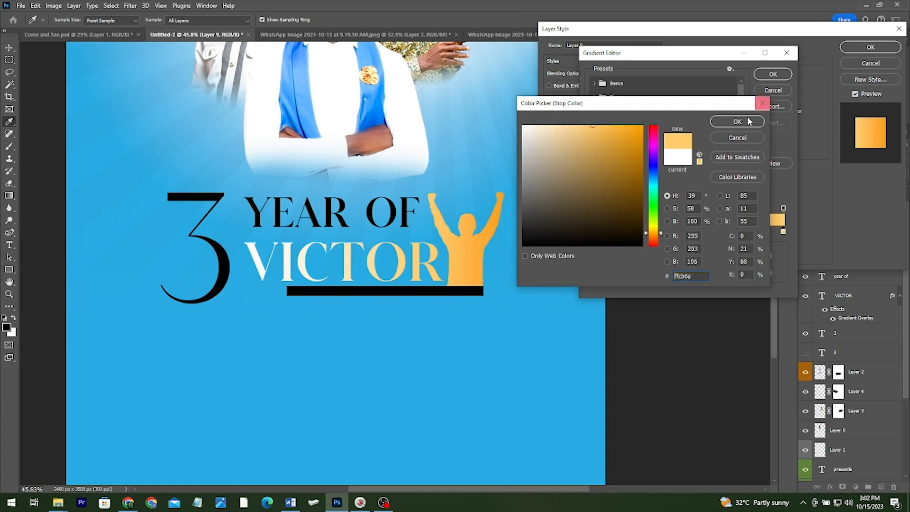
key("Return")
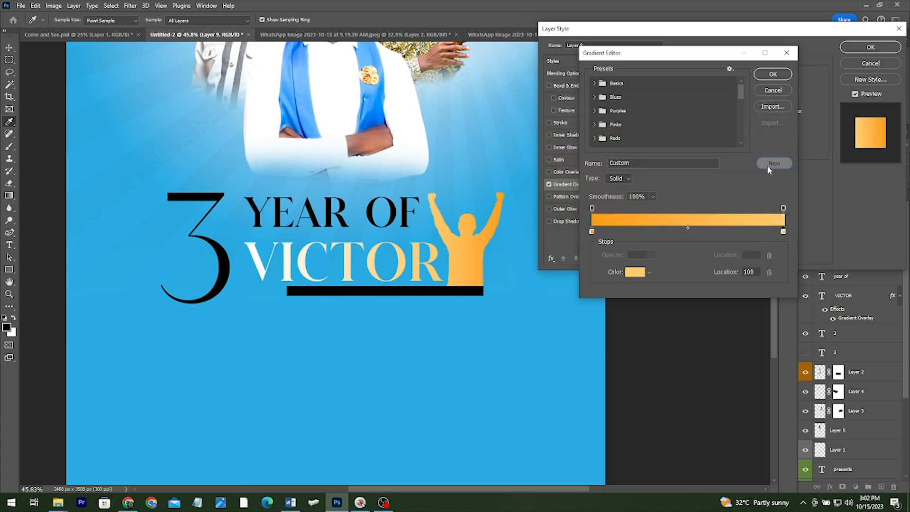
left_click(767, 165)
left_click(780, 78)
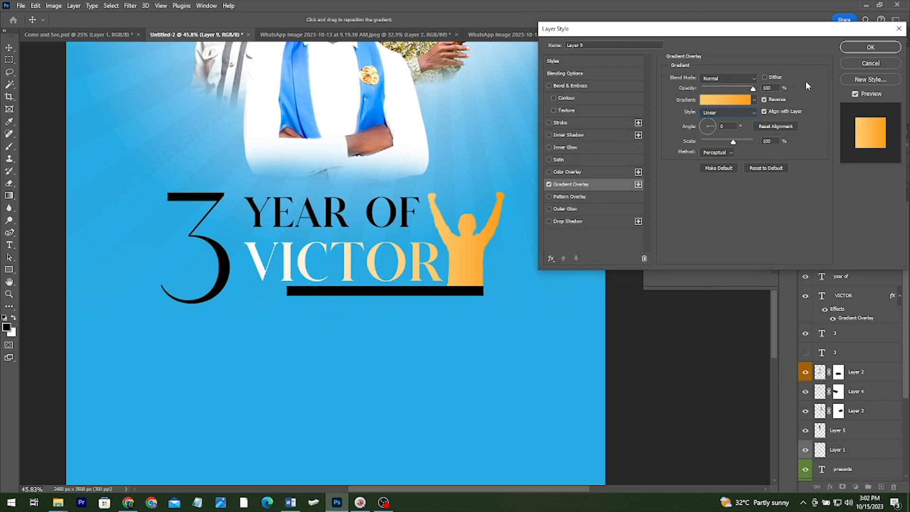
key("Return")
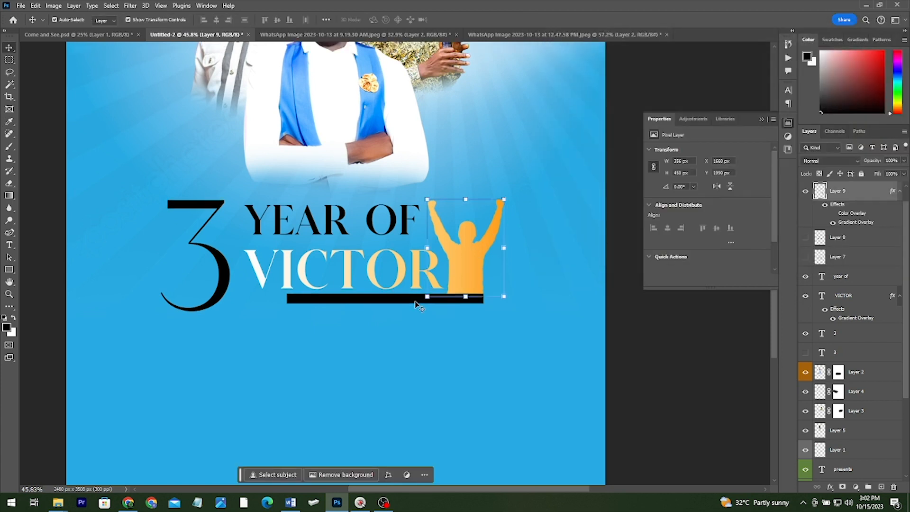
- Copy VICTOR's gradient overlay onto the large 3 and turn off Reverse so the gold starts at its left side
scroll(417, 303, "up", 2)
left_click(211, 299)
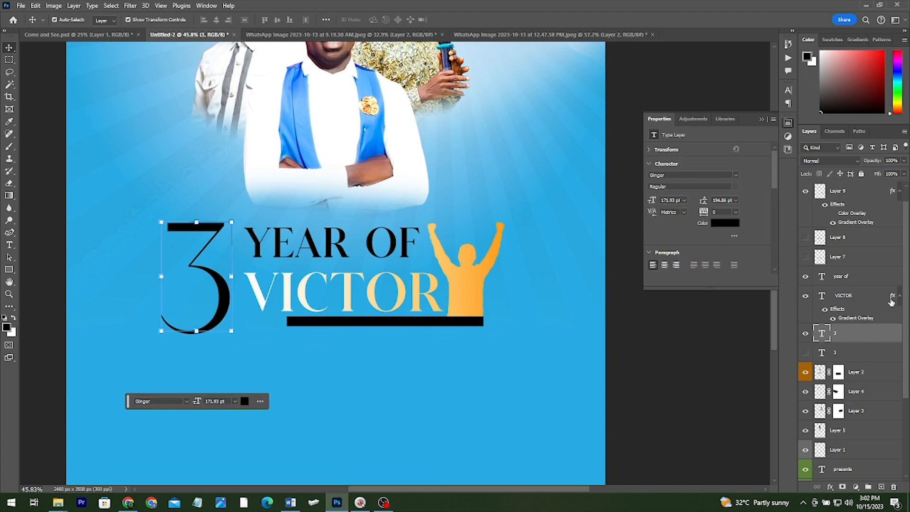
left_click_drag(892, 297, 879, 336)
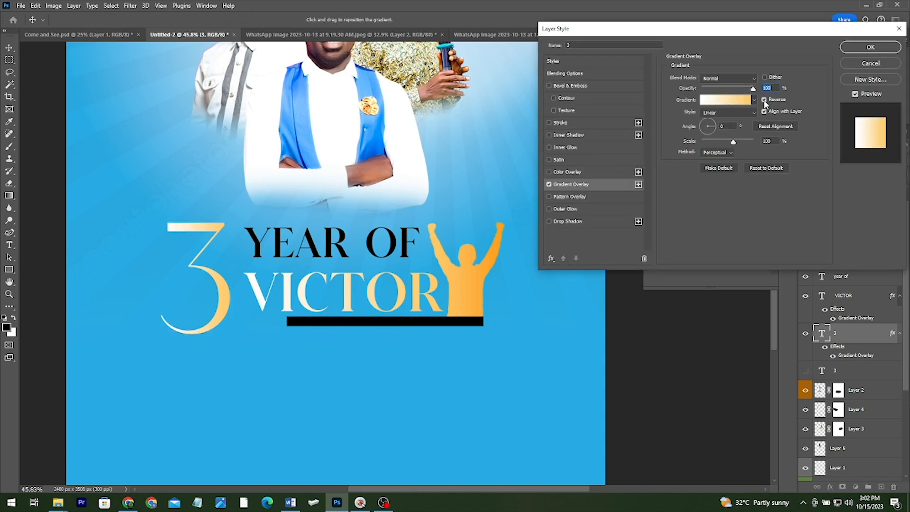
left_click(764, 99)
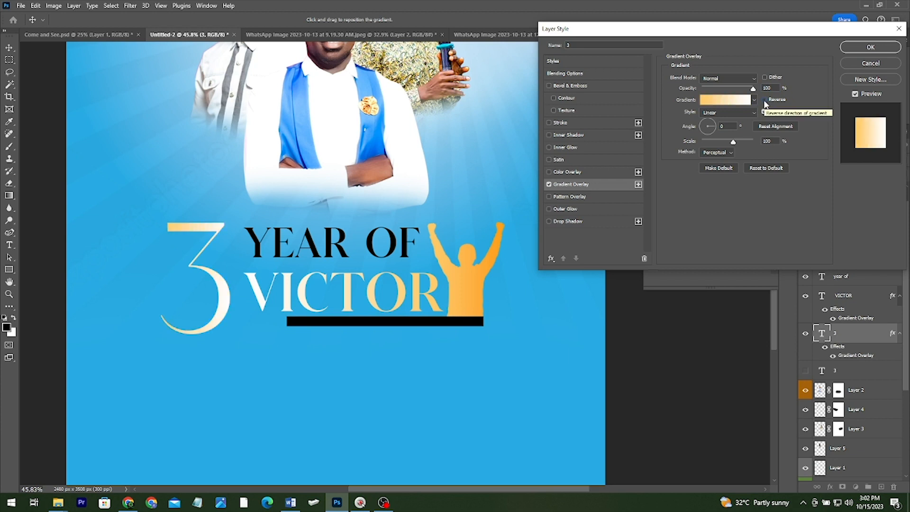
left_click(873, 50)
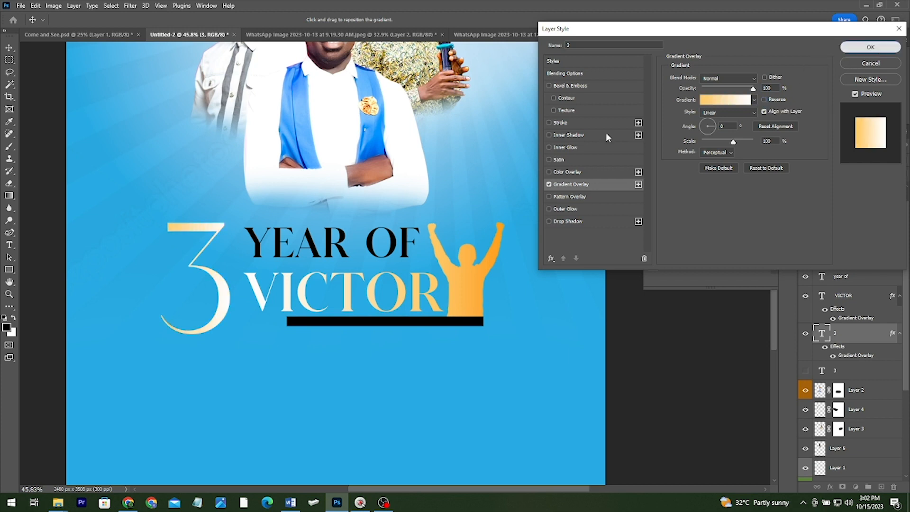
- Change the "YEAR OF" text colour to white, ffffff
left_click(340, 246)
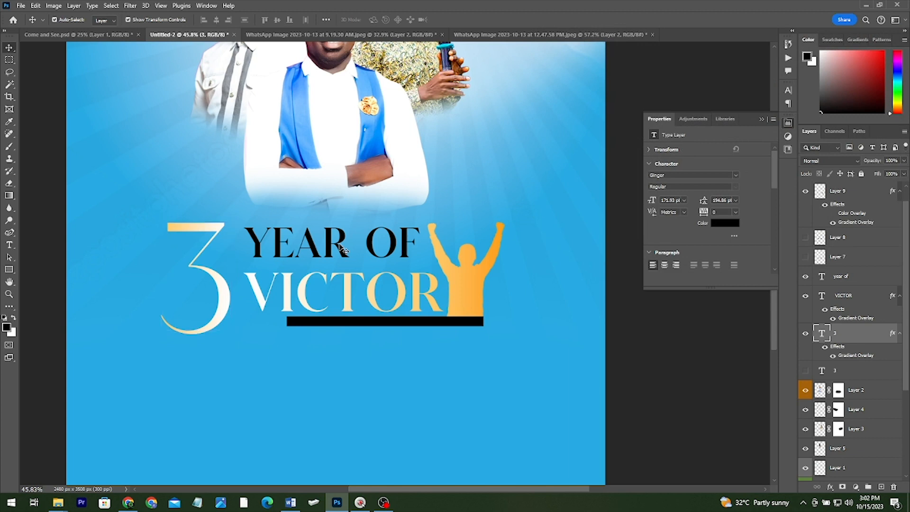
left_click(725, 223)
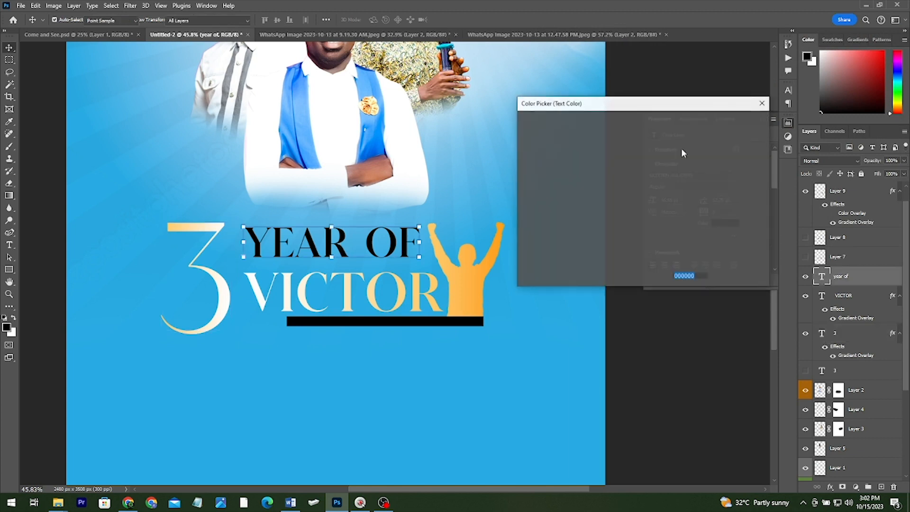
left_click(637, 130)
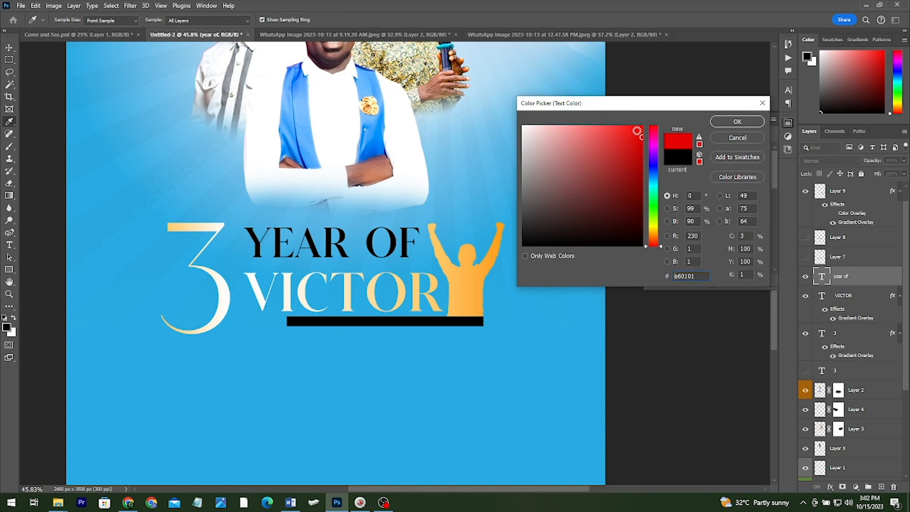
left_click(636, 130)
type("ffffff")
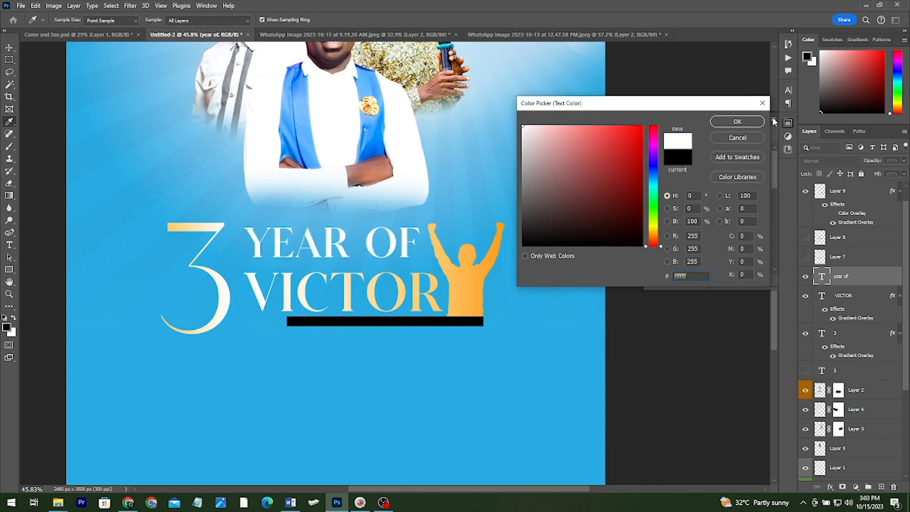
left_click(742, 123)
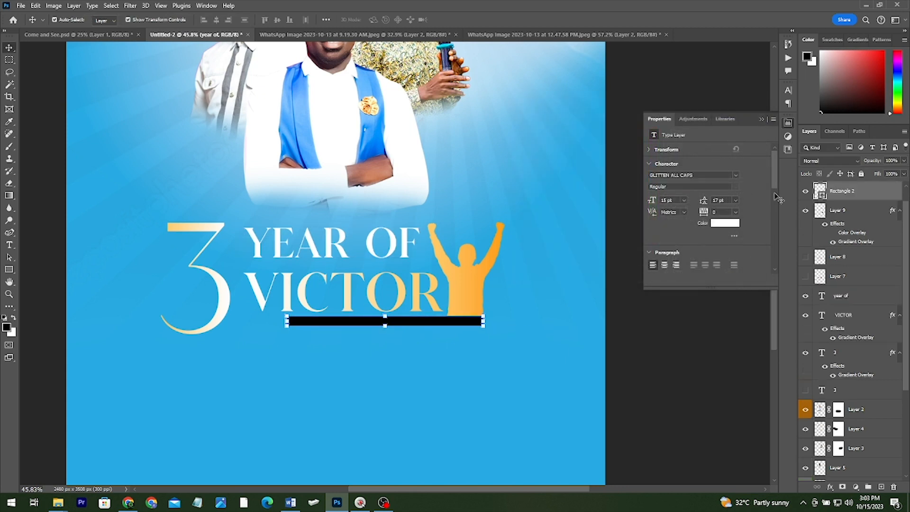
- Recolour the black bar beneath "VICTOR" with the orange sampled from the raised-arms silhouette
left_click(816, 198)
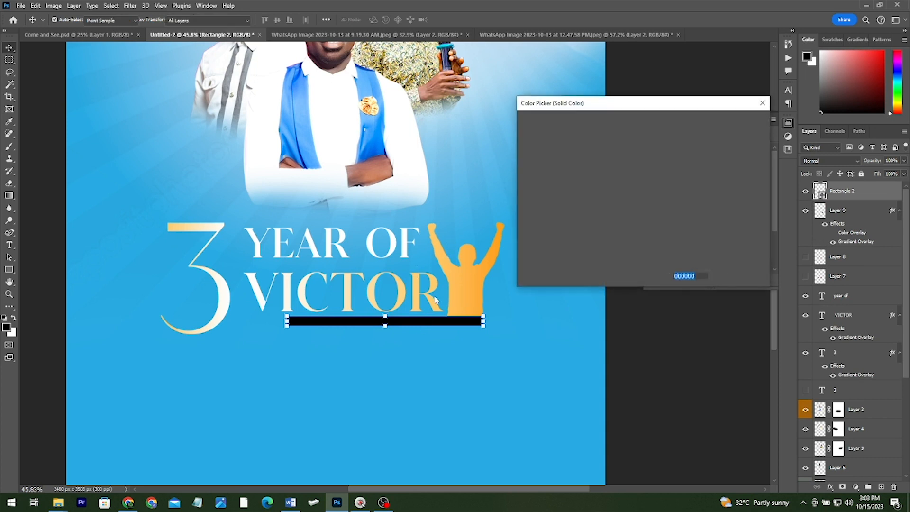
left_click(480, 300)
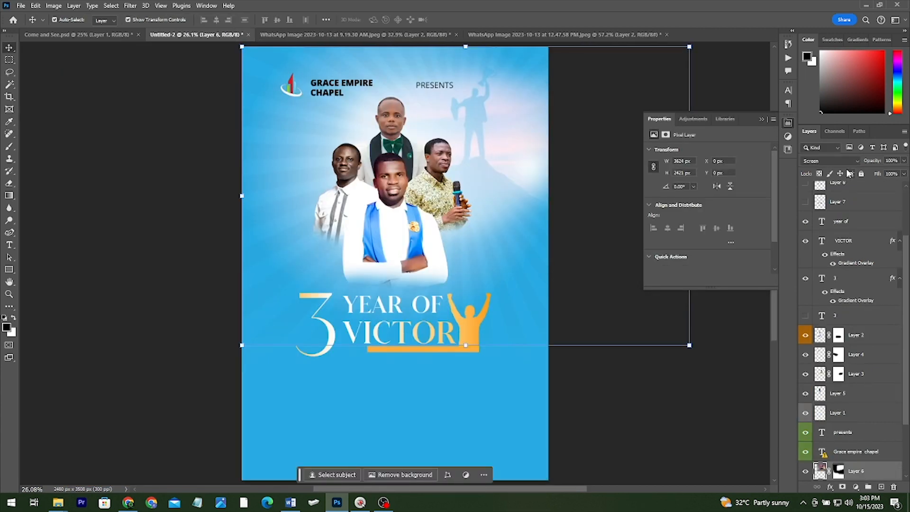
- Set the blending mode of Layer 6, the mountain-top figure image, to Overlay
left_click(838, 163)
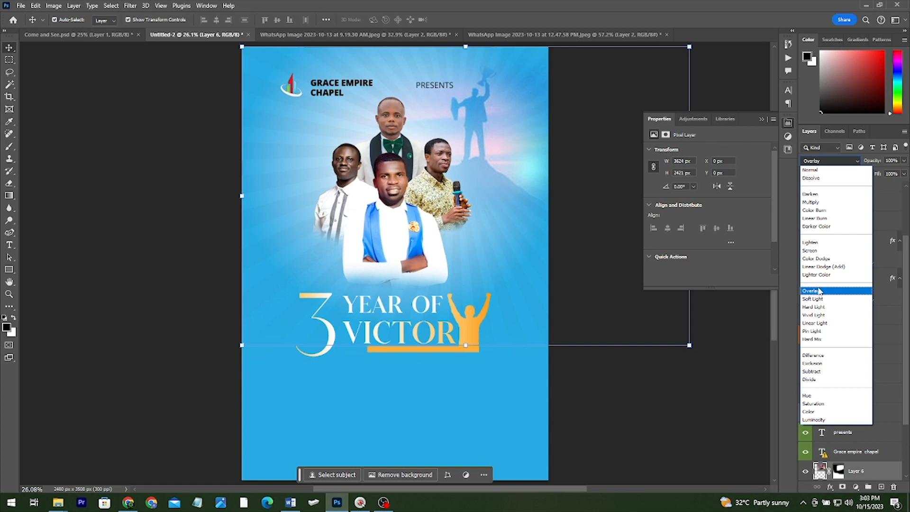
left_click(820, 291)
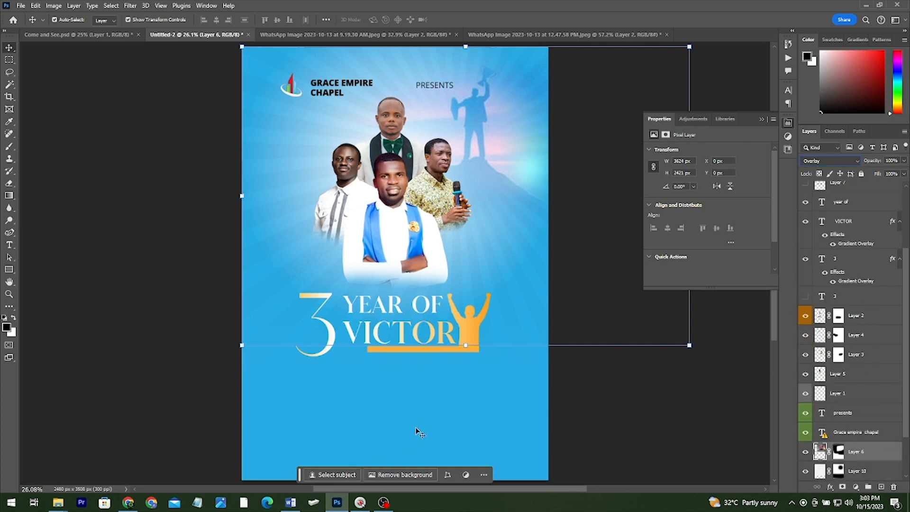
- Unlock the Rectangle 1 background and apply the light-blue-to-white preset to its gradient overlay
scroll(841, 412, "down", 3)
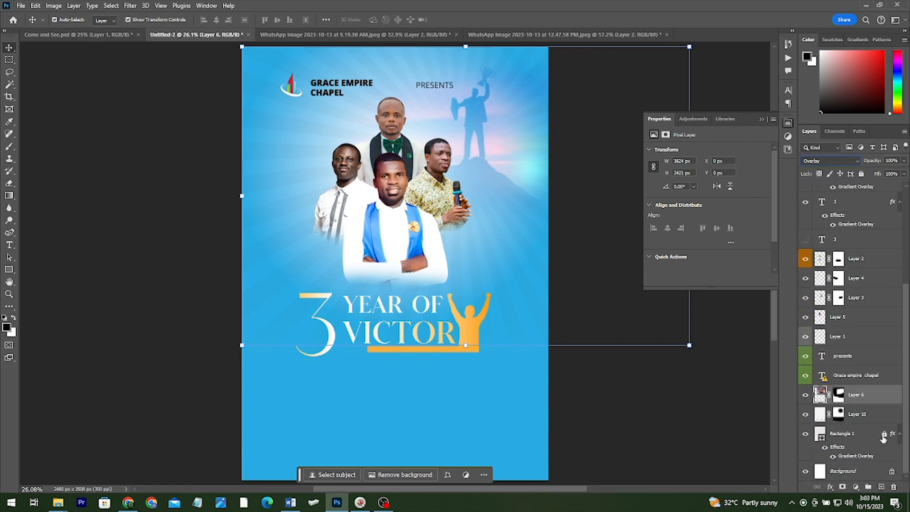
left_click(853, 457)
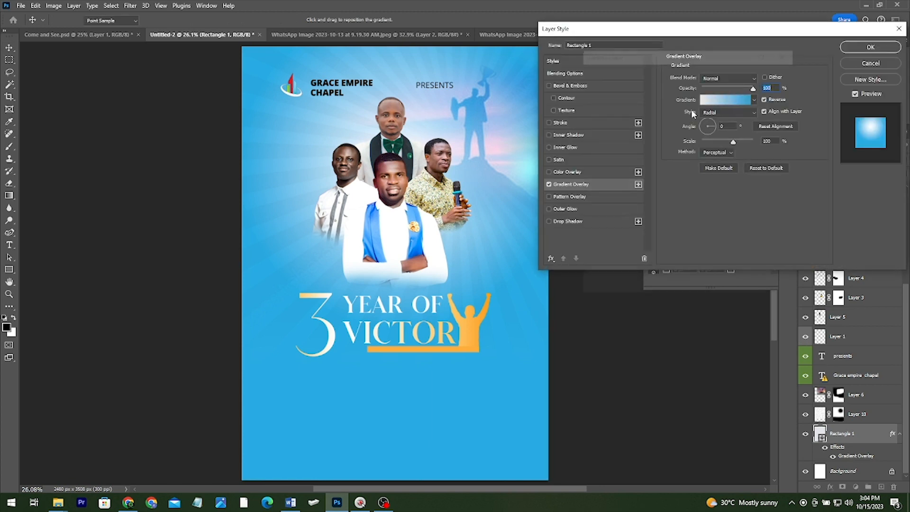
left_click(693, 103)
scroll(635, 125, "down", 5)
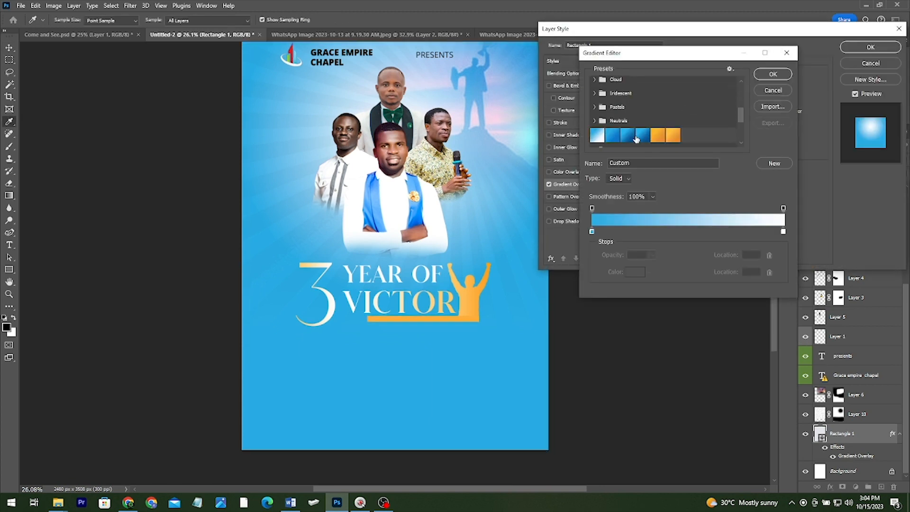
left_click(616, 98)
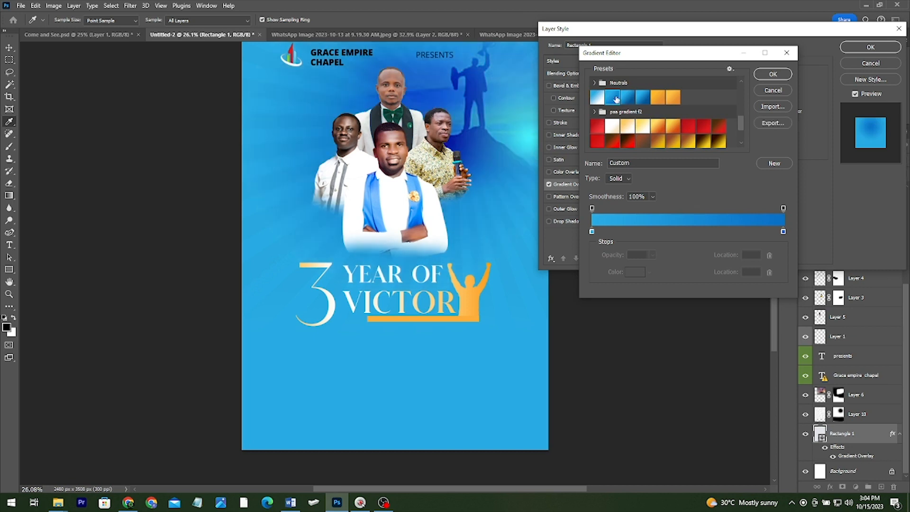
scroll(472, 158, "up", 1)
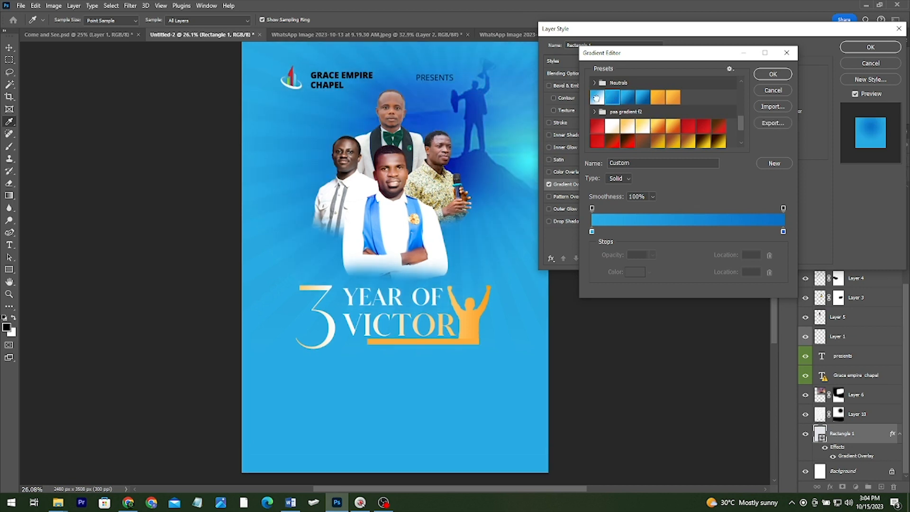
left_click(596, 98)
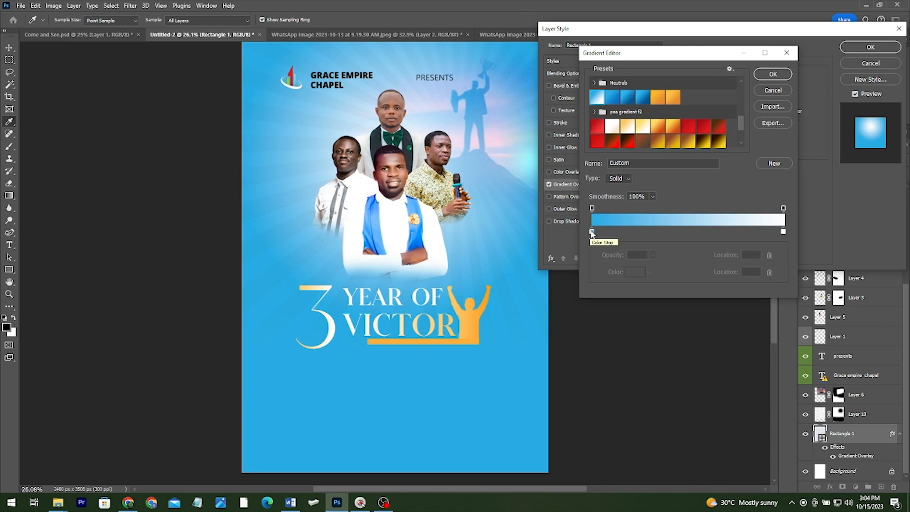
- Change the blue colour stop of the background gradient to 0064e5, sampled from the front man's blue waistcoat
left_click(592, 232)
double_click(614, 217)
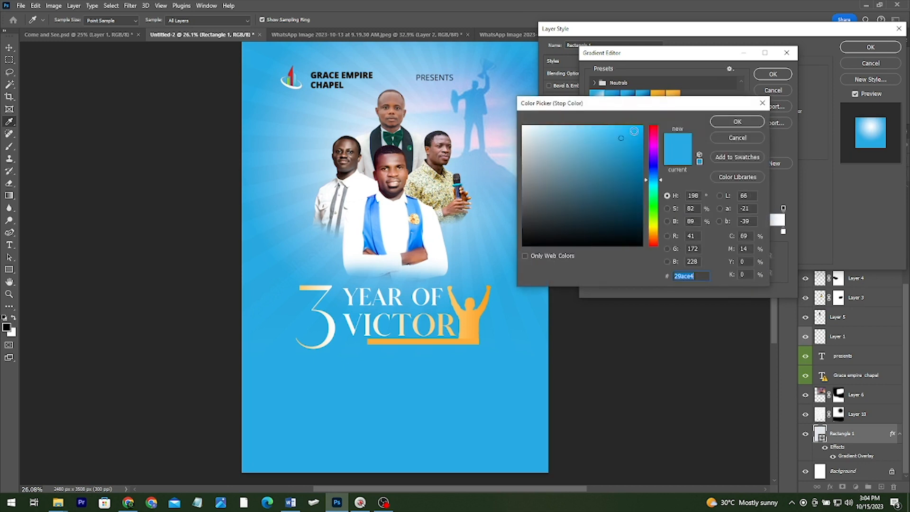
left_click(654, 176)
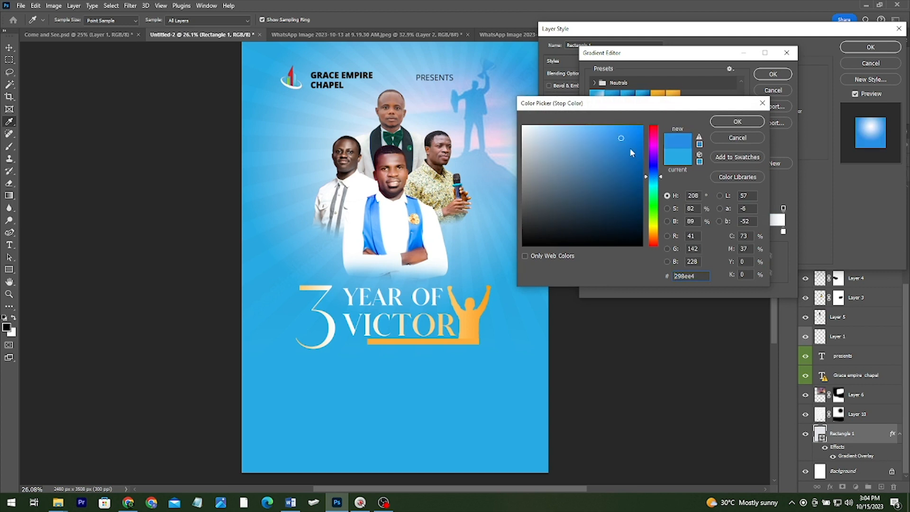
left_click(624, 145)
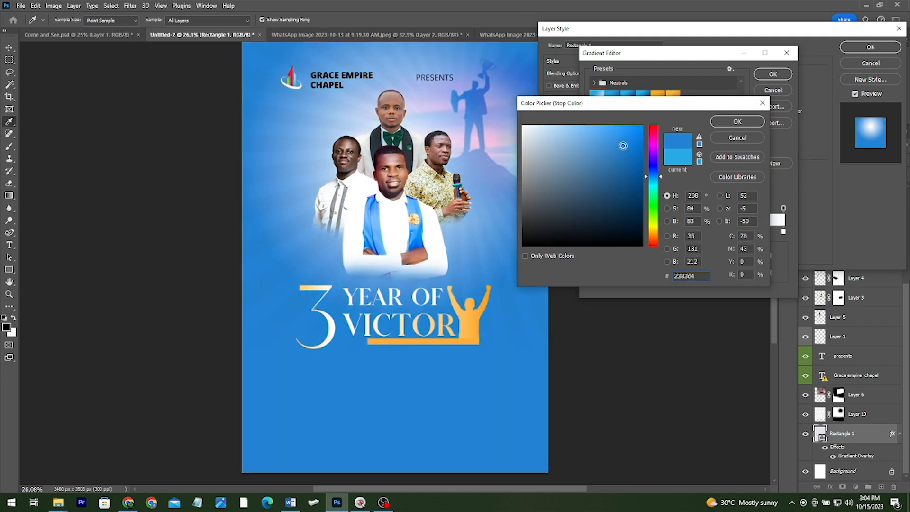
left_click(659, 175)
left_click(655, 175)
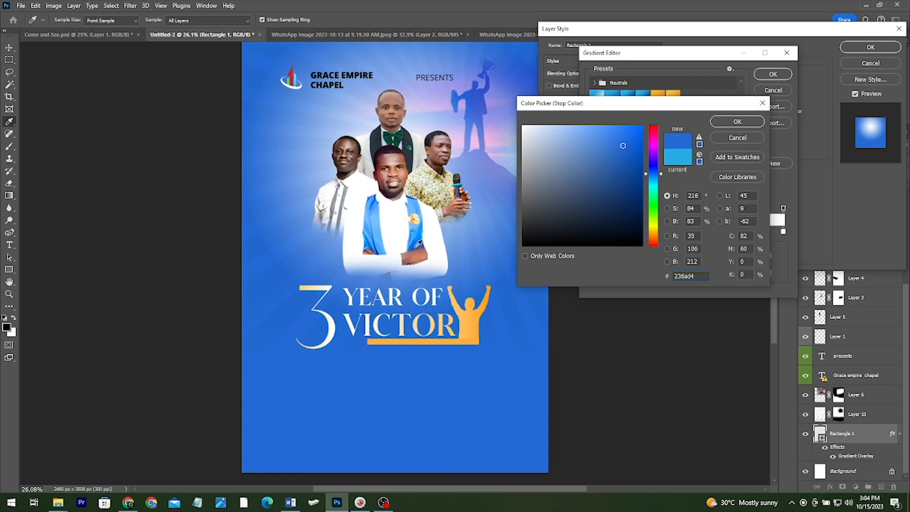
left_click(417, 244)
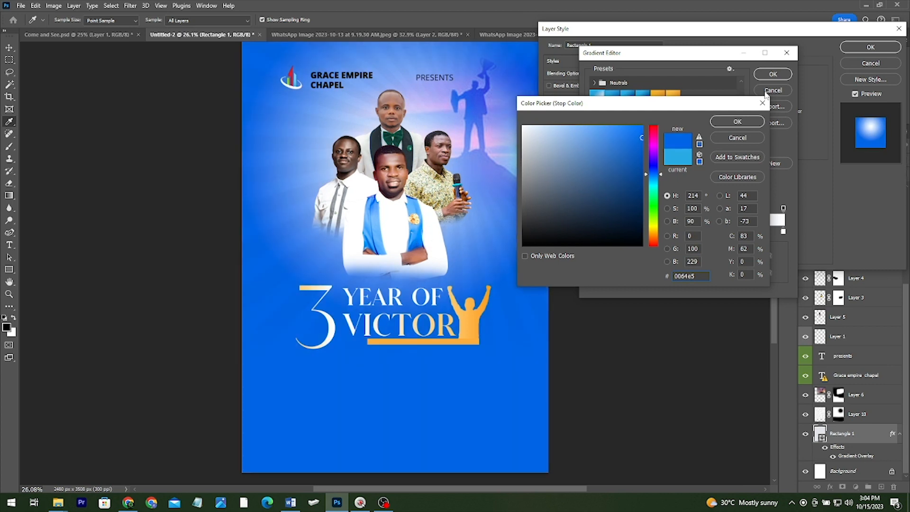
left_click(738, 121)
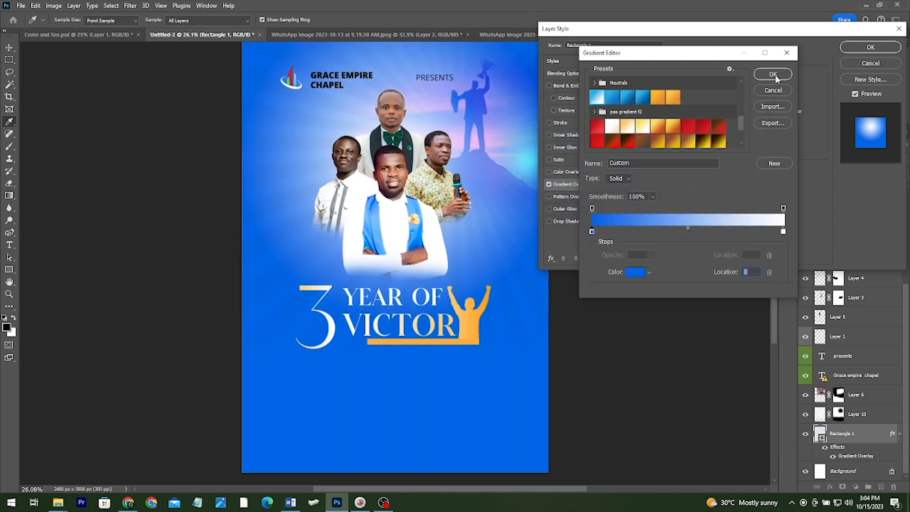
- Save the deep-blue-to-white gradient as a new preset and accept it for the background's gradient overlay
left_click(773, 163)
scroll(701, 137, "up", 1)
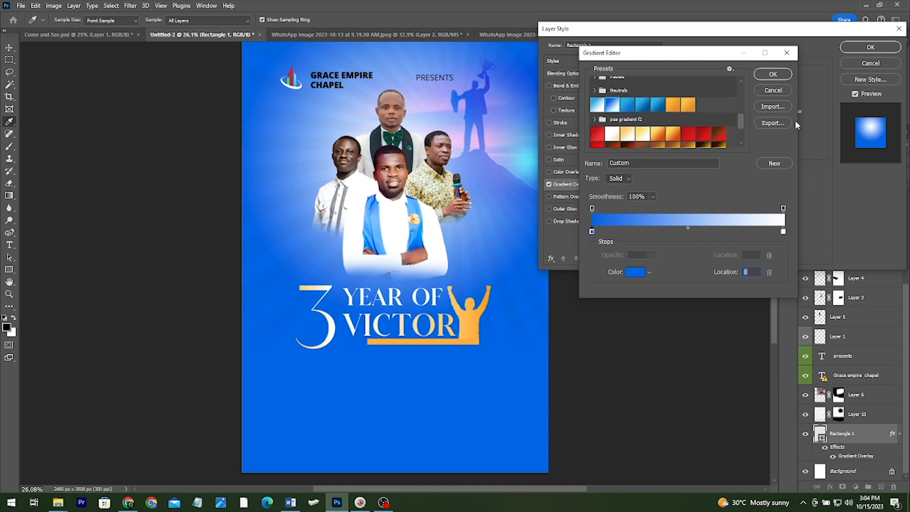
left_click(772, 74)
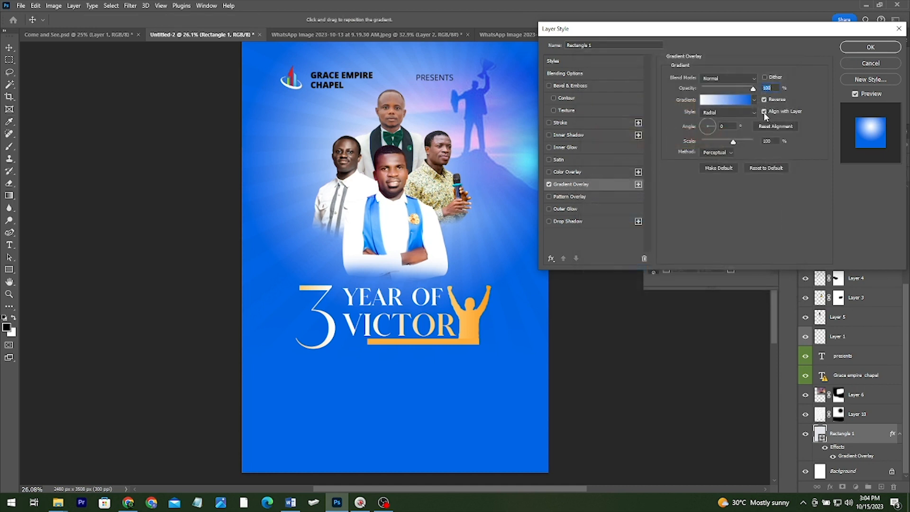
left_click(737, 99)
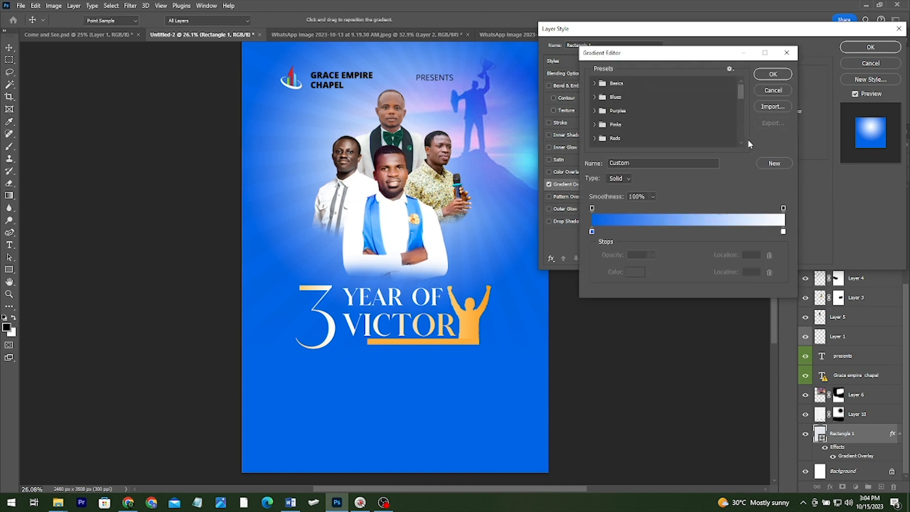
left_click(782, 75)
- Shift the centre of the background's radial gradient slightly up and to the right, and apply the layer style
left_click_drag(503, 138, 518, 133)
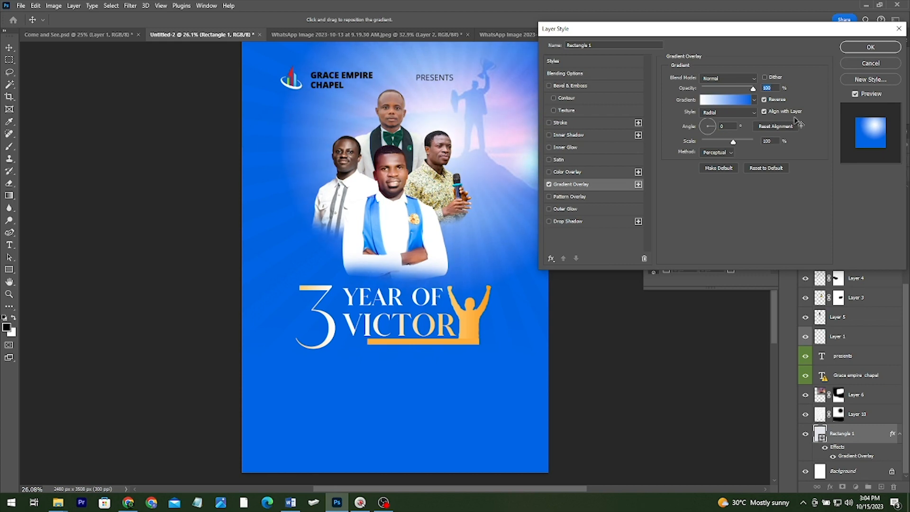
left_click(870, 46)
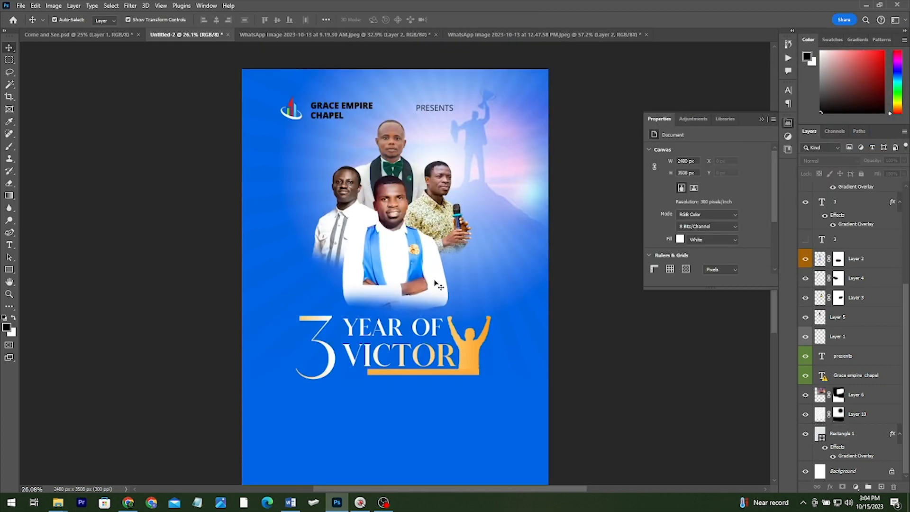
key("ctrl+0")
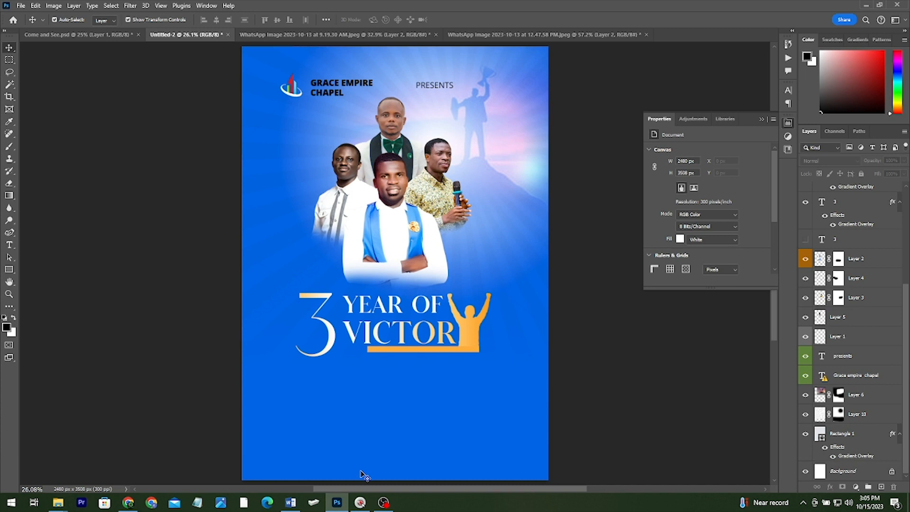
- Switch to the Word document with the flyer text and copy the theme "GREATER GRACE"
left_click(291, 502)
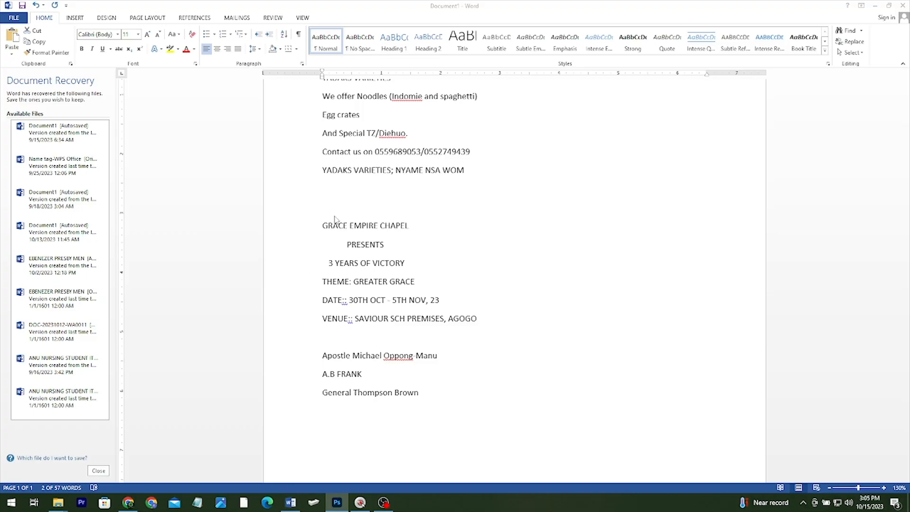
left_click_drag(354, 283, 409, 285)
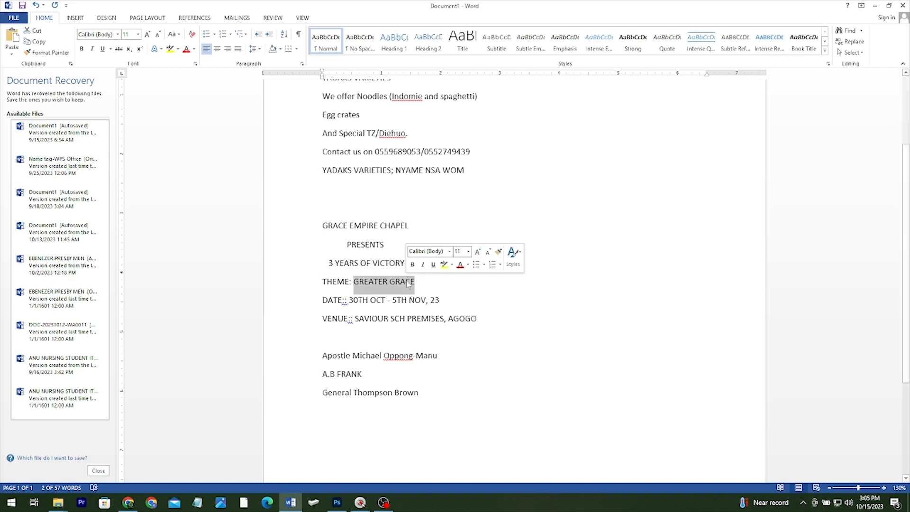
key("ctrl+c")
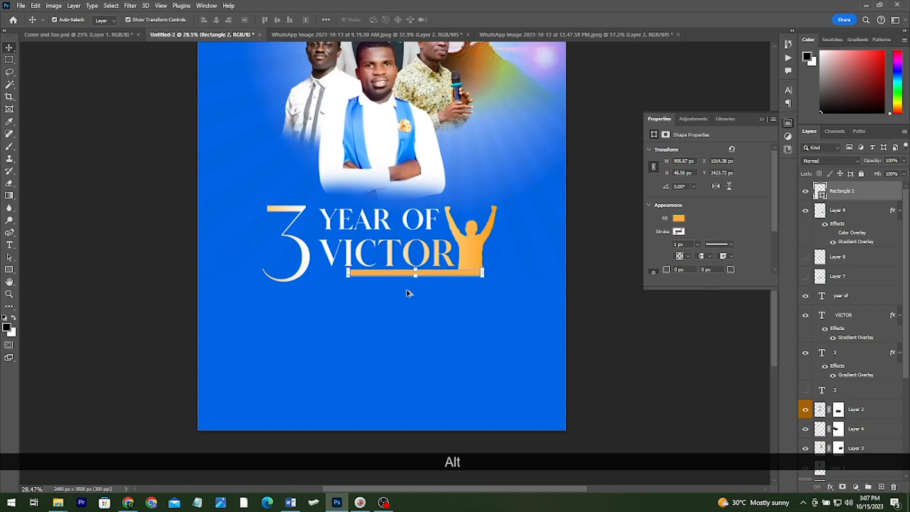
- Enlarge the orange bar beneath "VICTOR" downwards and to the left, to about 1102 × 226 px
scroll(415, 289, "up", 2)
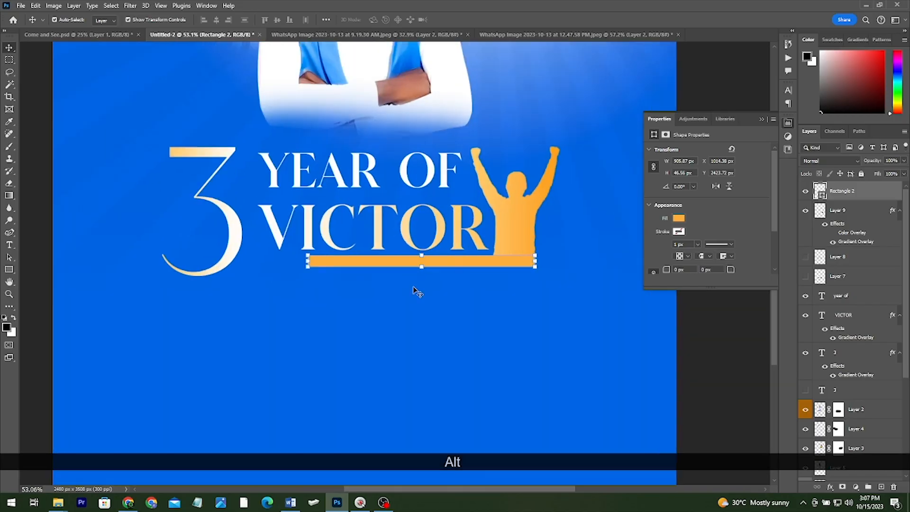
left_click_drag(421, 284, 424, 311)
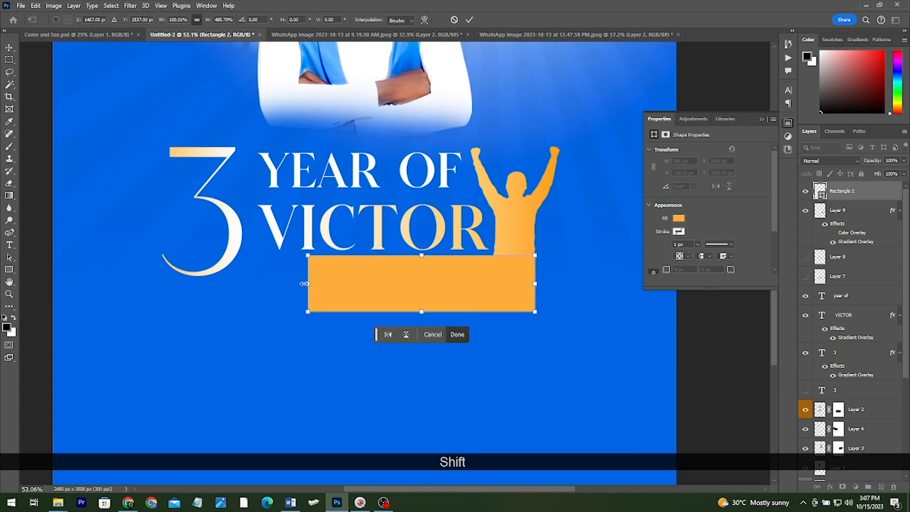
left_click_drag(304, 283, 258, 286)
key("Return")
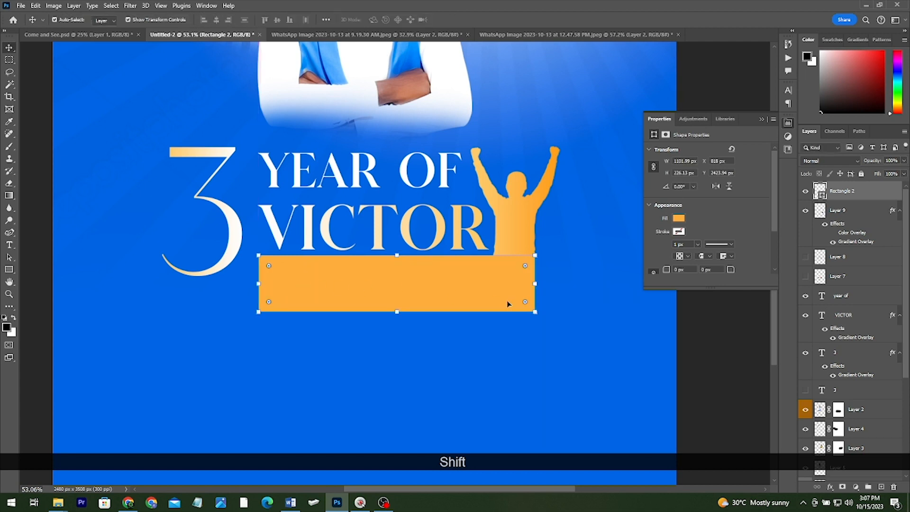
scroll(528, 313, "up", 2)
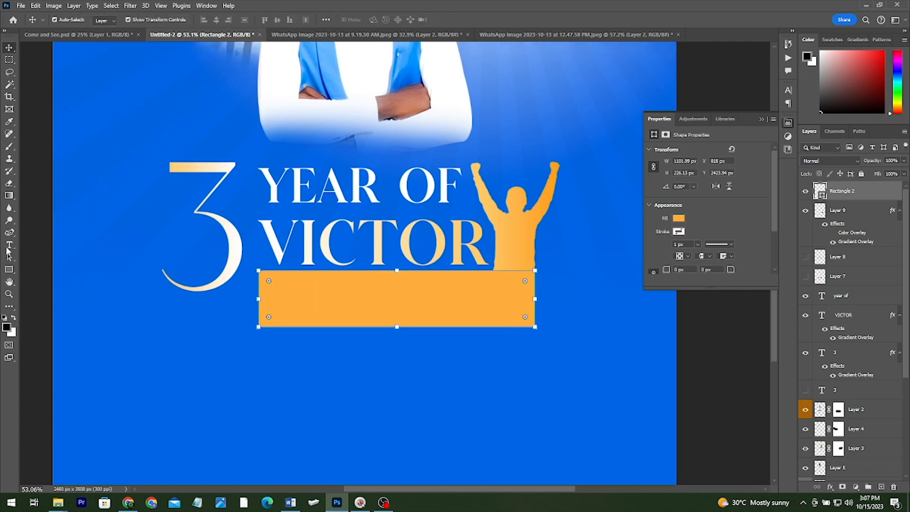
left_click(9, 71)
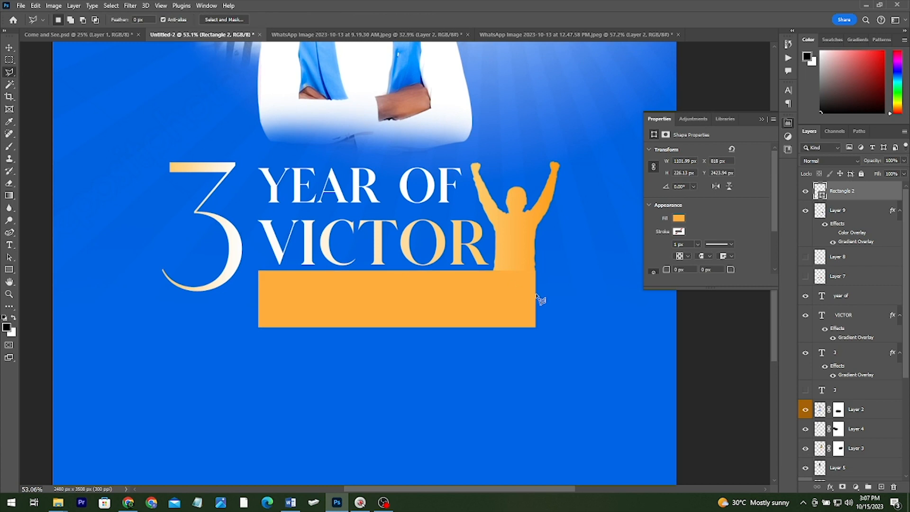
left_click(541, 300)
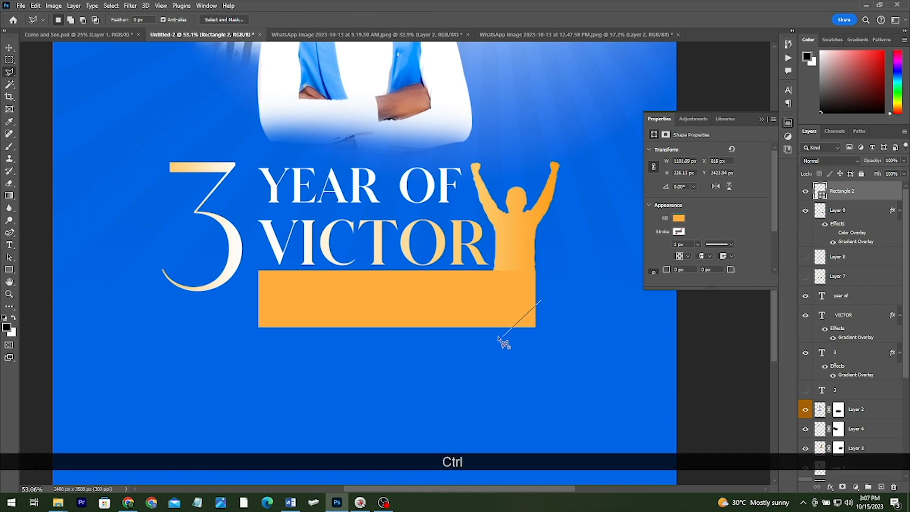
left_click(499, 331, "ctrl")
key("Return")
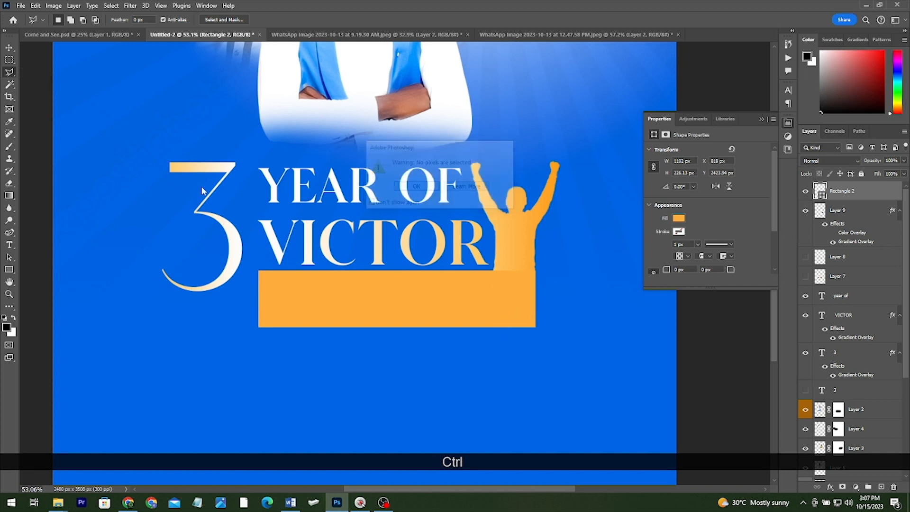
- Draw a rectangle about 249 × 258 px, rotate it 30° and place it over the lower-right corner of the orange bar
left_click(8, 269)
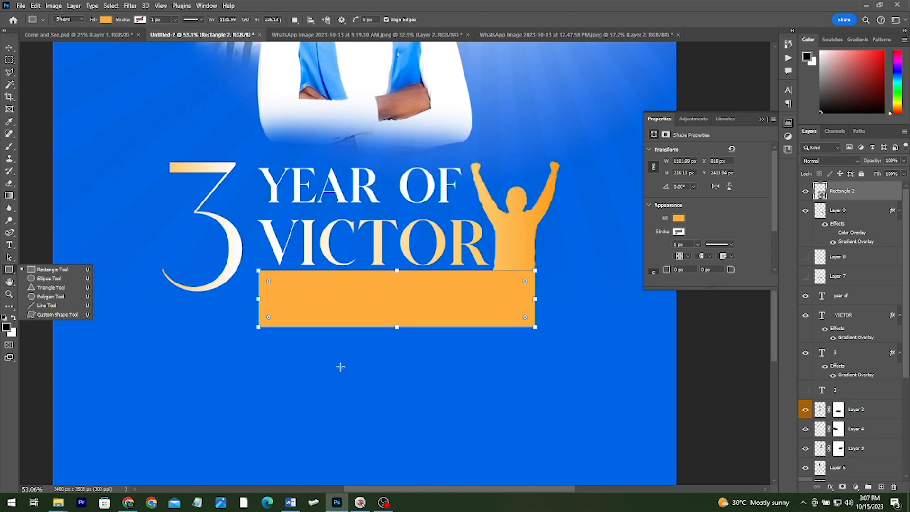
left_click_drag(347, 368, 410, 433)
key("v")
key("ctrl+t")
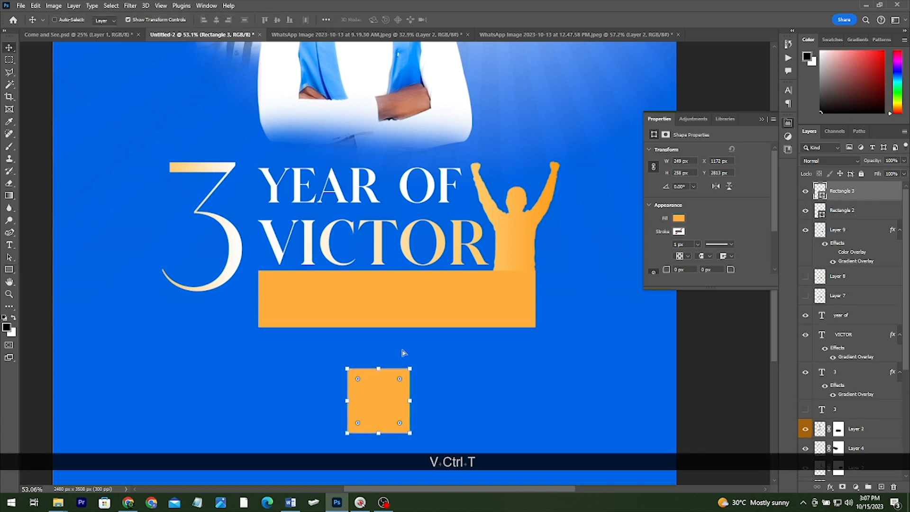
left_click_drag(412, 356, 418, 365)
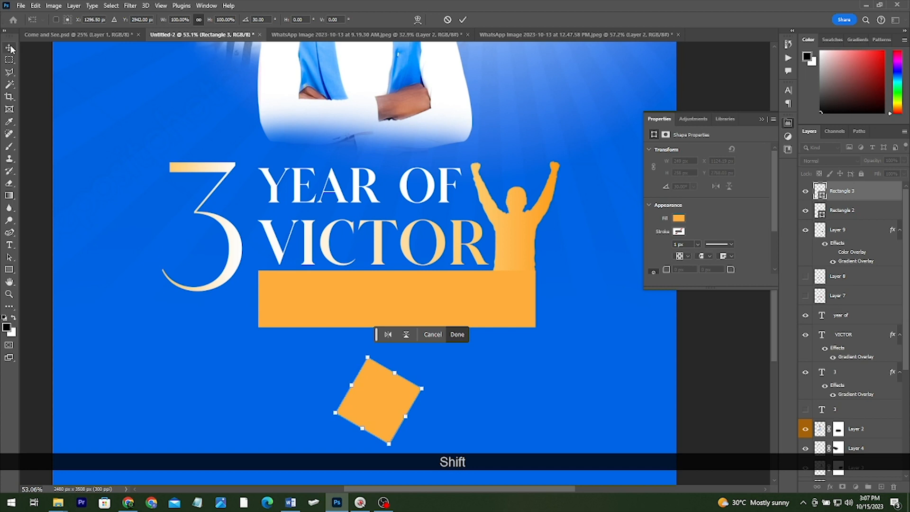
double_click(369, 385)
left_click_drag(368, 395, 542, 322)
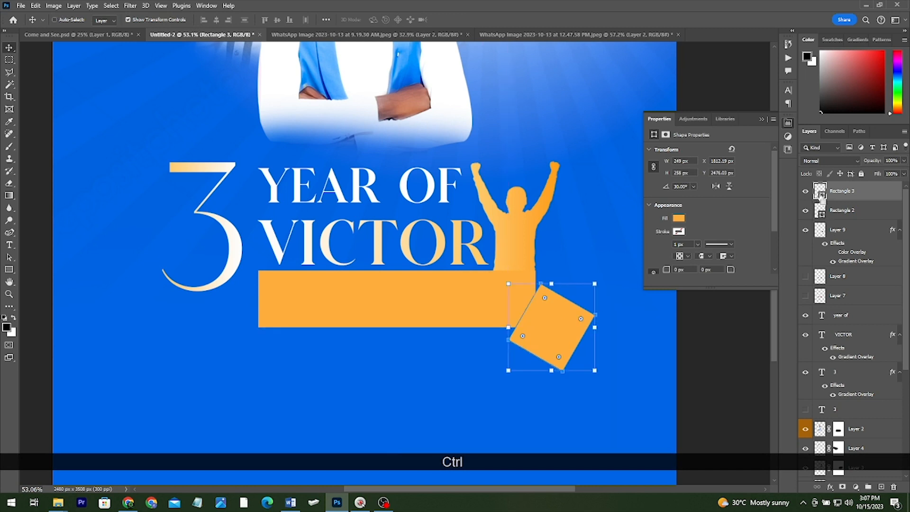
- Hide the rotated rectangle and use its outline to mask an angled cut into the orange bar's lower-right corner
left_click(822, 197, "ctrl")
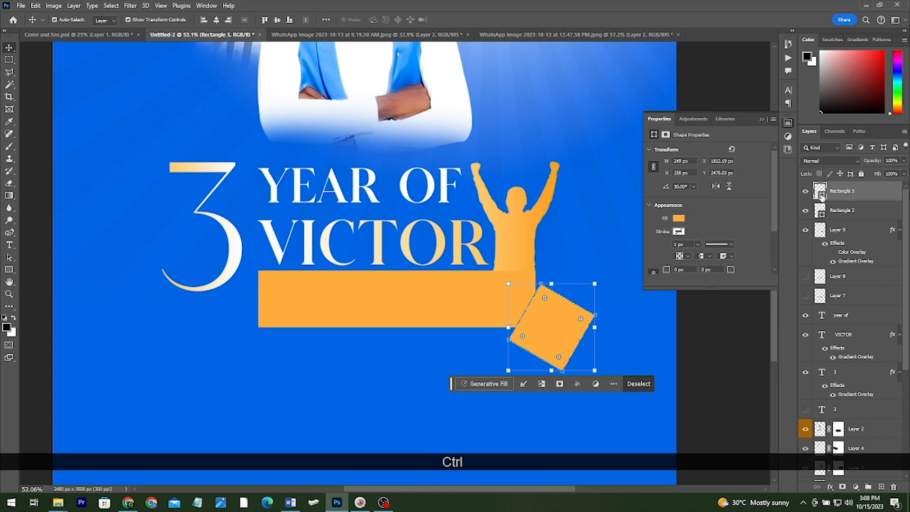
key("1")
key("1")
left_click(806, 193)
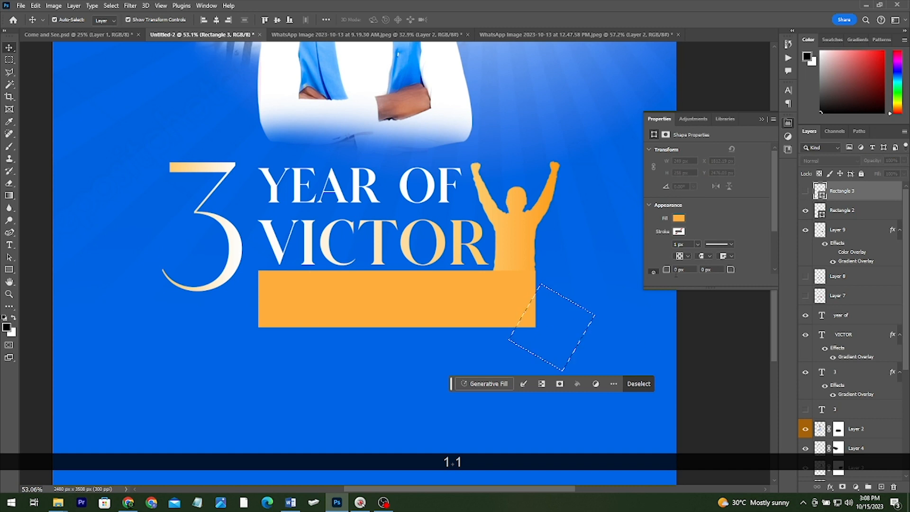
left_click(839, 215)
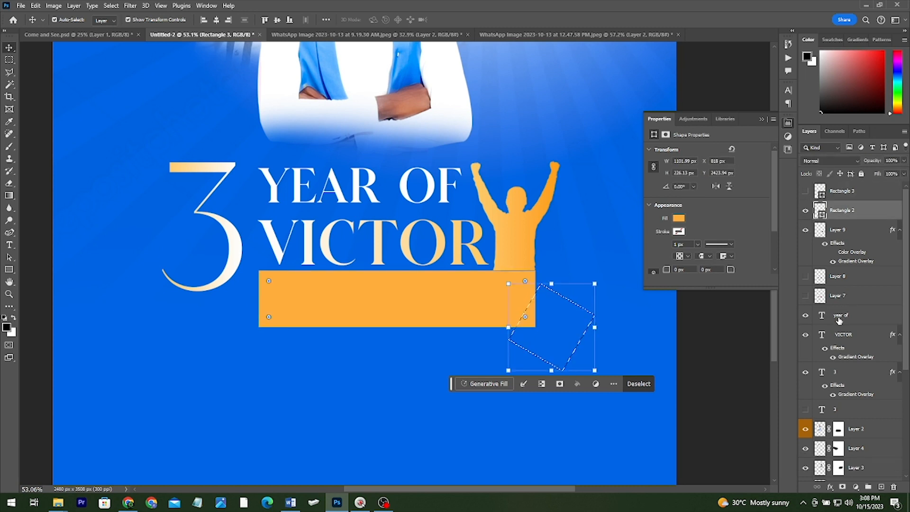
key("alt")
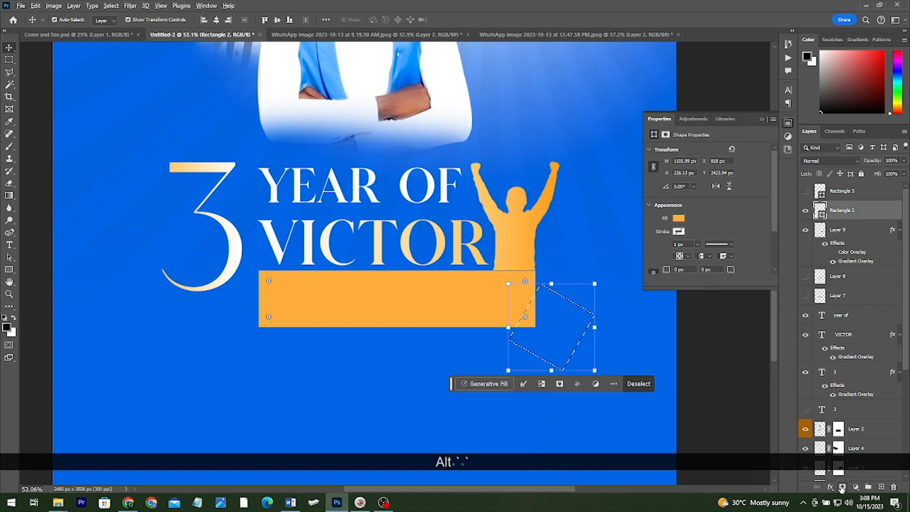
left_click(842, 488, "alt")
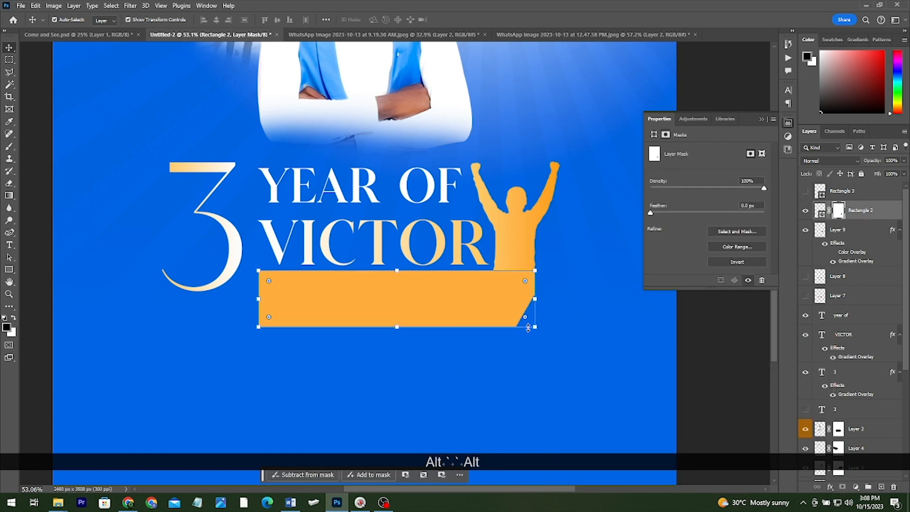
left_click_drag(692, 332, 585, 332)
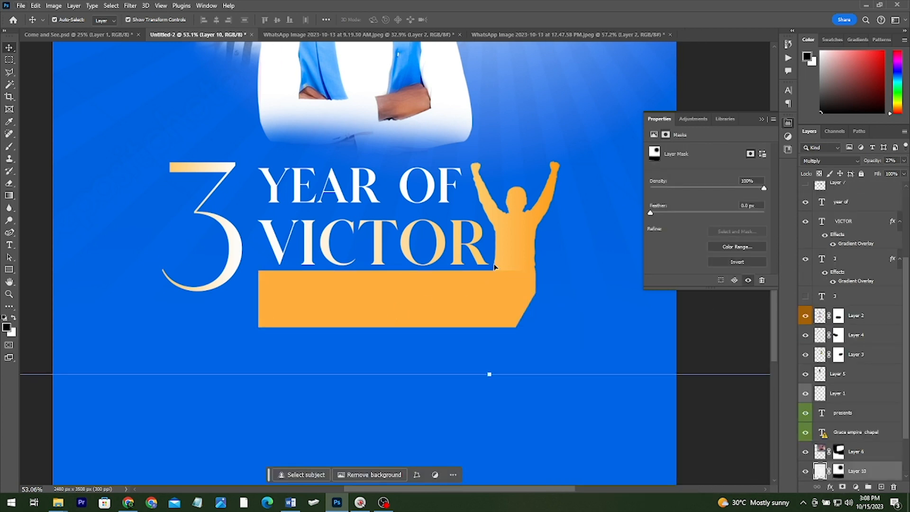
scroll(496, 265, "down", 4)
scroll(415, 273, "up", 3)
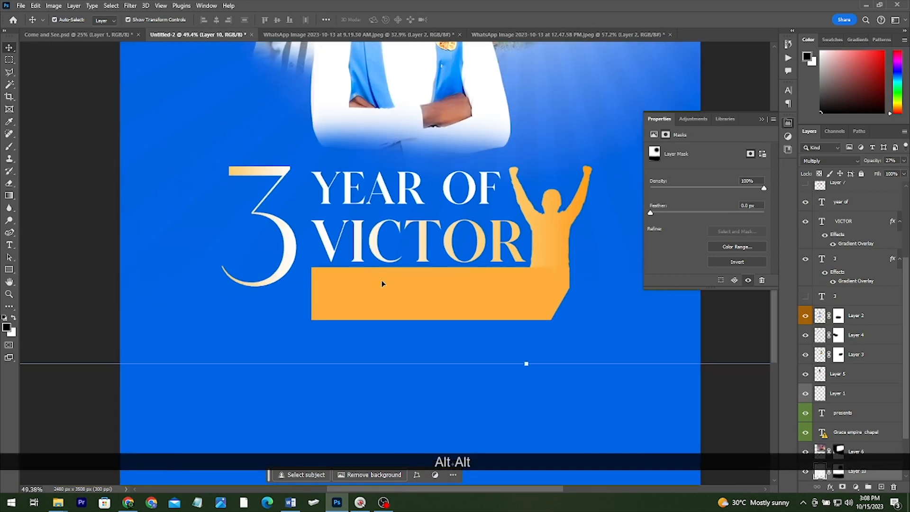
left_click(358, 297)
left_click(95, 325)
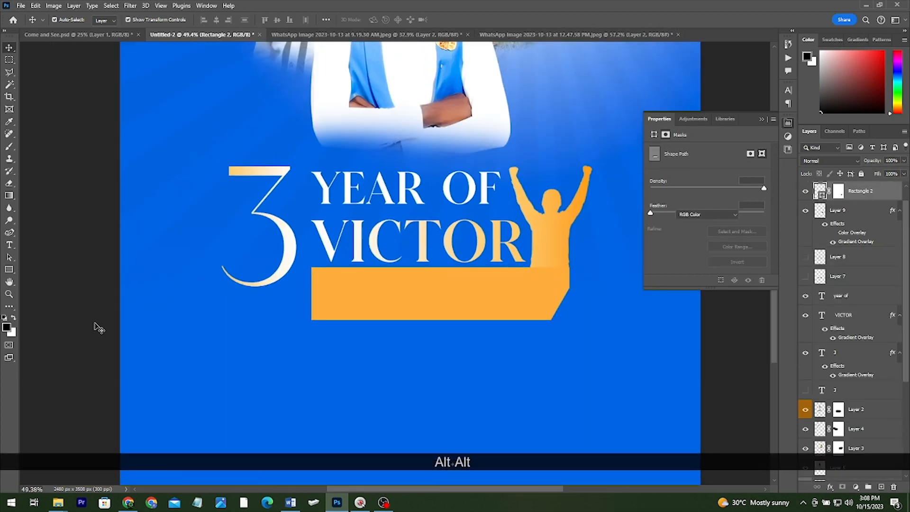
- Switch to the Word document, copy the line "THEME: GREATER GRACE" and return to the Photoshop flyer
left_click(290, 502)
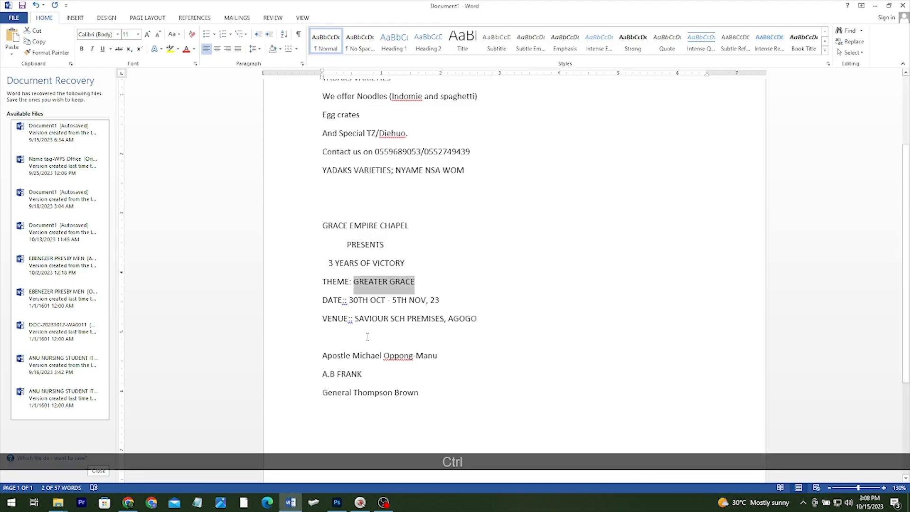
key("ctrl+c")
left_click(295, 287)
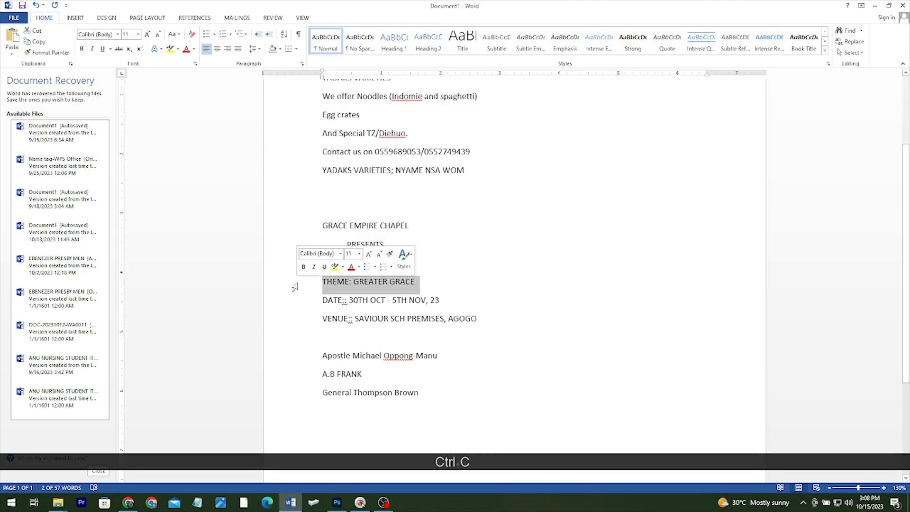
left_click(291, 501)
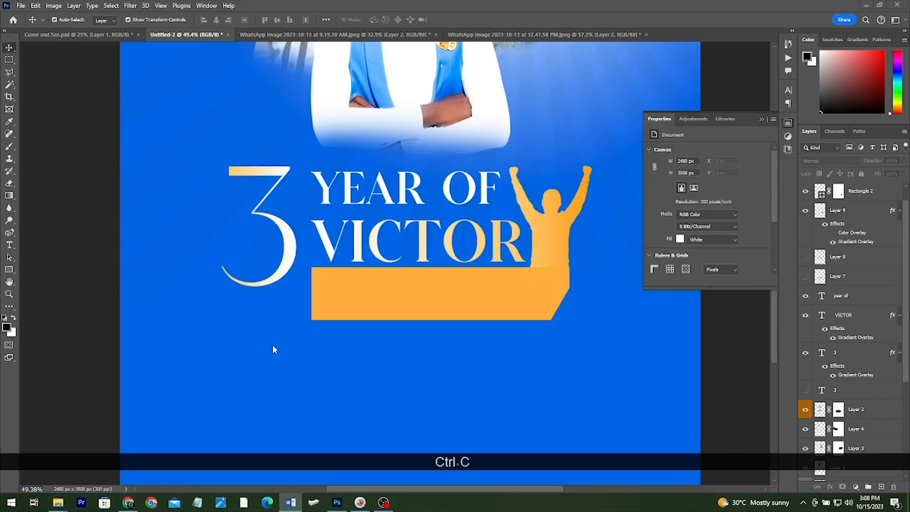
- Paste "THEME: GREATER GRACE" as a text layer on the orange bar and scale it to about 160% from its centre
left_click(9, 245)
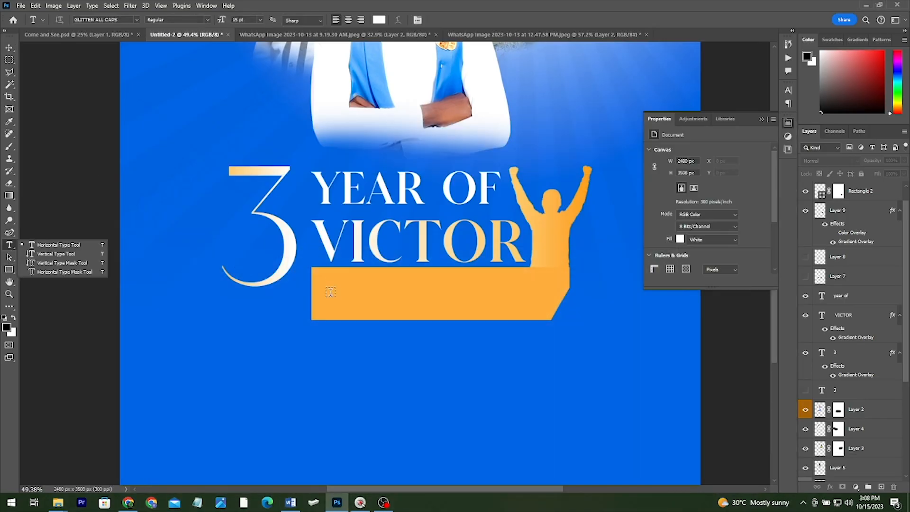
left_click(330, 291)
key("ctrl+v")
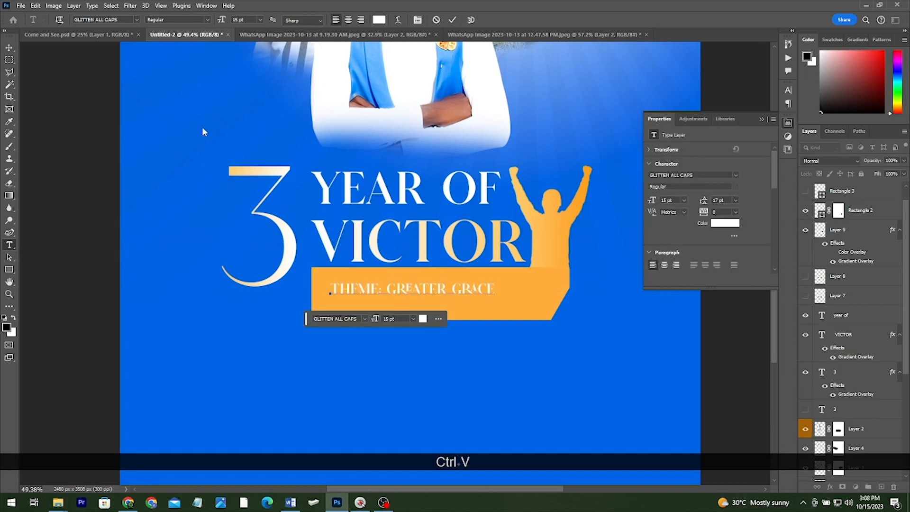
left_click(9, 48)
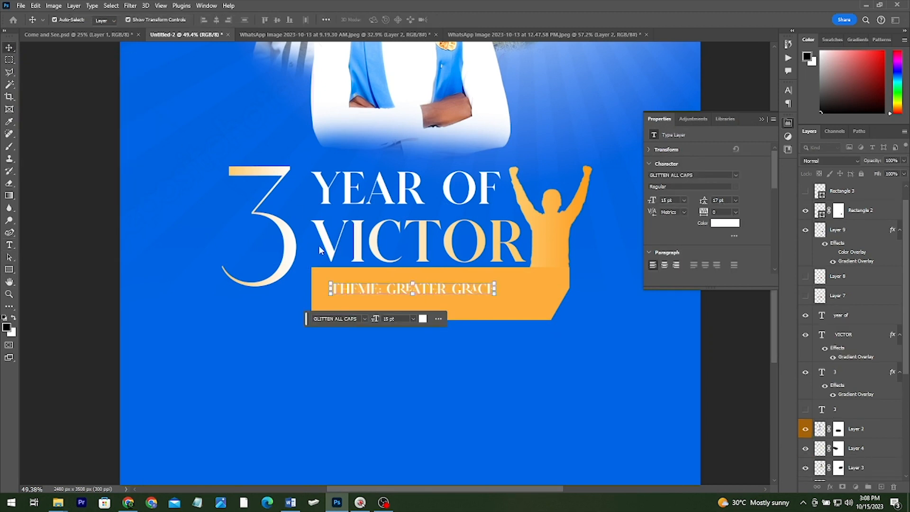
key("ctrl+t")
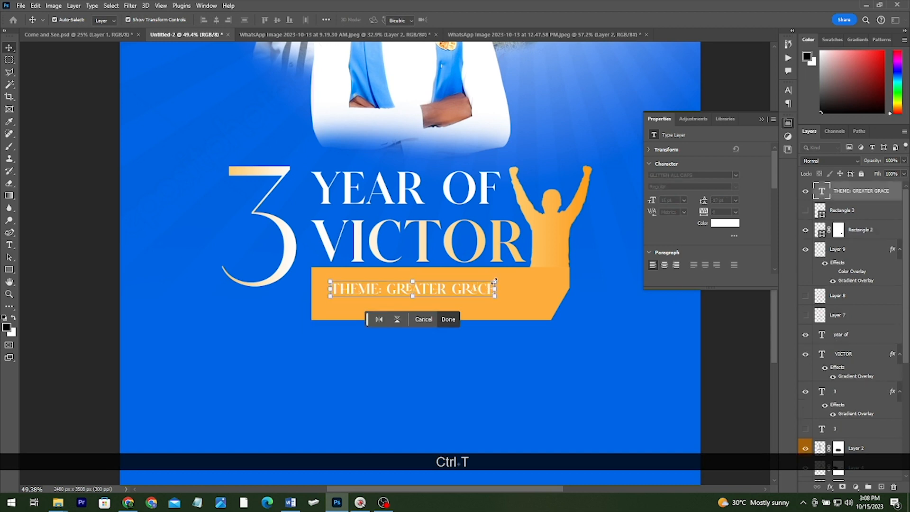
left_click_drag(493, 282, 544, 259)
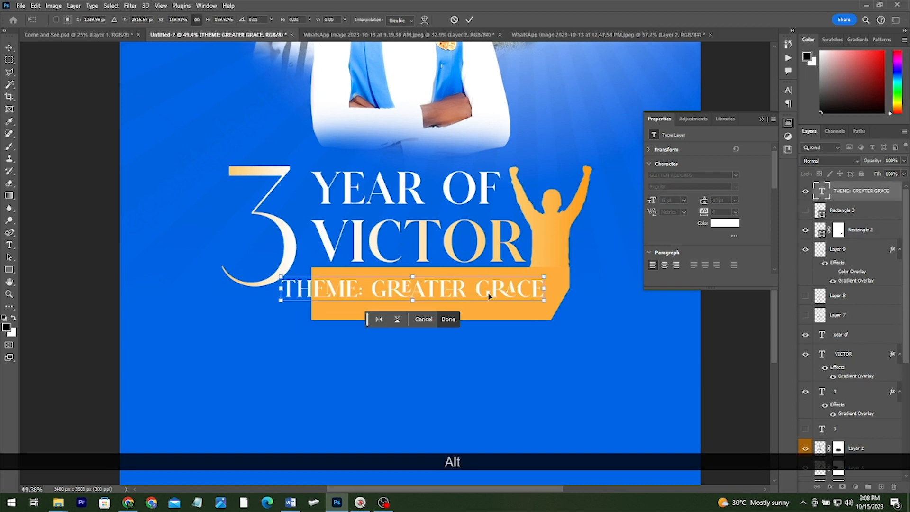
key("Return")
- Cut "THEME:" from the bar text and reposition the remaining "GREATER GRACE" within the orange bar
left_click_drag(361, 292, 263, 295)
double_click(359, 296)
key("ctrl+x")
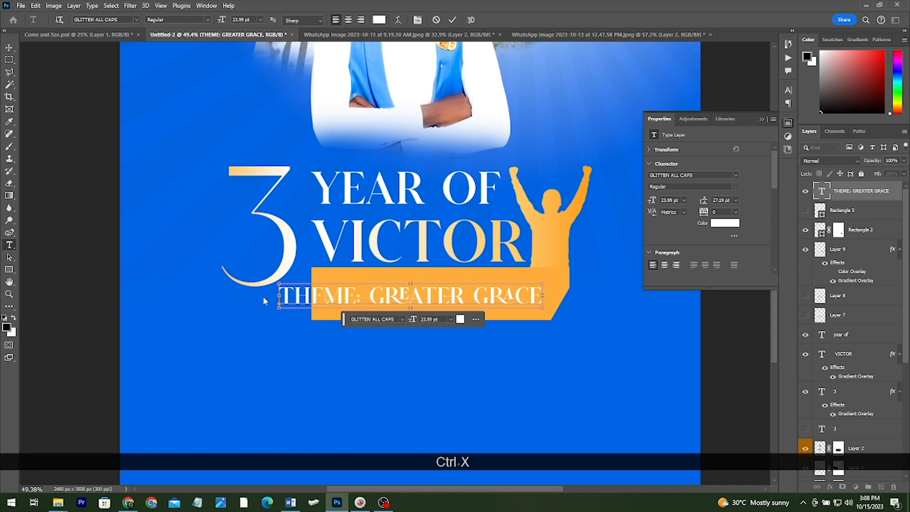
key("Return")
left_click_drag(419, 304, 481, 302)
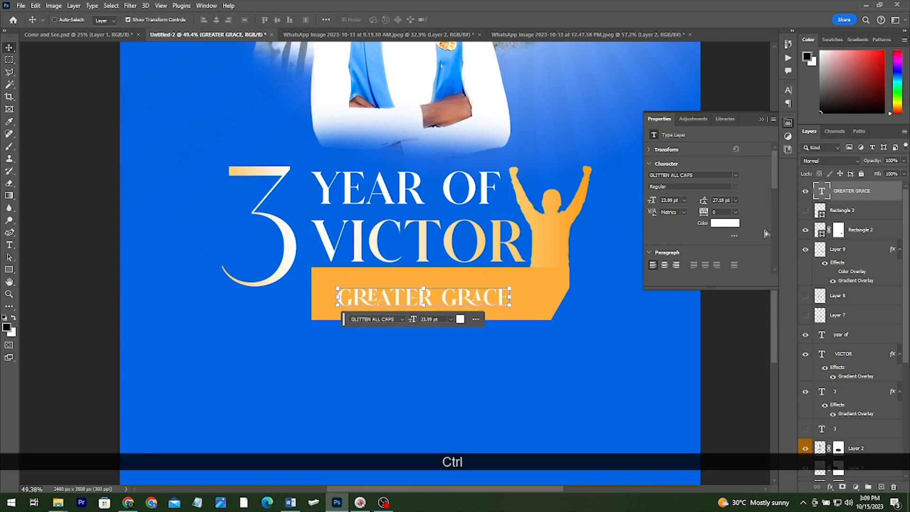
- Set the colour of the "GREATER GRACE" text to black (000000)
left_click(724, 222)
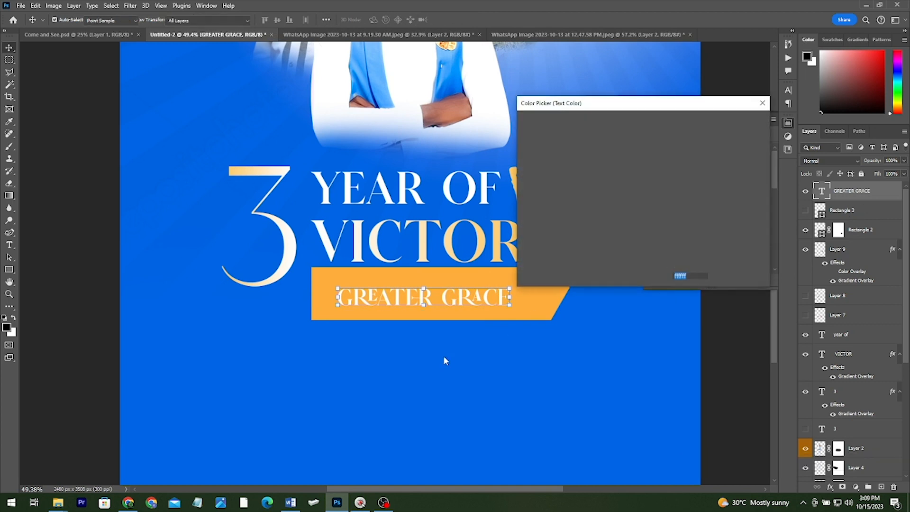
left_click(443, 360)
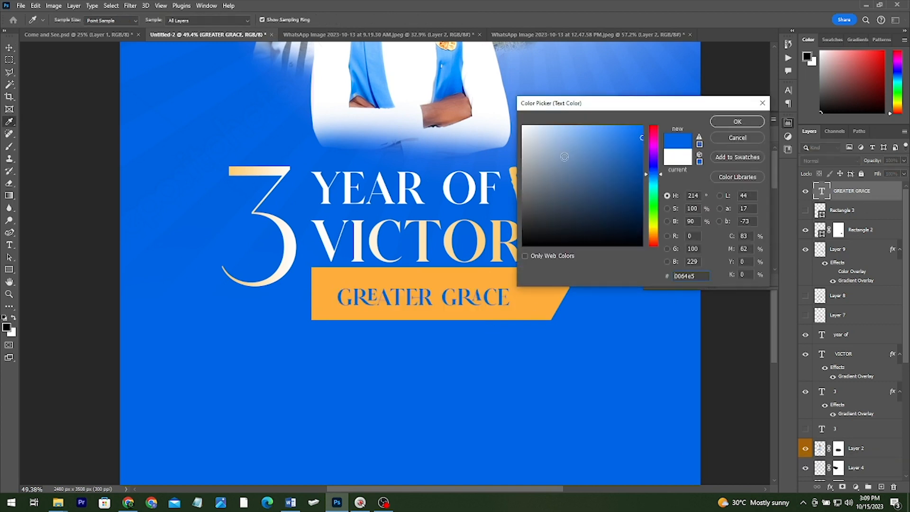
left_click_drag(551, 200, 500, 276)
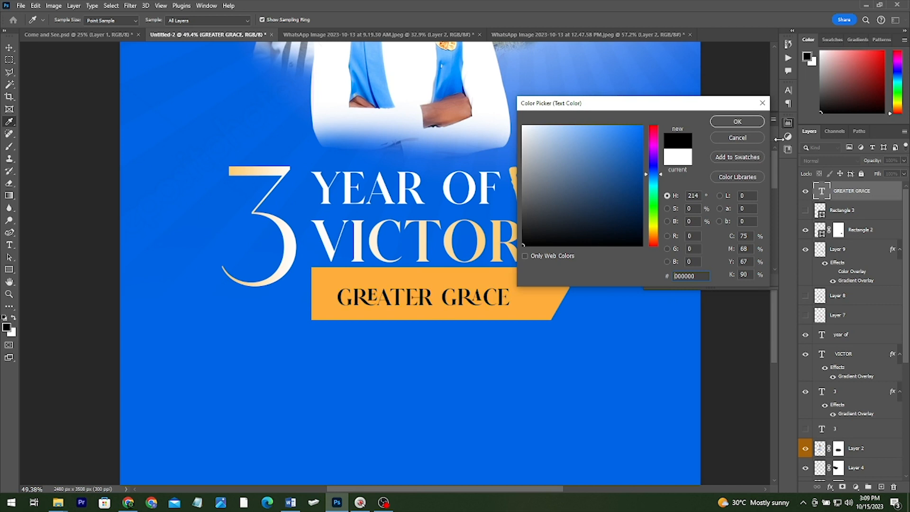
left_click(738, 121)
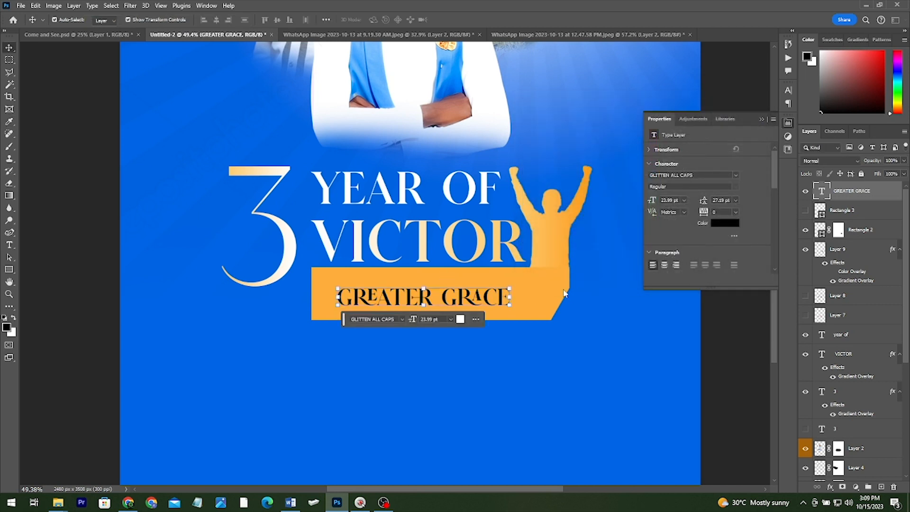
- Add a reversed radial gradient overlay in white and blue to the theme bar at 100% opacity and 100% scale
left_click(533, 278)
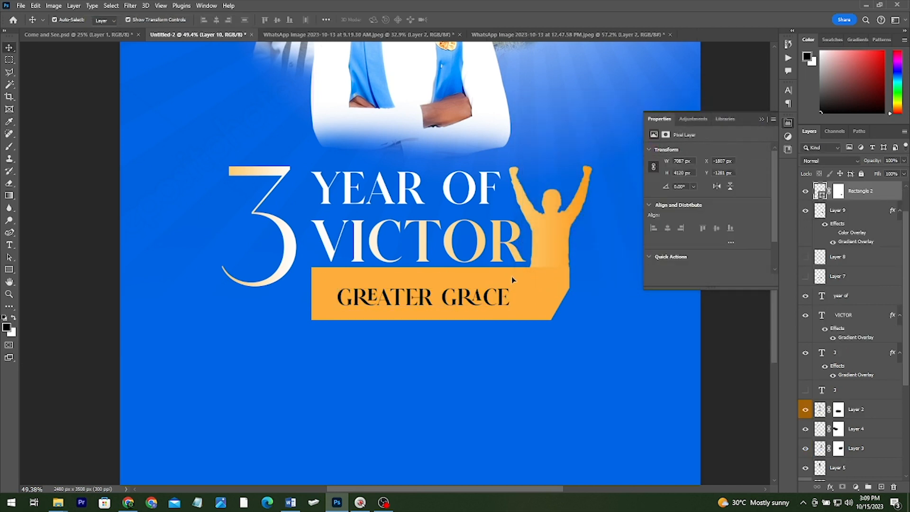
left_click(830, 487)
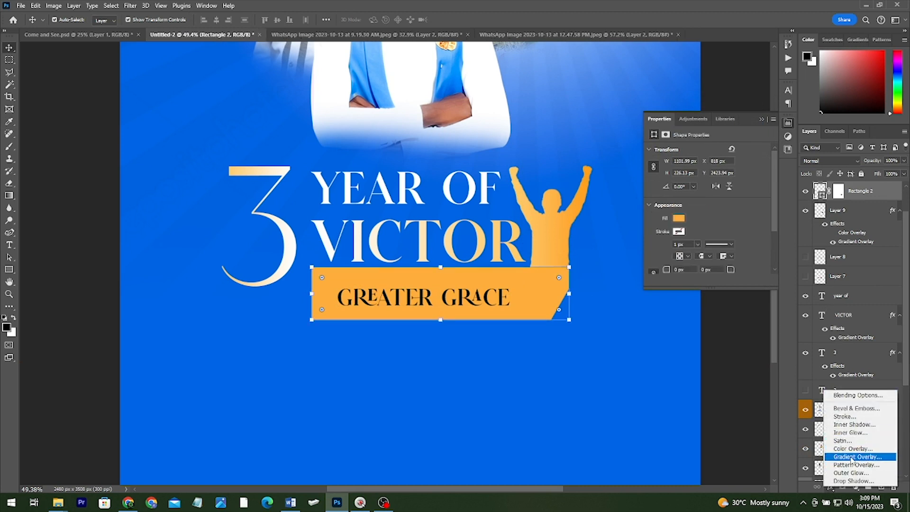
left_click(852, 460)
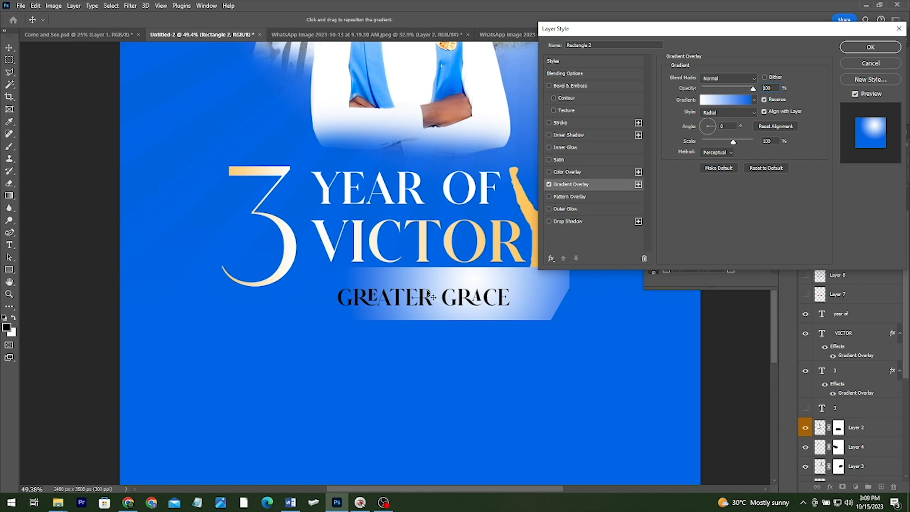
- Add a Multiply drop shadow to the theme bar with 31% opacity, 57° angle, 22 px distance and about 35 px size
left_click(561, 221)
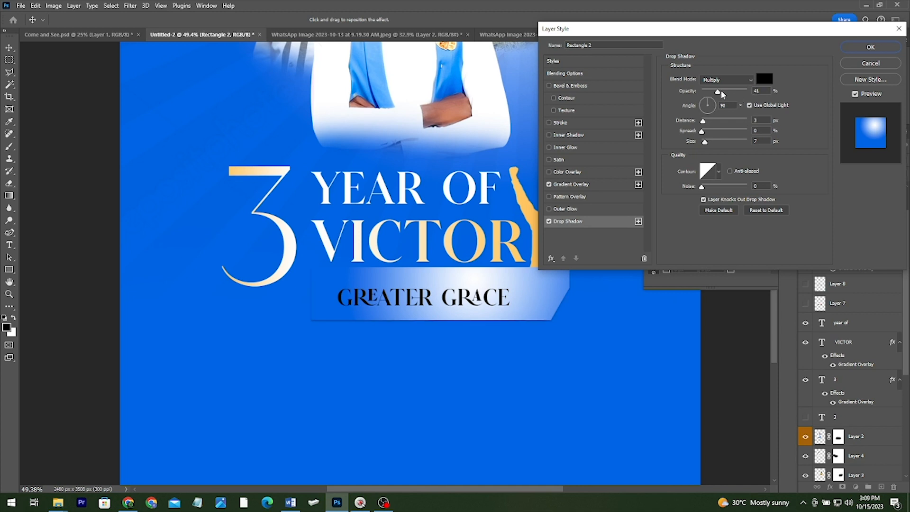
left_click_drag(717, 91, 733, 91)
left_click(711, 141)
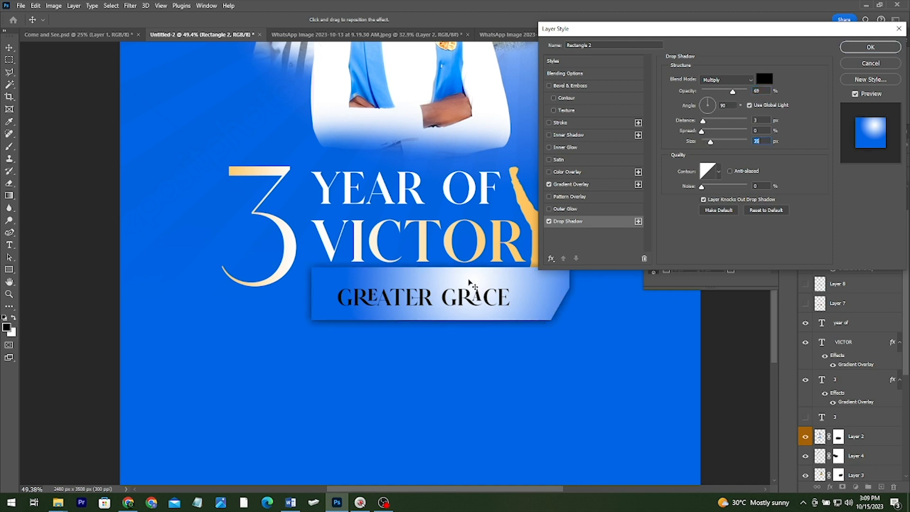
left_click_drag(732, 91, 717, 94)
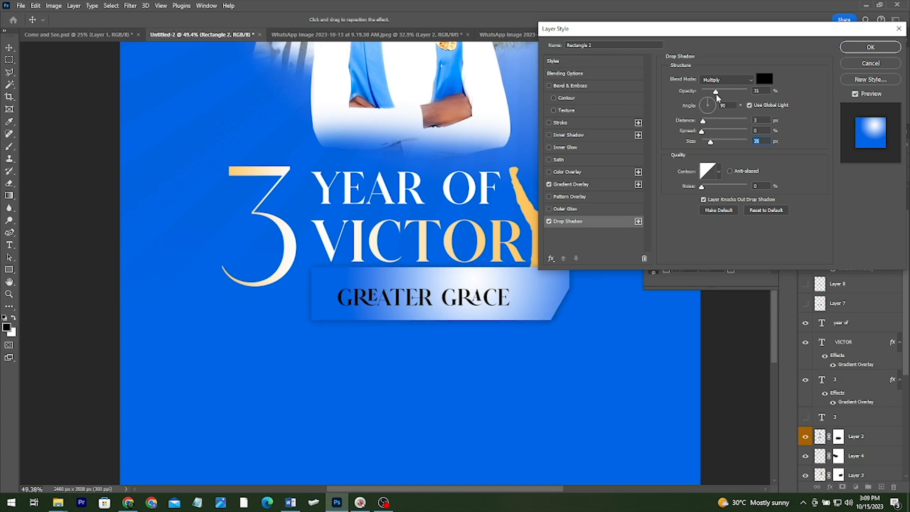
left_click_drag(412, 299, 408, 299)
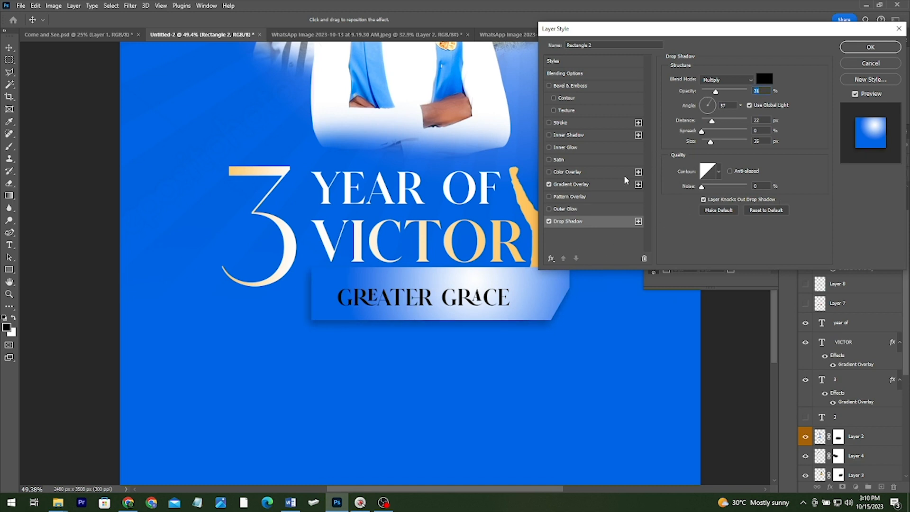
- Replace the theme bar's blue-and-white gradient overlay with a yellow-and-orange preset and shift its orange centre towards the bar's right end
left_click(574, 184)
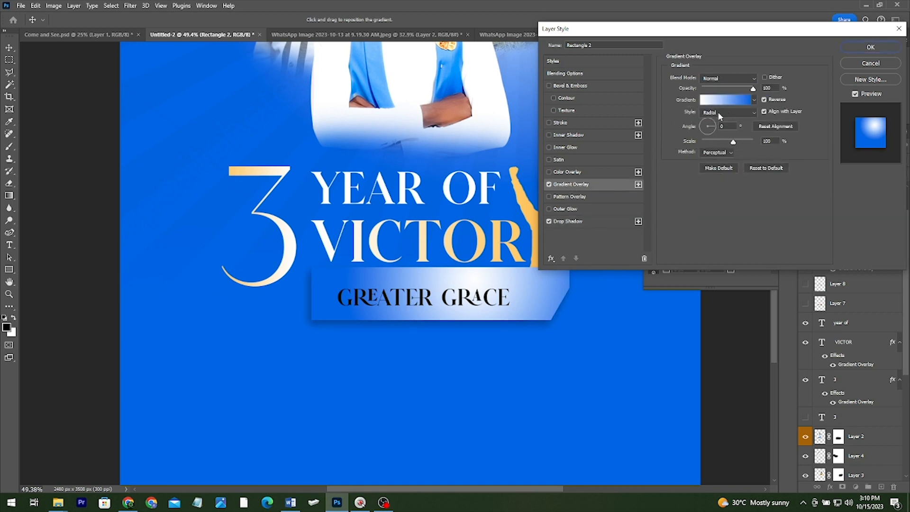
left_click(722, 100)
scroll(663, 117, "down", 5)
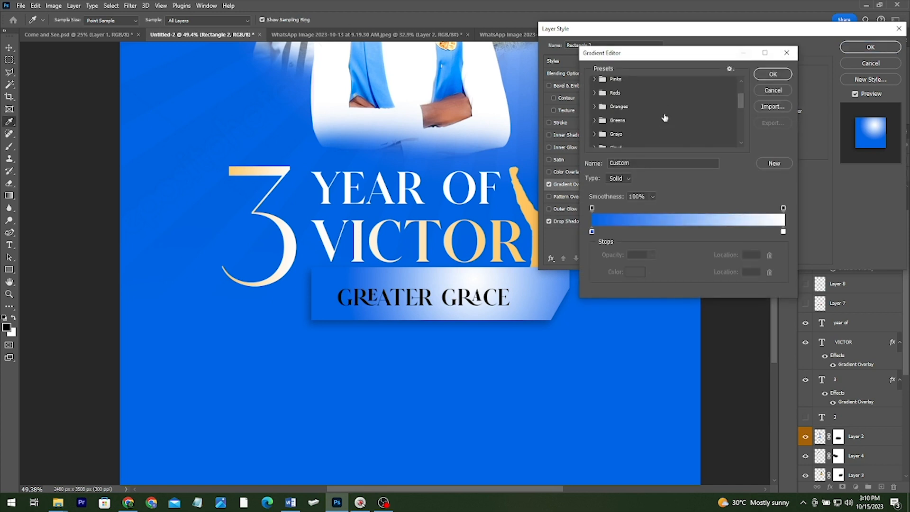
scroll(664, 117, "down", 5)
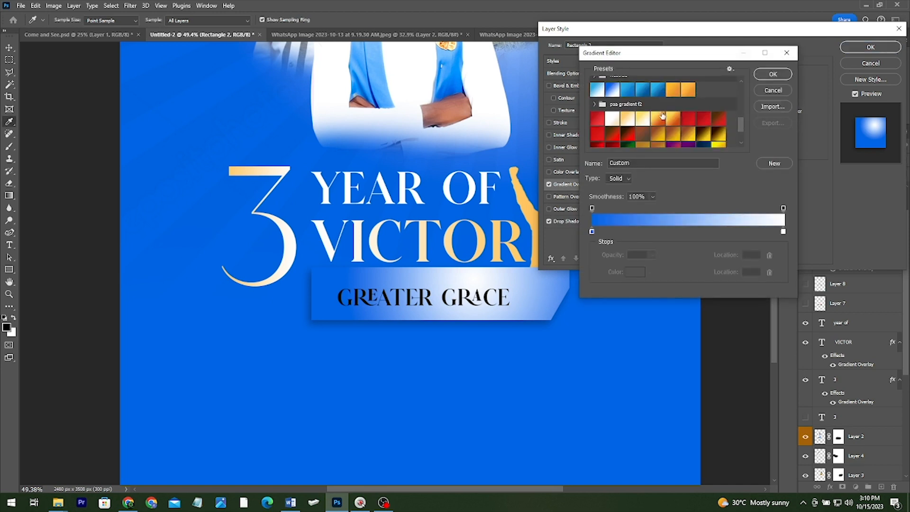
left_click(773, 74)
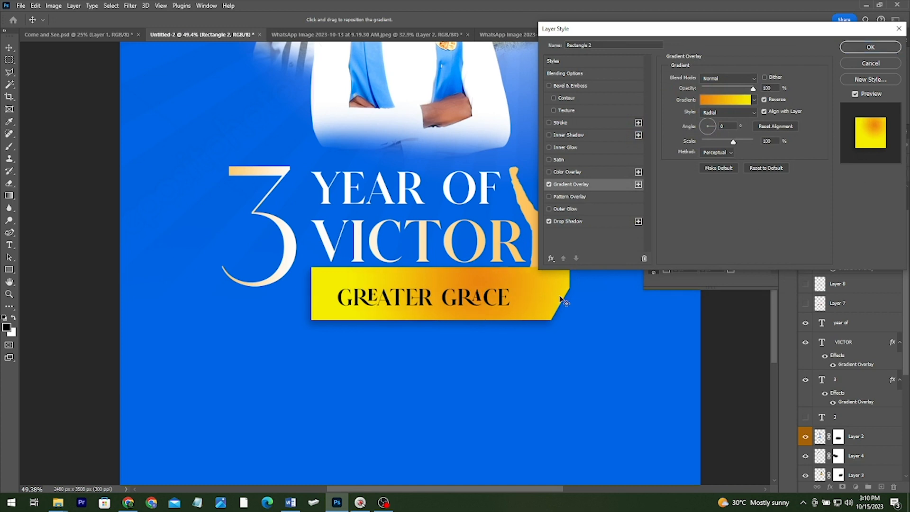
left_click_drag(560, 297, 535, 297)
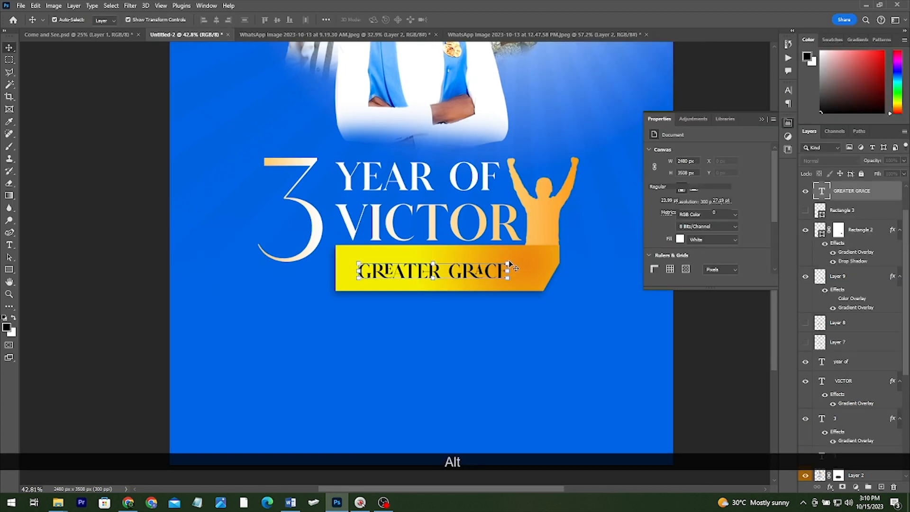
- Enlarge the "GREATER GRACE" text to 28.03 pt within the yellow-orange bar
left_click_drag(509, 262, 521, 259)
key("Return")
scroll(474, 275, "up", 5)
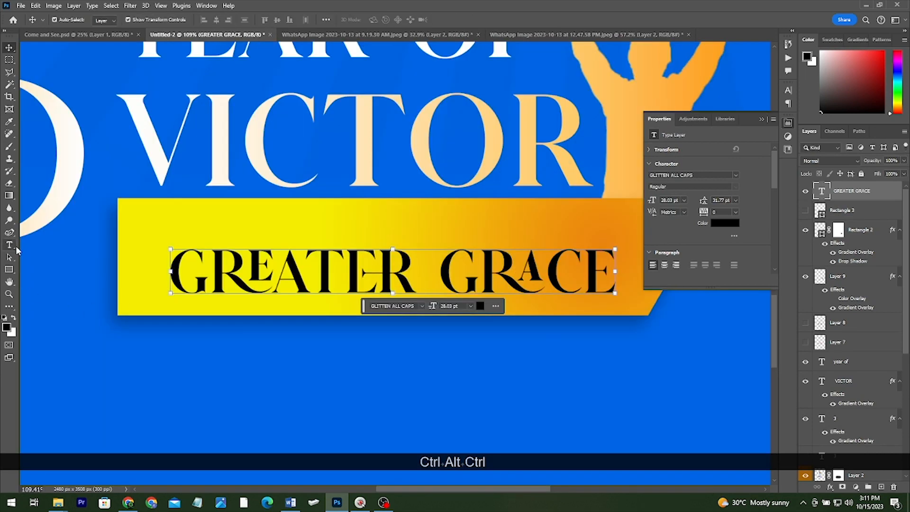
- Add a white 15 pt "THEME:" text layer and place it on the bar, centred above "GREATER GRACE"
left_click(13, 245)
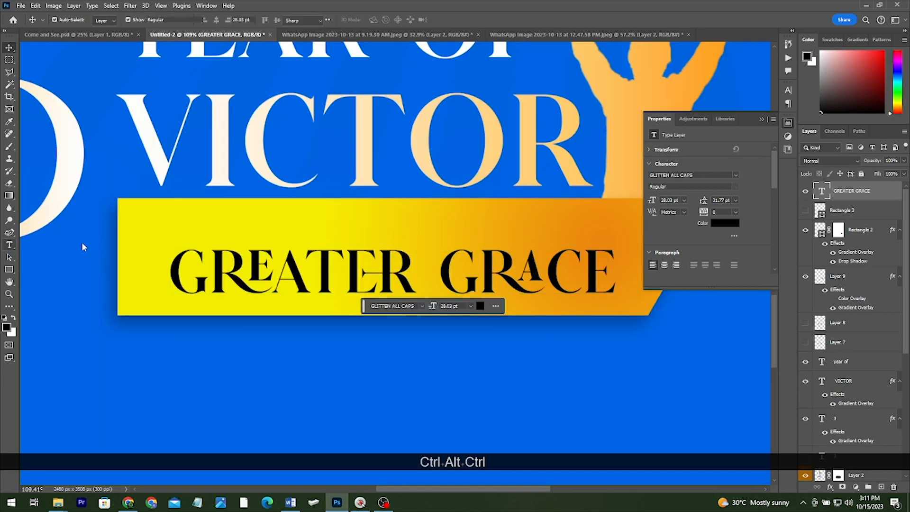
left_click(129, 385)
type("THEME")
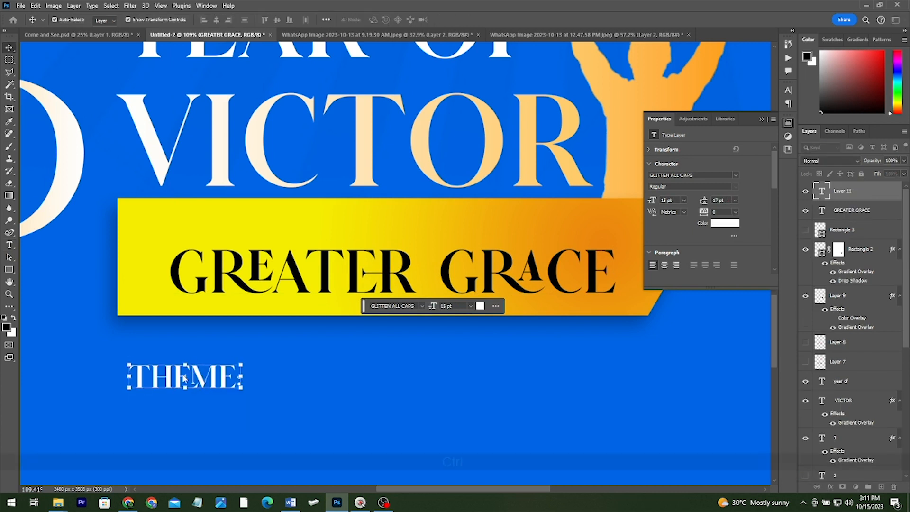
left_click_drag(184, 378, 392, 226)
- Draw a rectangle about 265 × 77 px around the "THEME:" text and fill it with bright red
left_click(14, 271)
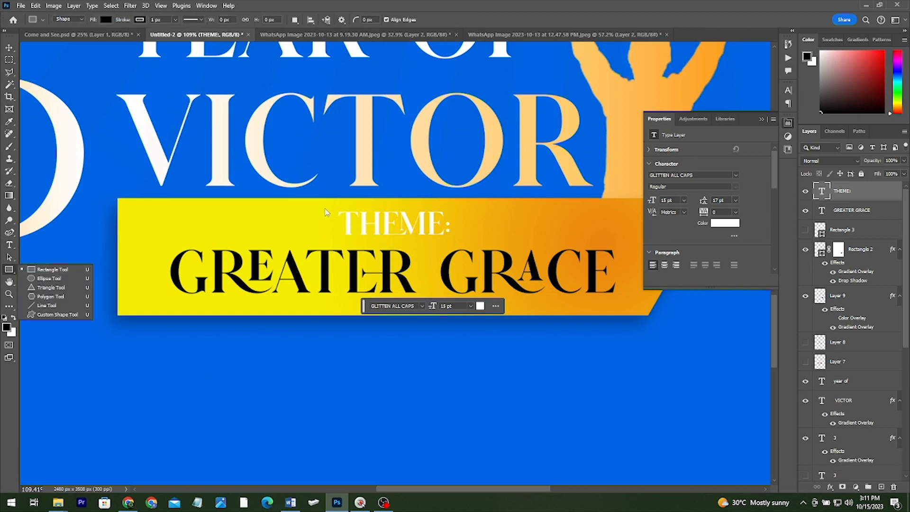
left_click_drag(326, 203, 463, 243)
left_click(678, 217)
left_click(758, 269)
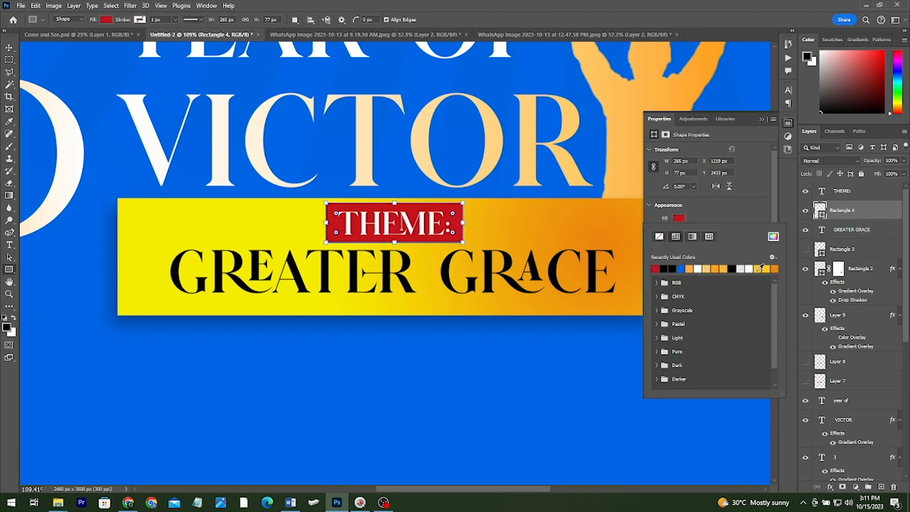
left_click(772, 235)
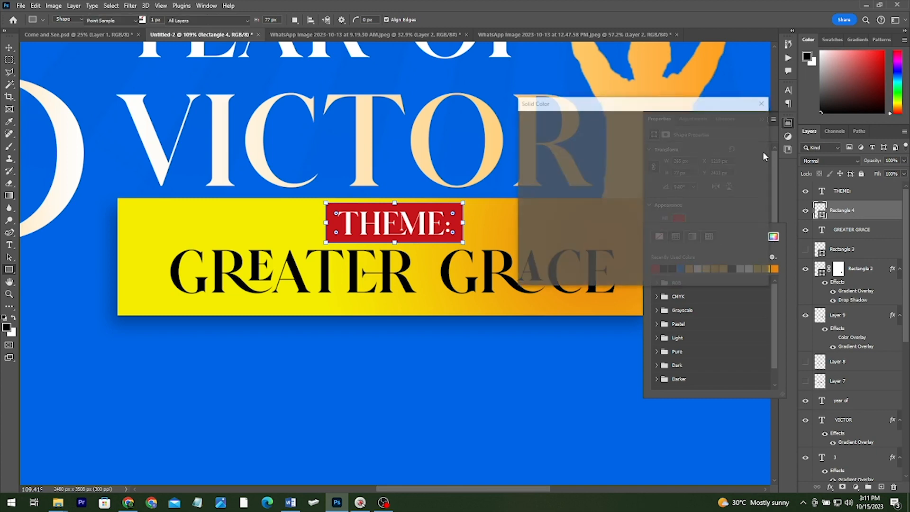
left_click(626, 133)
left_click(737, 122)
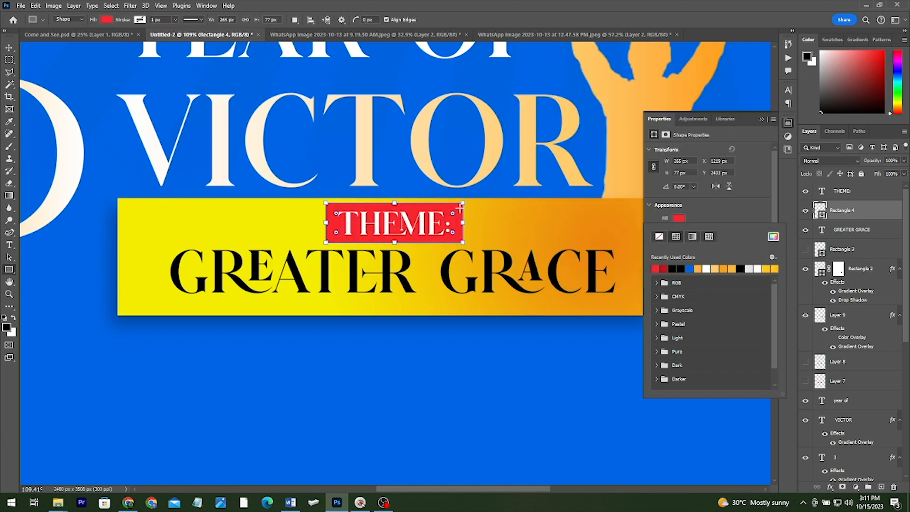
- Deselect the red rectangle and examine the whole flyer and the finished theme bar up close
key("ctrl+0")
key("v")
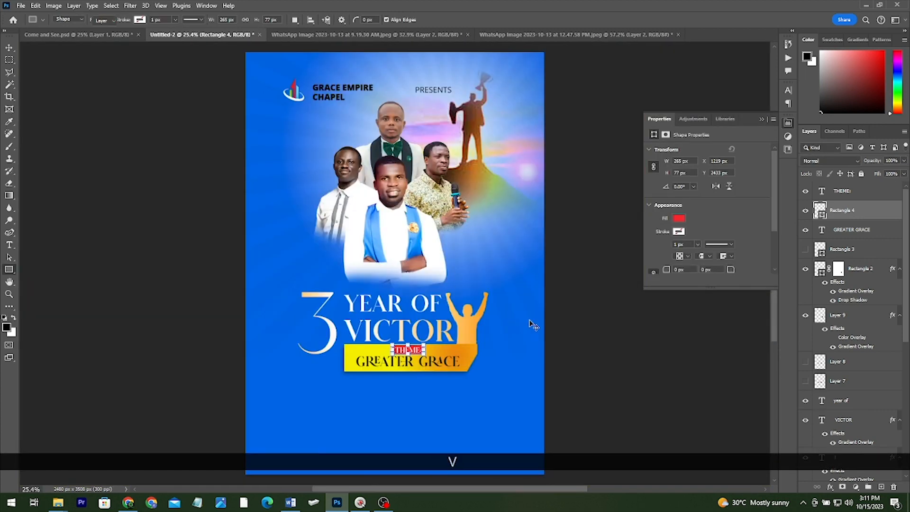
left_click(600, 335)
scroll(530, 350, "down", 2)
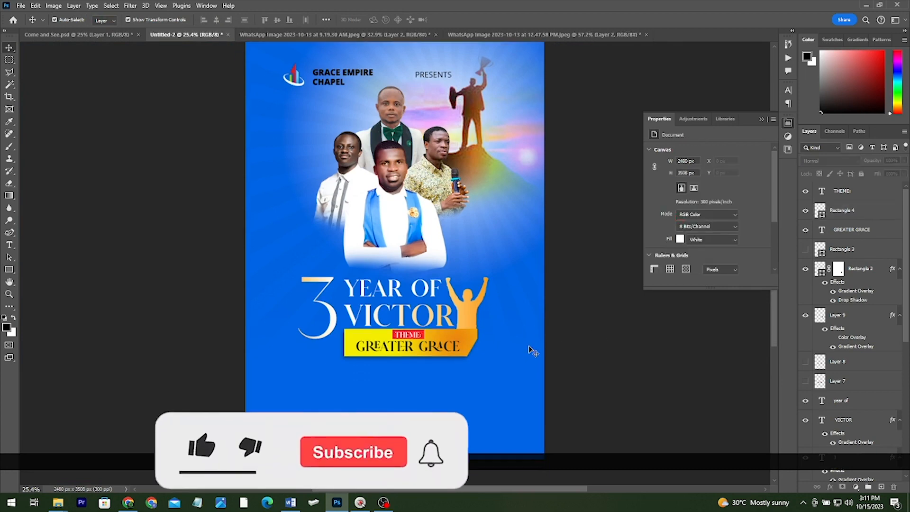
scroll(448, 359, "up", 1)
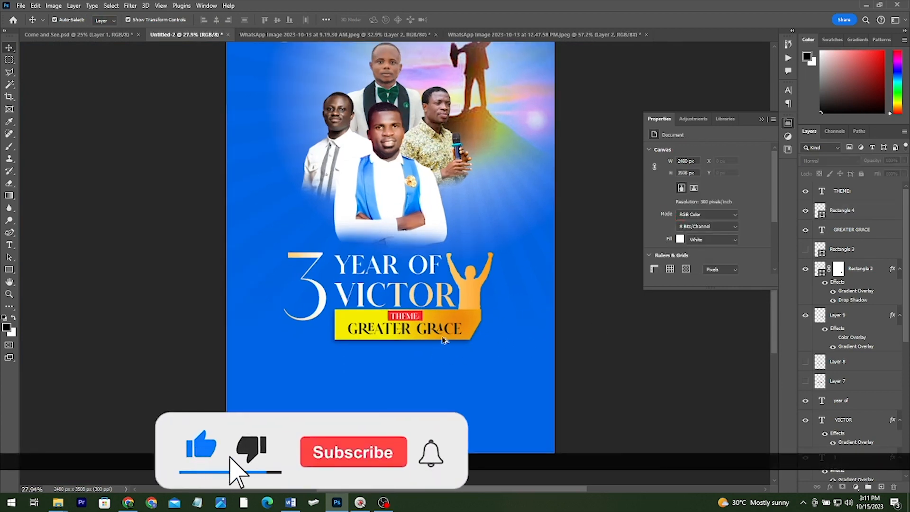
scroll(445, 355, "up", 10)
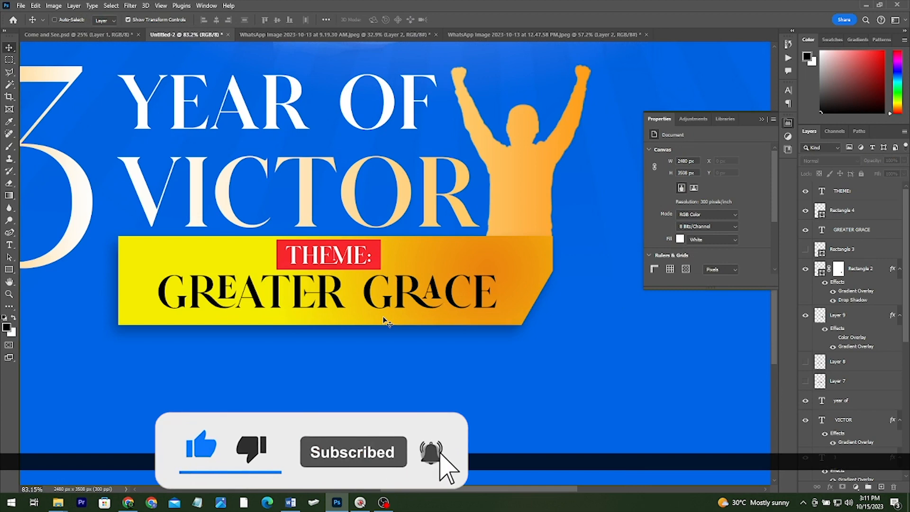
- Add a Photo Filter adjustment layer directly above the blue background rectangle and set its density to 44%
scroll(385, 320, "down", 5)
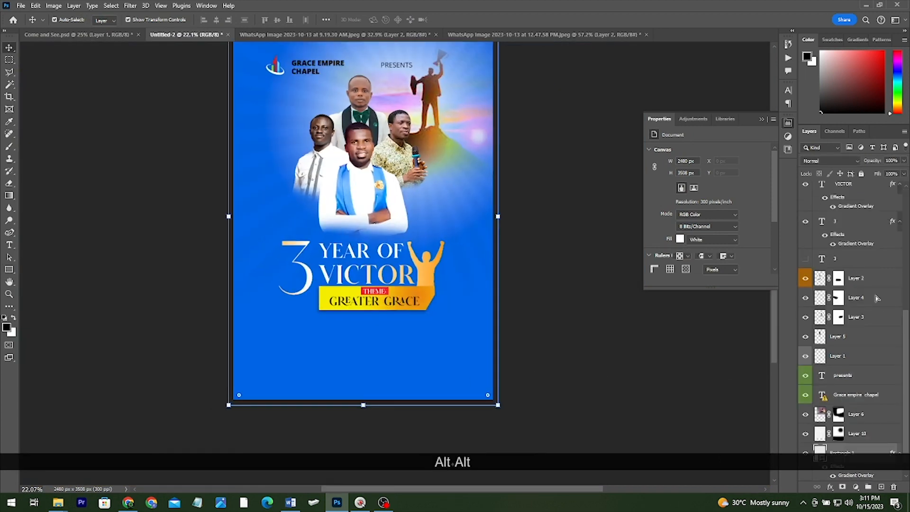
scroll(879, 351, "down", 1)
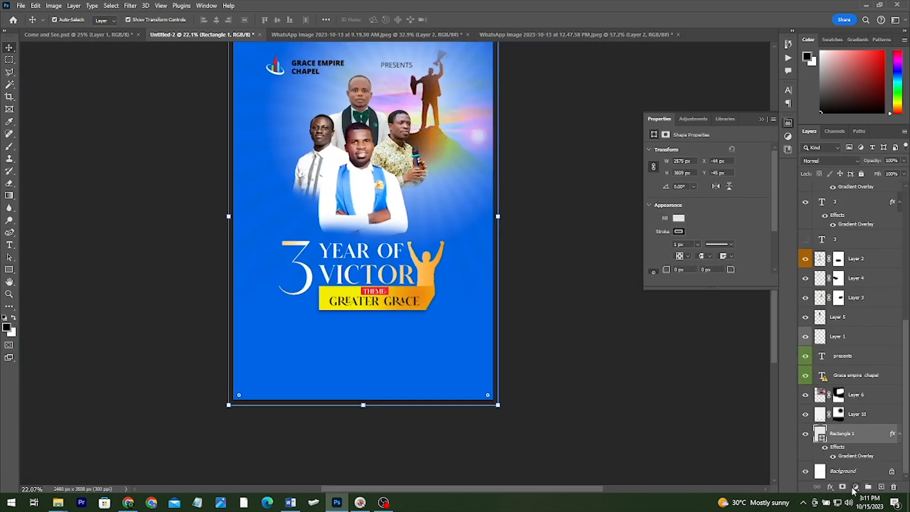
left_click(855, 486)
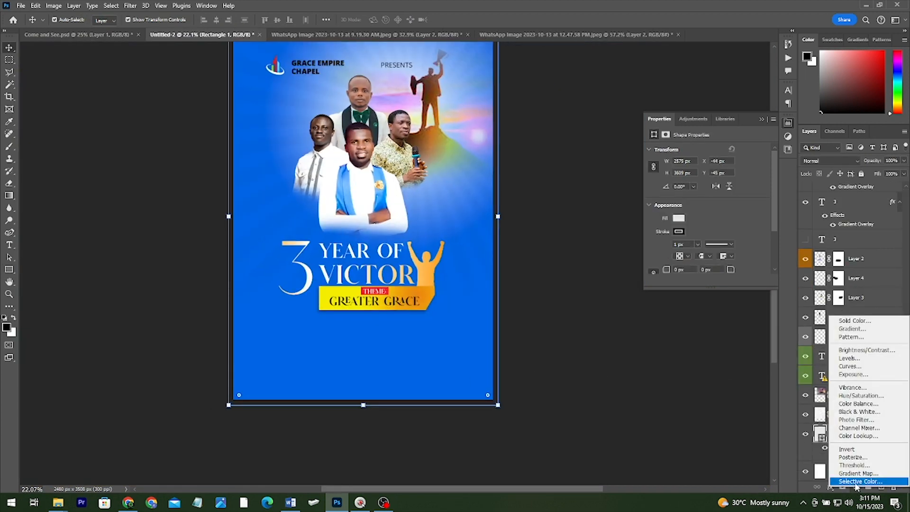
left_click(865, 421)
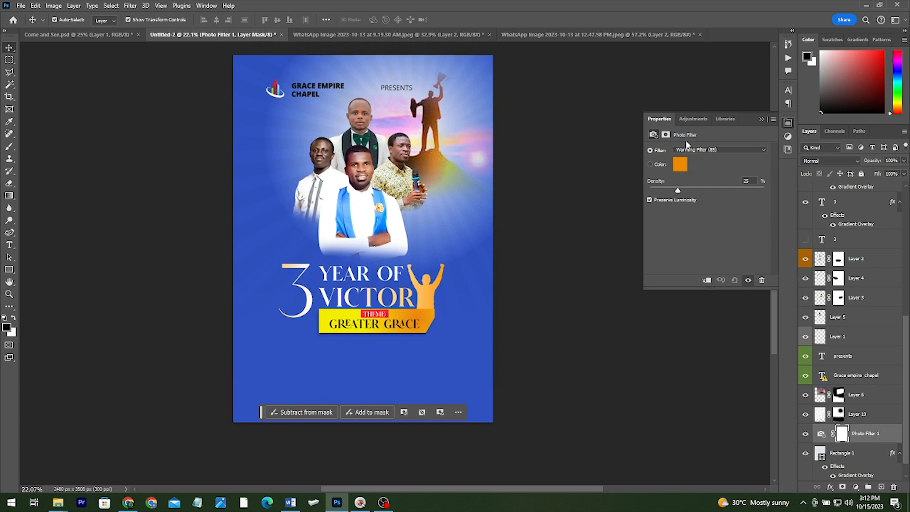
left_click_drag(678, 190, 700, 190)
- Try the Cooling Filter (LBB) and Cyan presets on the photo filter and compare the background with the filter hidden and shown
left_click(718, 151)
left_click(704, 169)
key("Down")
key("Down")
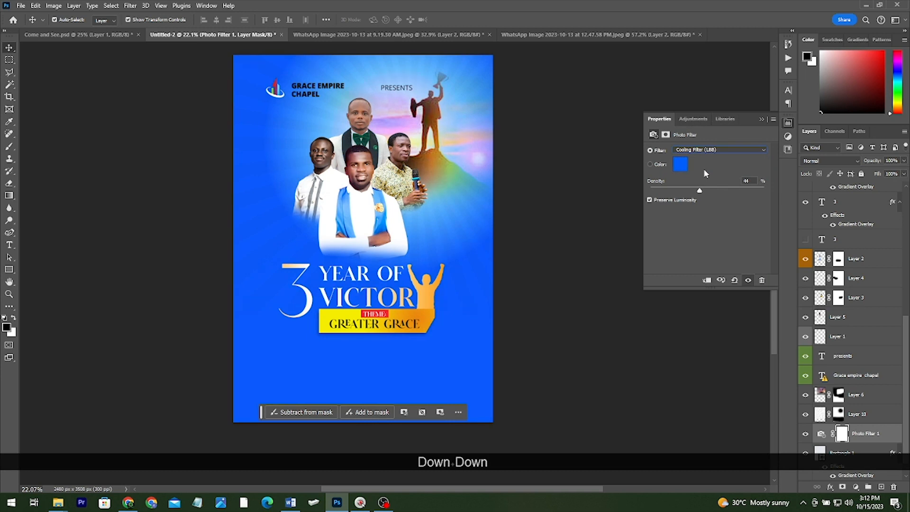
key("Down")
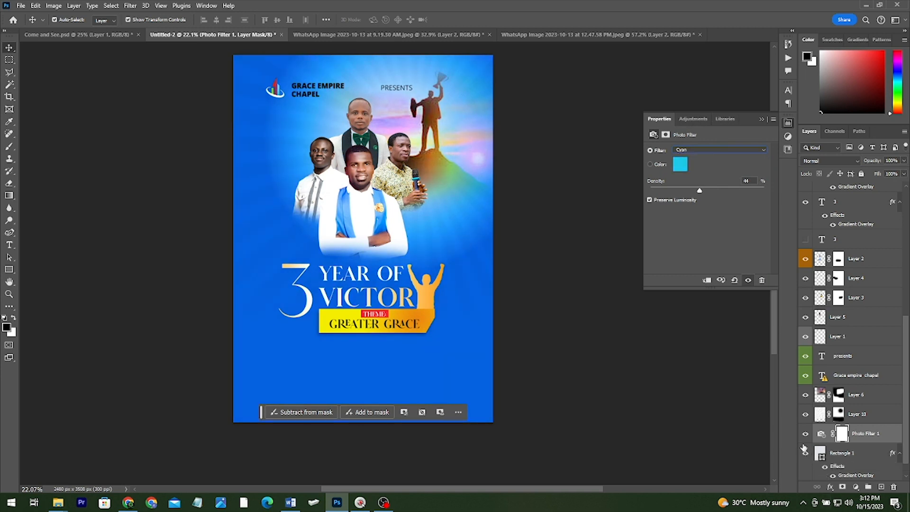
left_click(802, 432)
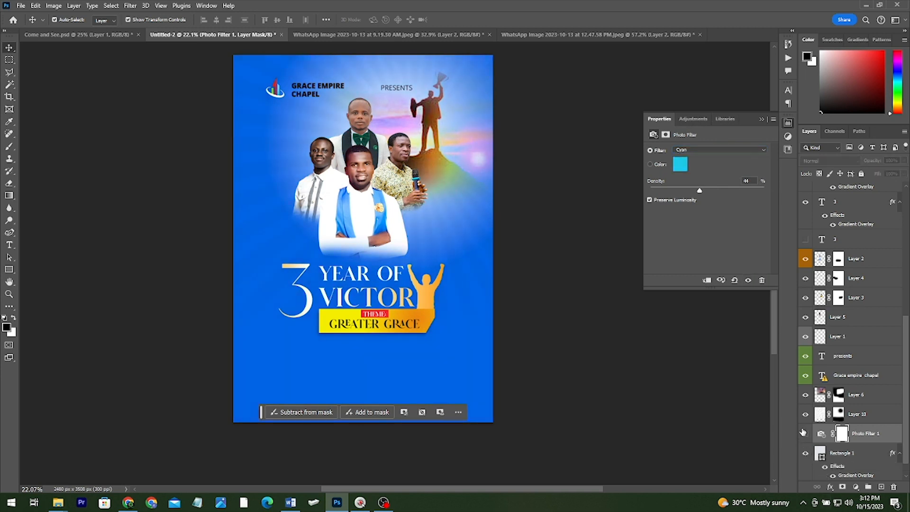
left_click(802, 432)
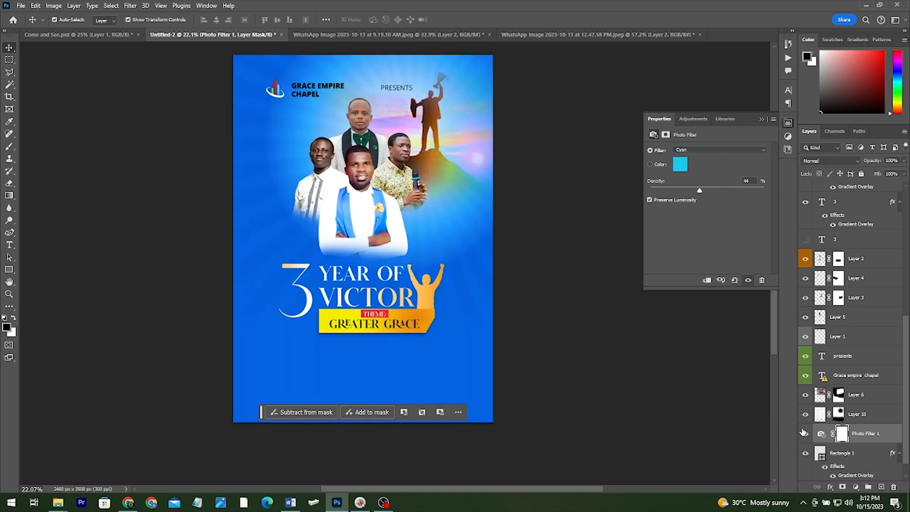
scroll(806, 427, "up", 1)
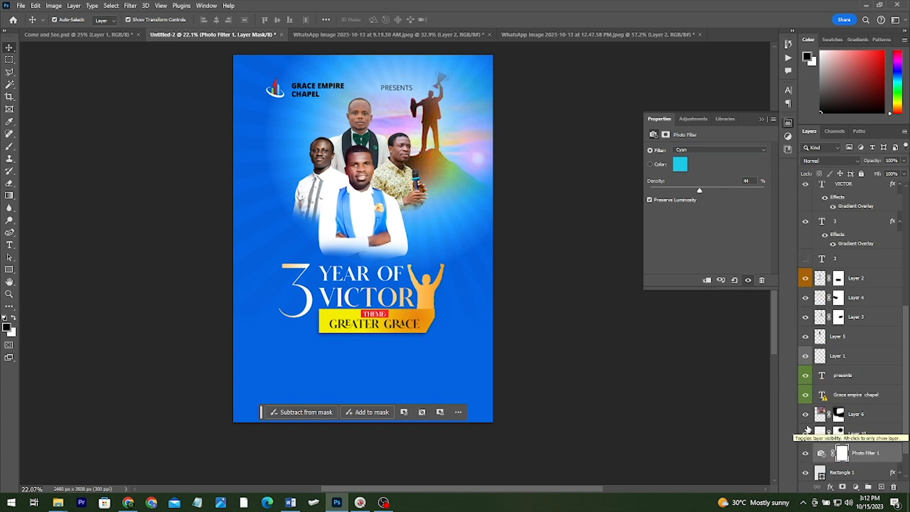
- Try the Blue, Magenta and Underwater presets on the photo filter and compare the background with the filter toggled
left_click(695, 151)
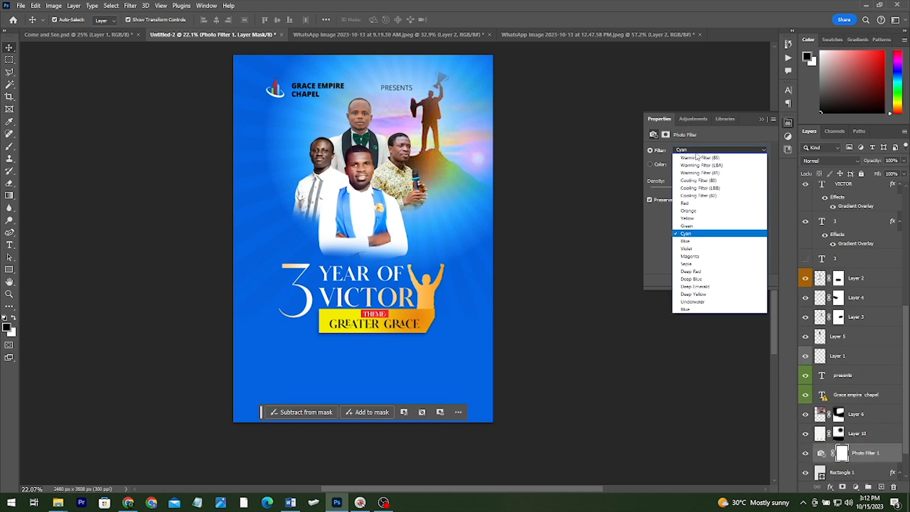
key("Down")
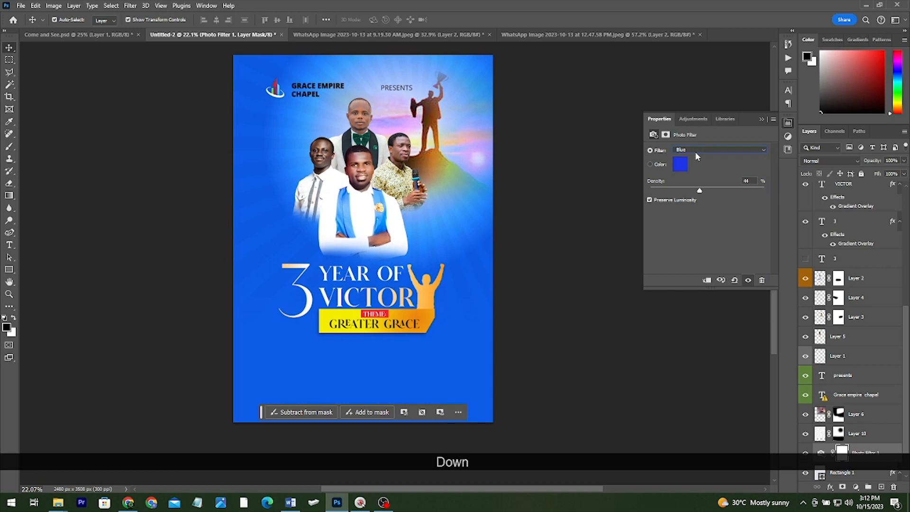
key("Down")
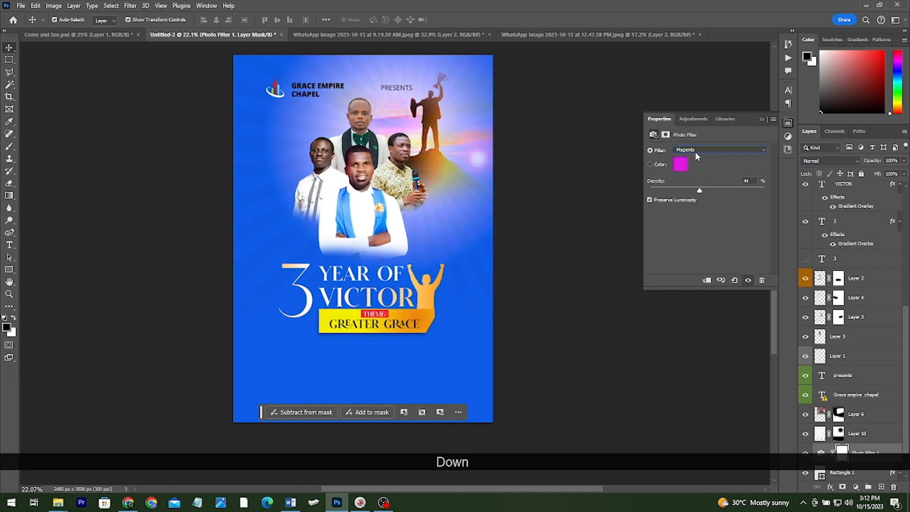
key("Up")
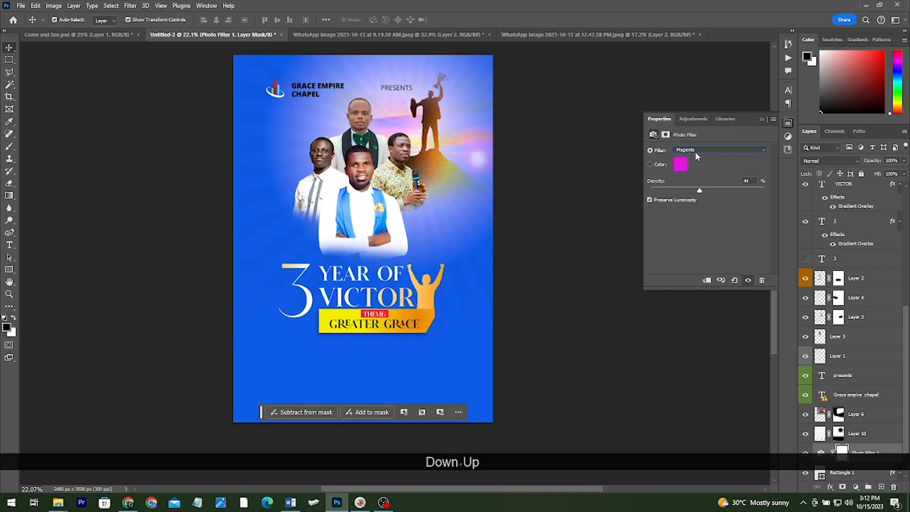
key("Down")
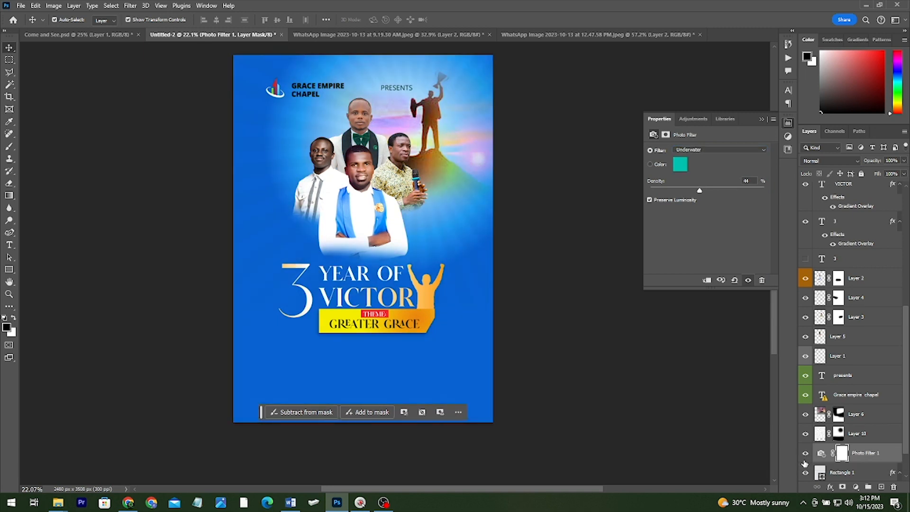
left_click(805, 452)
left_click(700, 150)
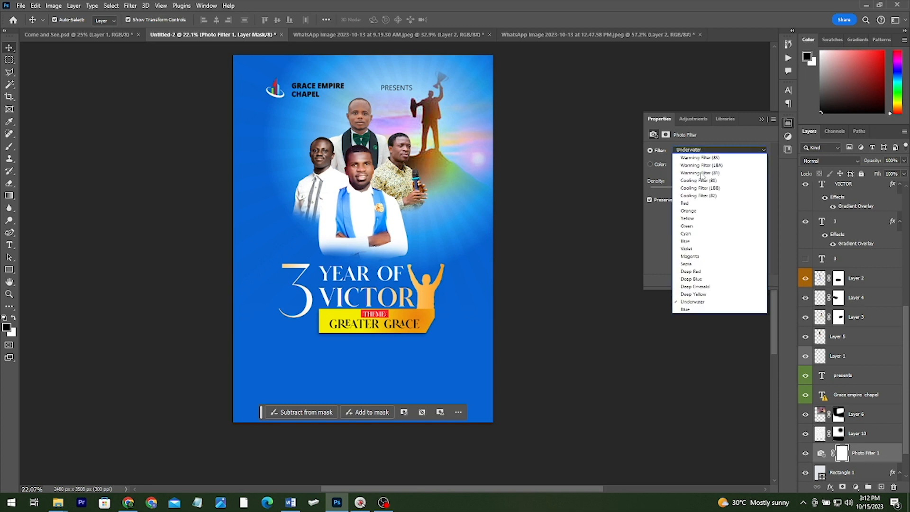
left_click(689, 309)
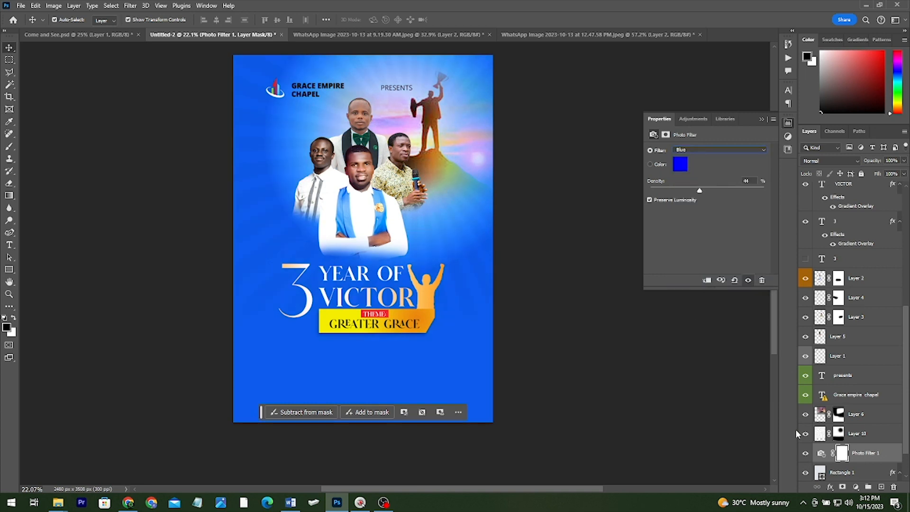
- Set the photo filter to the Cyan preset with a density of 34%
left_click(700, 149)
left_click(687, 234)
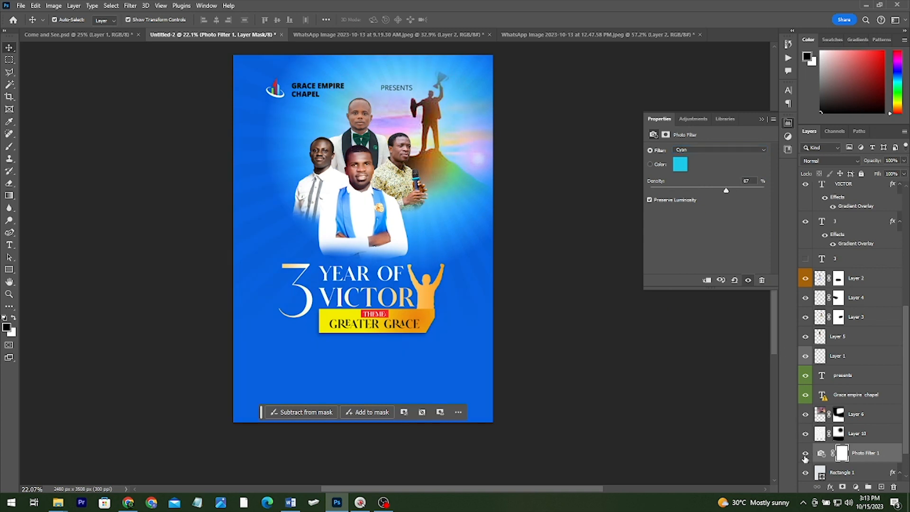
left_click_drag(726, 190, 690, 191)
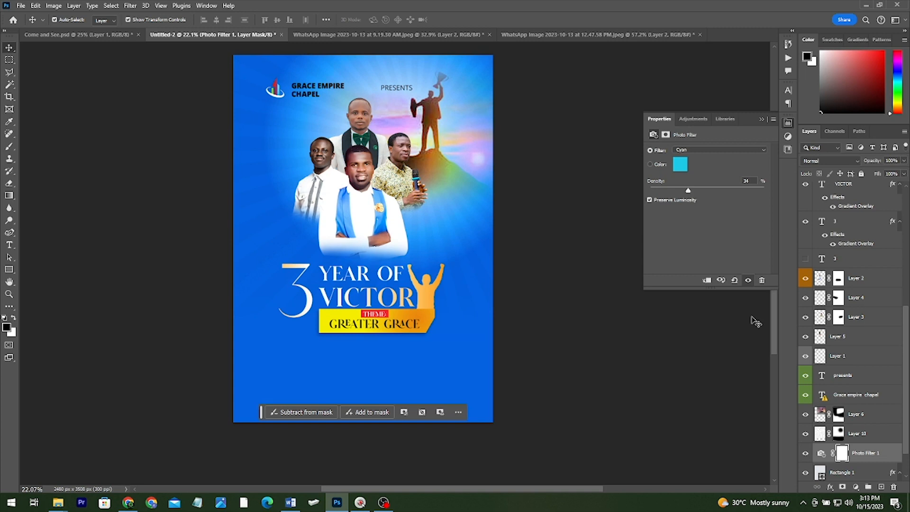
left_click(844, 487)
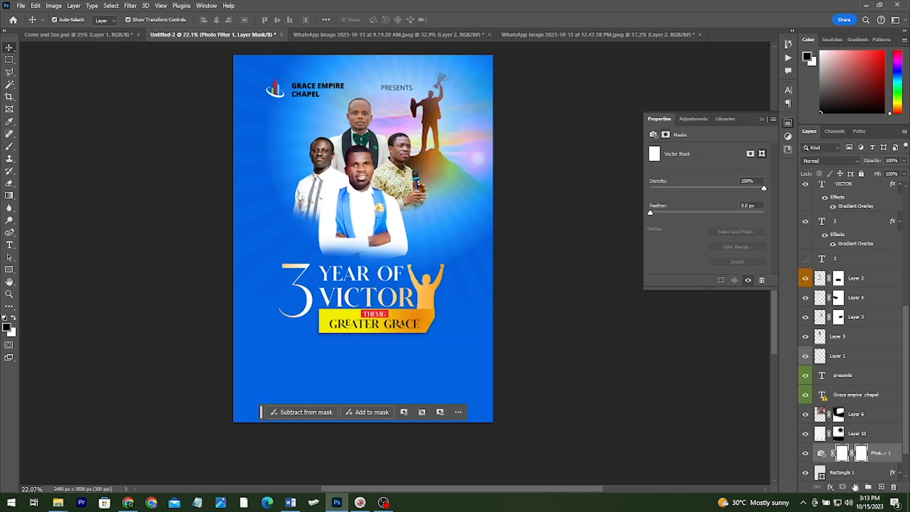
key("ctrl+z")
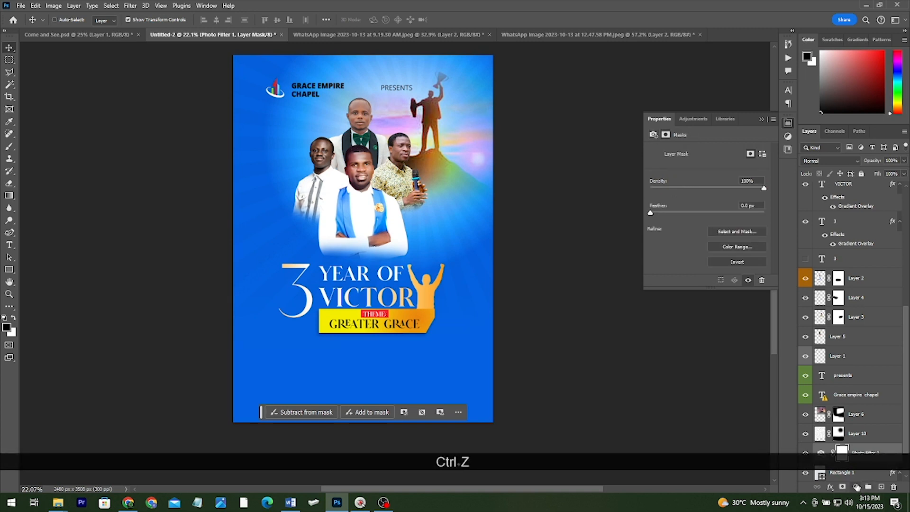
- Add a Vibrance adjustment layer above the photo filter with vibrance +43 and compare the background with it hidden and shown
left_click(856, 486)
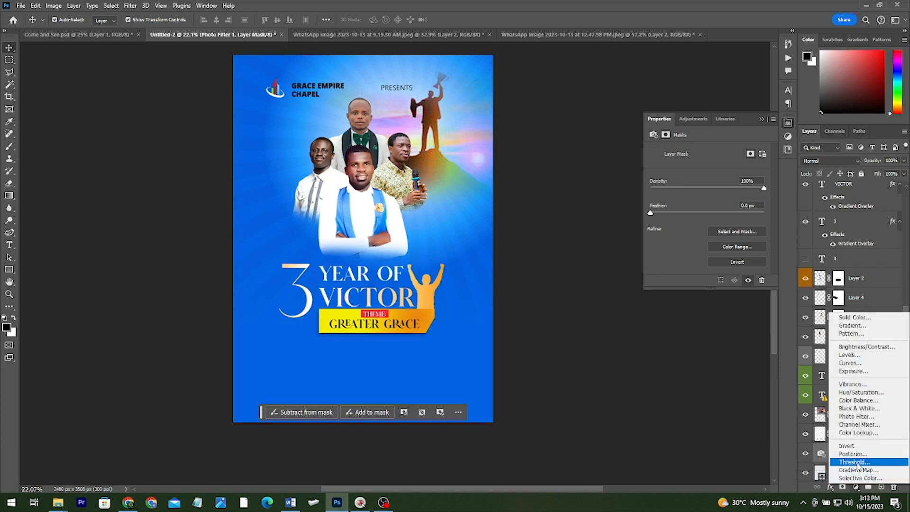
left_click(852, 384)
left_click_drag(707, 159, 731, 160)
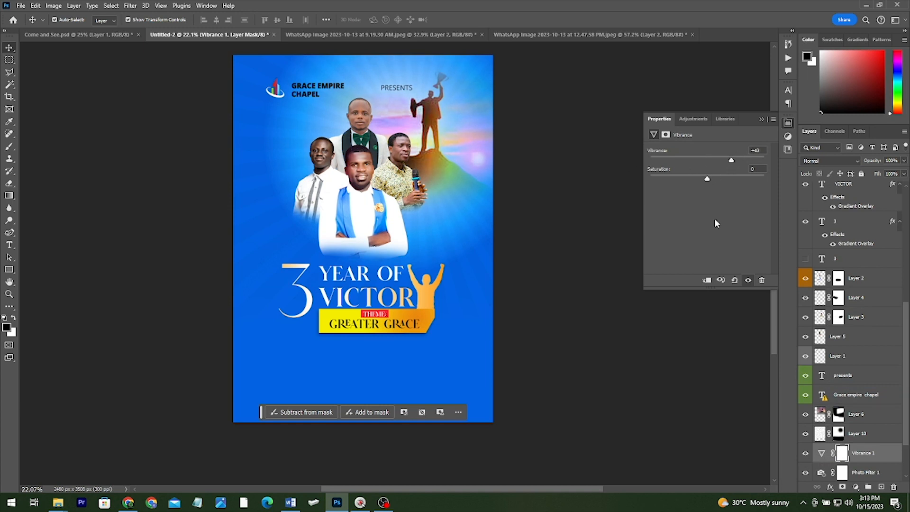
left_click(804, 454)
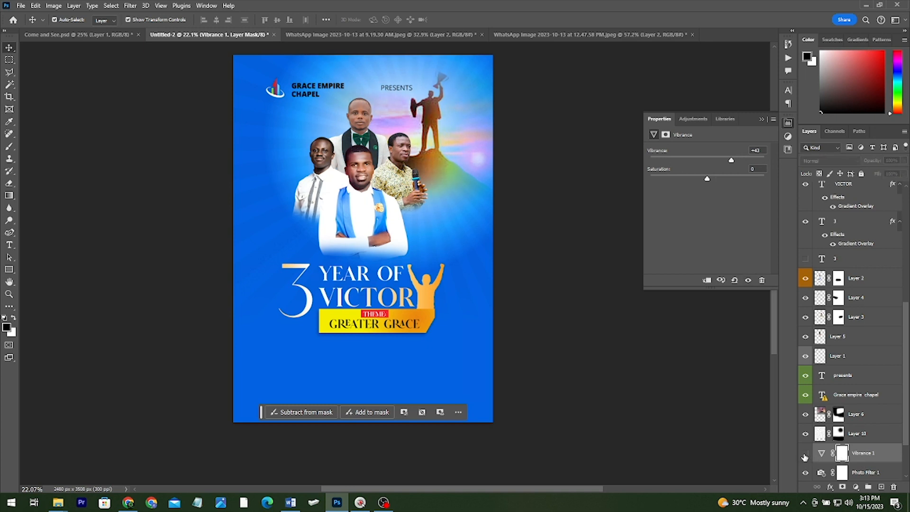
left_click(804, 455)
left_click(804, 455)
- Set the Vibrance adjustment's saturation to -17 and lower the layer's opacity to 46%
left_click_drag(706, 178, 732, 179)
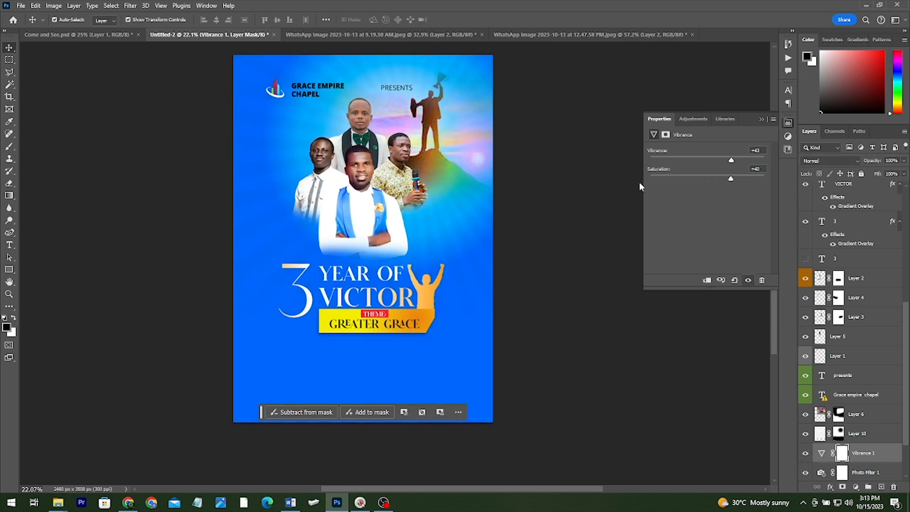
left_click(685, 179)
left_click(805, 454)
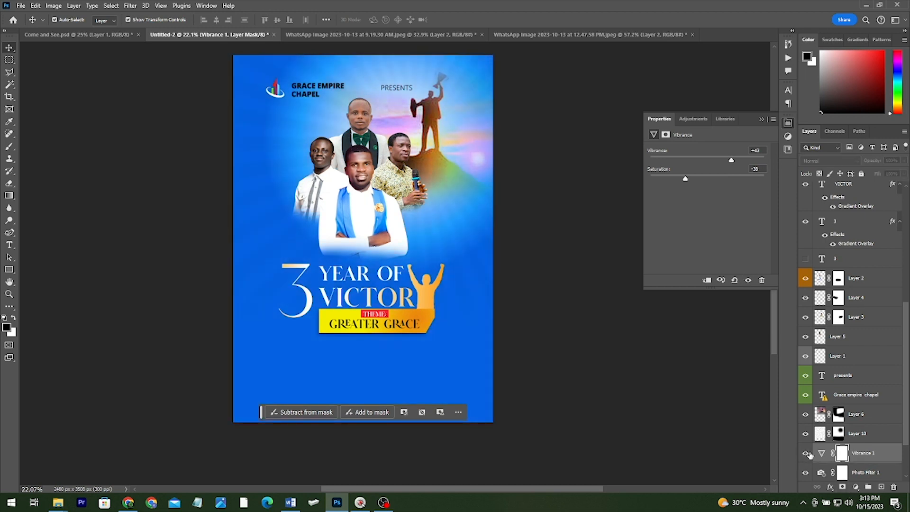
left_click(808, 454)
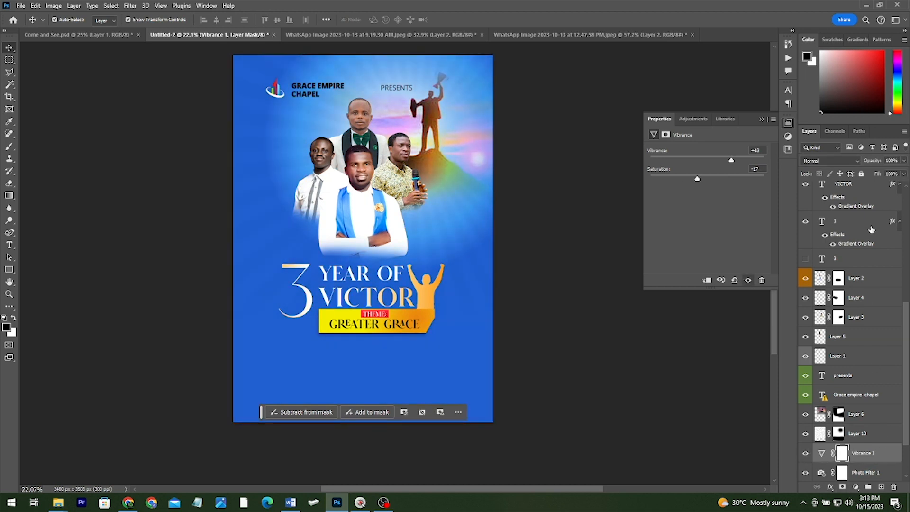
left_click_drag(866, 163, 839, 167)
- Add a Color Lookup adjustment layer above the Vibrance layer and apply the 2Strip.look 3DLUT file
left_click(855, 488)
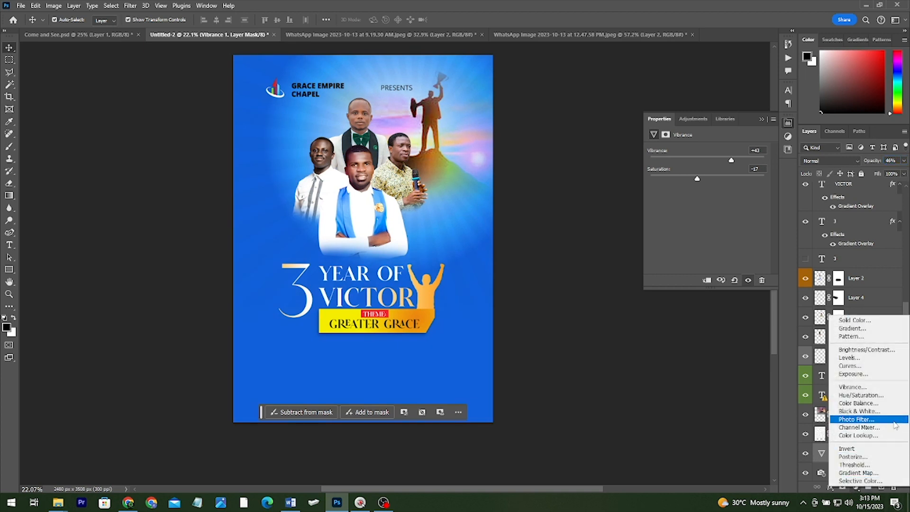
left_click(874, 435)
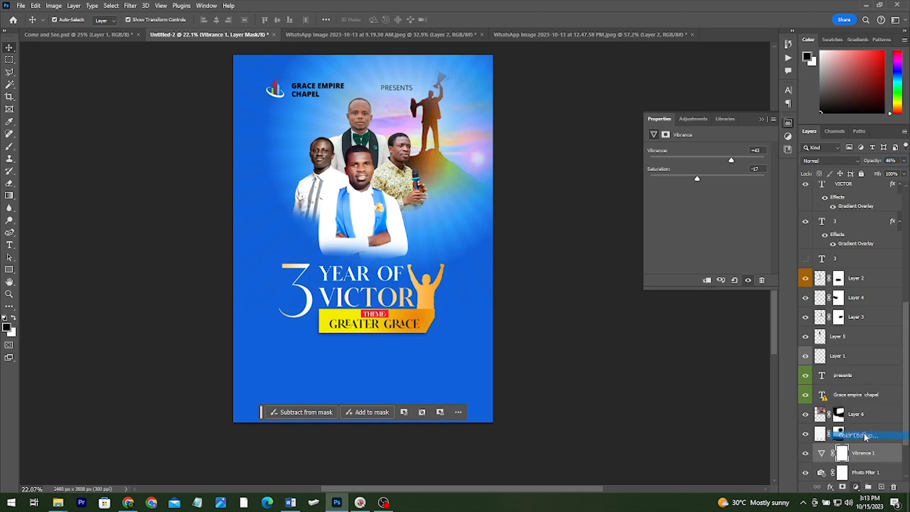
left_click(717, 157)
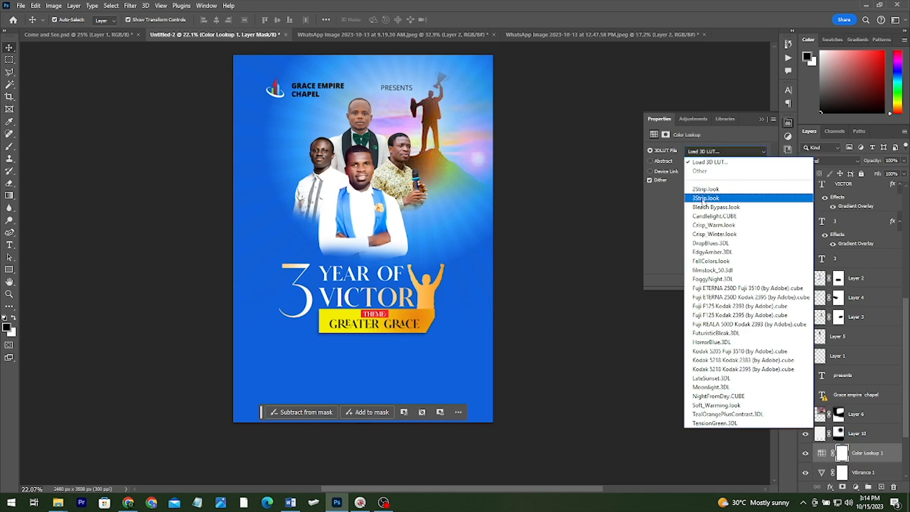
left_click(708, 189)
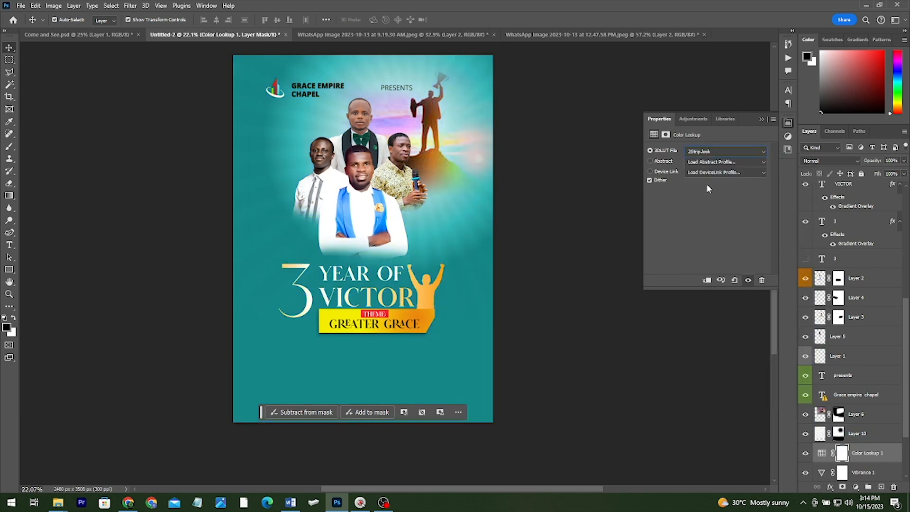
- Try the Bleach Bypass, 3Strip, EdgyAmber, FallColors and Fuji ETERNA 250D Fuji 3510 lookup files on the background
key("Down")
key("Down")
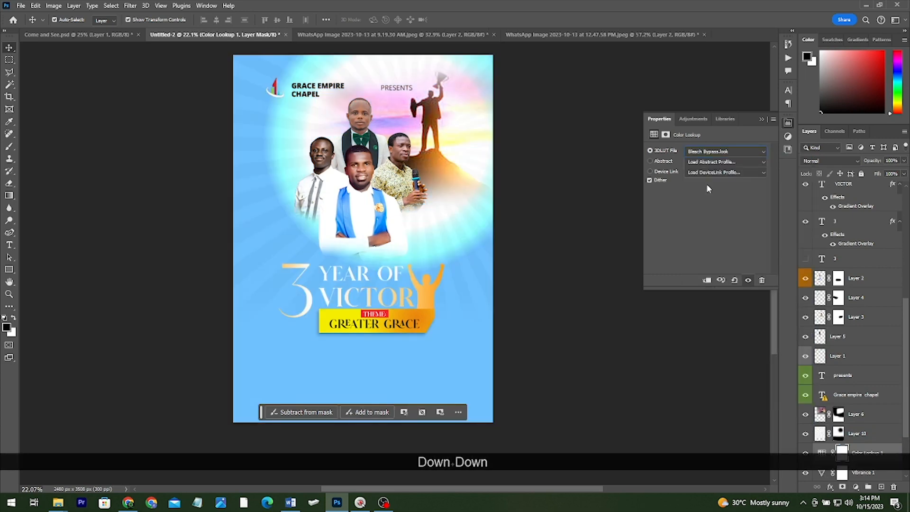
key("Up")
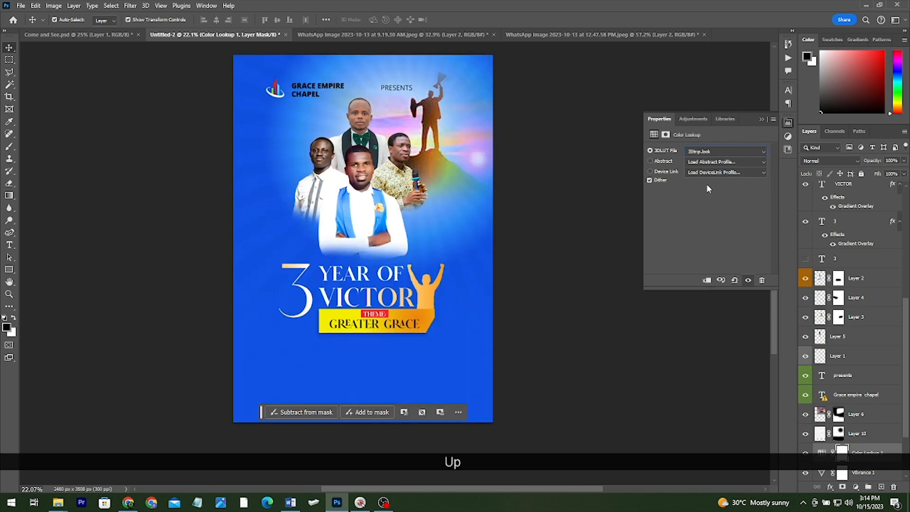
key("Down")
key("Down")
key("Down")
key("Down")
key("Down")
key("Down")
key("Down")
key("Up")
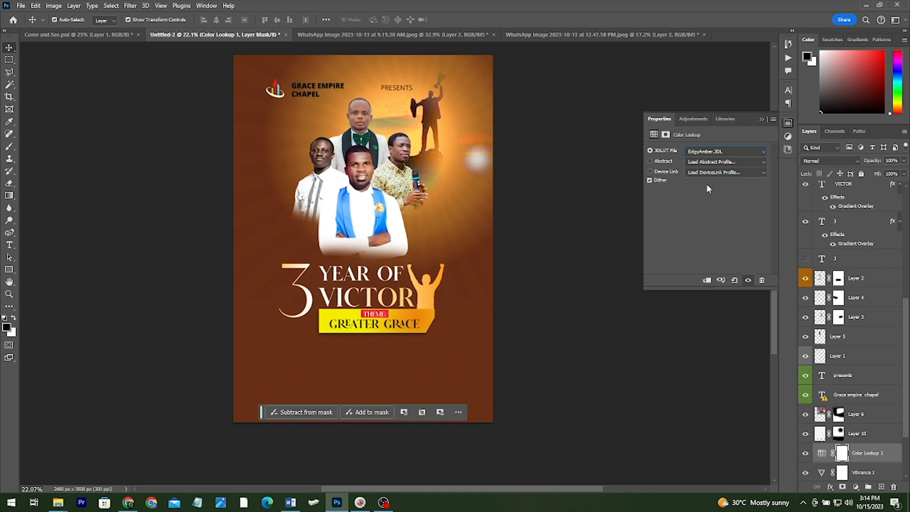
key("Down")
key("Down")
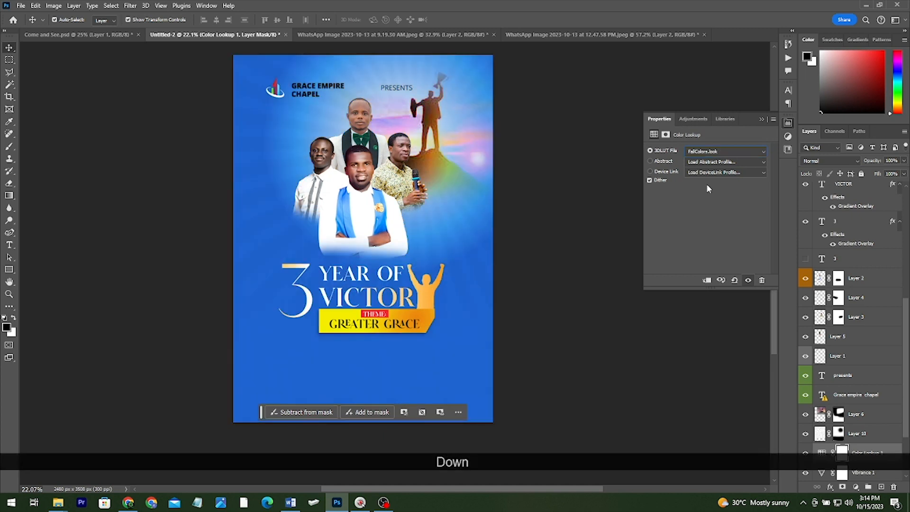
key("Down")
key("Down")
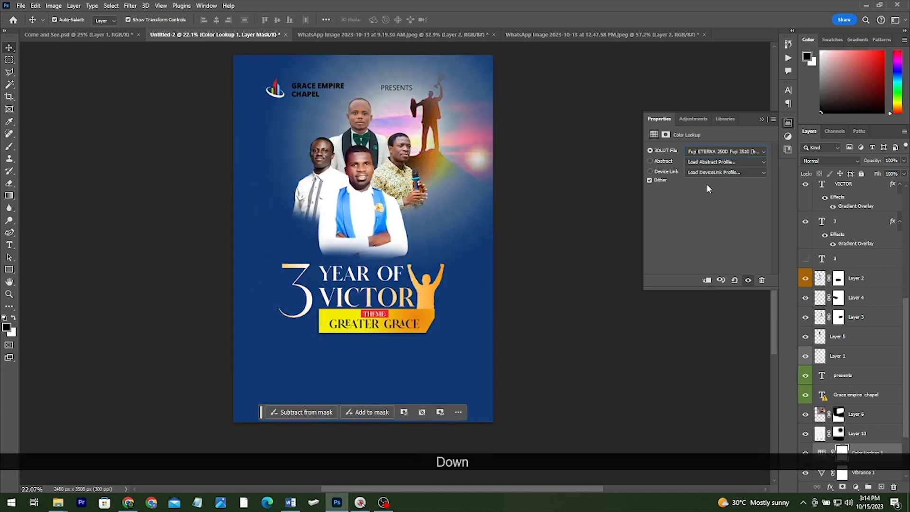
- Set the color lookup's 3DLUT file to Fuji REALA 500D Kodak 2393
key("Up")
key("Down")
key("Down")
key("Down")
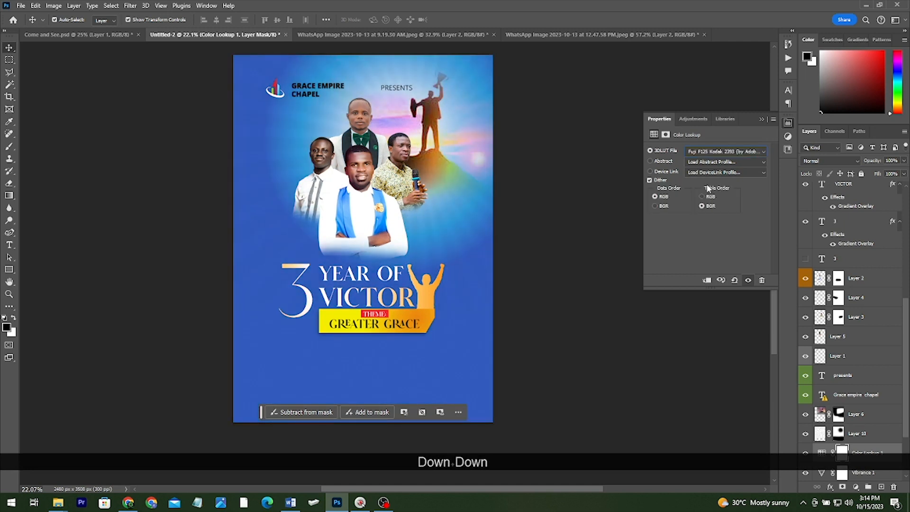
key("Down")
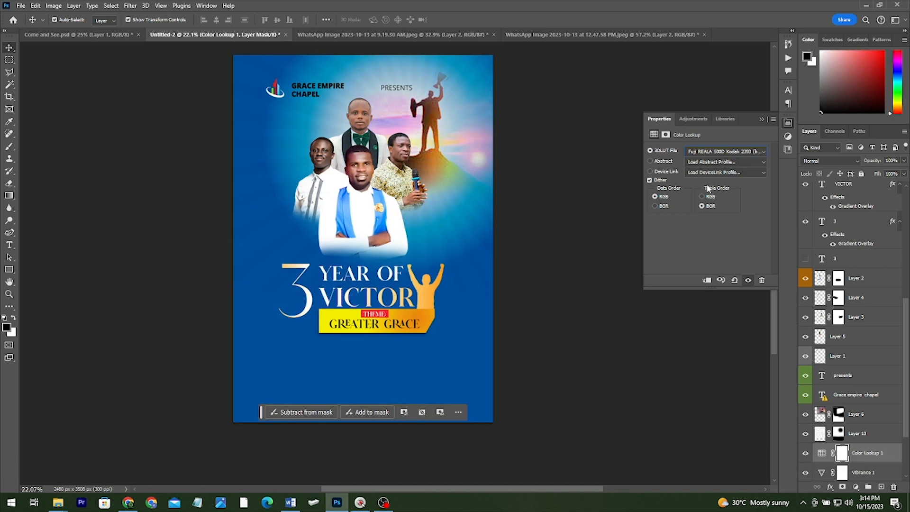
- Compare the background with the Color Lookup layer hidden and shown, and lower that layer's opacity to 28%
left_click(804, 453)
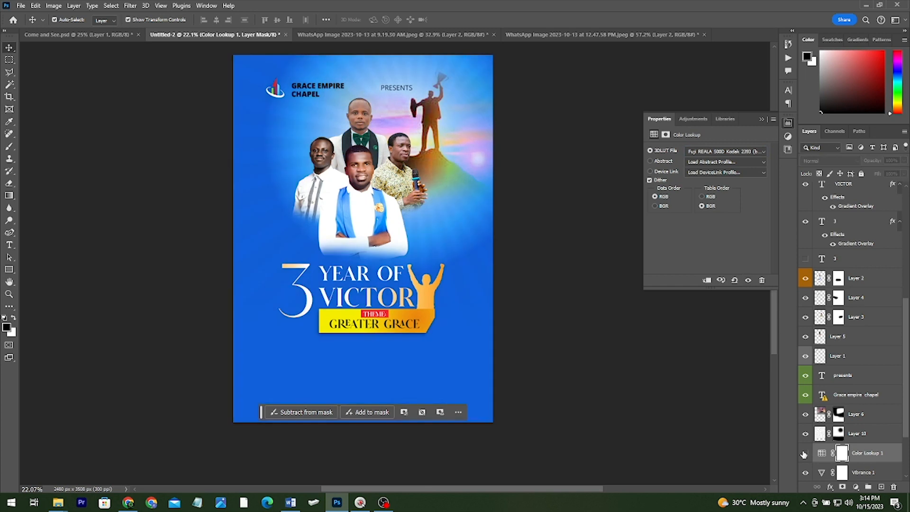
left_click(804, 453)
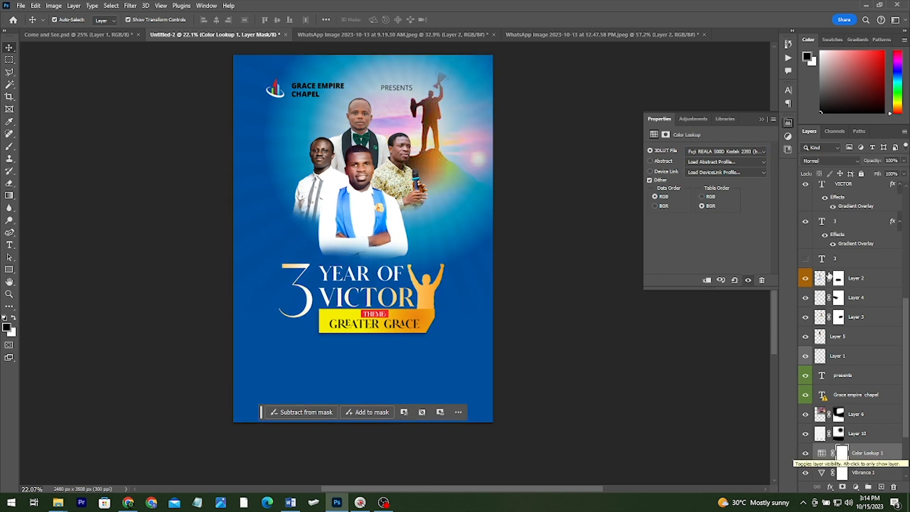
left_click_drag(871, 161, 836, 166)
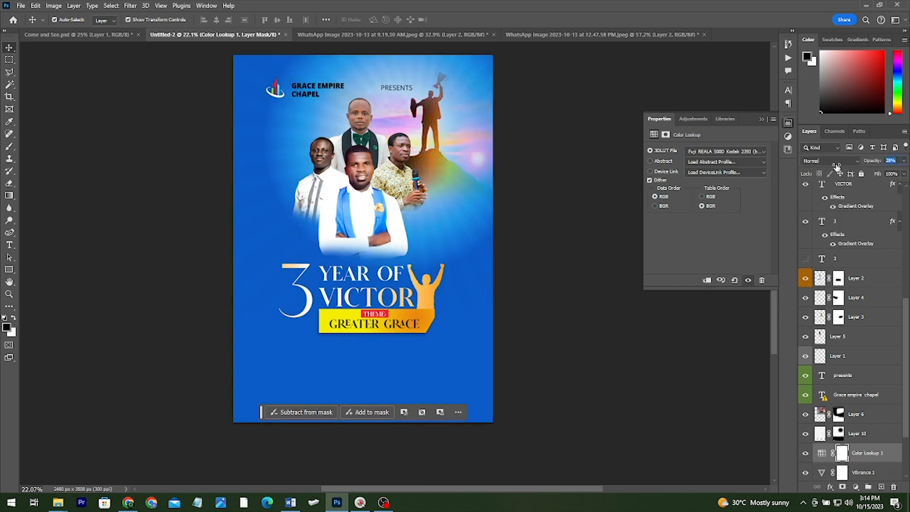
- Group the Color Lookup, Vibrance and Photo Filter layers and name the group "Adjustment"
scroll(841, 469, "down", 3)
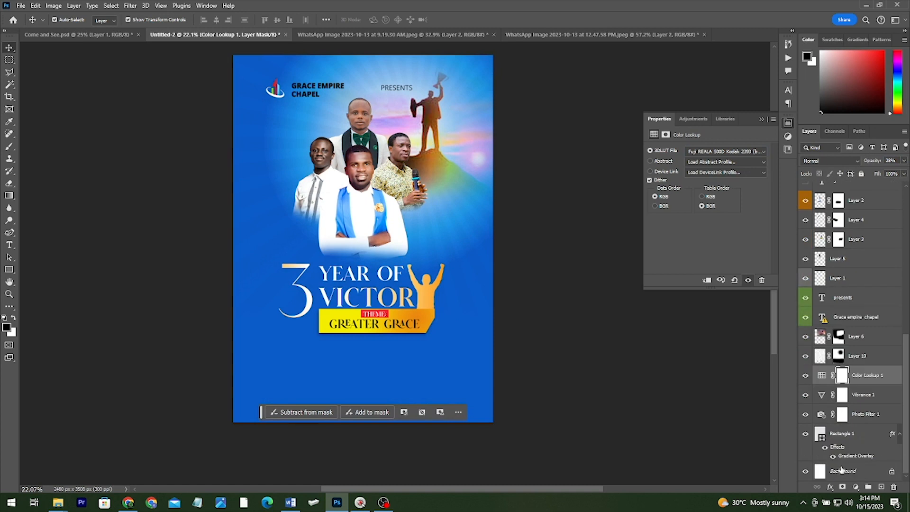
left_click(874, 414, "shift")
key("ctrl+shift+g")
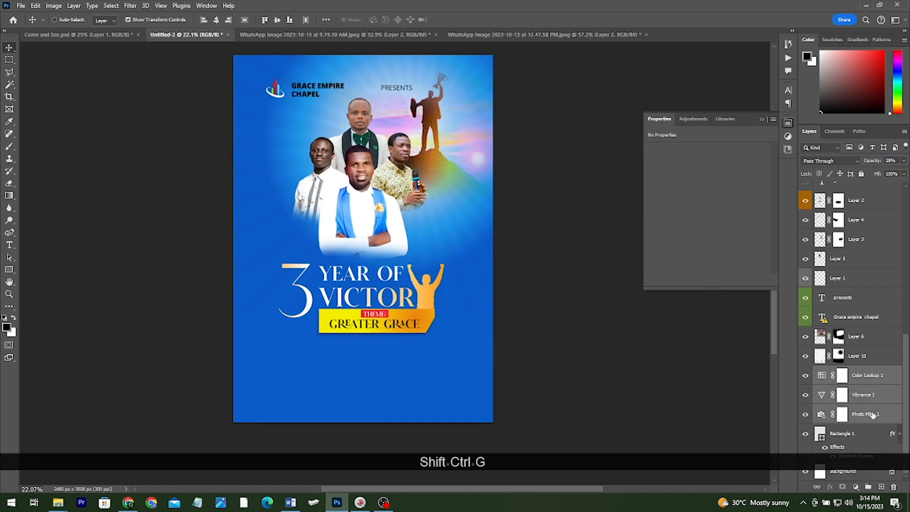
double_click(840, 418)
type("Adj")
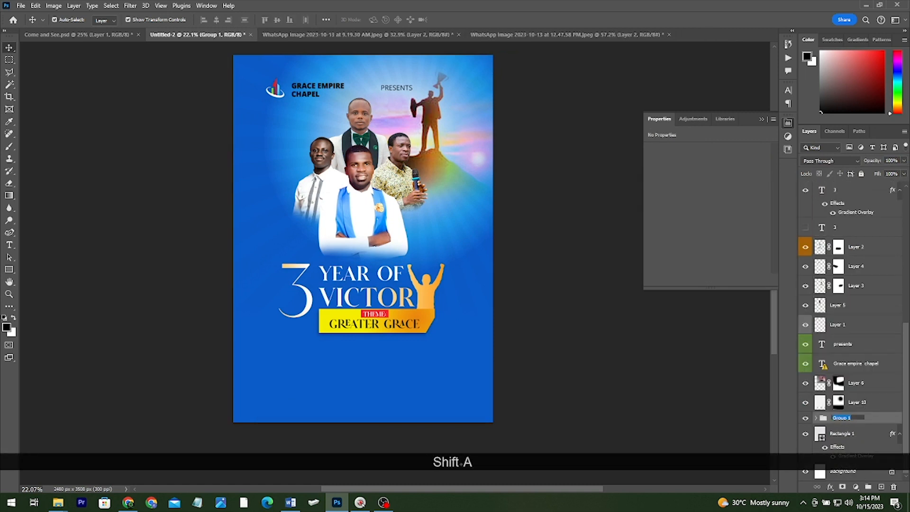
type("ustment")
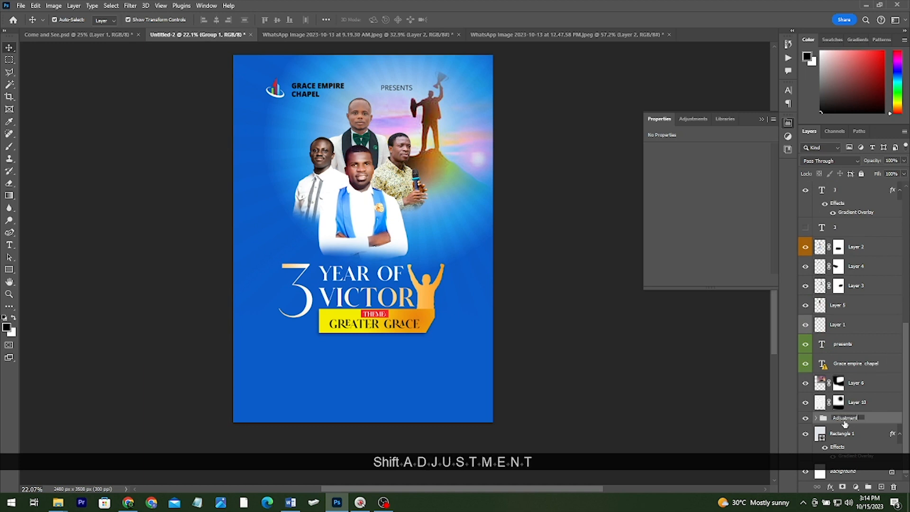
- Commit the group name "Adjustment" and compare the background with that group hidden and shown
key("Return")
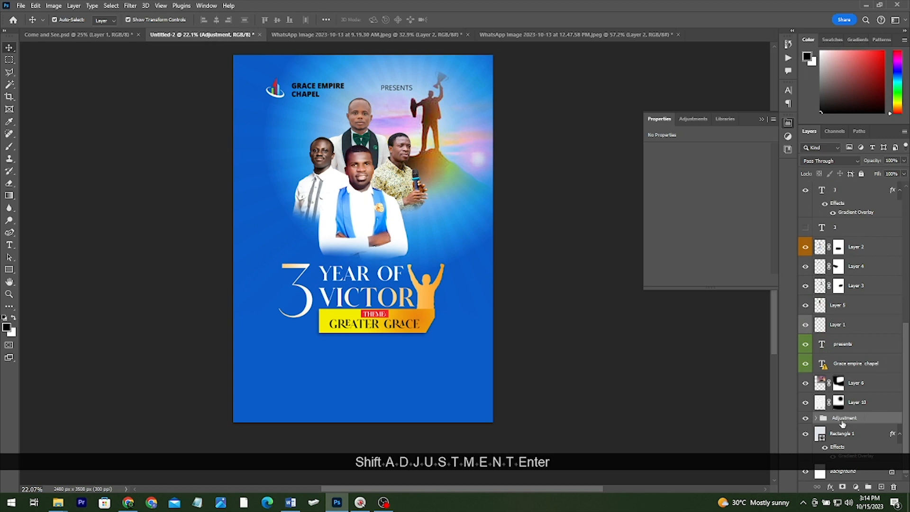
left_click(806, 418)
left_click(806, 419)
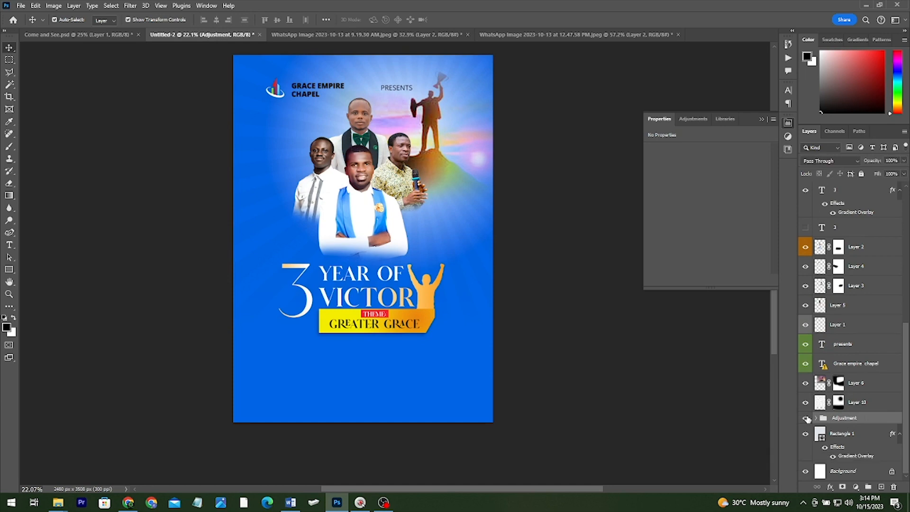
left_click(806, 418)
left_click(806, 418)
- Change the "GREATER GRACE" theme text to a plain sans-serif font and try Acumin Variable Concept Black on "YEAR OF" and "VICTOR"
scroll(386, 336, "up", 1, "alt")
scroll(386, 336, "up", 2, "alt")
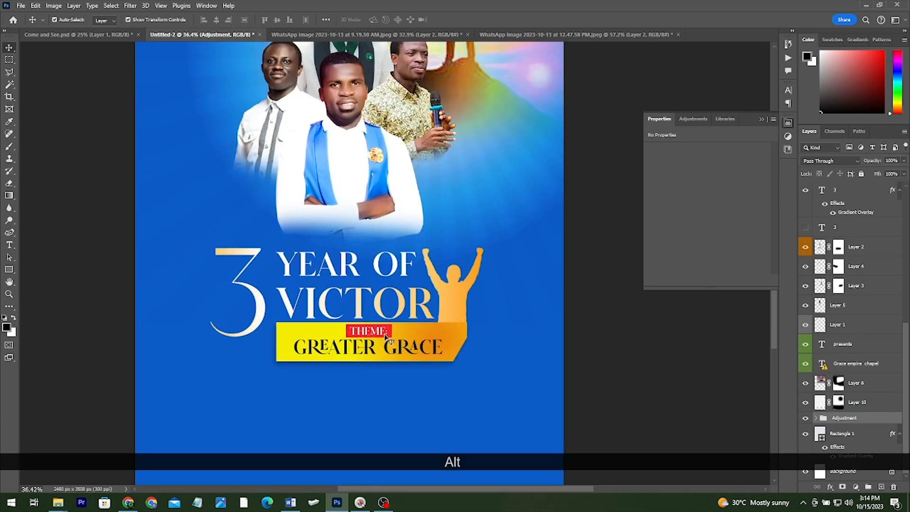
left_click(388, 346)
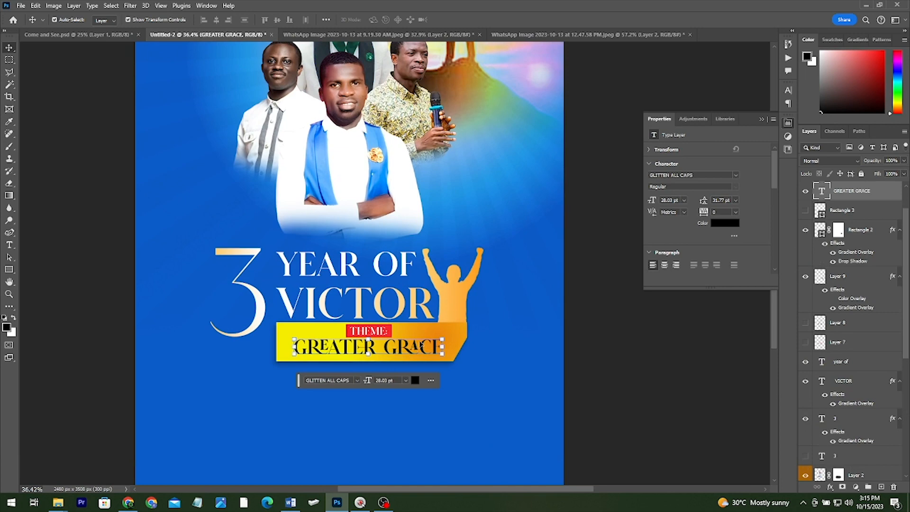
left_click(734, 178)
scroll(684, 221, "up", 5)
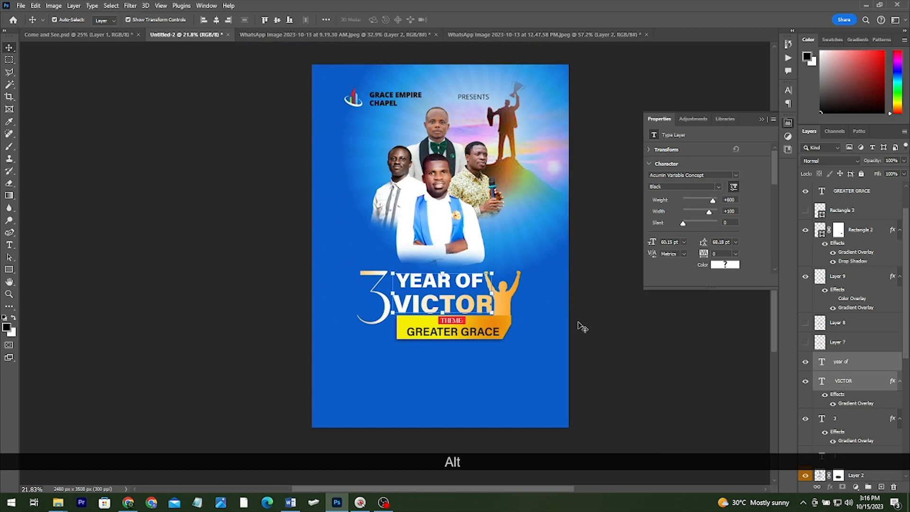
- Compare the recent "YEAR OF" and "VICTOR" font changes by undoing and redoing them, and return both words to GLITTEN ALL CAPS
key("ctrl+z")
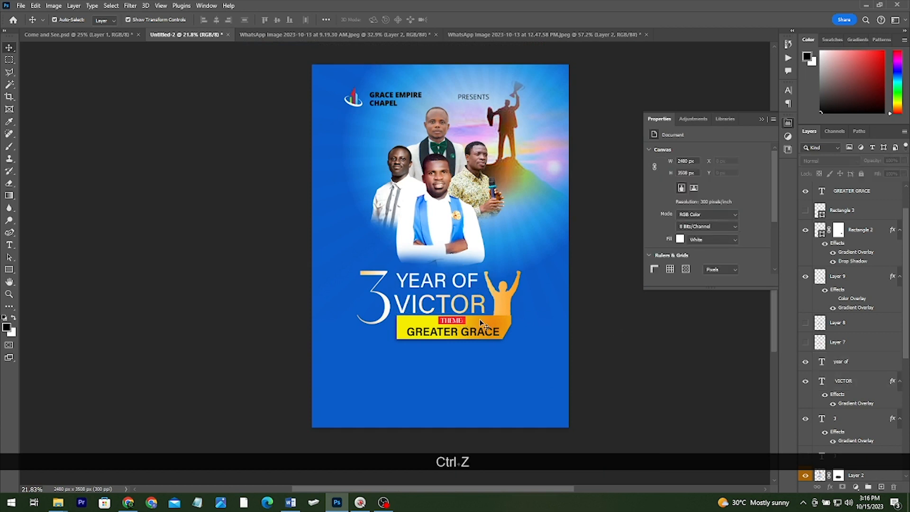
key("ctrl+z")
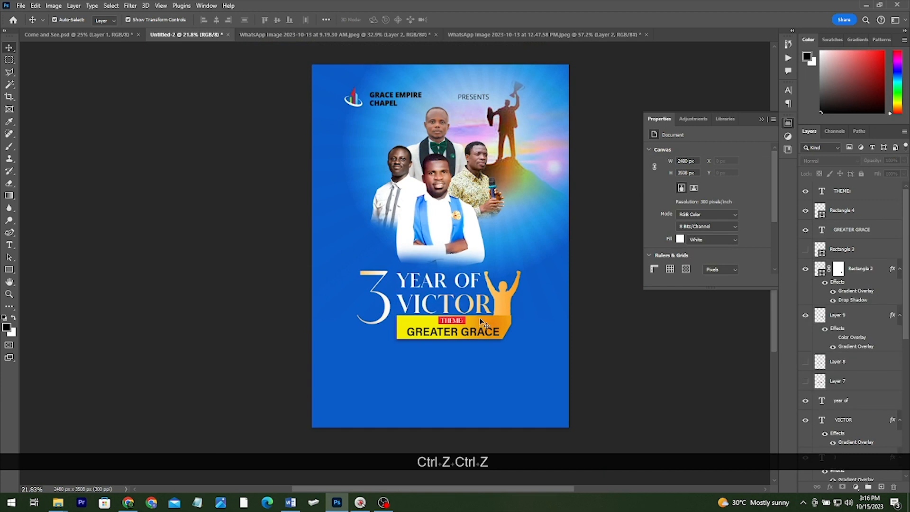
scroll(480, 314, "down", 2)
key("ctrl+shift+z")
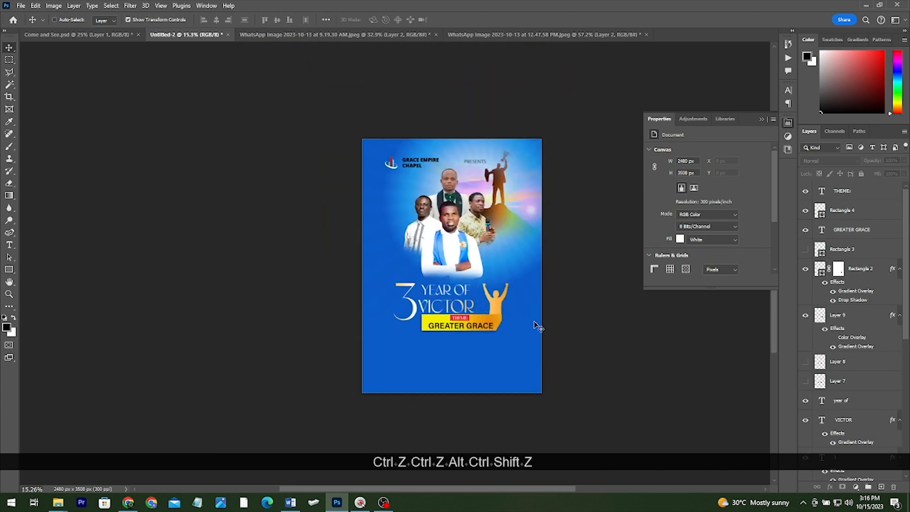
key("ctrl+shift+z")
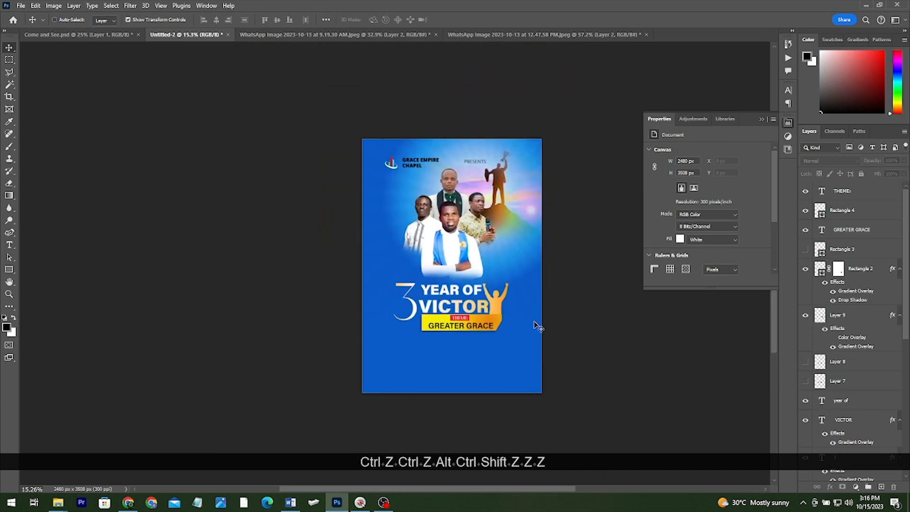
key("ctrl+shift+z")
scroll(534, 326, "up", 3)
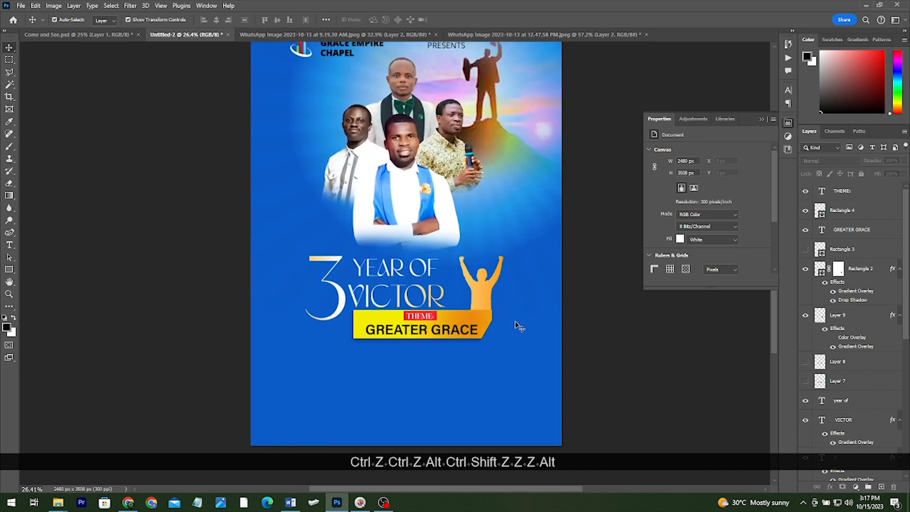
scroll(519, 326, "down", 2)
key("alt+ctrl+z")
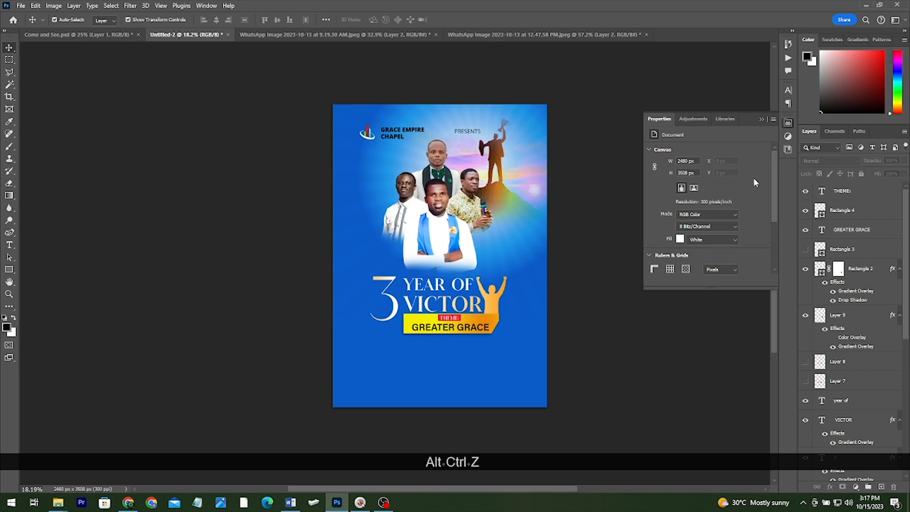
- Set the "VICTOR" text to the Acumin Variable Concept font in the Bold style
left_click(441, 306)
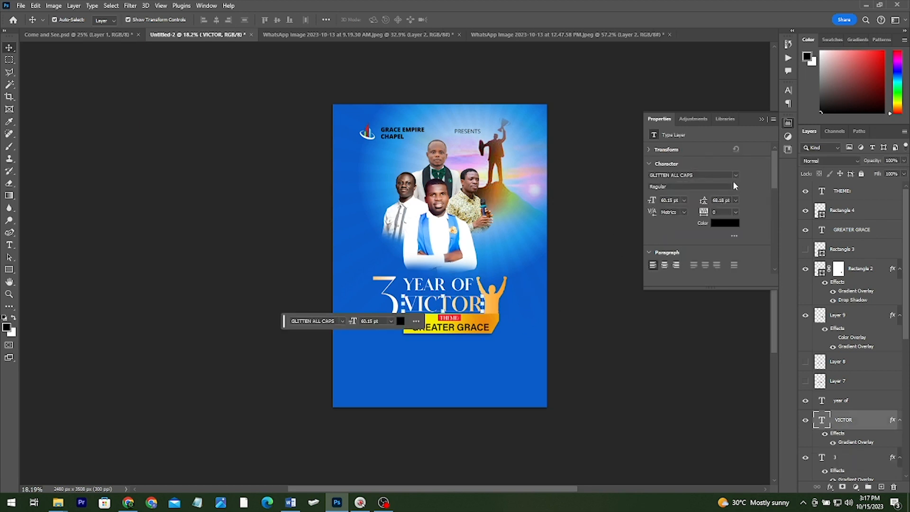
left_click(735, 175)
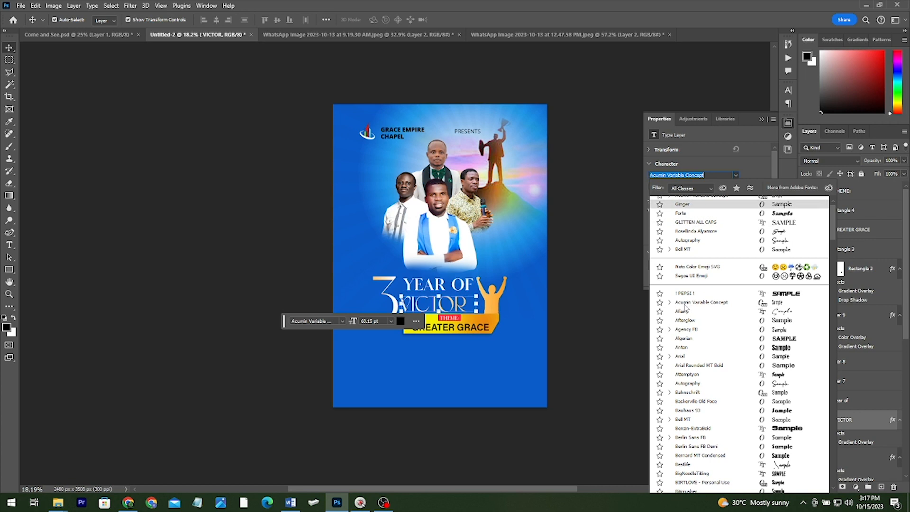
left_click(596, 304)
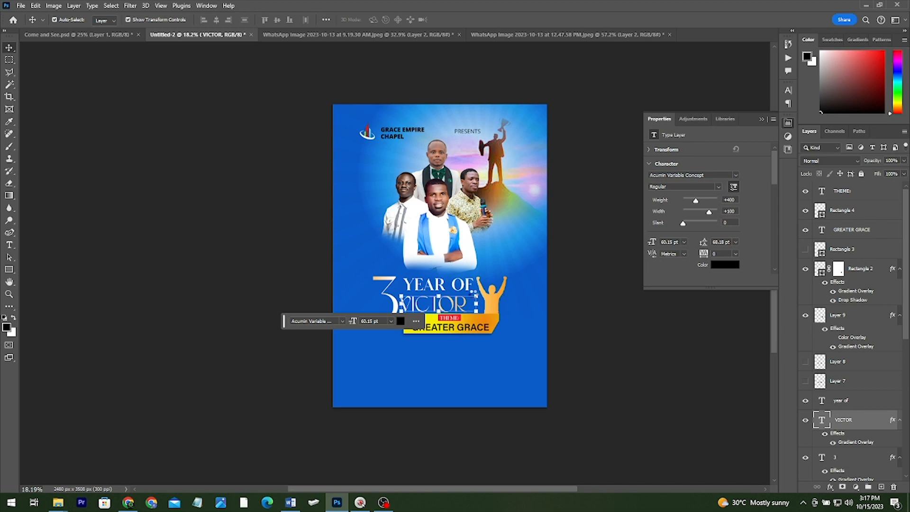
scroll(476, 299, "down", 3)
scroll(484, 224, "up", 4)
left_click(734, 176)
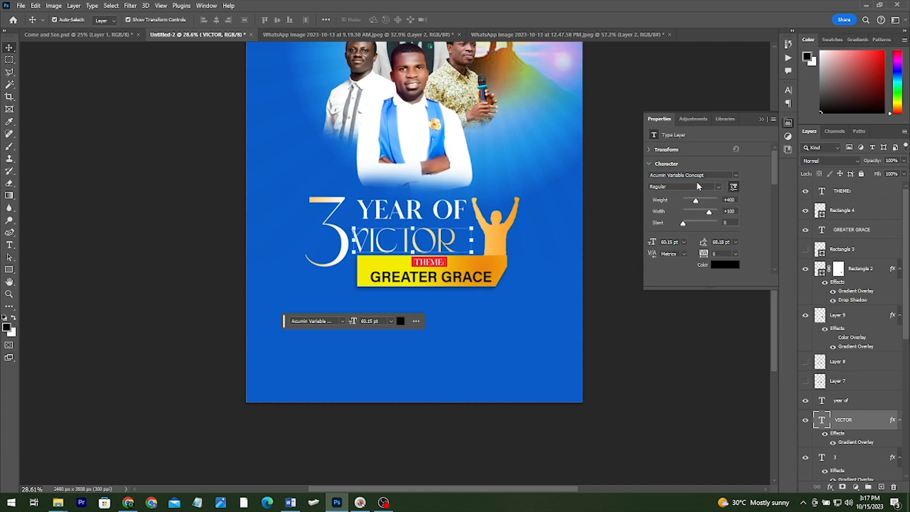
left_click(718, 187)
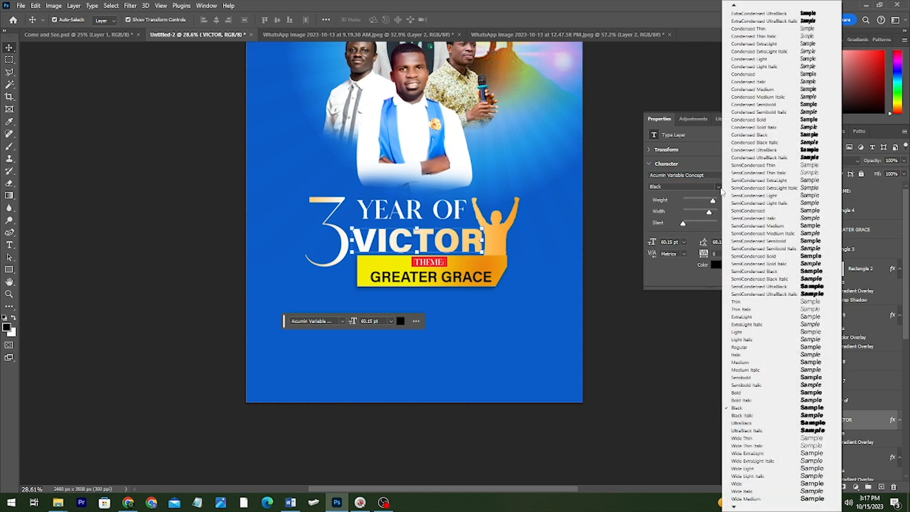
left_click(747, 393)
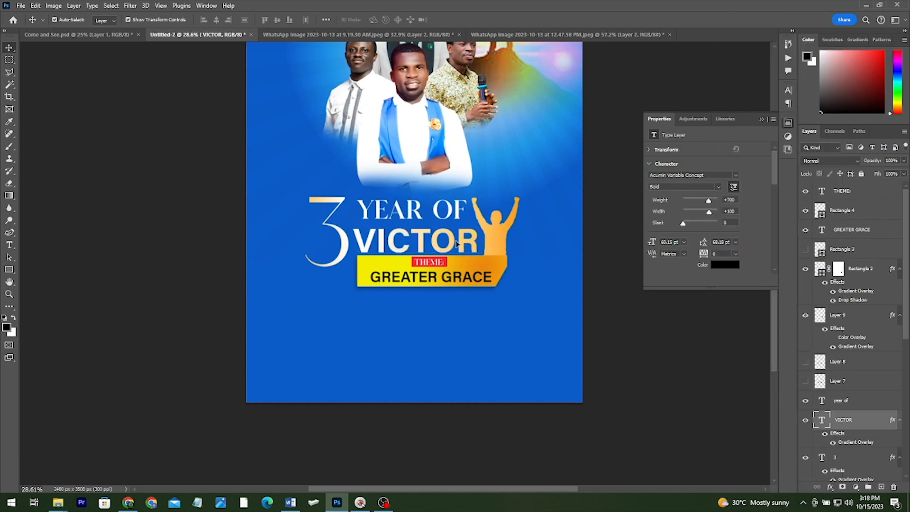
- Move the "YEAR OF" text down so that it sits close above "VICTOR"
scroll(399, 200, "up", 3)
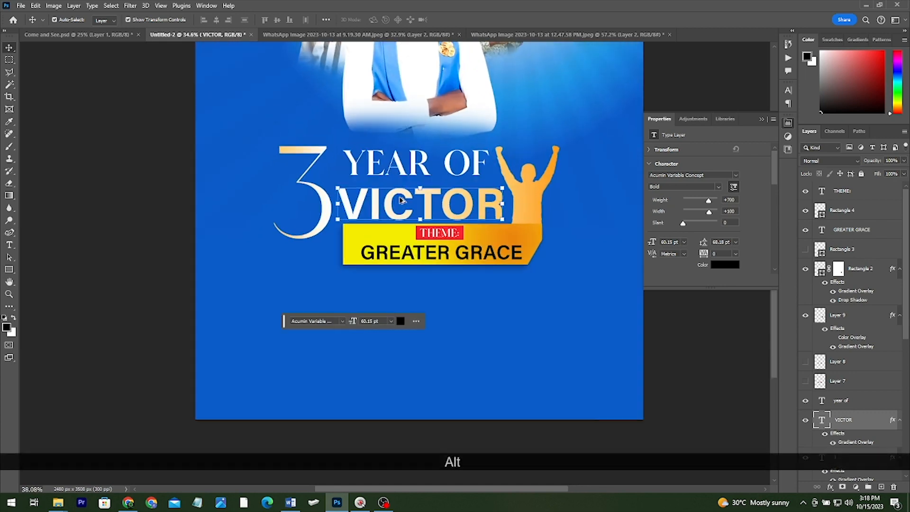
left_click(422, 164, "ctrl")
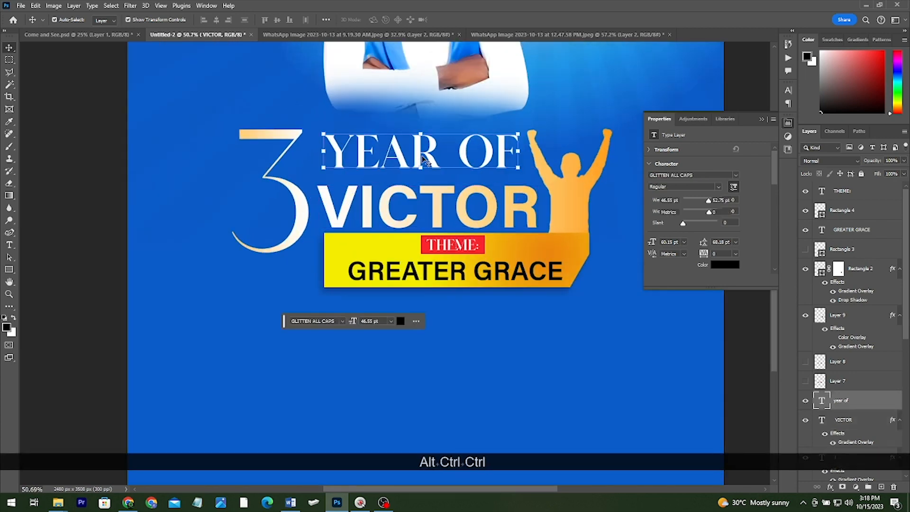
mouse_move(422, 168)
left_mouse_down()
mouse_move(423, 177)
mouse_move(422, 164)
left_mouse_up()
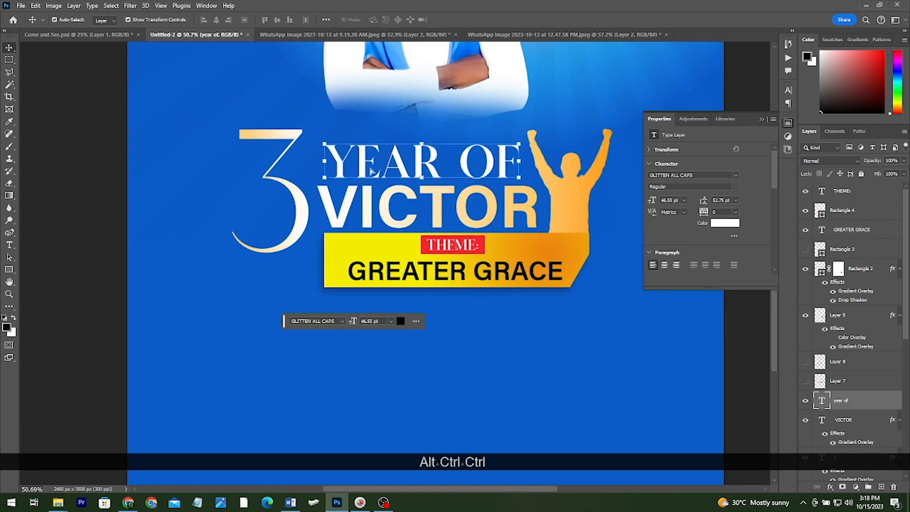
key("ctrl+t")
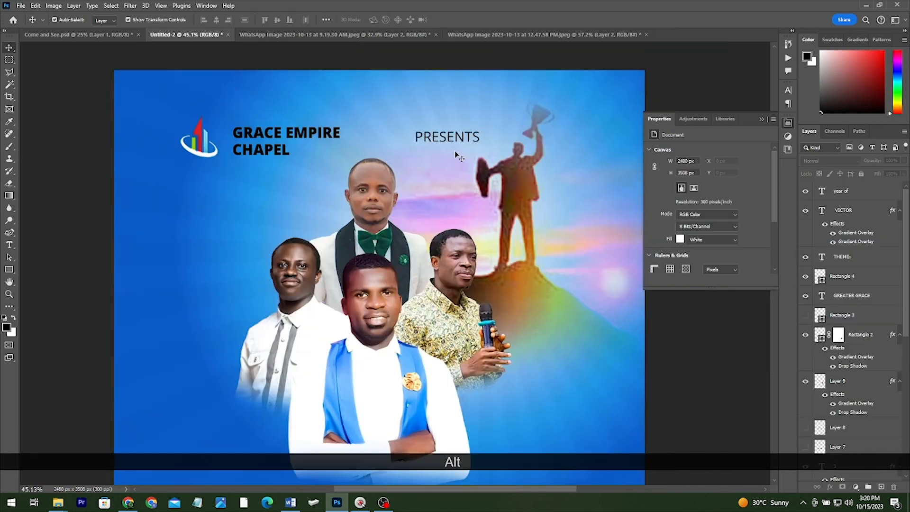
- Move the "PRESENTS" text beneath "GRACE EMPIRE CHAPEL" and align the left edges of the two text layers
left_click(377, 146)
left_click_drag(311, 158, 271, 179)
key("shift")
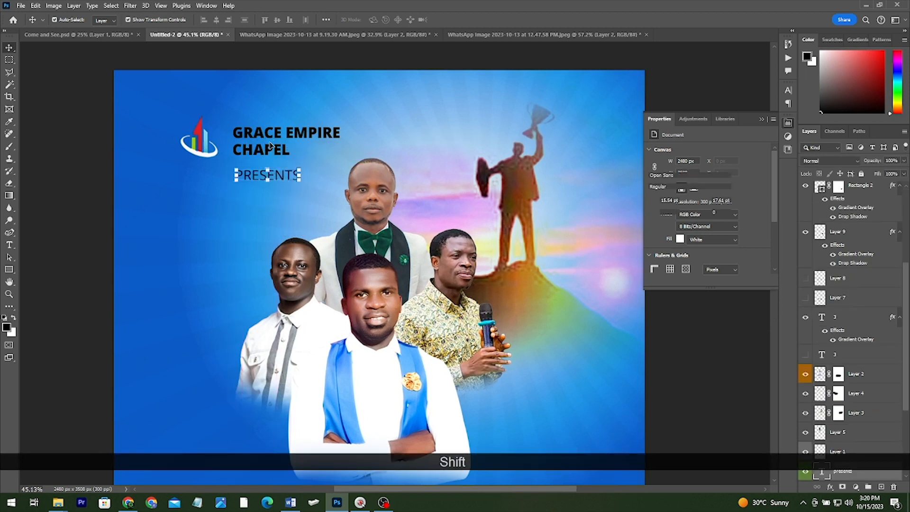
left_click(258, 151, "shift")
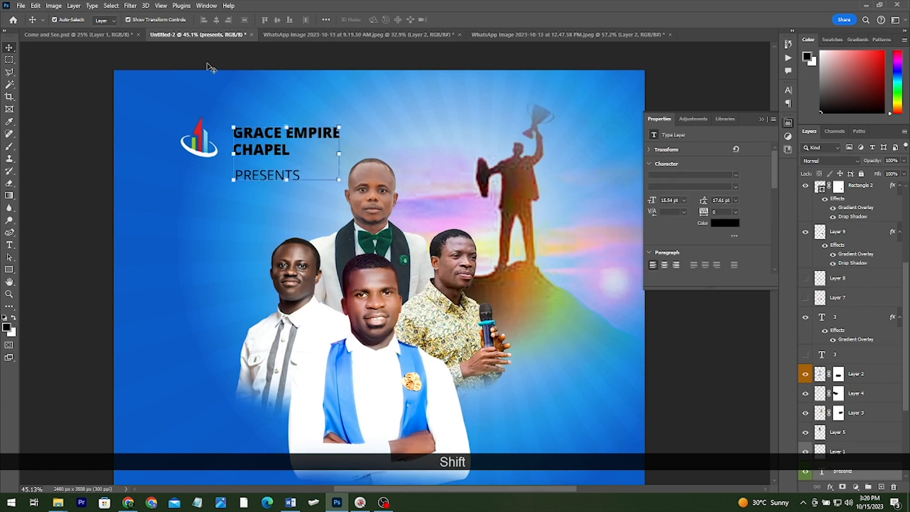
left_click(207, 21)
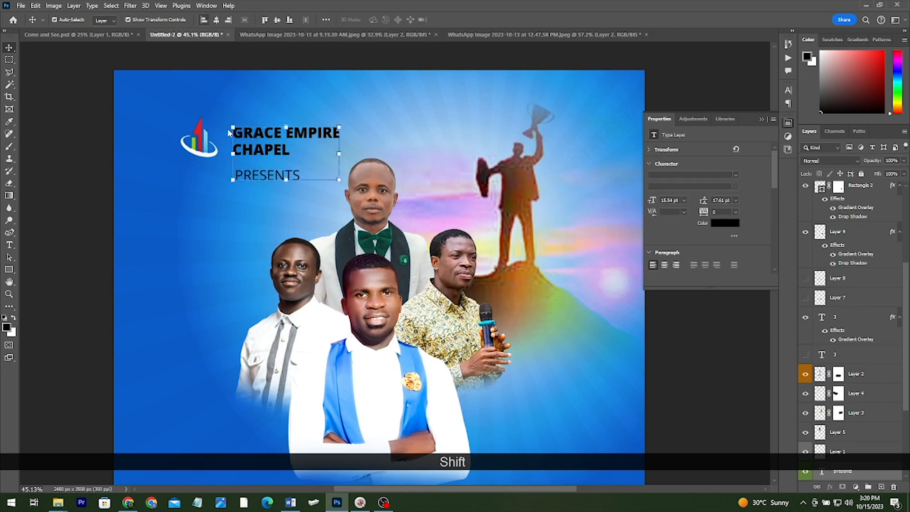
- Shift the church logo, "GRACE EMPIRE CHAPEL" and "PRESENTS" together slightly towards the flyer's left edge and deselect them
left_click(212, 138, "shift")
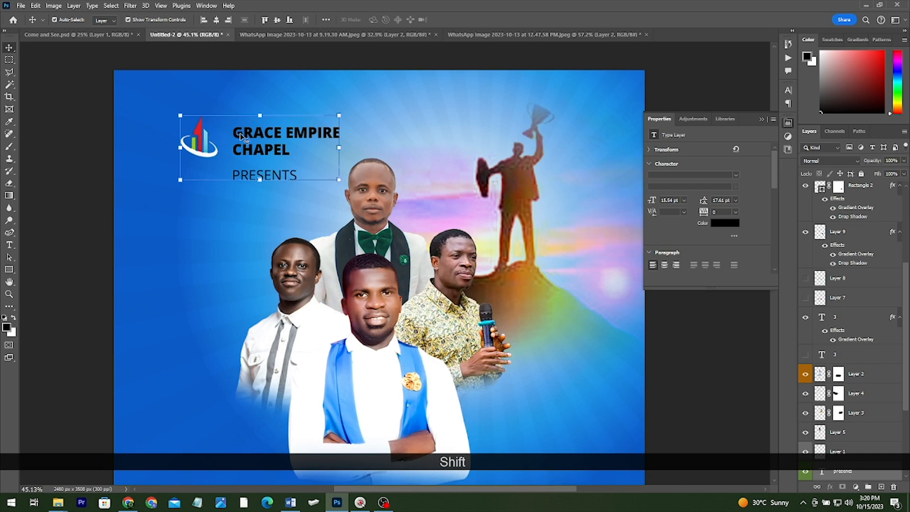
left_click_drag(241, 137, 233, 139)
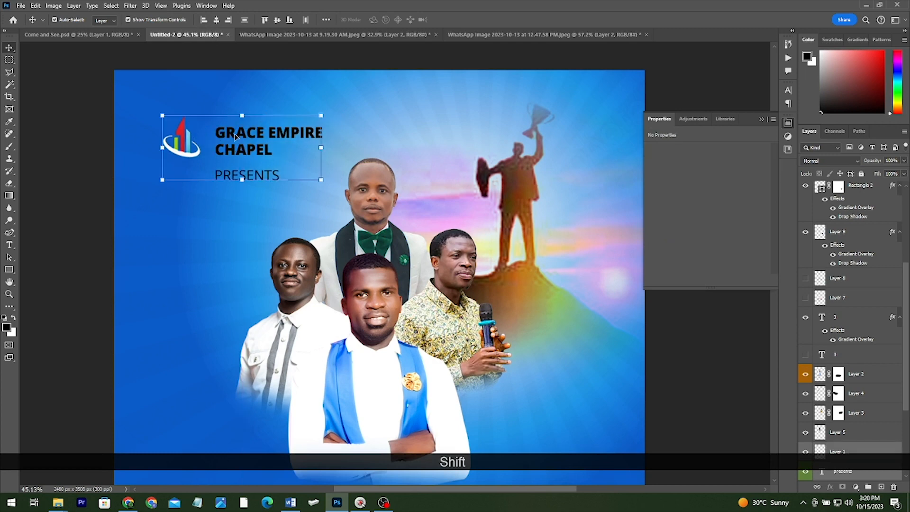
key("ctrl+0")
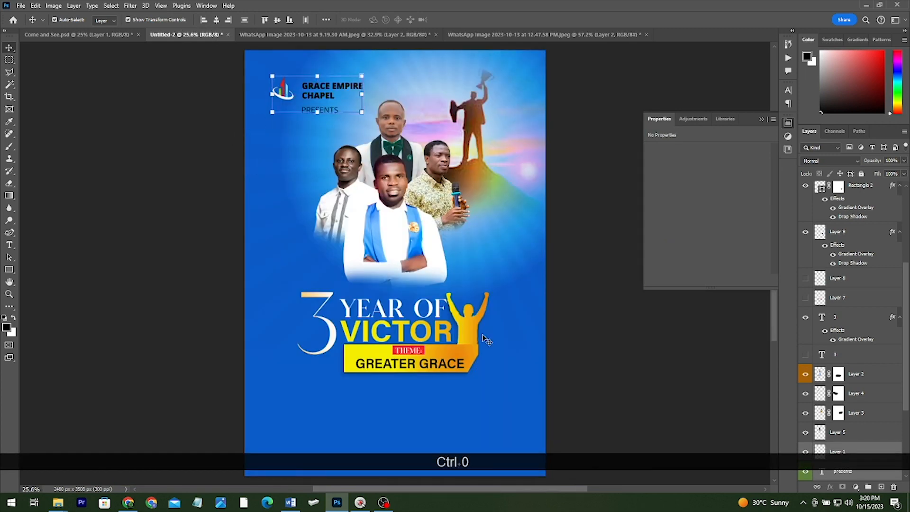
left_click(597, 332)
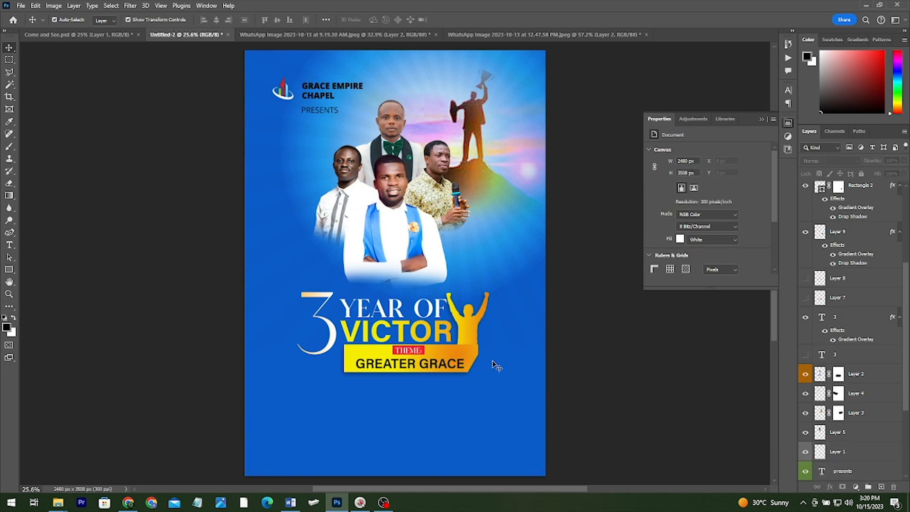
- Stretch the yellow theme bar leftwards to a width of about 1138 px so its left edge lines up with "VICTOR"
scroll(374, 361, "down", 1)
scroll(389, 336, "up", 3)
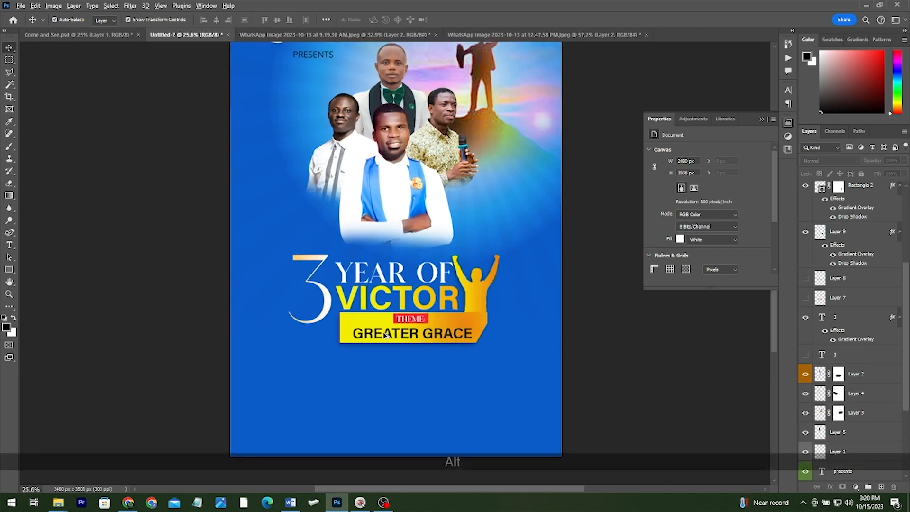
scroll(349, 297, "up", 3)
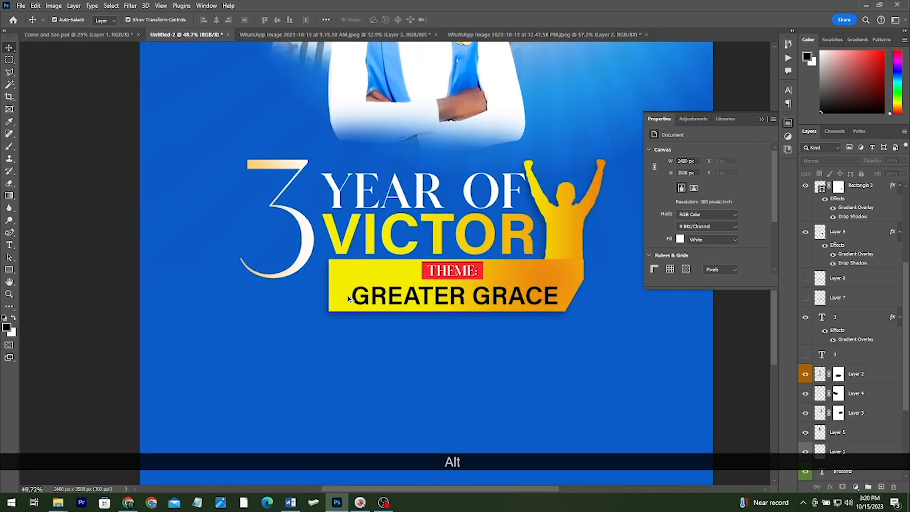
left_click(351, 288)
left_click_drag(329, 286, 321, 287)
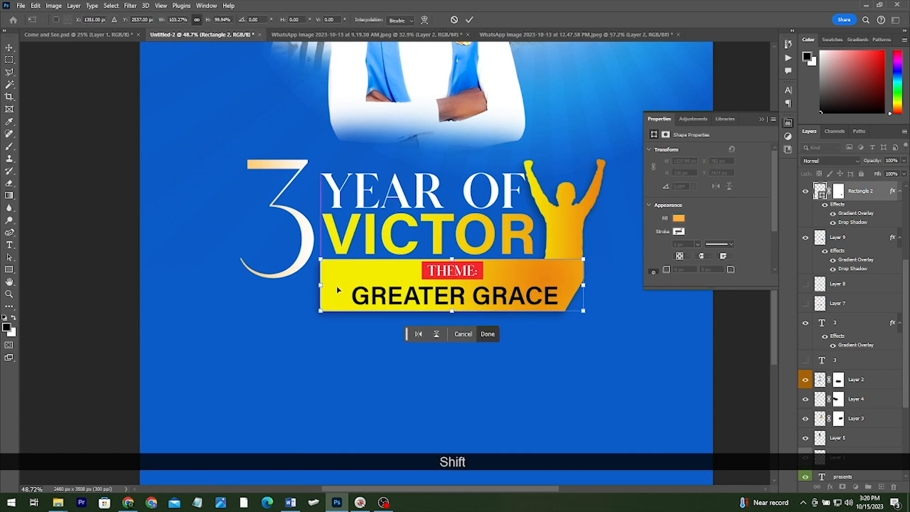
key("Return")
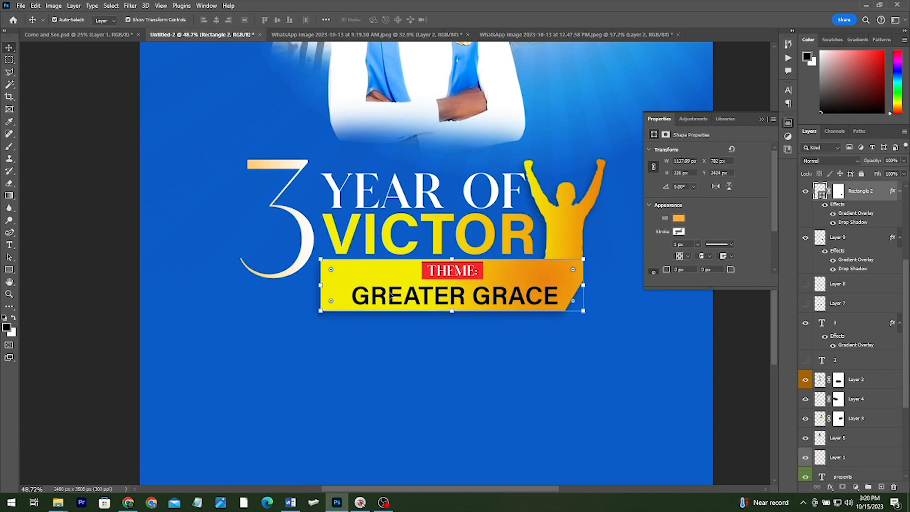
- Centre the "THEME:" label, its red box and the "GREATER GRACE" text horizontally on the theme bar
left_click(413, 294)
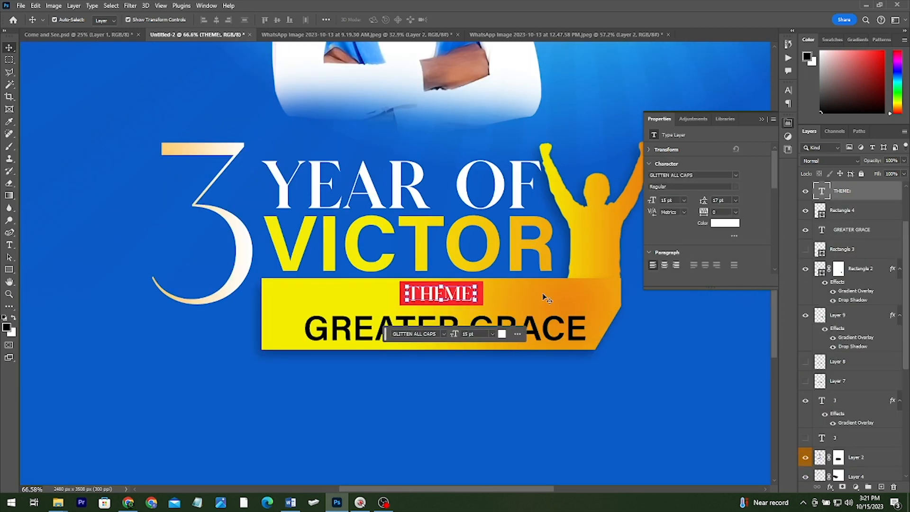
left_click(544, 298)
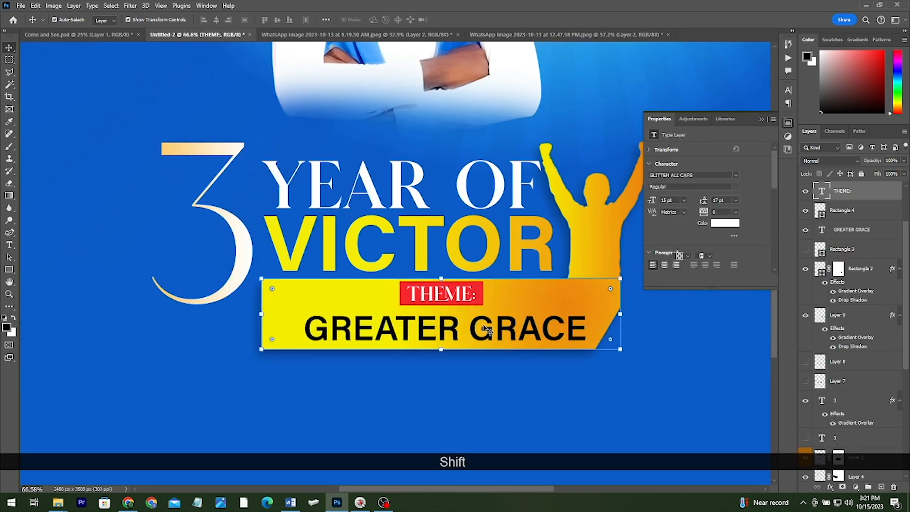
left_click(483, 328, "shift")
left_click(482, 305, "shift")
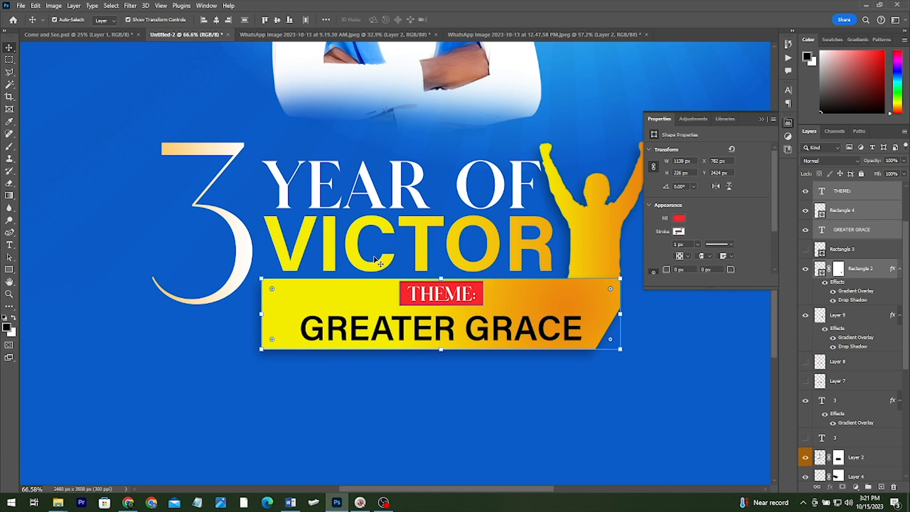
- Enlarge the "GREATER GRACE" text slightly from its centre so it fills more of the theme bar
left_click(309, 325)
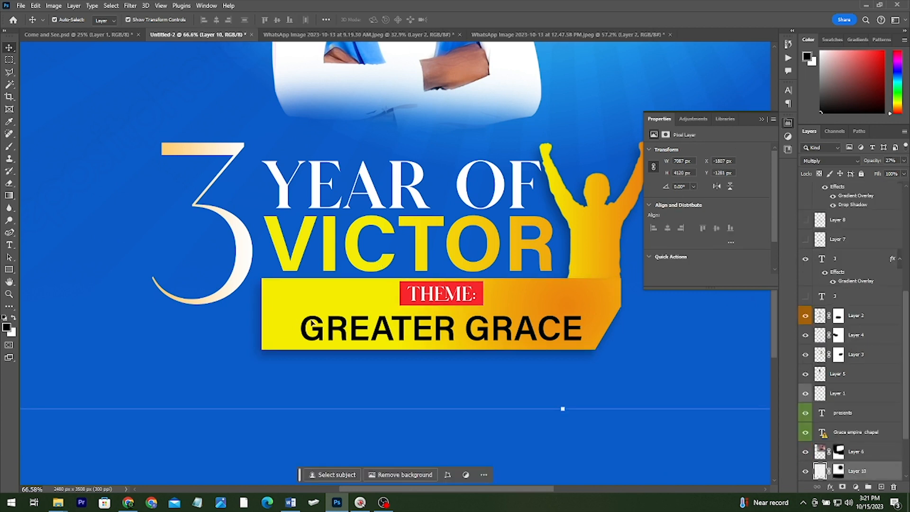
left_click(324, 334)
key("ctrl+t")
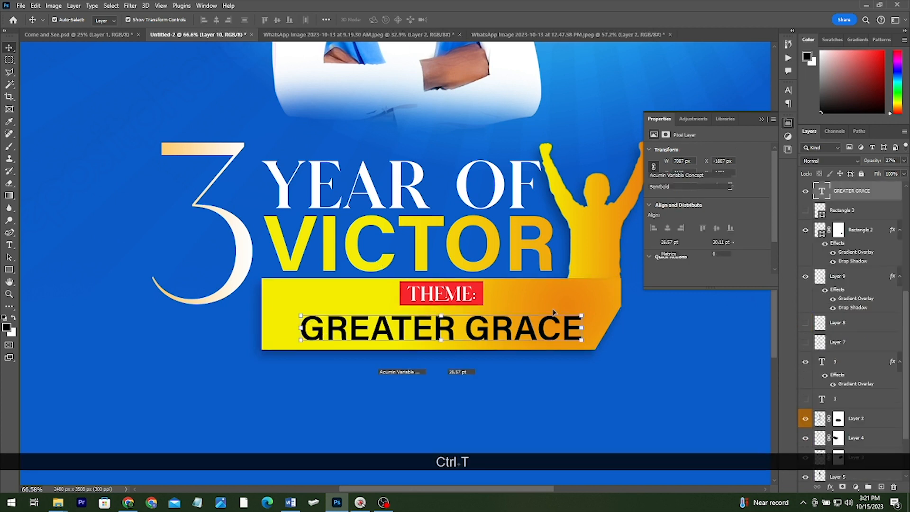
key("alt")
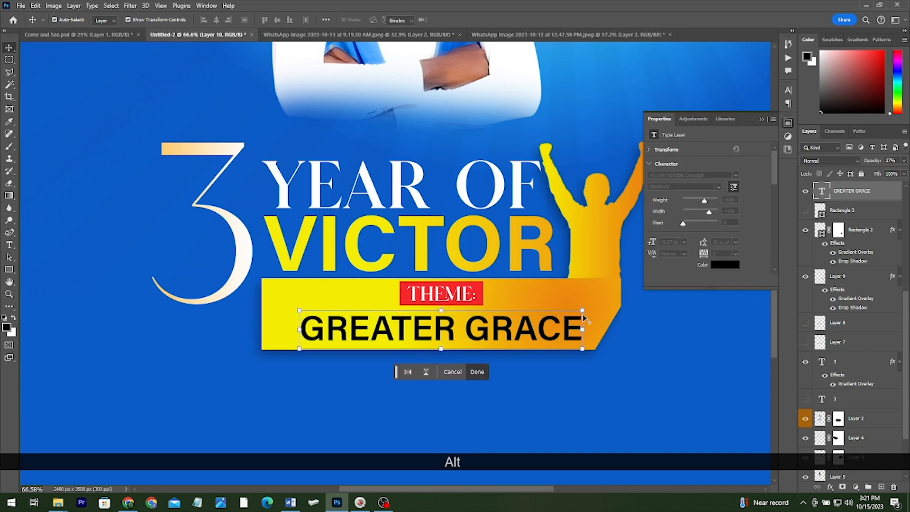
left_click_drag(581, 315, 587, 310)
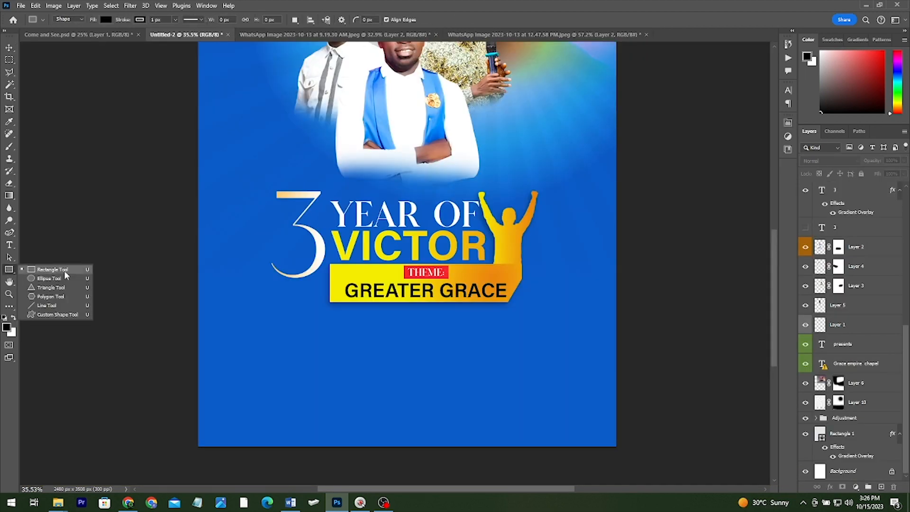
- Draw a thin horizontal rectangle about 1235 px wide and 4 px high as a divider line below the theme bar
left_click(61, 273)
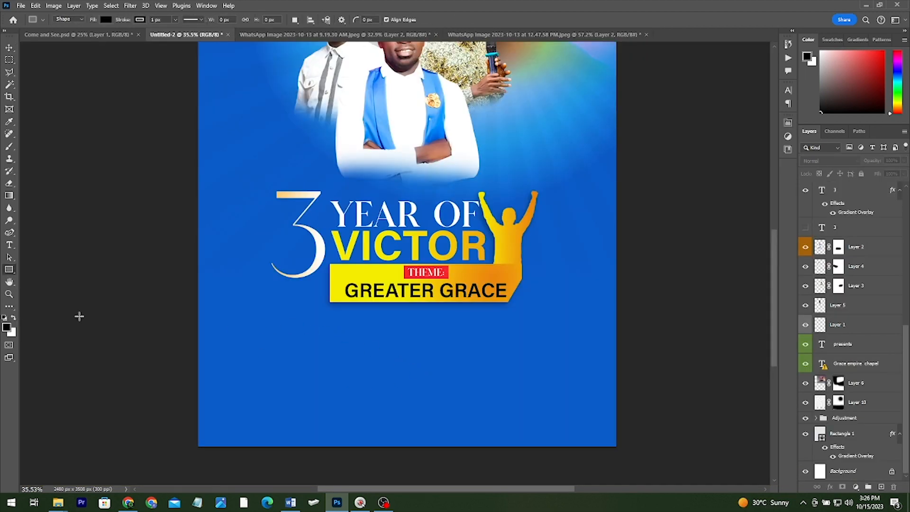
left_click_drag(294, 325, 502, 325)
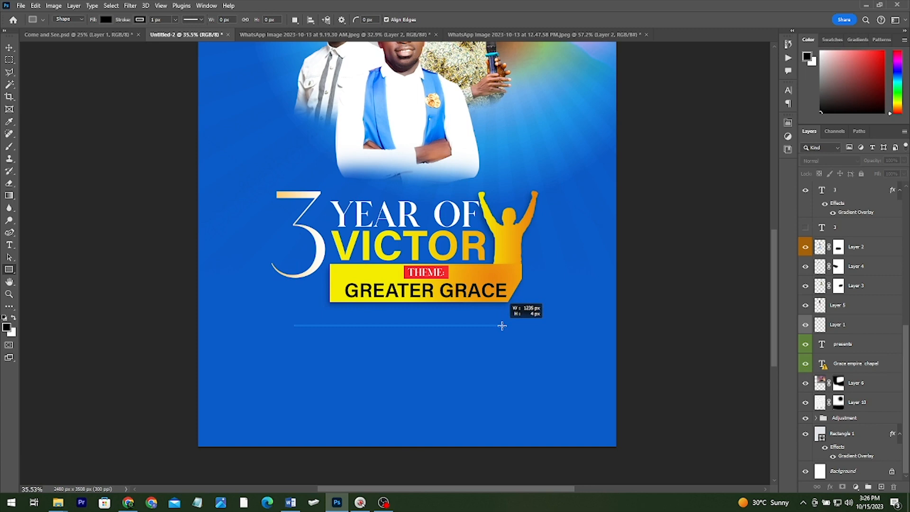
left_click_drag(502, 325, 502, 326)
- Duplicate the thin divider line below the theme bar and move the copy downwards
key("ctrl+j")
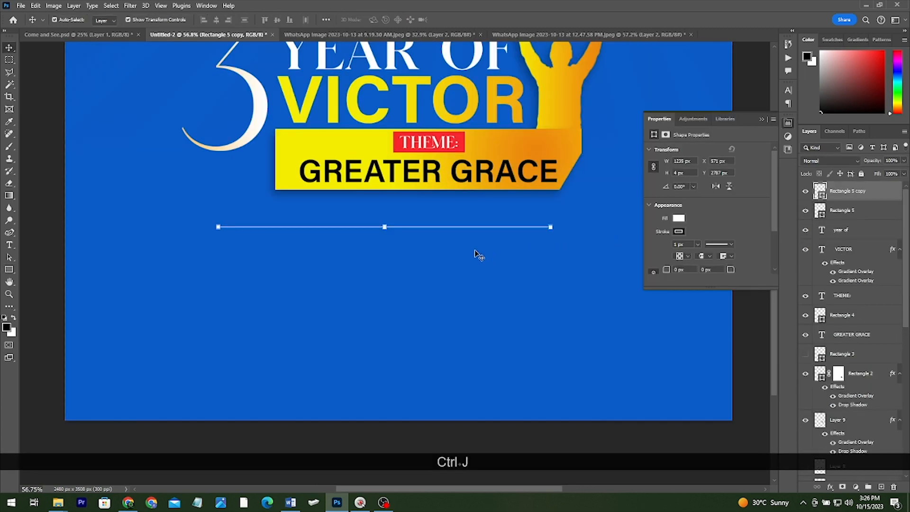
key("Down")
key("Down")
key("Down")
key("Down")
key("Down")
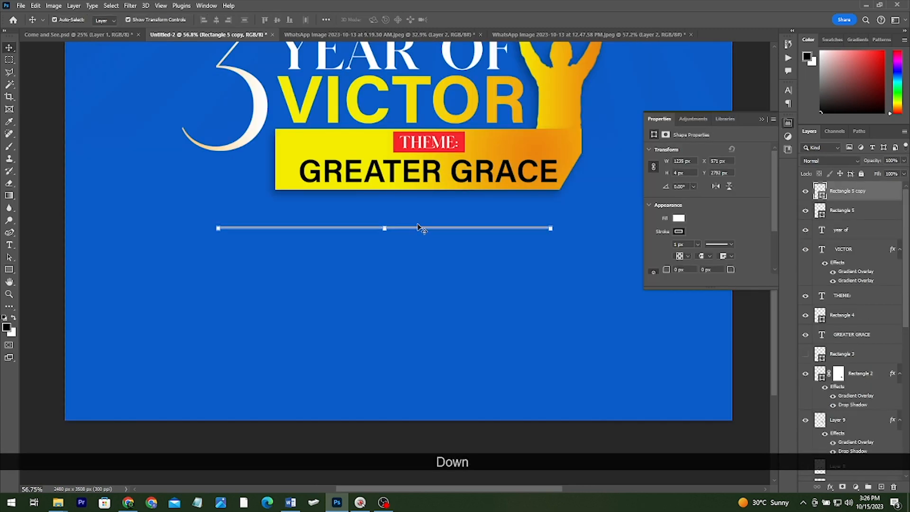
scroll(382, 228, "up", 2, "alt")
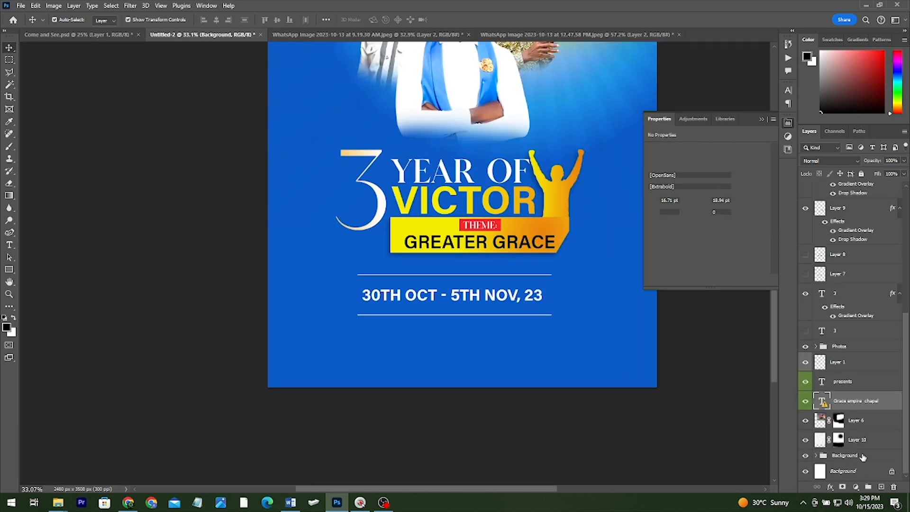
- Label the Background group blue, lock it and move Layer 10 into it
left_click(860, 456)
right_click(857, 458)
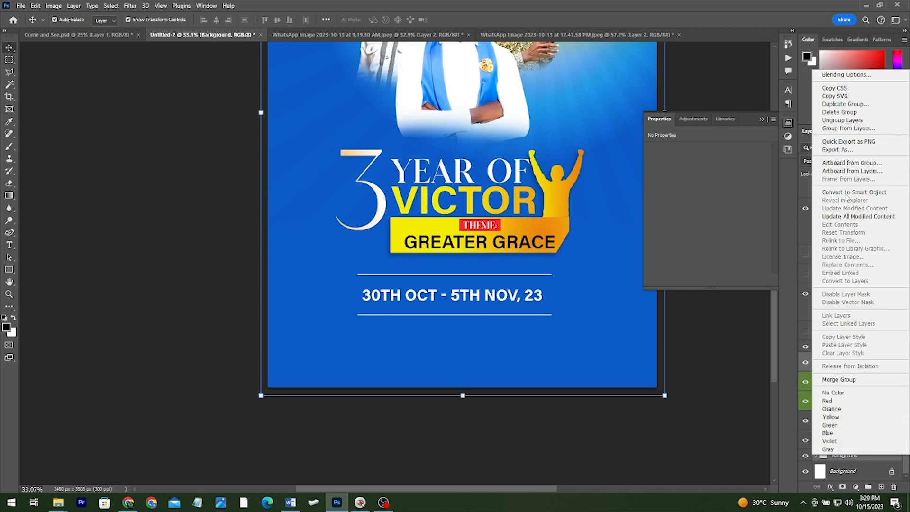
left_click(829, 433)
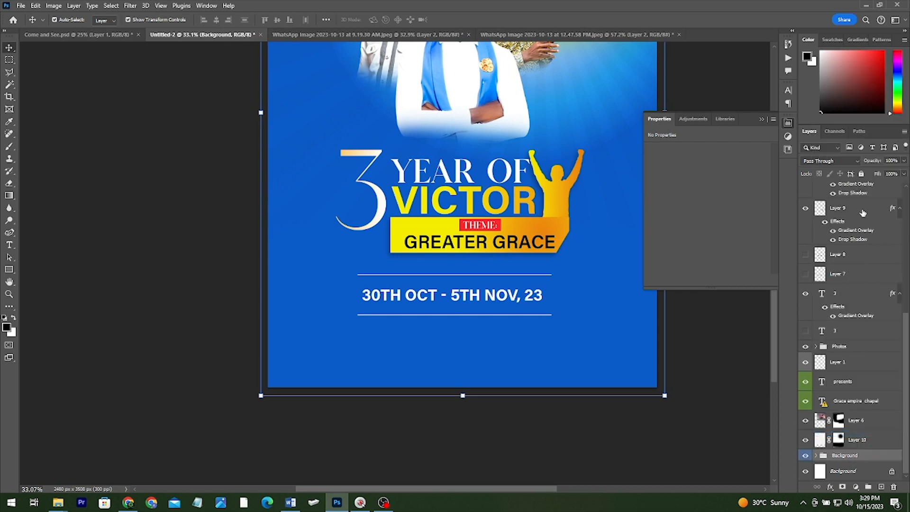
left_click(861, 173)
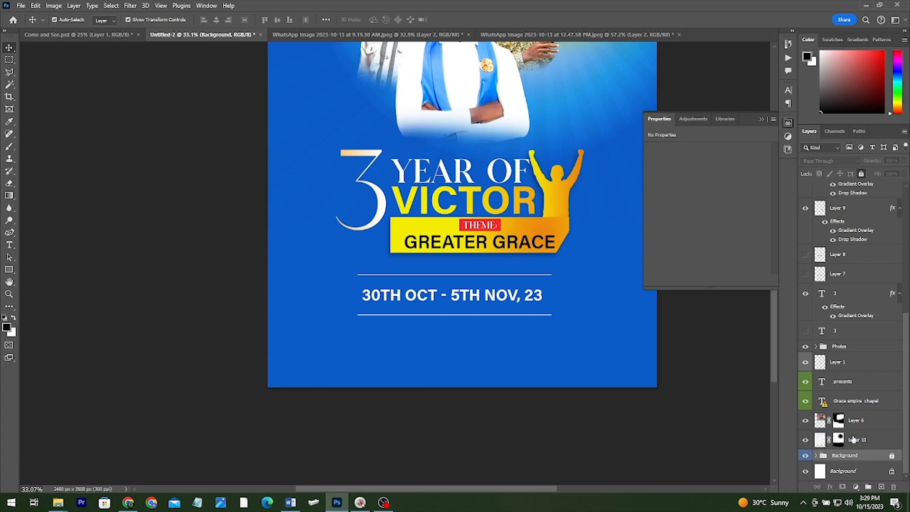
left_click(853, 439)
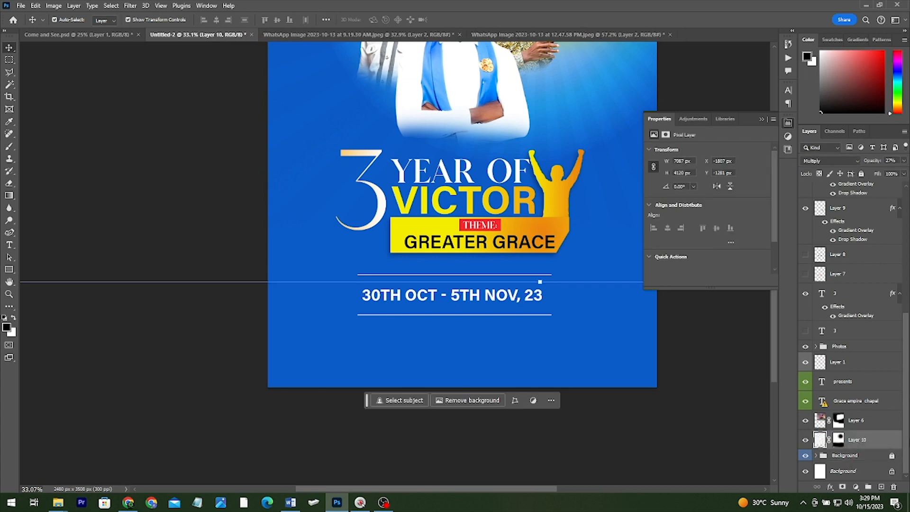
left_click_drag(882, 444, 858, 428)
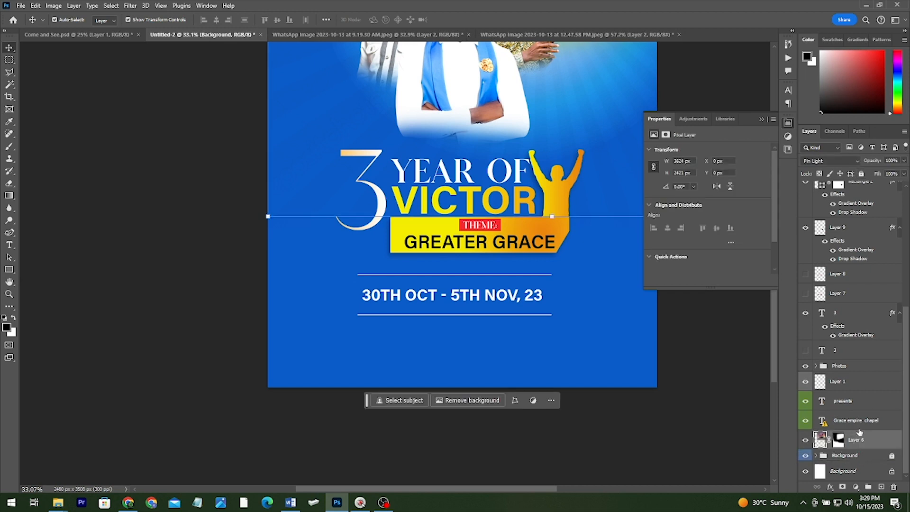
left_click(860, 425, "ctrl")
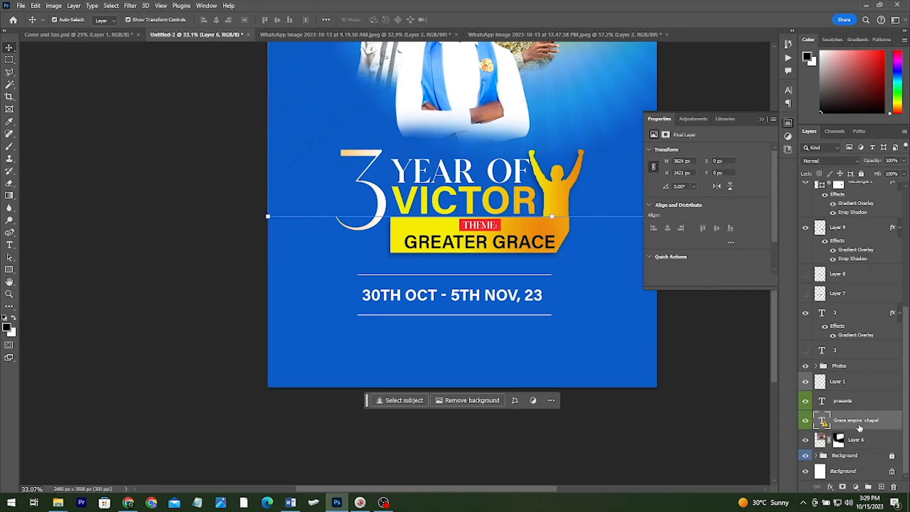
left_click(851, 401, "ctrl")
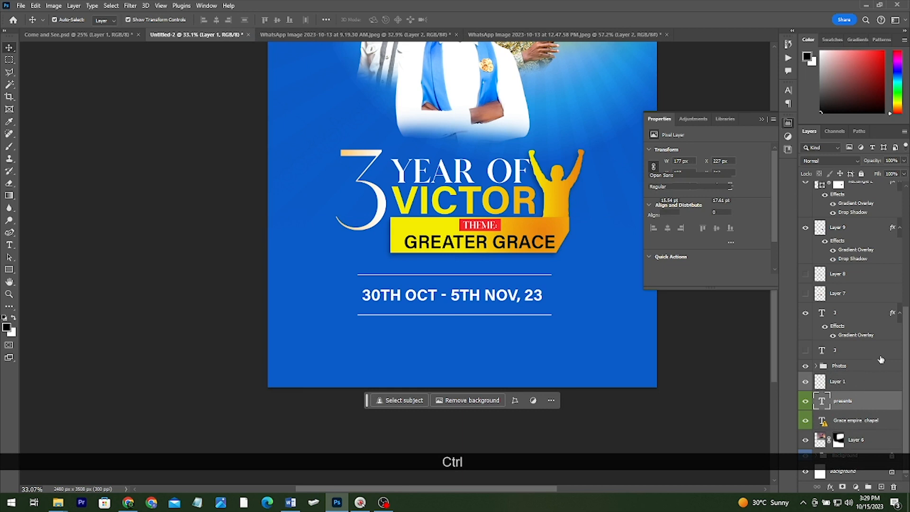
scroll(849, 337, "up", 4)
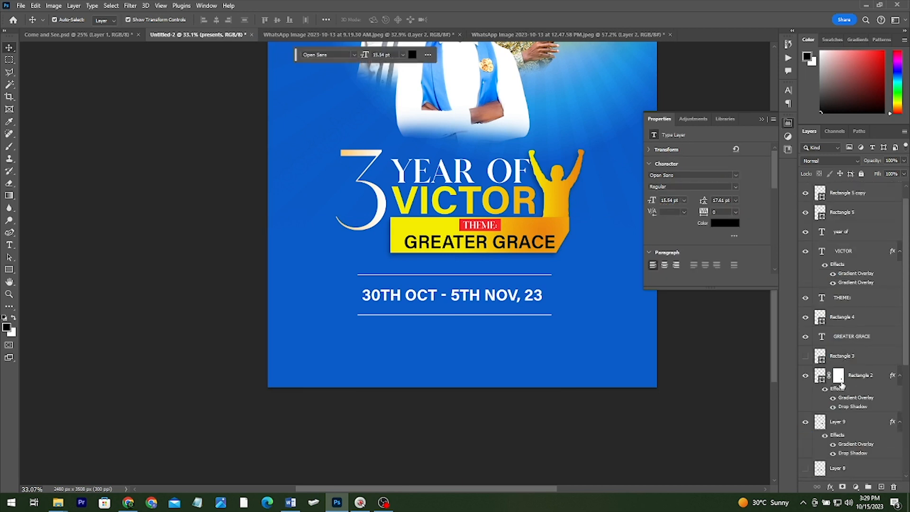
- Delete the hidden layers Rectangle 3, Layer 8 and Layer 7
scroll(842, 381, "down", 1)
left_click(846, 337)
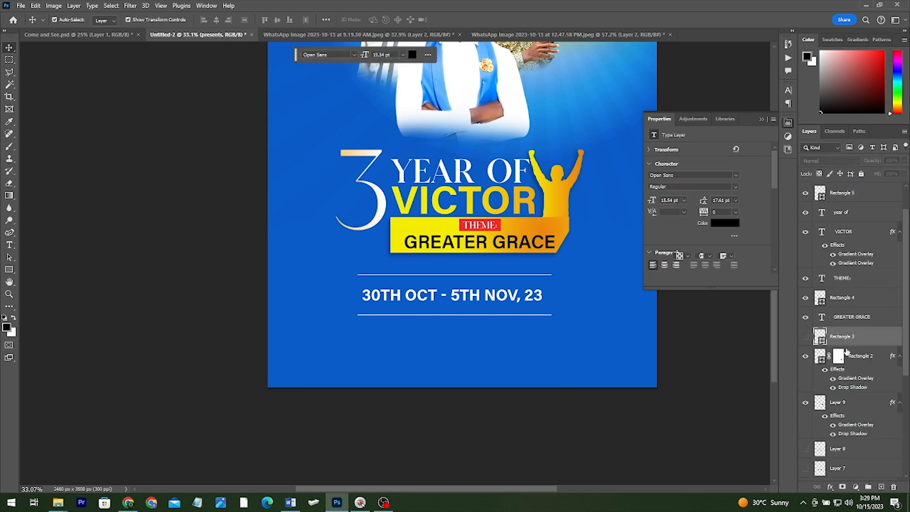
scroll(847, 389, "down", 3)
left_click(847, 393, "ctrl")
left_click(844, 409, "ctrl")
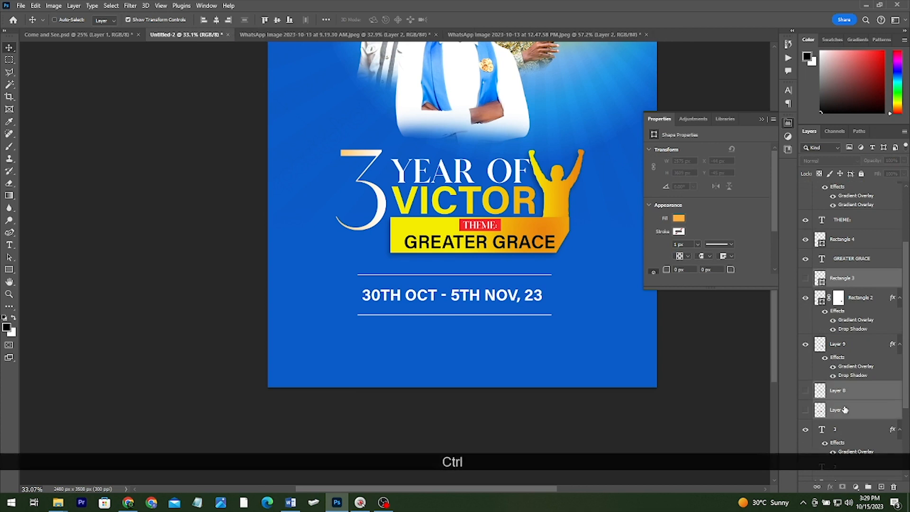
key("Delete")
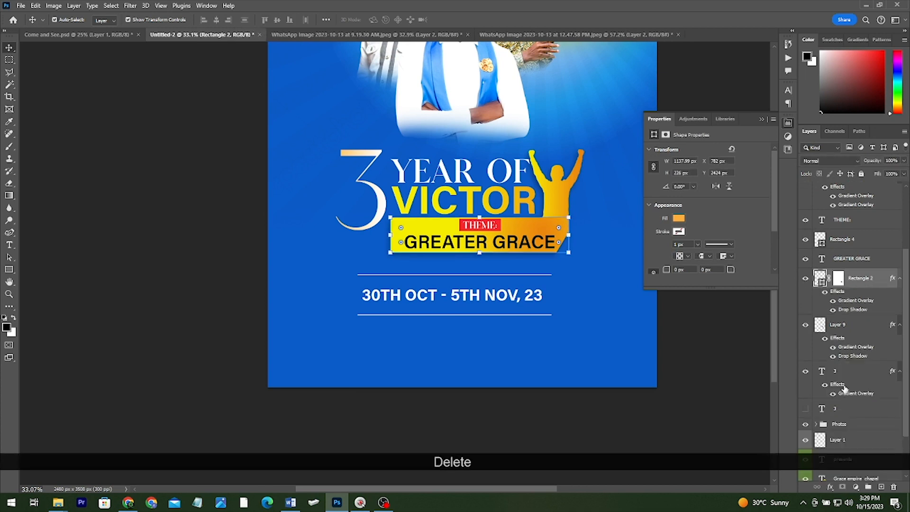
- Group the "year of", "VICTOR", "THEME:" and "GREATER GRACE" text layers and name the group "Text"
scroll(848, 360, "up", 5)
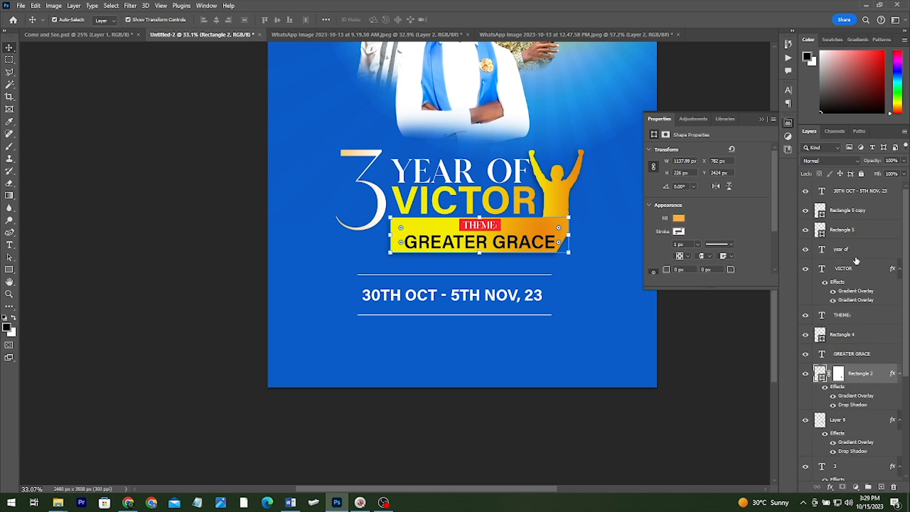
left_click(847, 252)
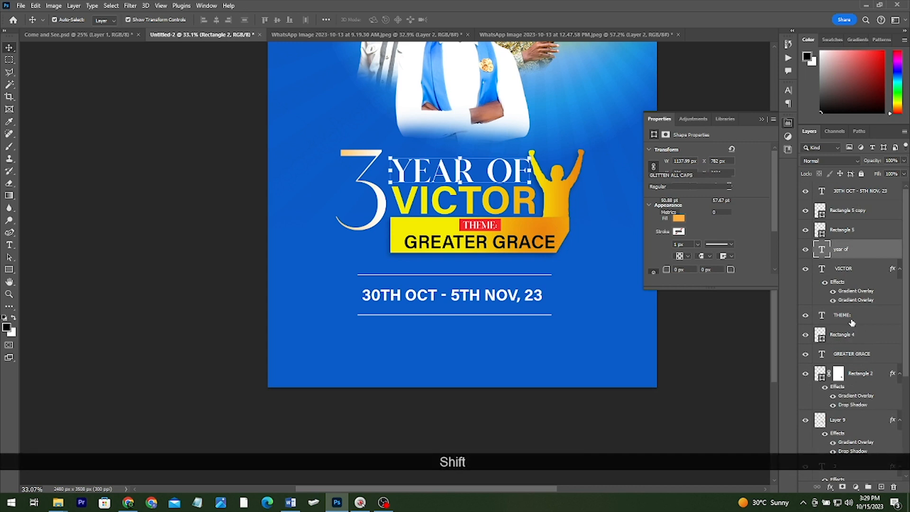
left_click(848, 269, "ctrl")
left_click(851, 320, "ctrl")
left_click(861, 355, "ctrl")
key("ctrl+h")
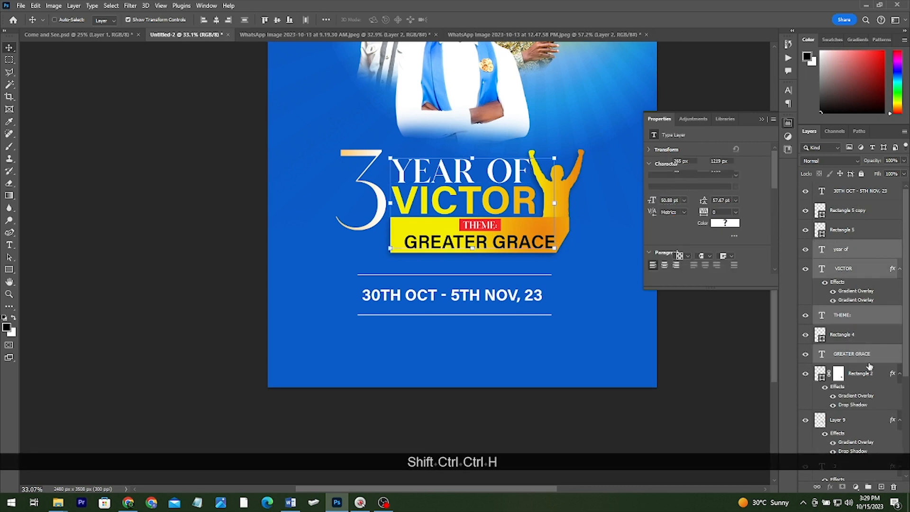
key("ctrl+h")
key("ctrl+g")
double_click(841, 245)
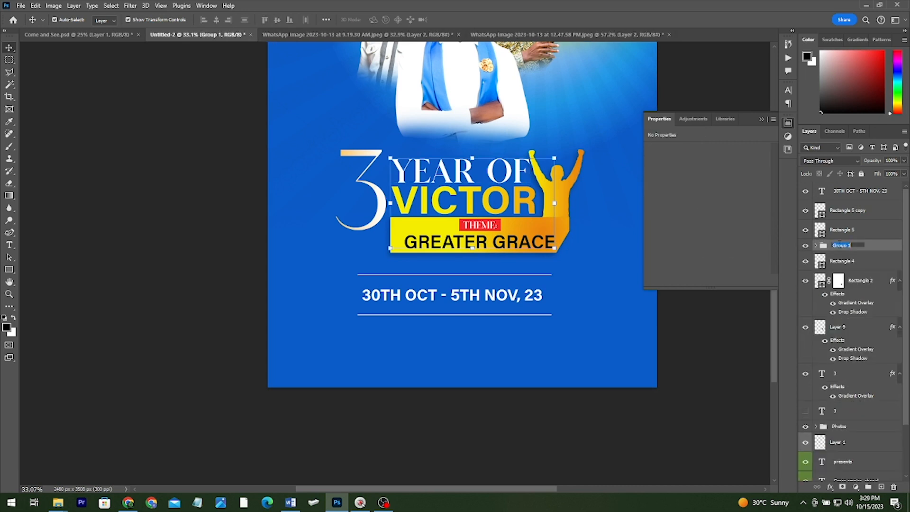
type("Text")
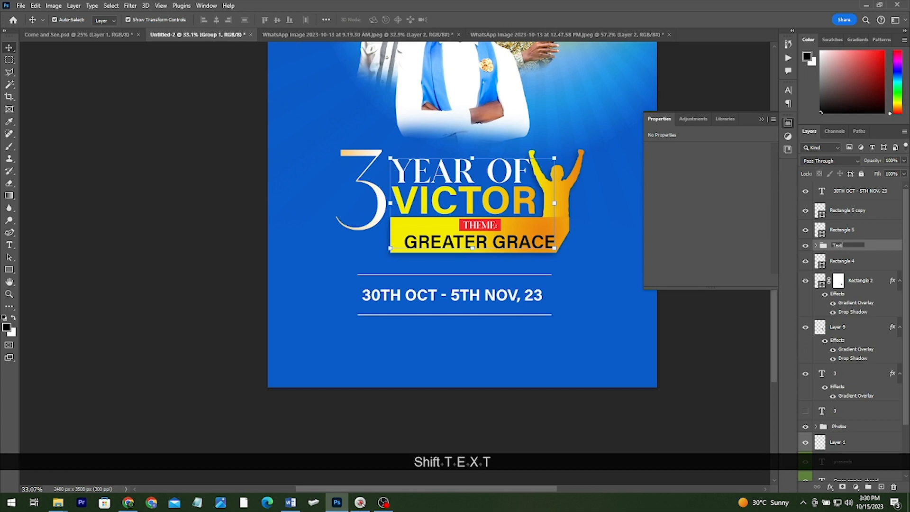
key("Return")
- Group Rectangle 4, Rectangle 2 and Layer 9 and name the group "Shapes"
left_click(848, 261)
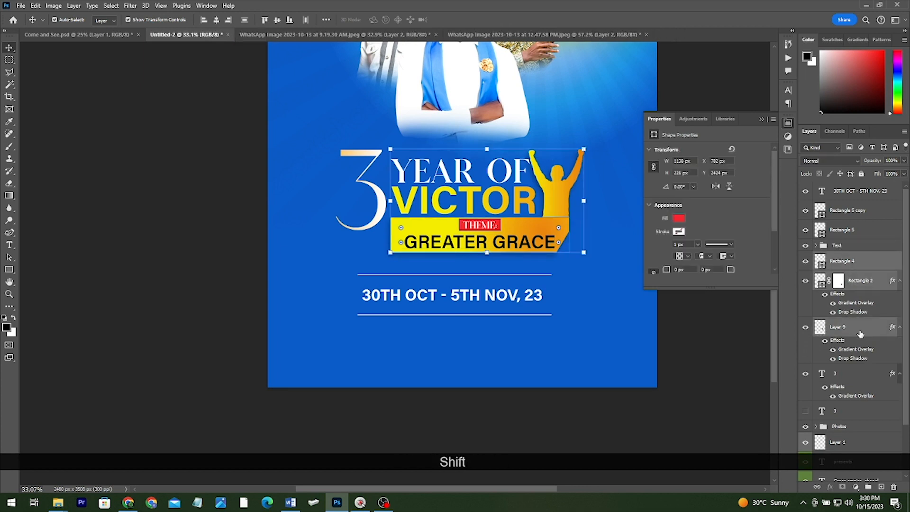
key("ctrl+shift+g")
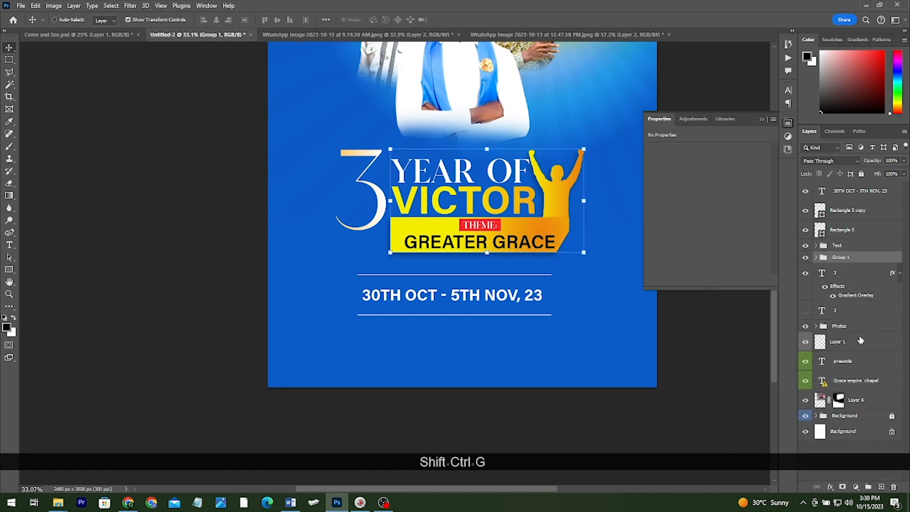
double_click(844, 261)
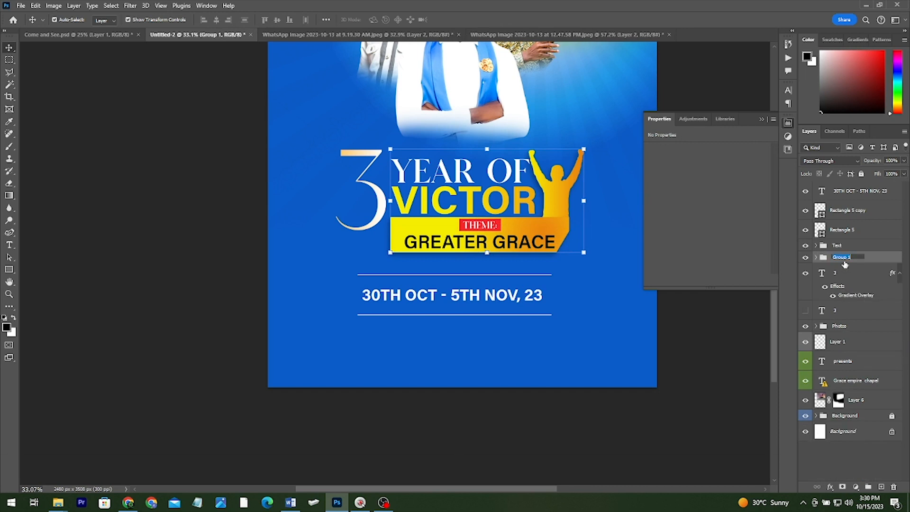
type("Shapes")
key("Return")
key("KP_3")
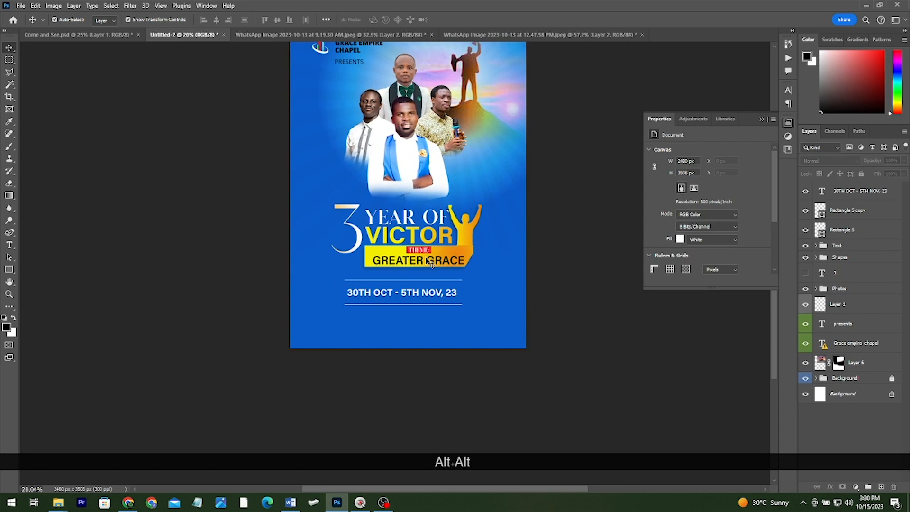
- Scale the date text and its two divider lines together to about 91.6% and reposition them slightly beneath the theme bar
scroll(438, 317, "up", 5)
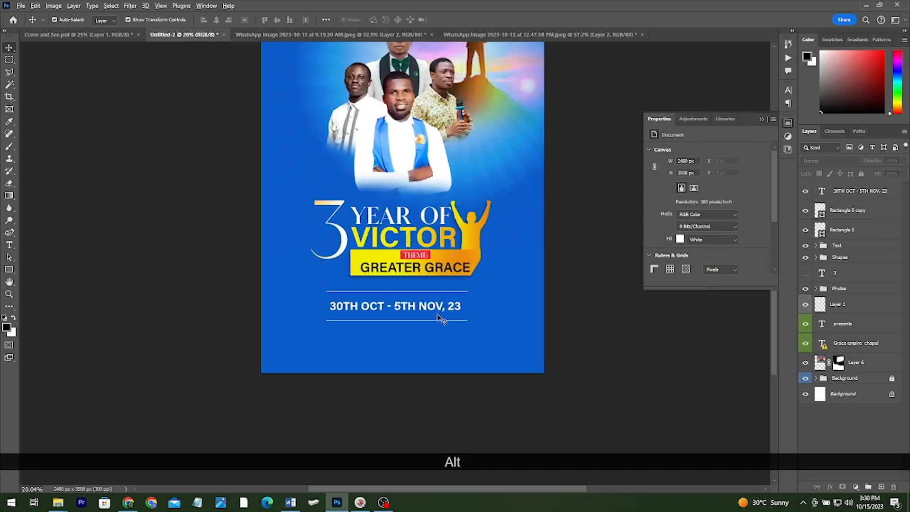
left_click_drag(419, 318, 370, 249)
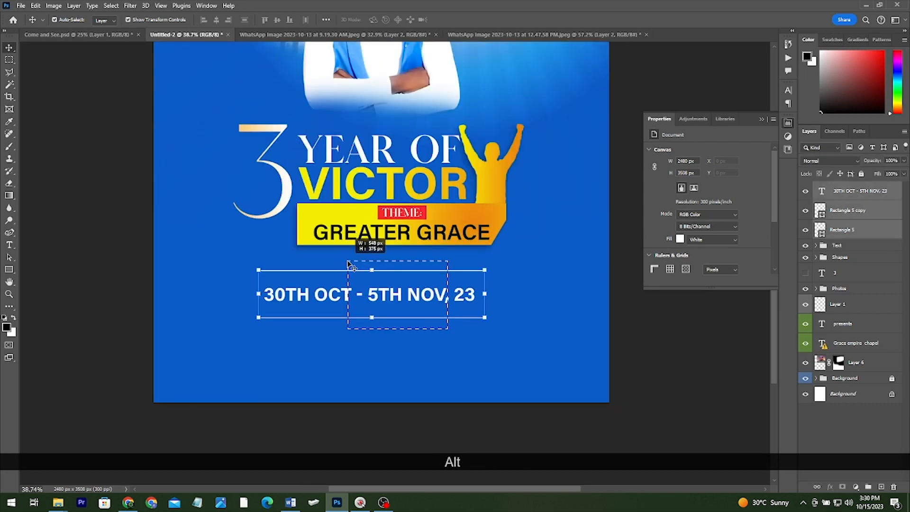
left_click_drag(484, 292, 467, 294)
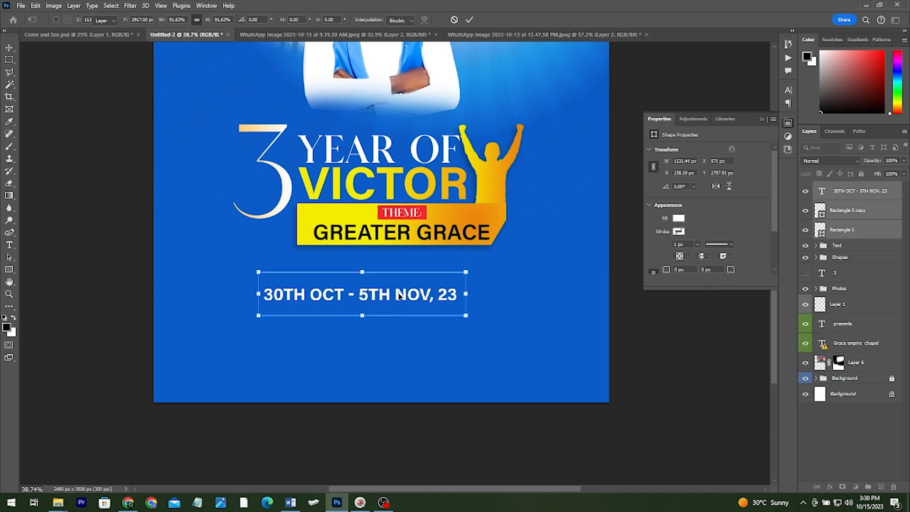
left_click(398, 338)
left_click_drag(399, 296, 387, 292)
- Switch to the Word document and copy the venue text "SAVIOUR SCH PREMISES, AGOGO"
key("ctrl+alt+Tab")
key("Return")
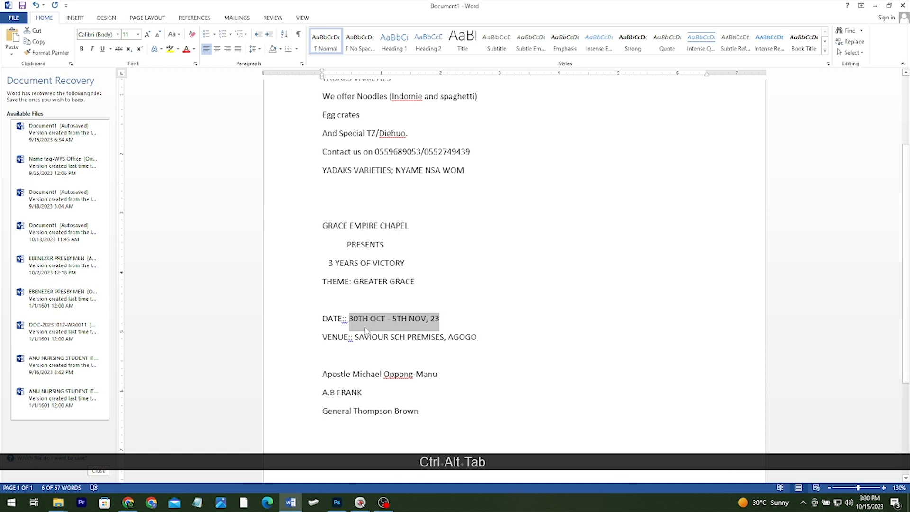
scroll(360, 318, "down", 1)
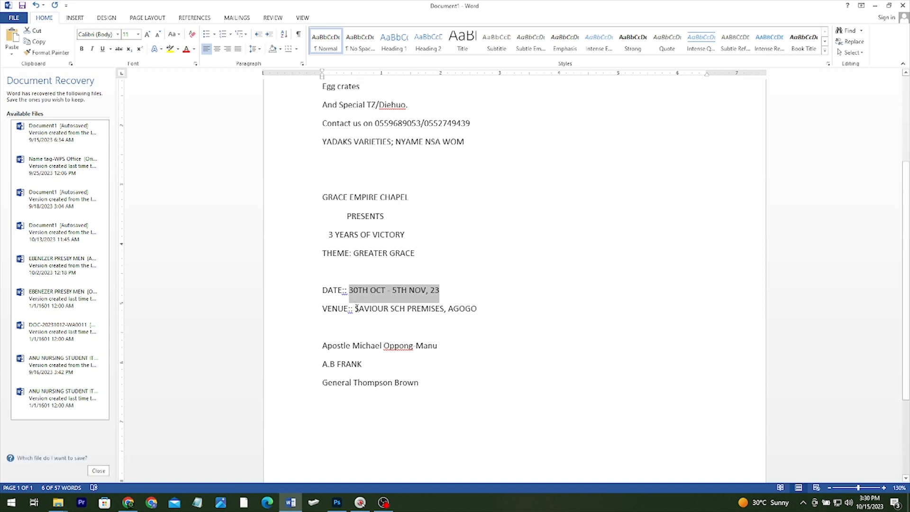
left_click_drag(355, 308, 481, 312)
key("ctrl+c")
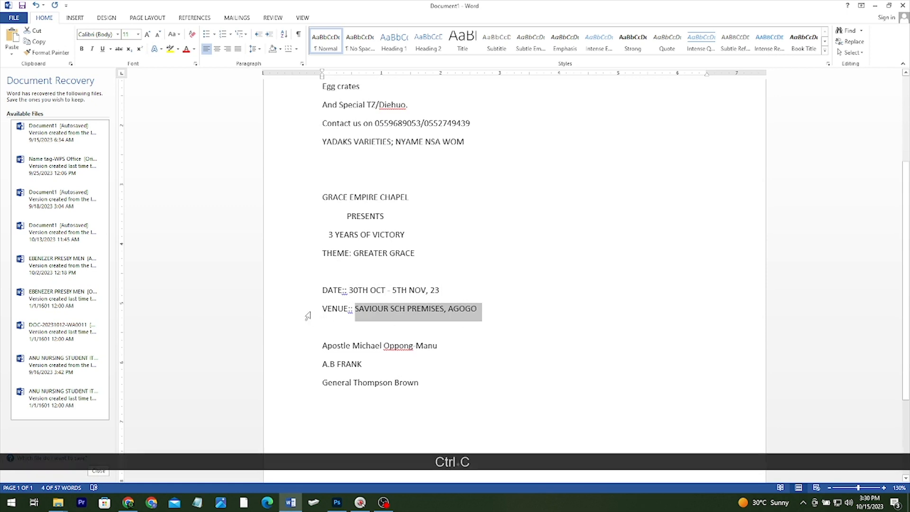
- Switch to Photoshop, undo the last move, centre the date text and divider lines horizontally on the canvas, and nudge them up slightly
key("ctrl+super+alt")
key("alt+Tab")
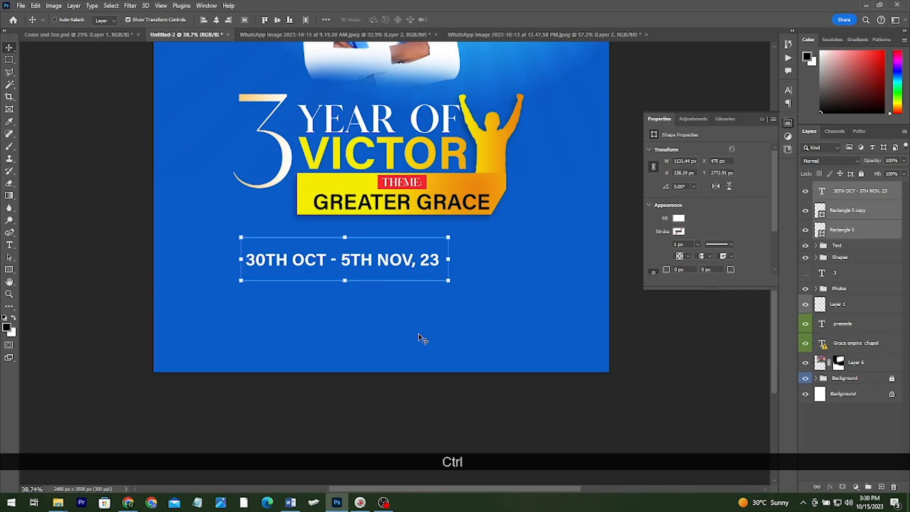
key("ctrl+z")
key("ctrl+a")
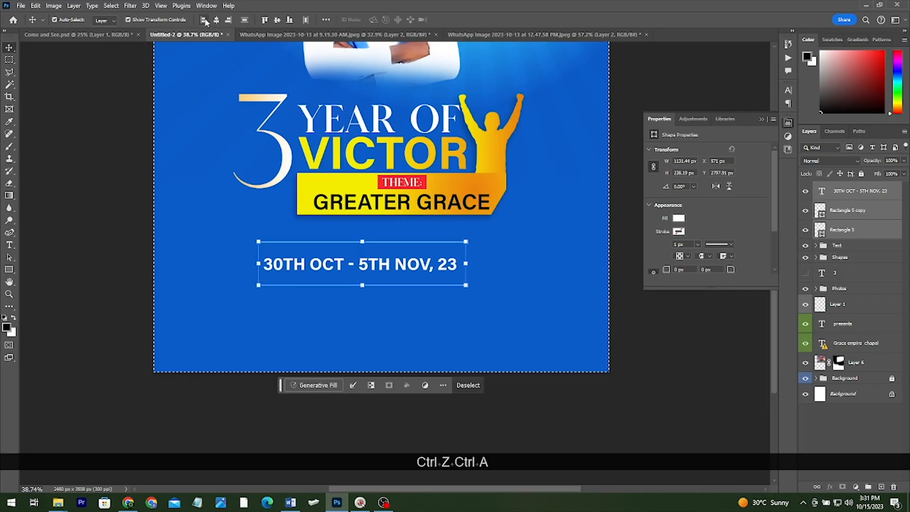
left_click(218, 20)
key("ctrl+d")
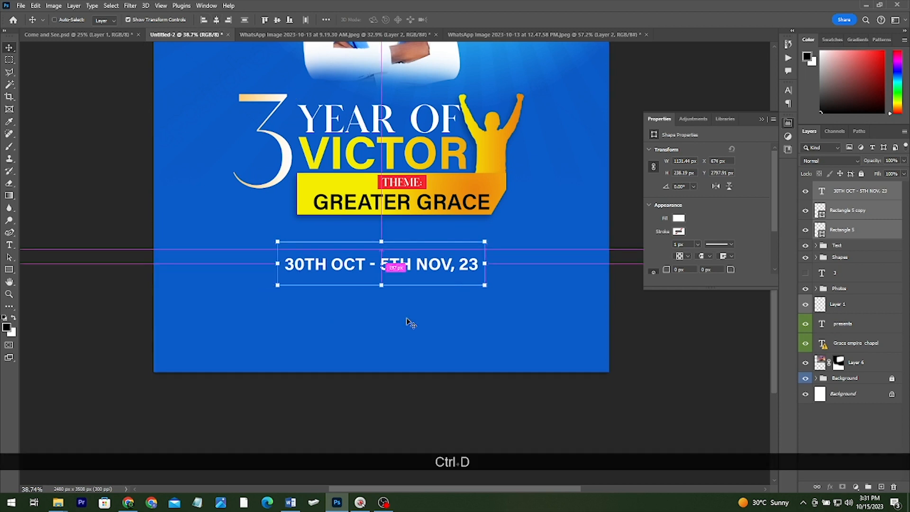
scroll(400, 258, "up", 2)
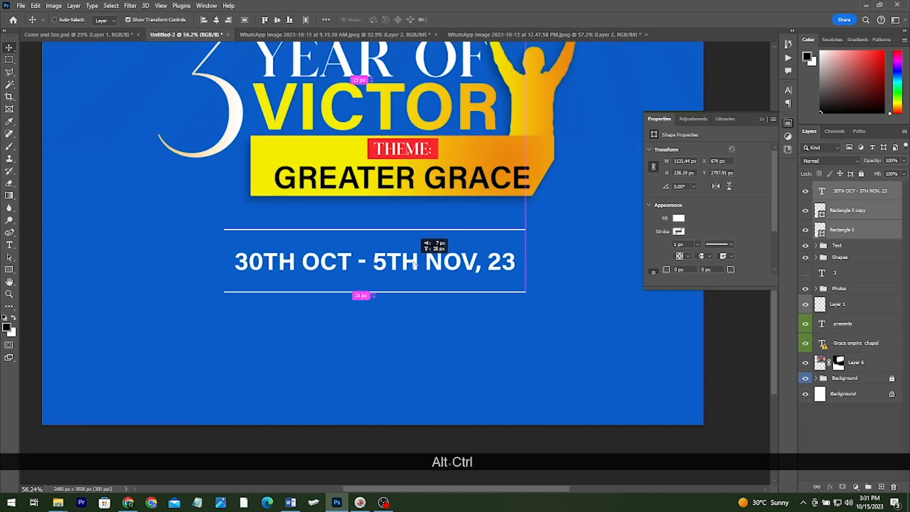
left_click_drag(414, 263, 415, 260)
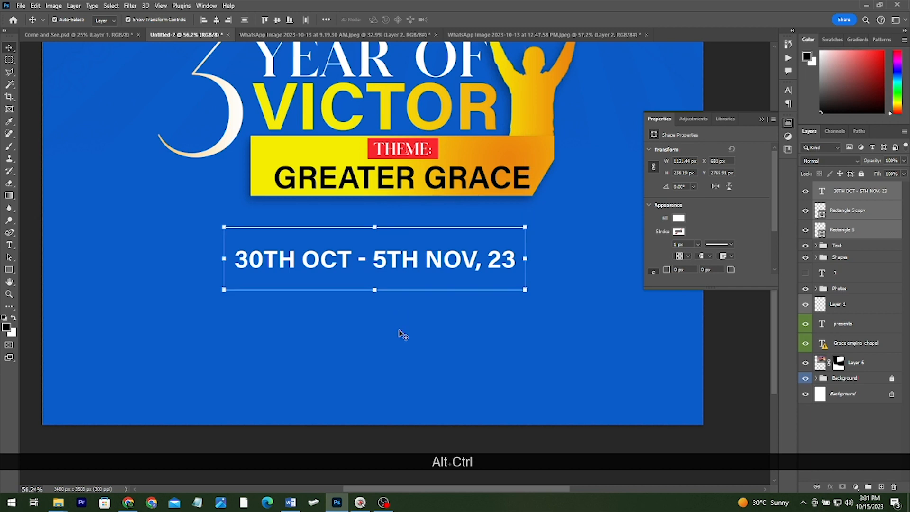
- Duplicate the date text beneath the lower divider line and change the copy to "SAVIOUR SCH. PREMISES, AGOGO"
left_click(351, 337, "ctrl")
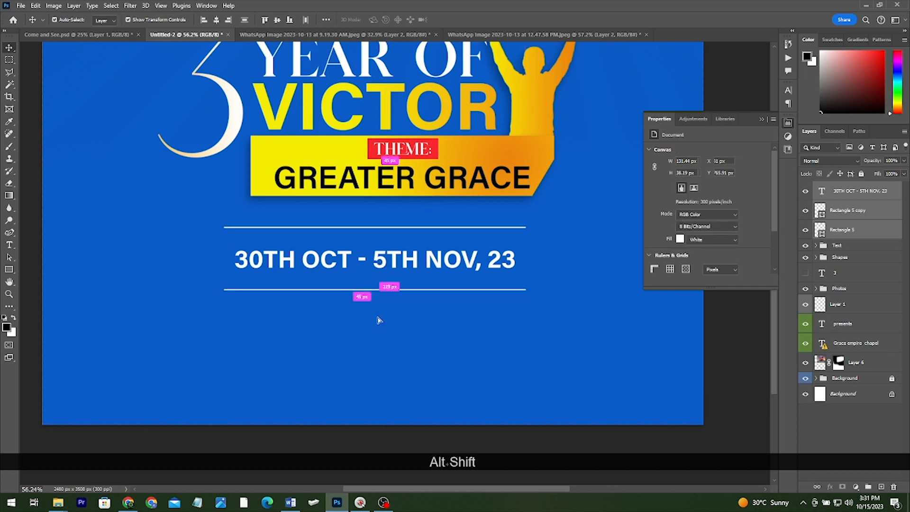
mouse_move(379, 320)
left_mouse_down()
mouse_move(385, 314)
mouse_move(379, 323)
left_mouse_up()
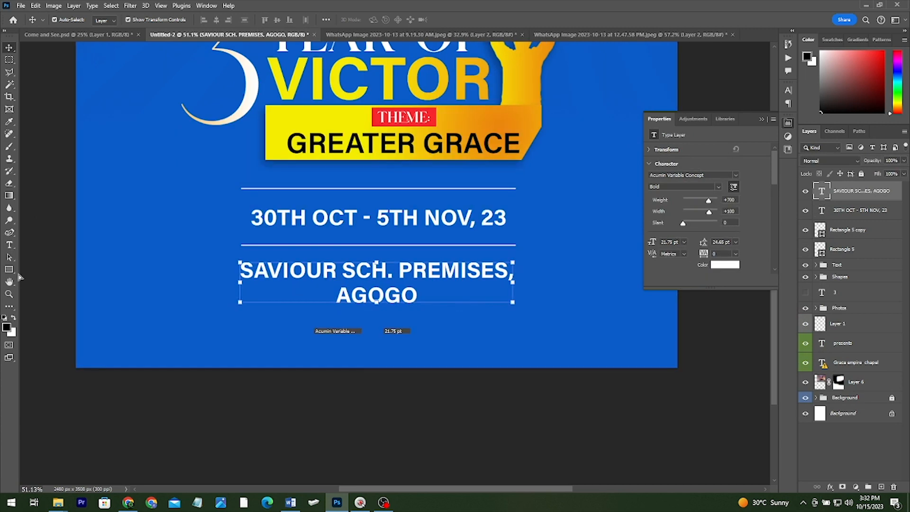
- Draw a black rectangle of about 1149 by 126 px beneath the venue text
left_click(10, 270)
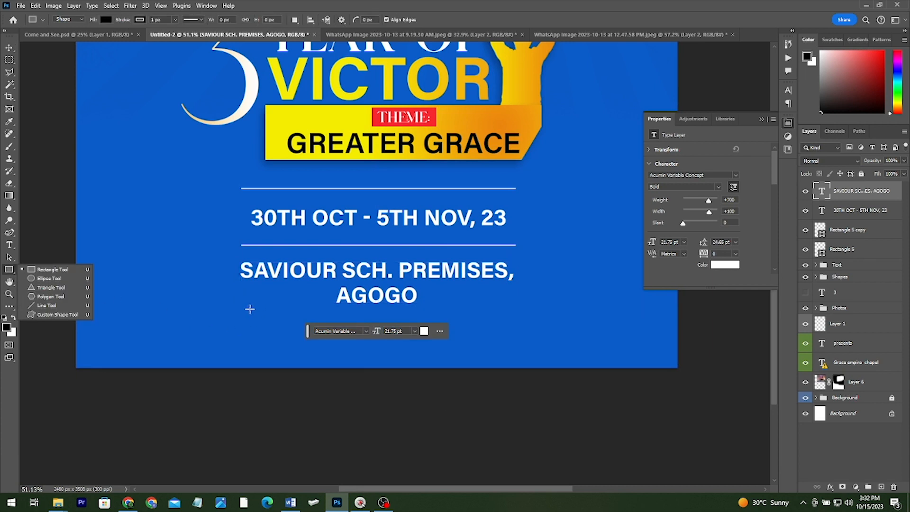
left_click_drag(238, 307, 515, 337)
key("v")
scroll(392, 319, "down", 2)
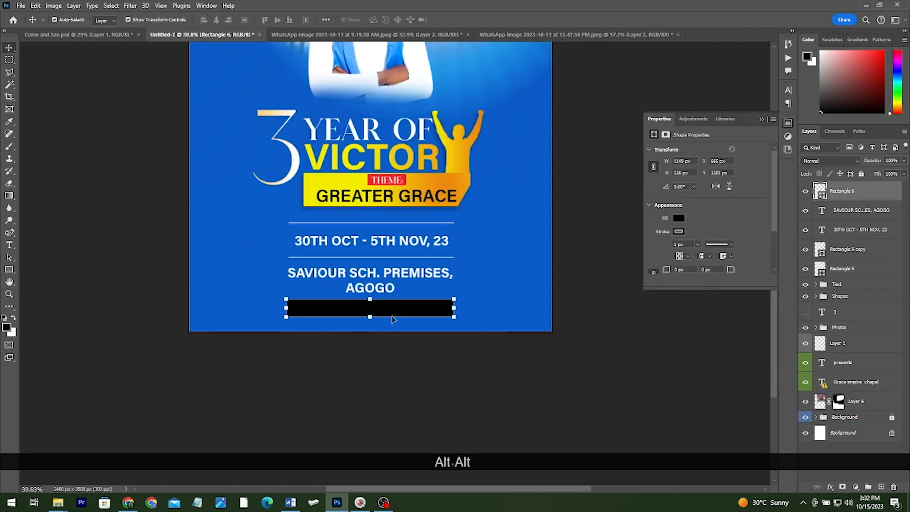
left_click(336, 370)
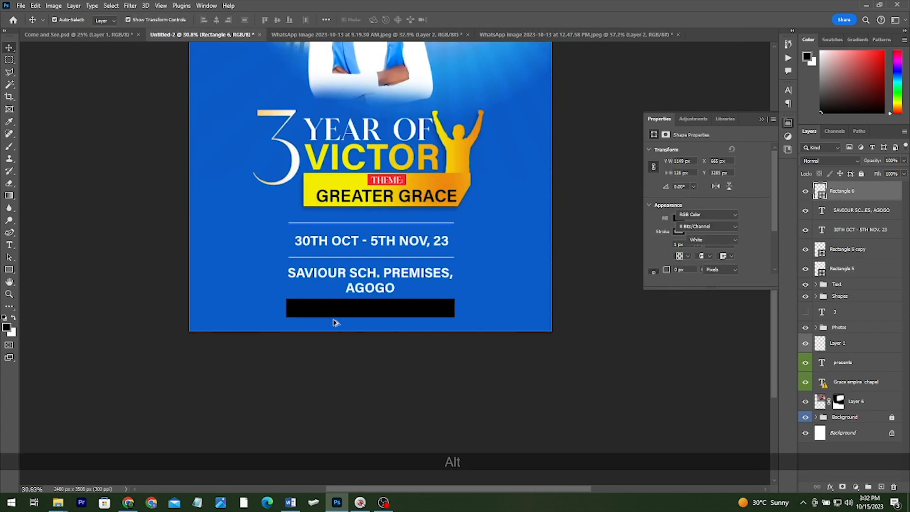
- Apply a blue-to-light-blue gradient overlay to the rectangle beneath the venue text and remove its stroke
scroll(336, 323, "up", 2)
left_click(405, 306)
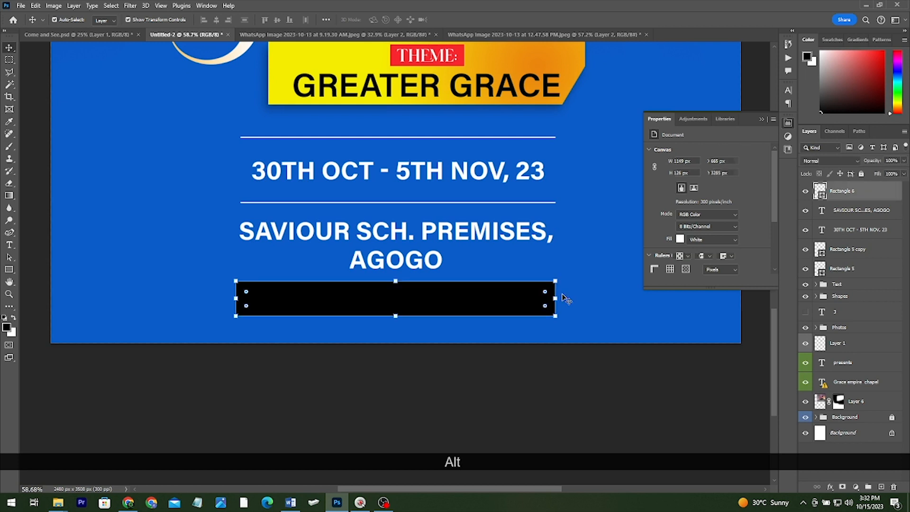
scroll(567, 300, "up", 1)
left_click(829, 487)
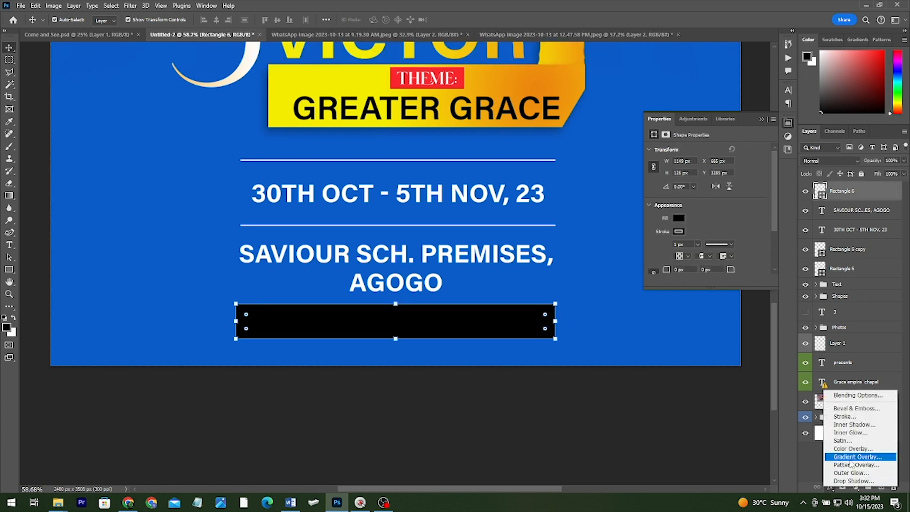
left_click(851, 458)
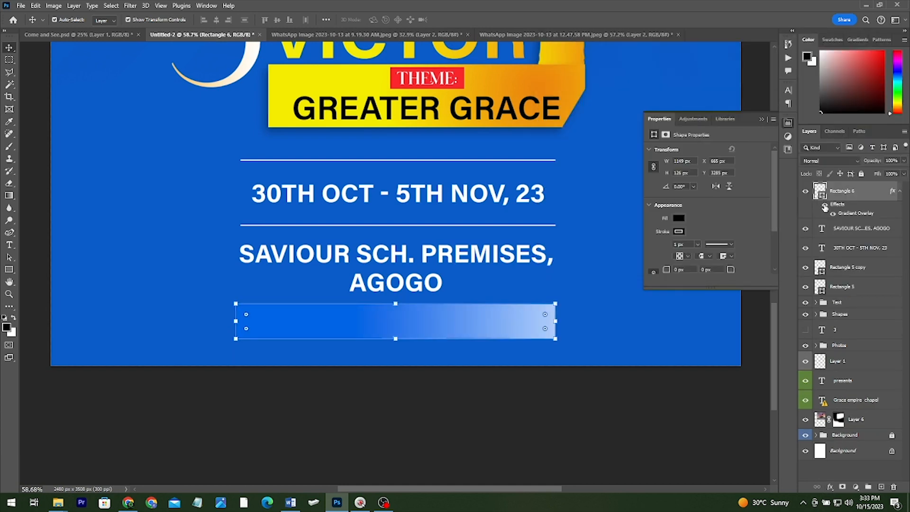
left_click(678, 232)
left_click(658, 250)
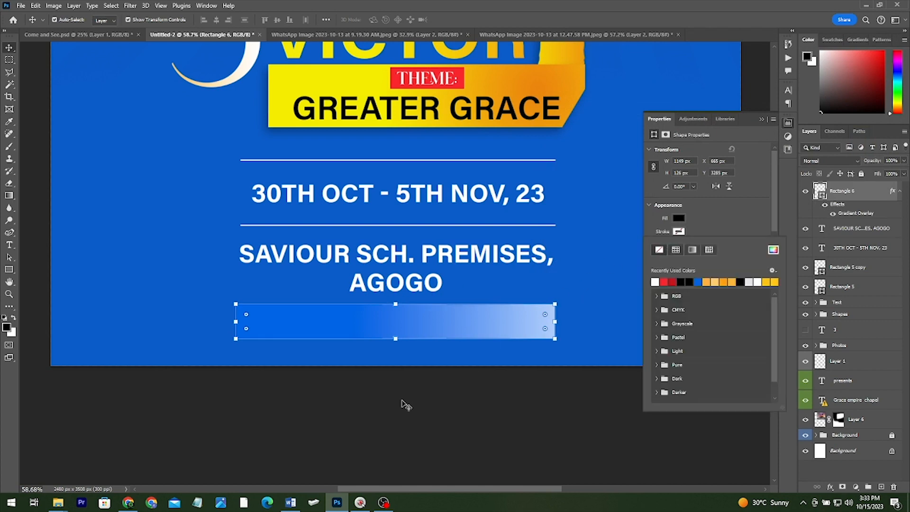
left_click(403, 405)
- Duplicate the venue text onto the gradient bar and replace it with "6:30PM", checking the time in Come and See.psd
scroll(403, 406, "down", 3)
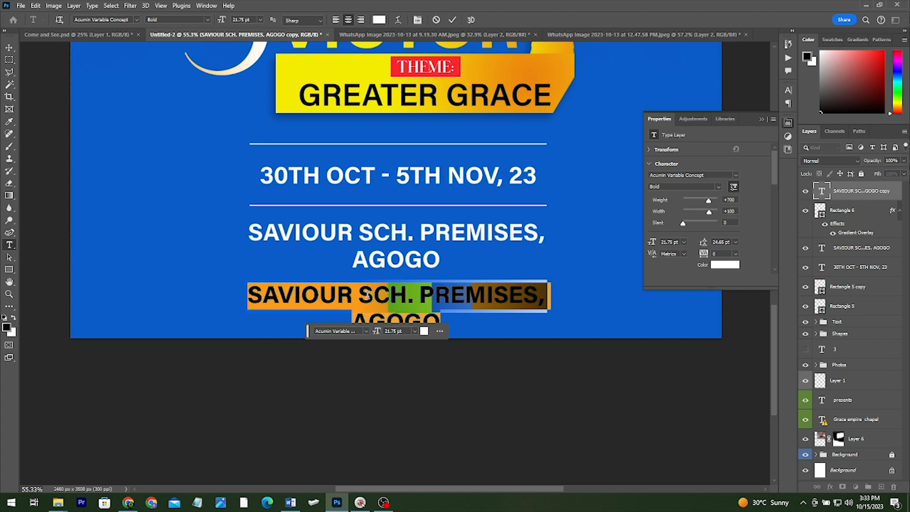
type("7")
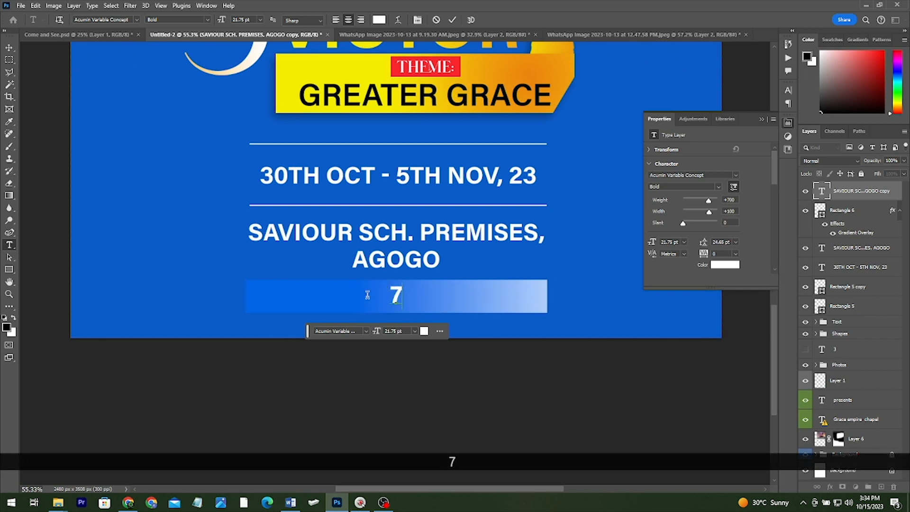
left_click(78, 35)
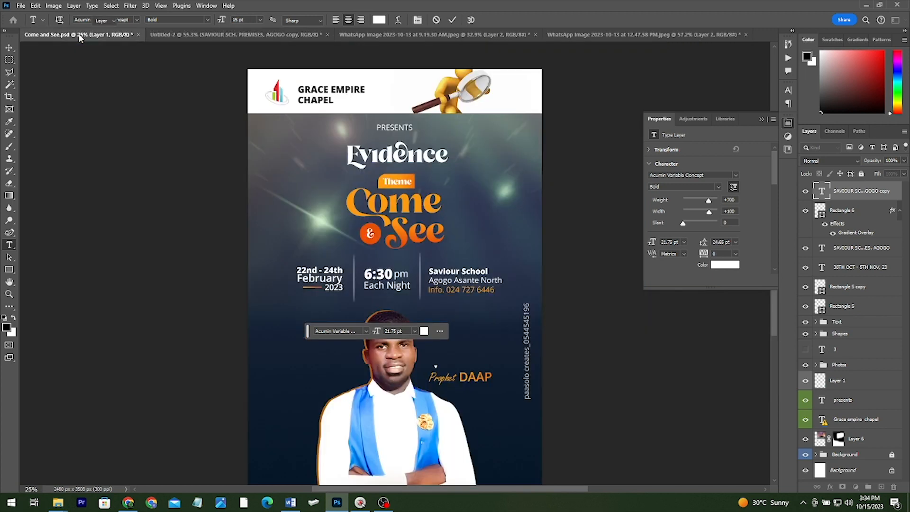
key("v")
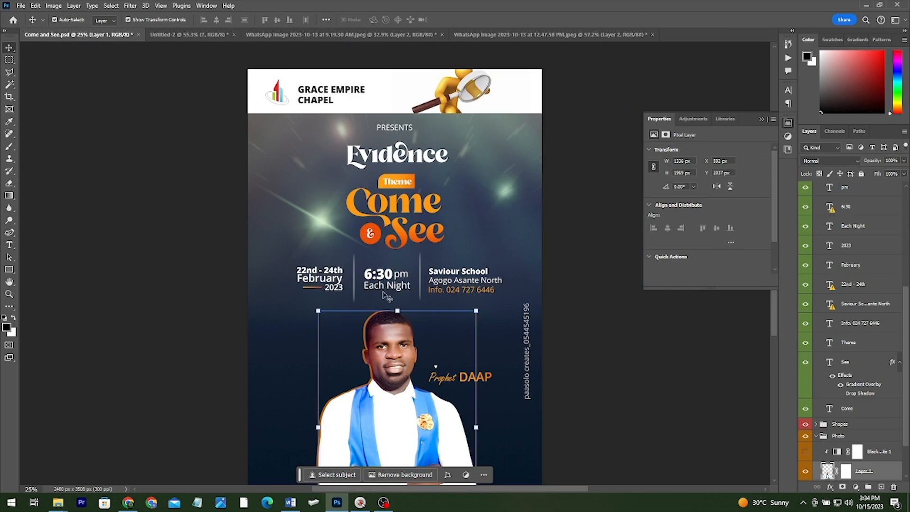
left_click(195, 35)
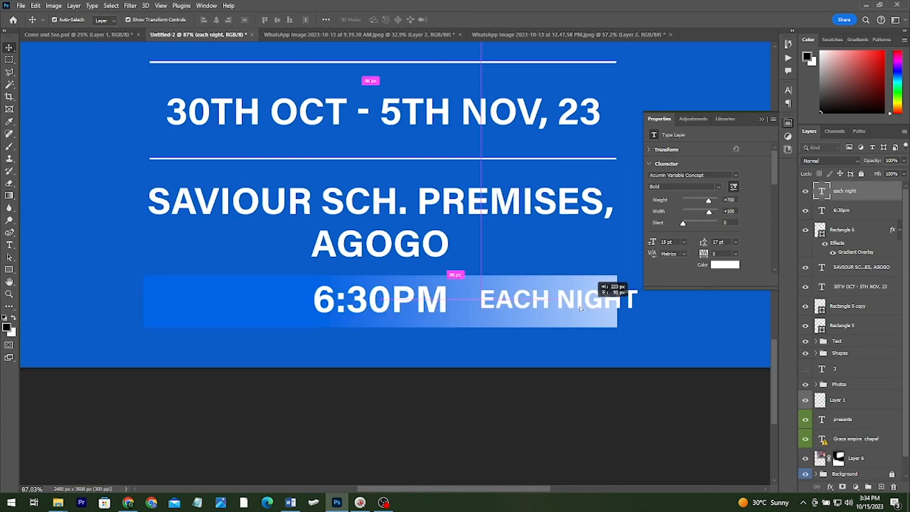
- Place the 15 pt "EACH NIGHT" text beside "6:30PM" and centre both texts within the gradient bar
left_click_drag(598, 340, 568, 309)
left_click(363, 304, "shift")
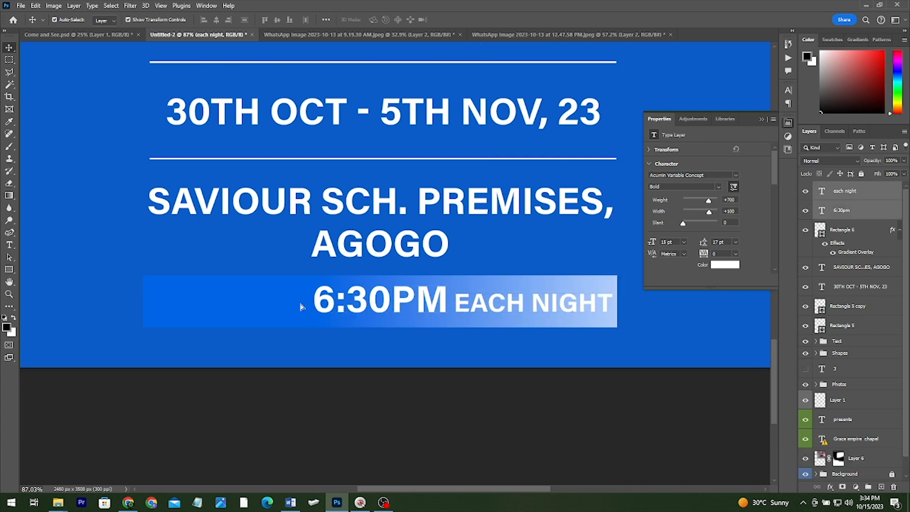
scroll(417, 292, "down", 2)
- Tighten the spacing by moving the date text up between its divider lines and raising the lower divider, venue and time bar
left_click_drag(460, 355, 298, 185)
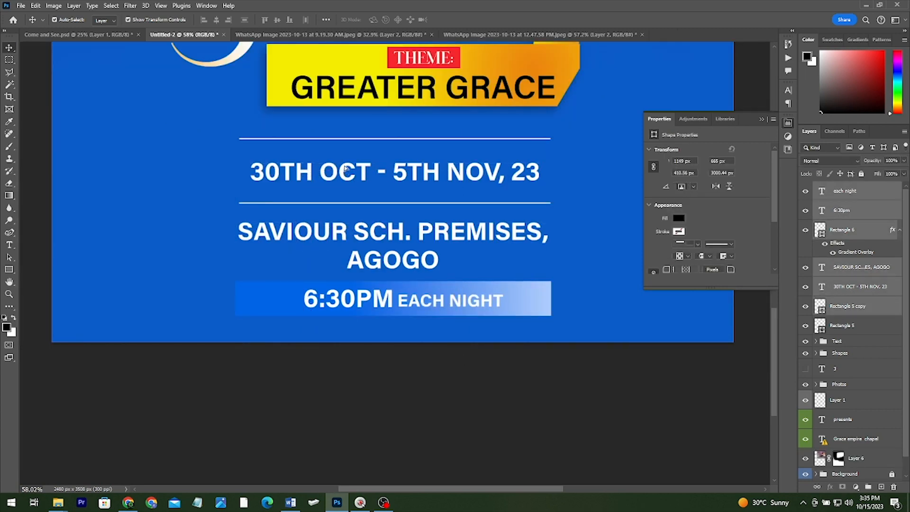
left_click_drag(345, 168, 349, 157)
left_click_drag(525, 368, 366, 185)
left_click_drag(380, 224, 380, 217)
left_click(362, 382)
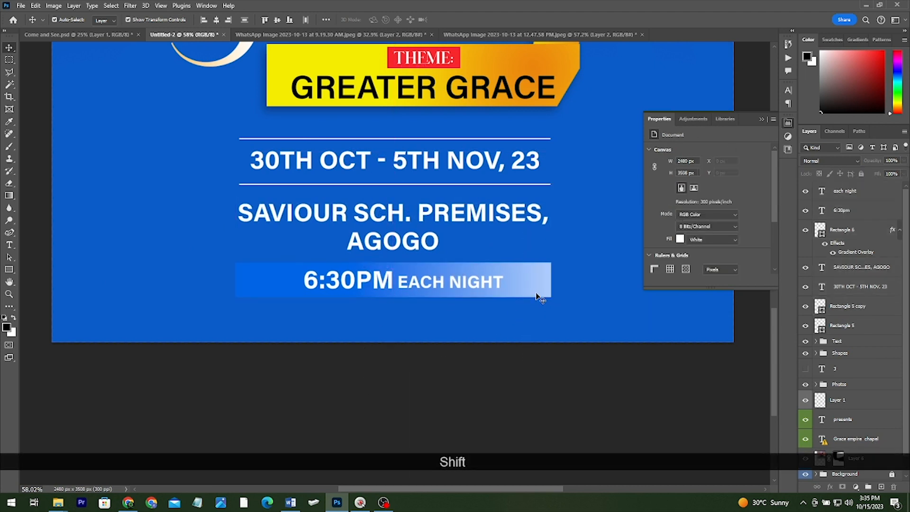
- Copy a gradient overlay from the "VICTOR" text layer onto the time bar, Rectangle 6
left_click(539, 296)
scroll(497, 291, "down", 2)
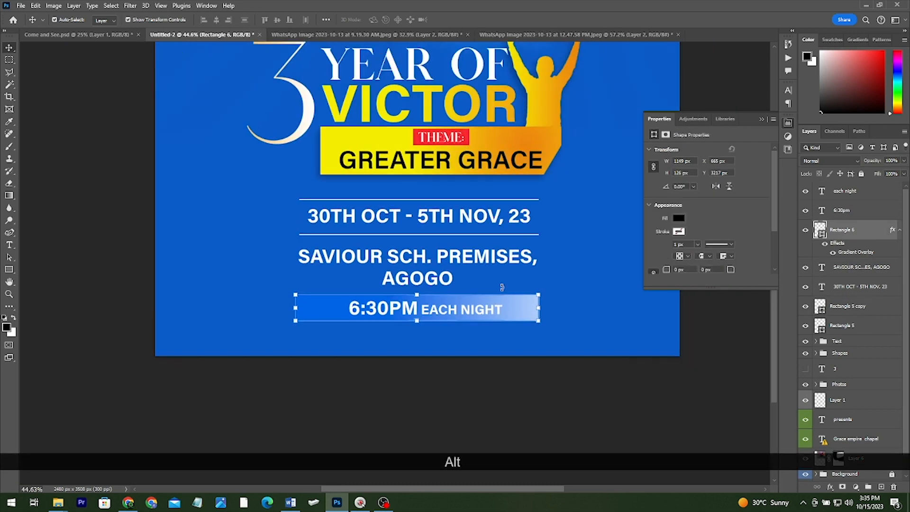
scroll(452, 158, "up", 1)
left_click(438, 129)
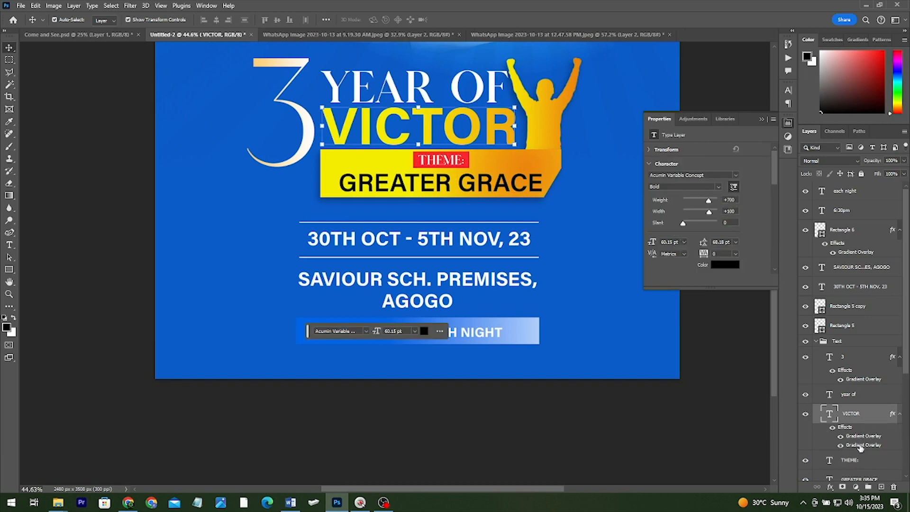
key("alt")
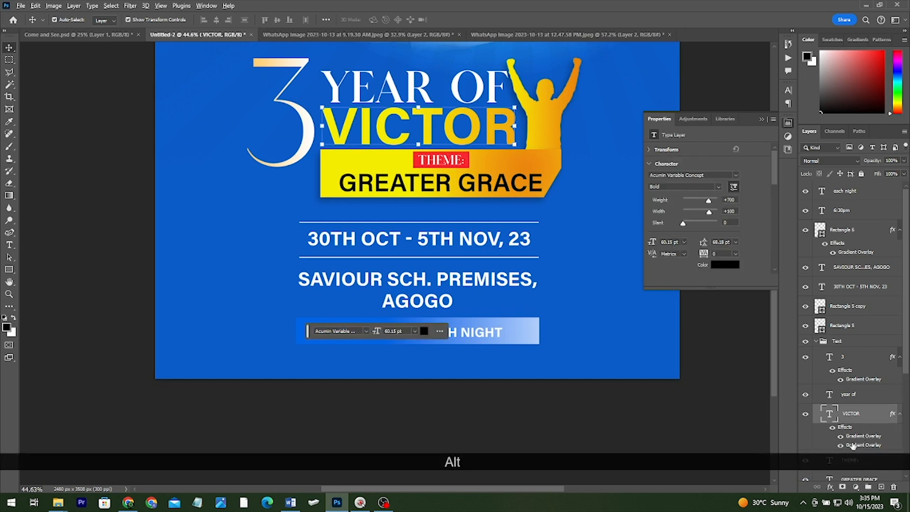
left_click_drag(853, 445, 855, 235)
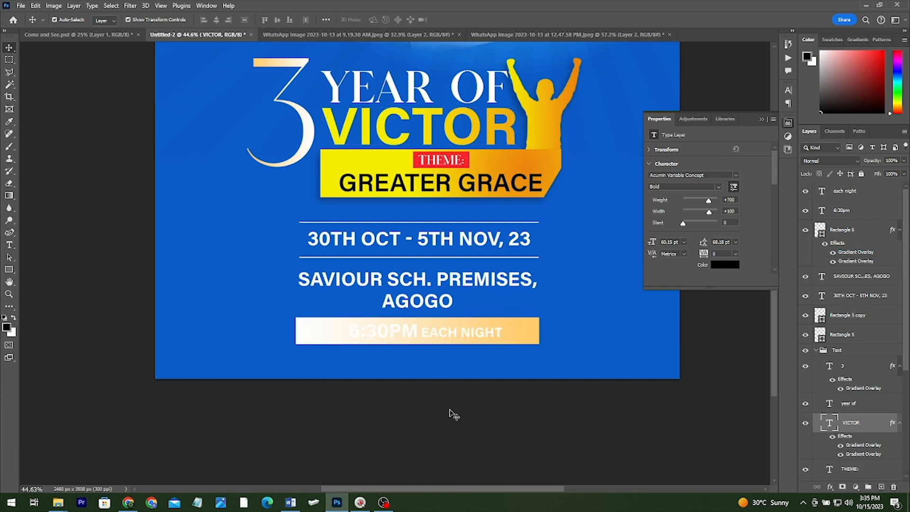
- Set the colour of the "6:30PM" and "EACH NIGHT" texts to black (000000)
left_click(460, 338)
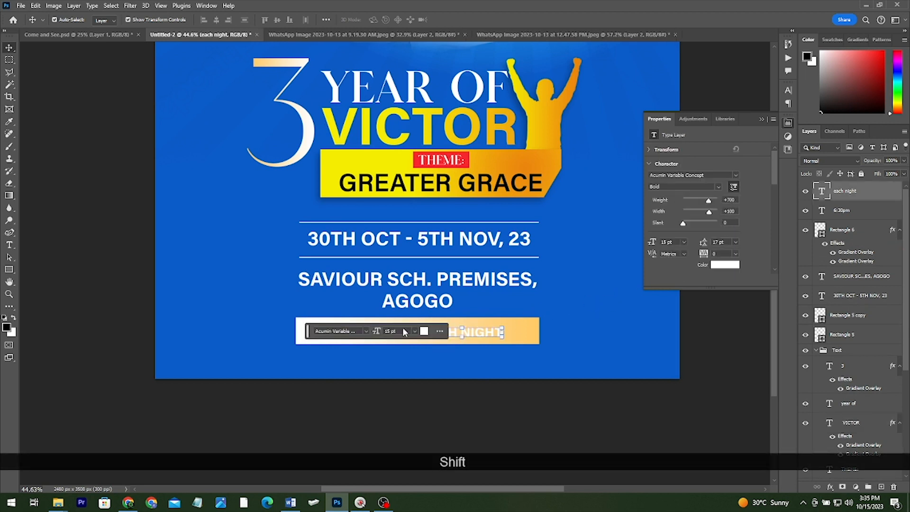
scroll(429, 317, "down", 1)
left_click(375, 289, "shift")
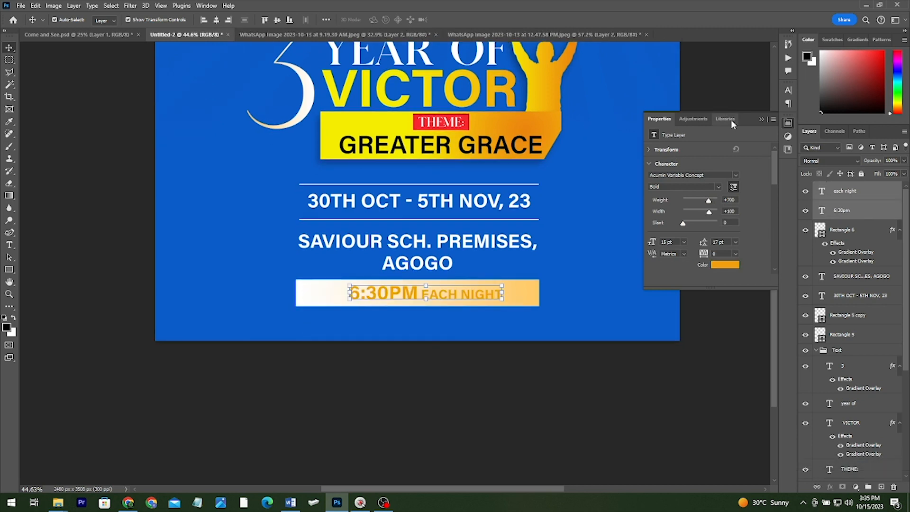
left_click(725, 264)
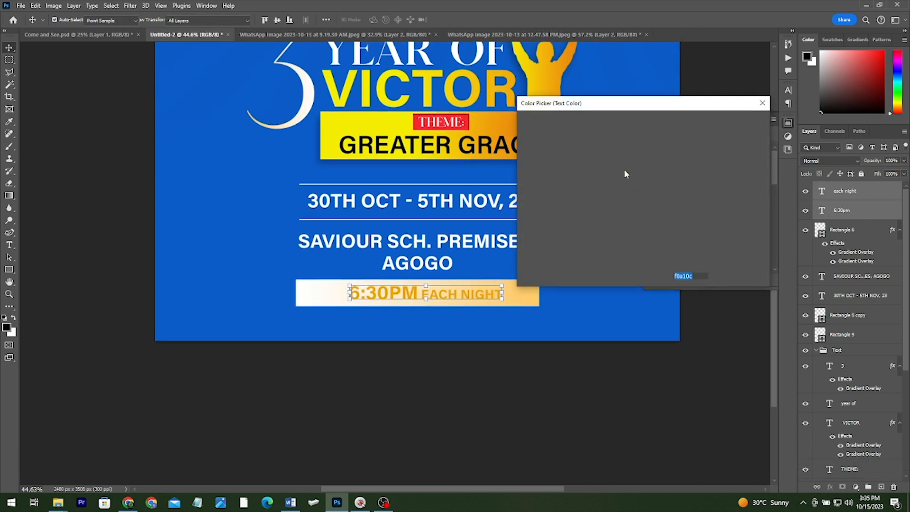
left_click_drag(542, 232, 516, 252)
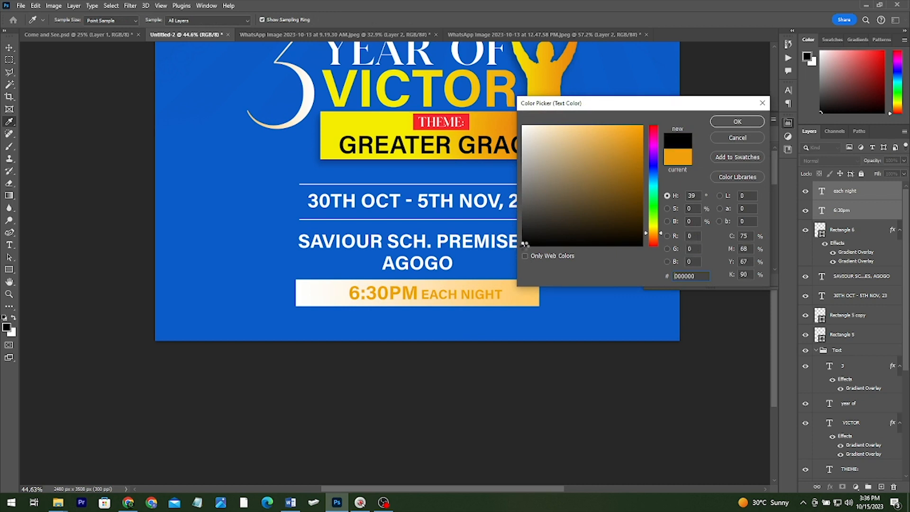
left_click(738, 122)
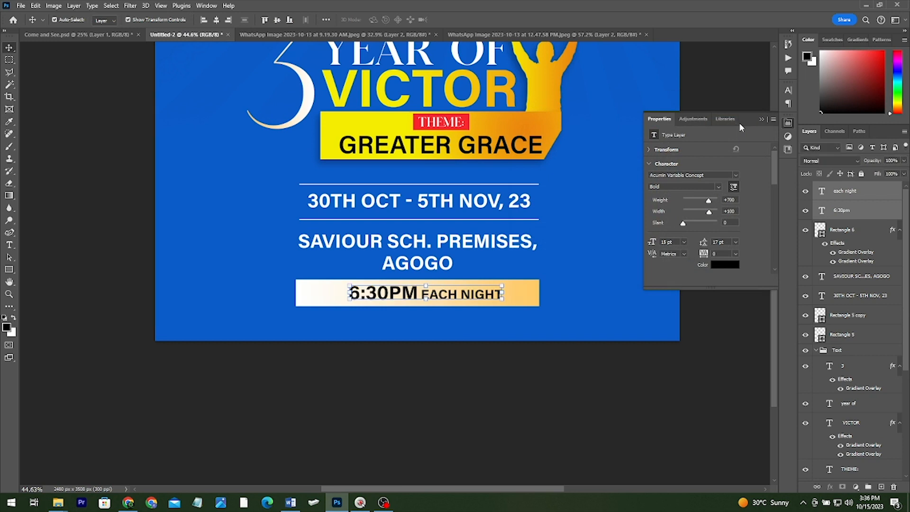
- Copy the yellow-to-orange gradient overlay from the "VICTOR" text layer onto the time bar, Rectangle 6
key("ctrl+0")
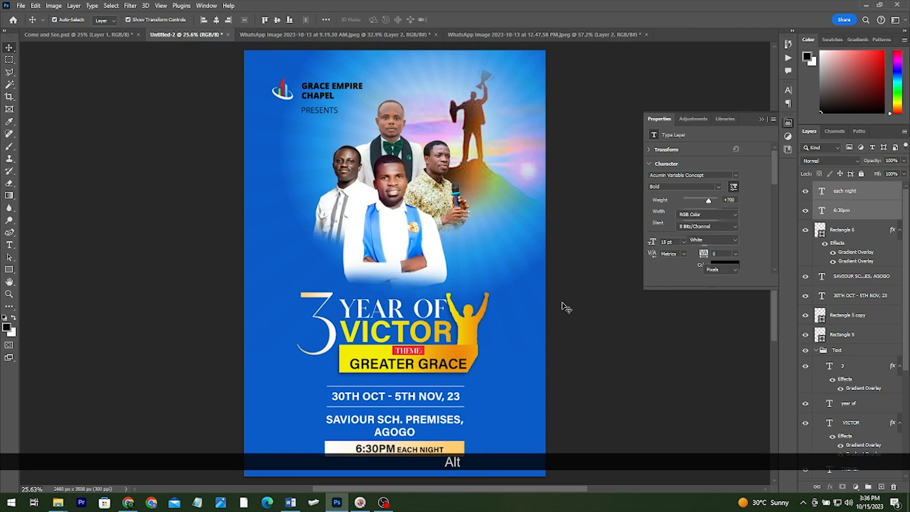
scroll(566, 307, "down", 2)
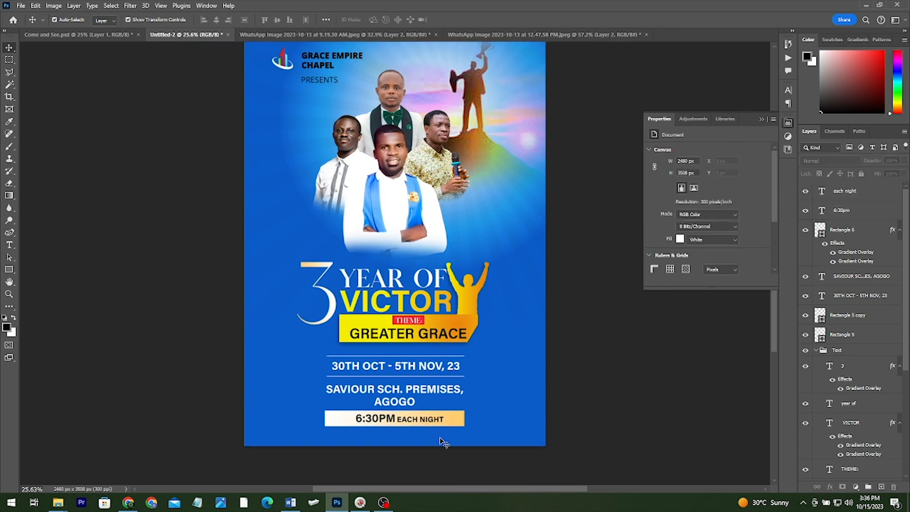
left_click(463, 423)
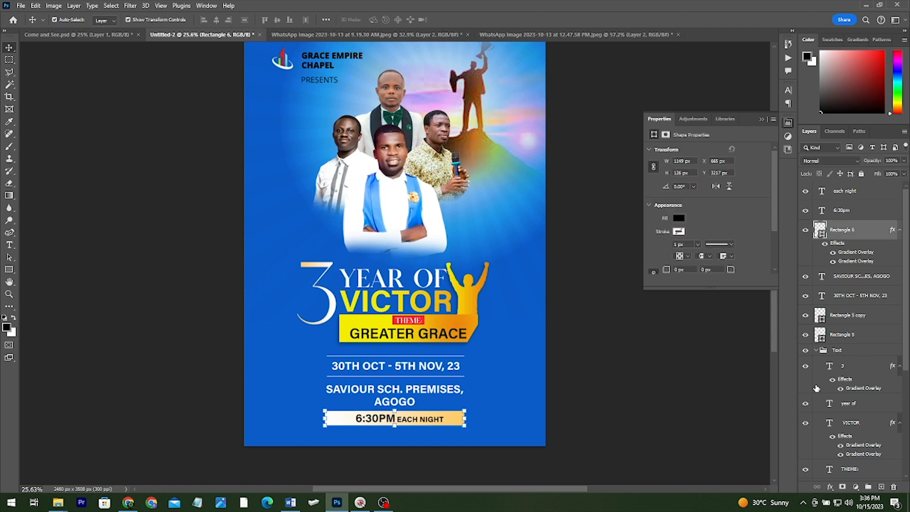
left_click(428, 305)
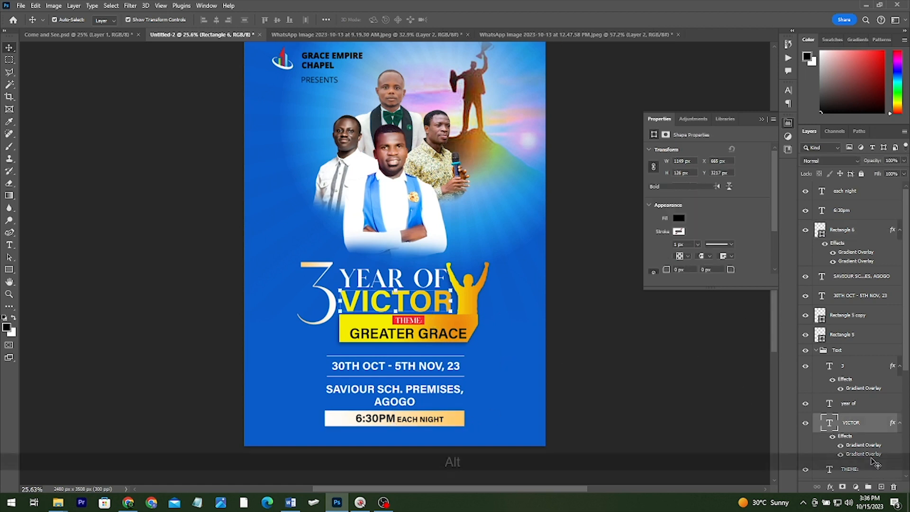
key("alt")
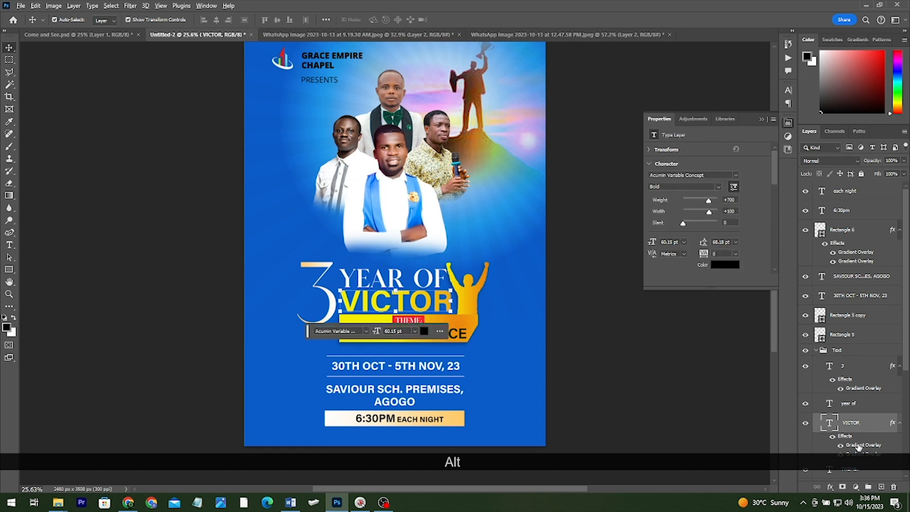
left_click_drag(859, 447, 835, 243)
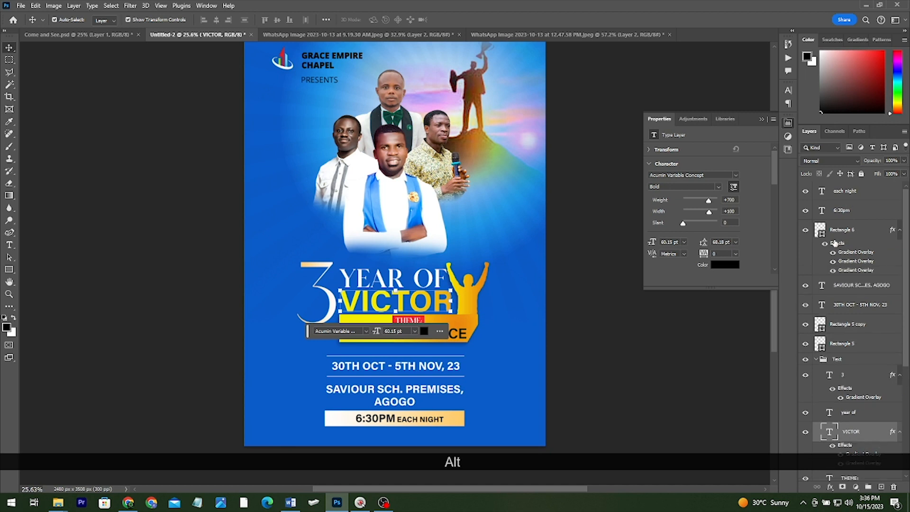
left_click(624, 364)
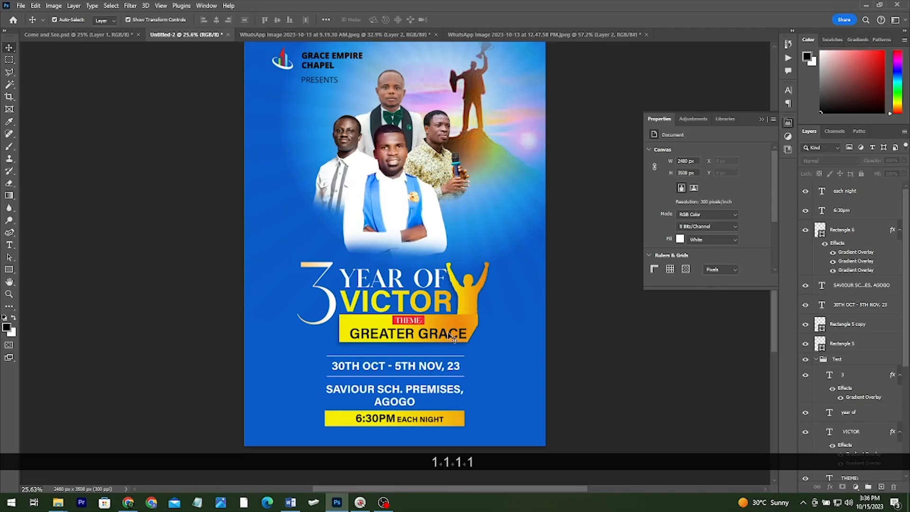
- Restyle the "GRACE EMPIRE CHAPEL" and "PRESENTS" header texts with a different font and white colour
scroll(572, 271, "down", 1, "alt")
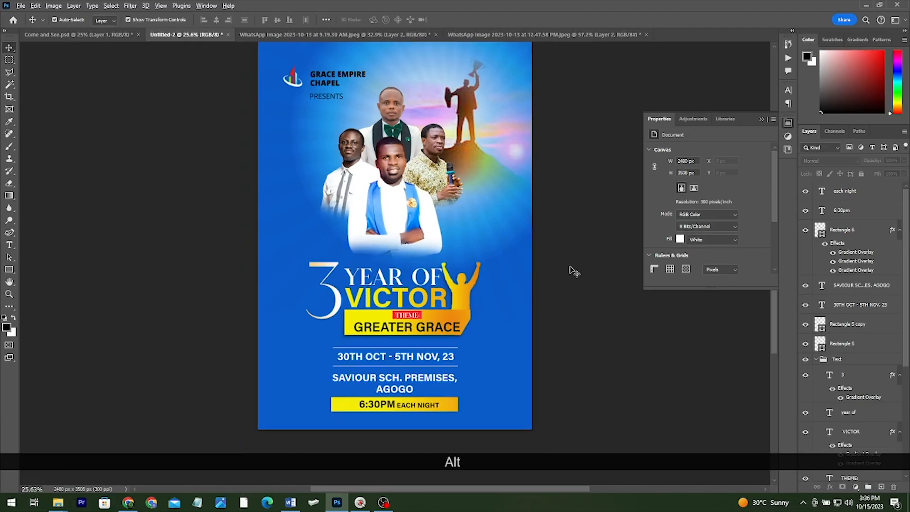
left_click(333, 97)
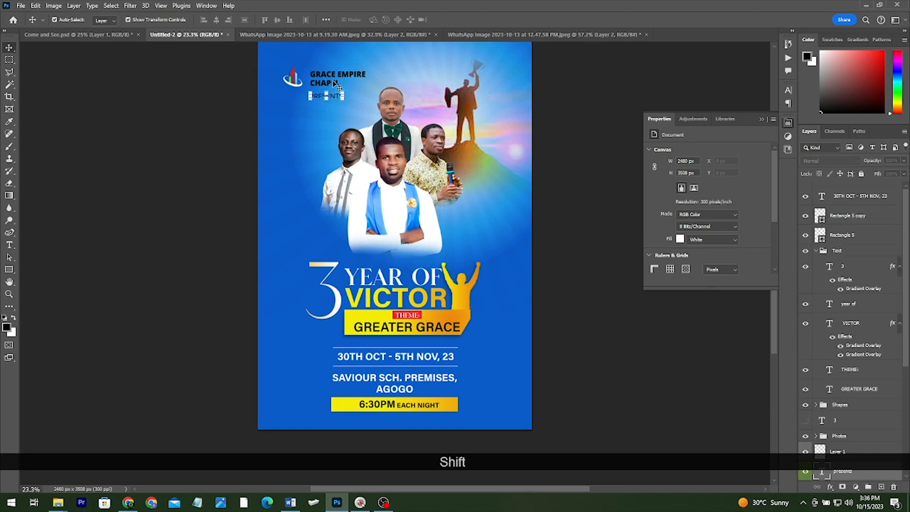
left_click(344, 79)
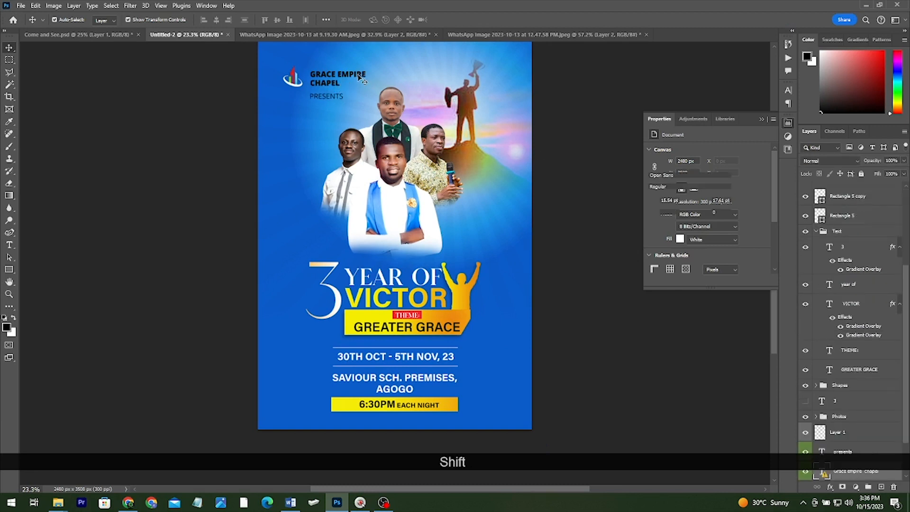
scroll(620, 151, "up", 1)
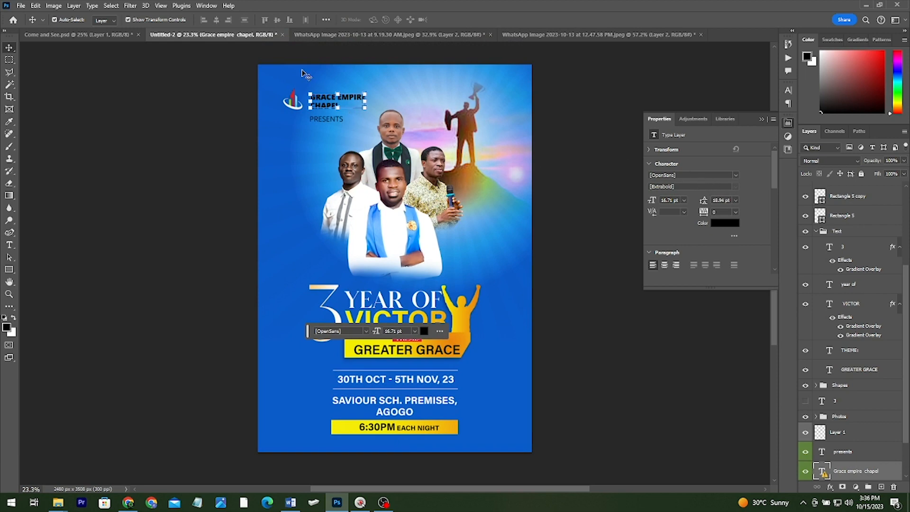
scroll(317, 74, "up", 3)
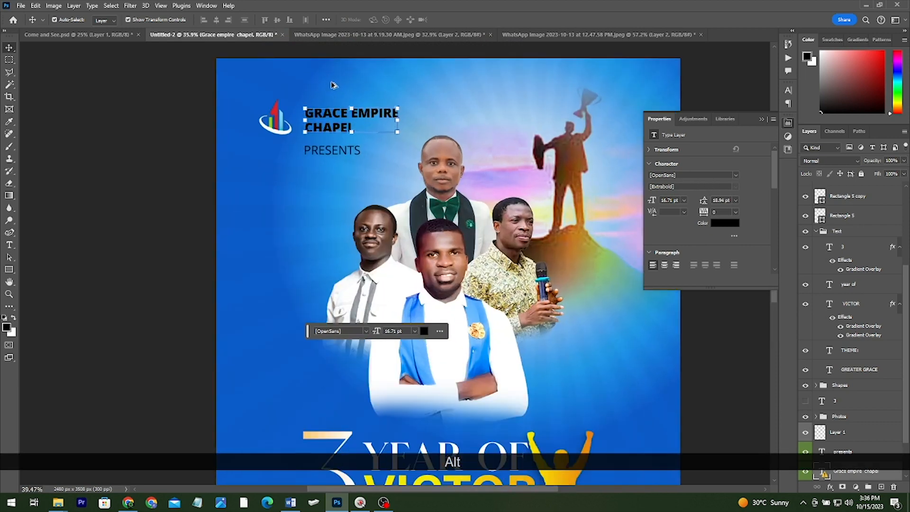
left_click(725, 175)
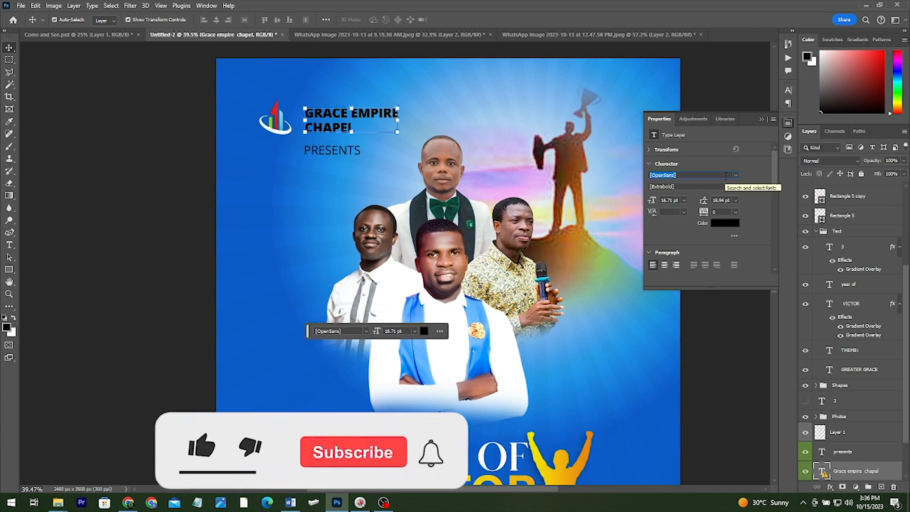
left_click(735, 175)
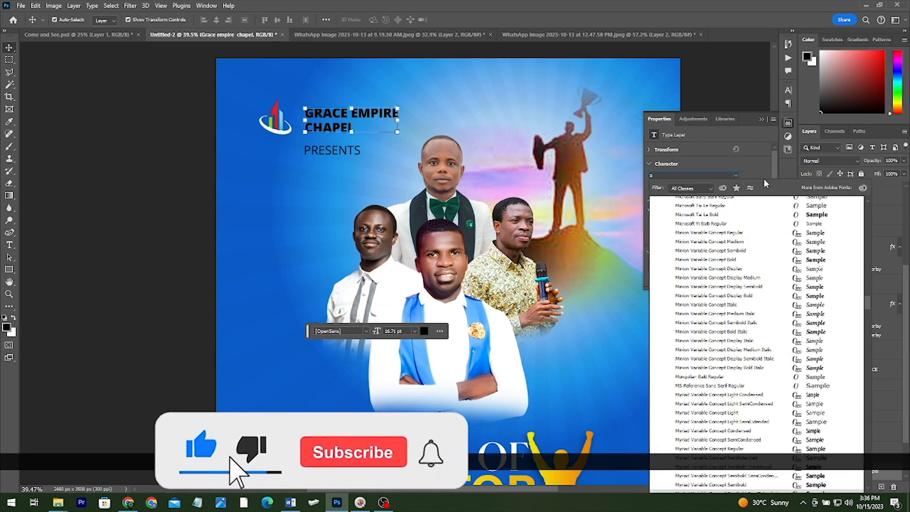
left_click(746, 170)
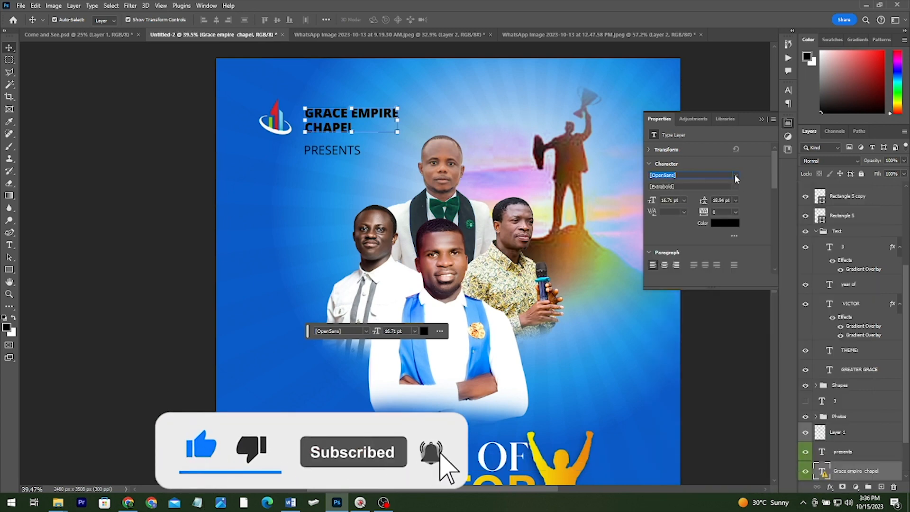
left_click(733, 183)
left_click(735, 176)
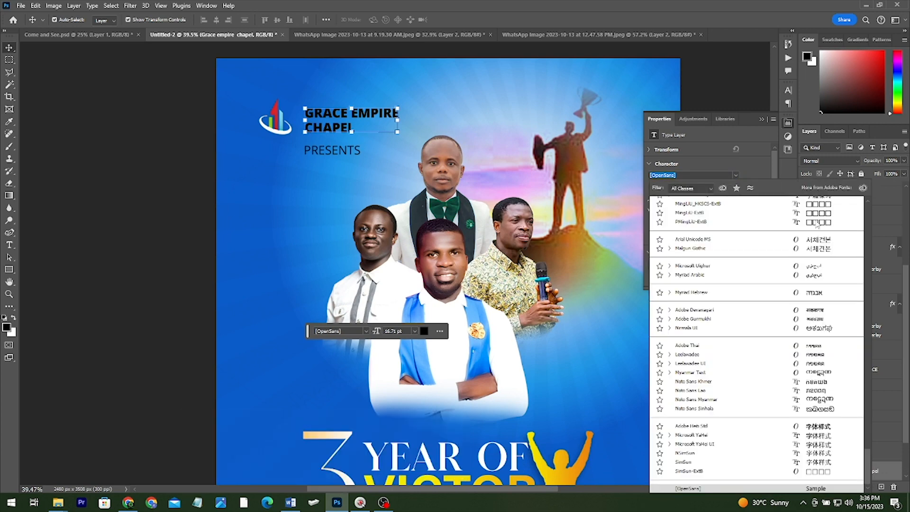
key("ctrl+0")
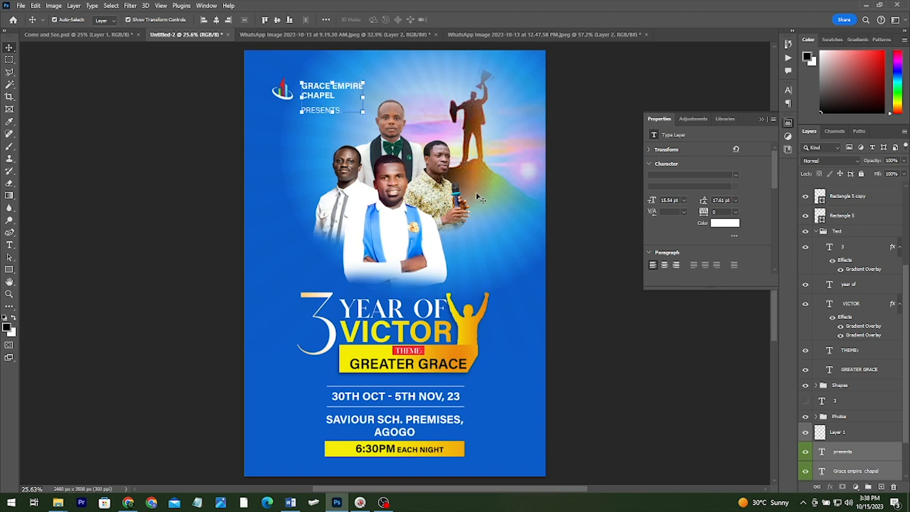
scroll(476, 193, "down", 1)
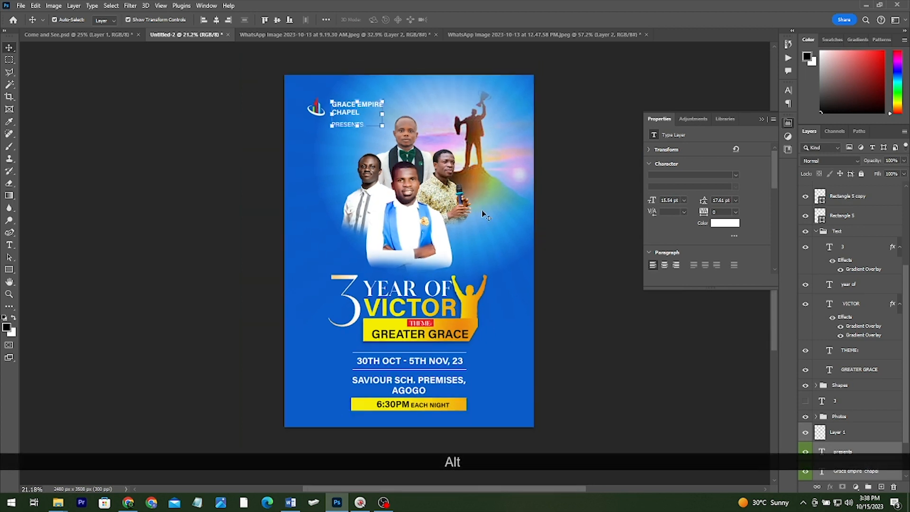
left_click(582, 353)
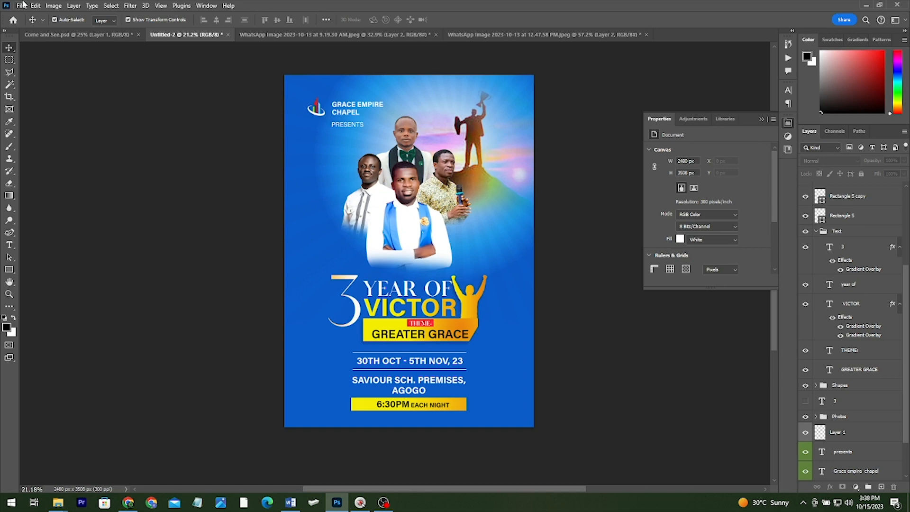
- Copy the "Info." contact phone text from Come and See.psd into the Untitled-2 flyer and place it centred below the time bar
left_click(78, 35)
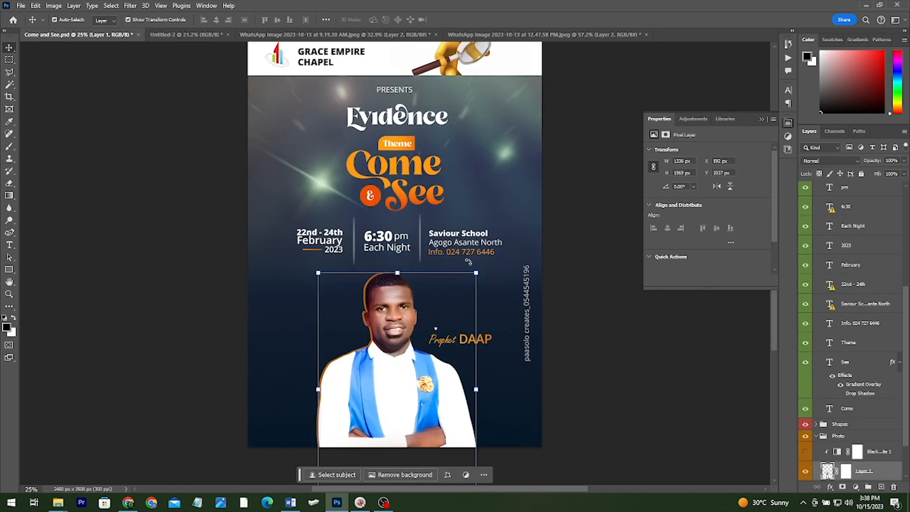
scroll(467, 258, "down", 2)
left_click_drag(469, 238, 263, 82)
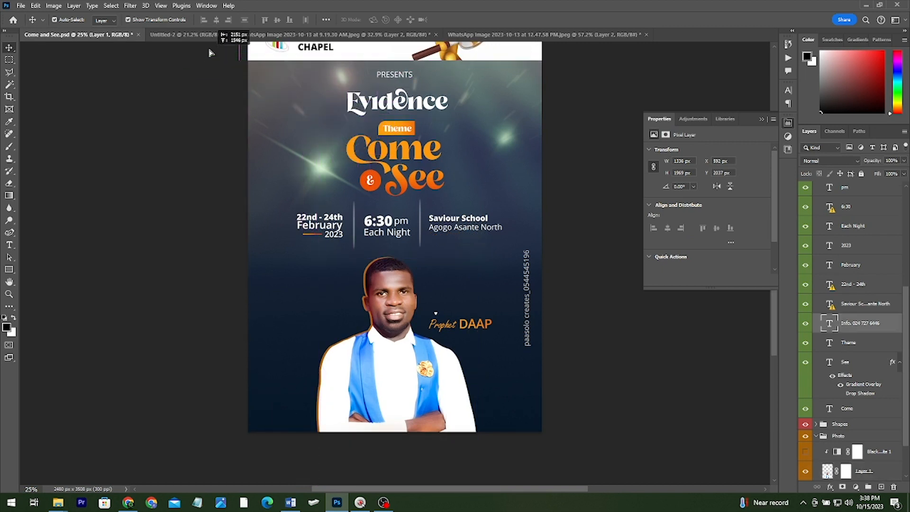
key("ctrl+Tab")
left_click_drag(428, 338, 460, 384)
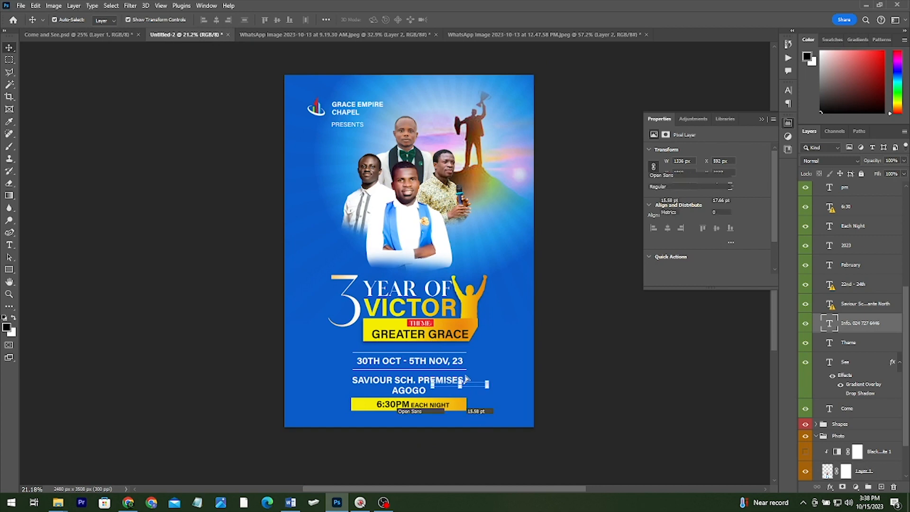
scroll(457, 404, "down", 6)
scroll(468, 368, "up", 1)
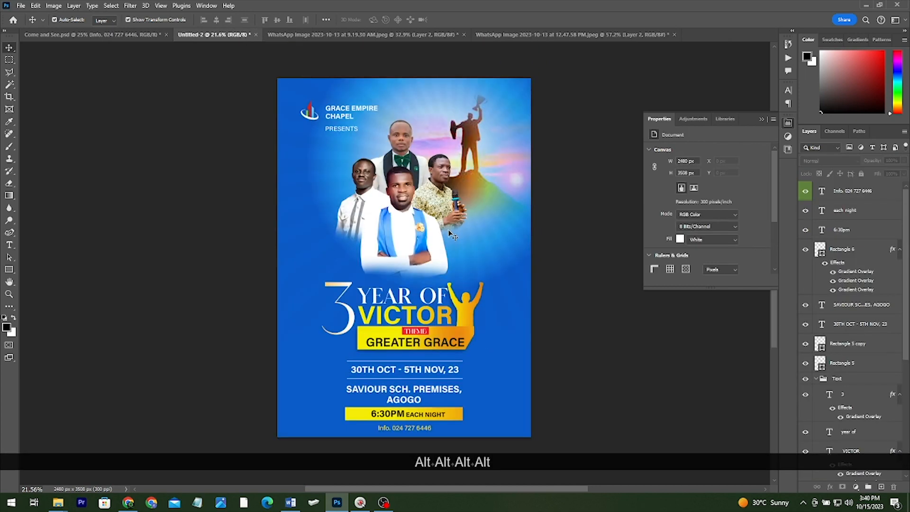